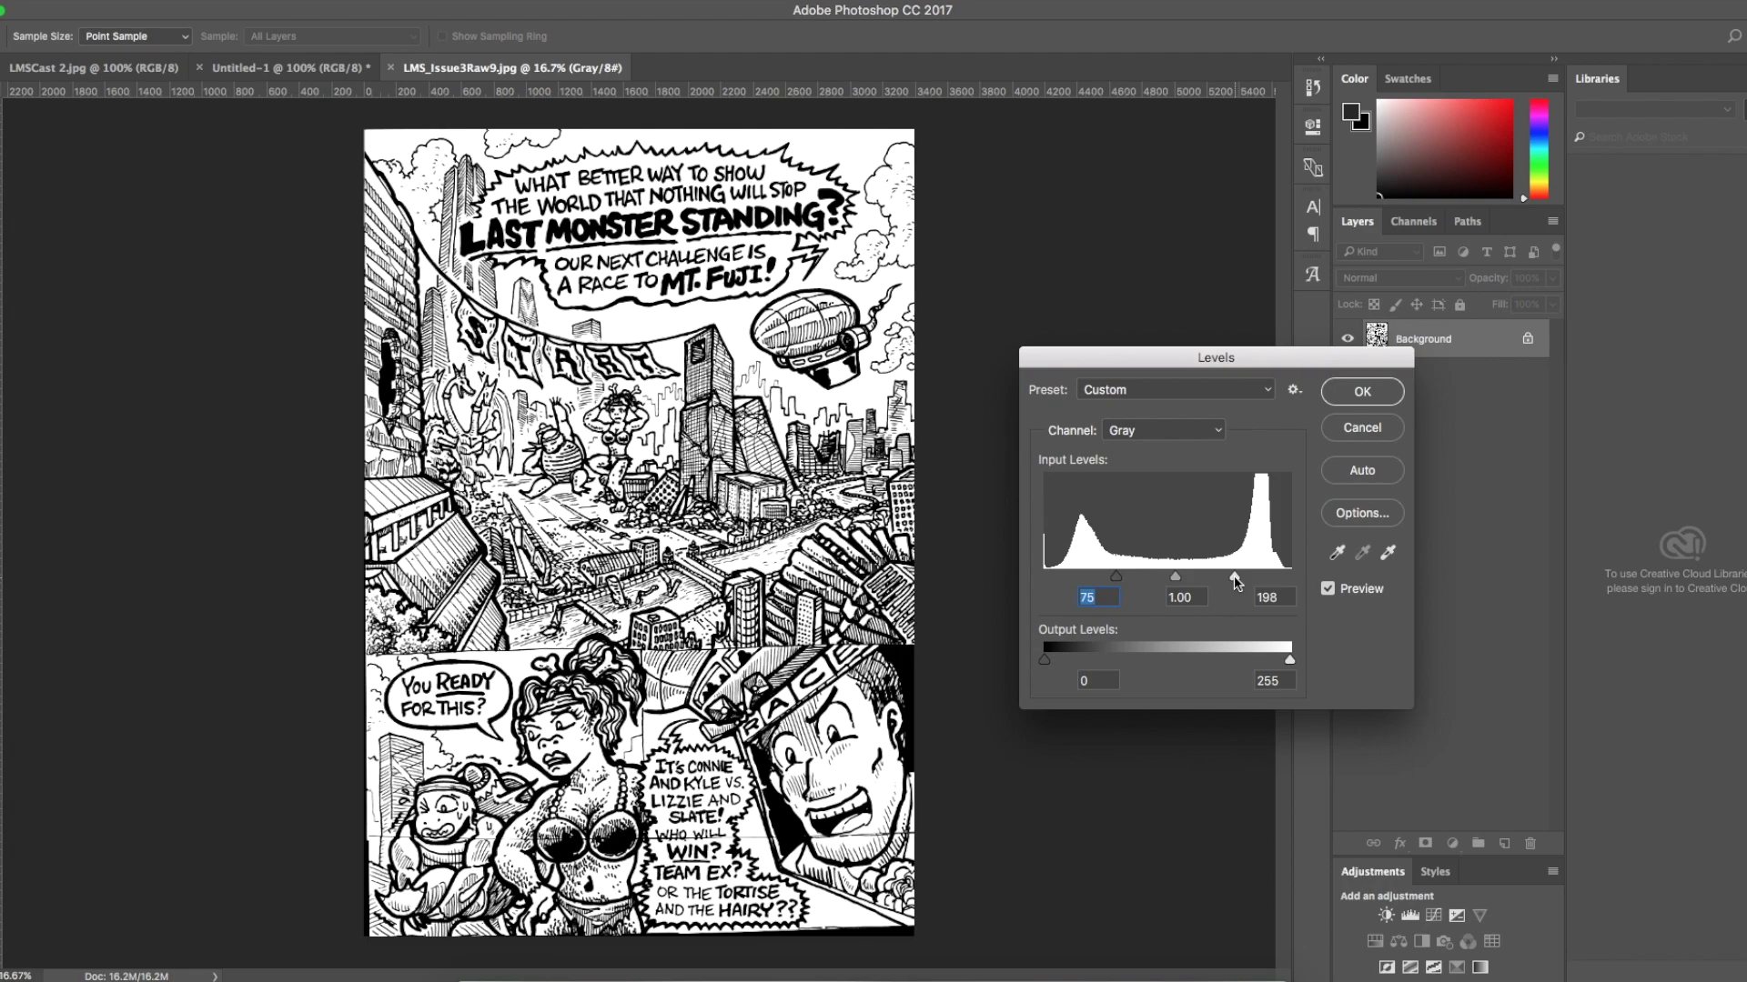
Set the white input level of the Levels adjustment to 198 and apply it to the page.
left_click(1233, 579)
left_click(1383, 394)
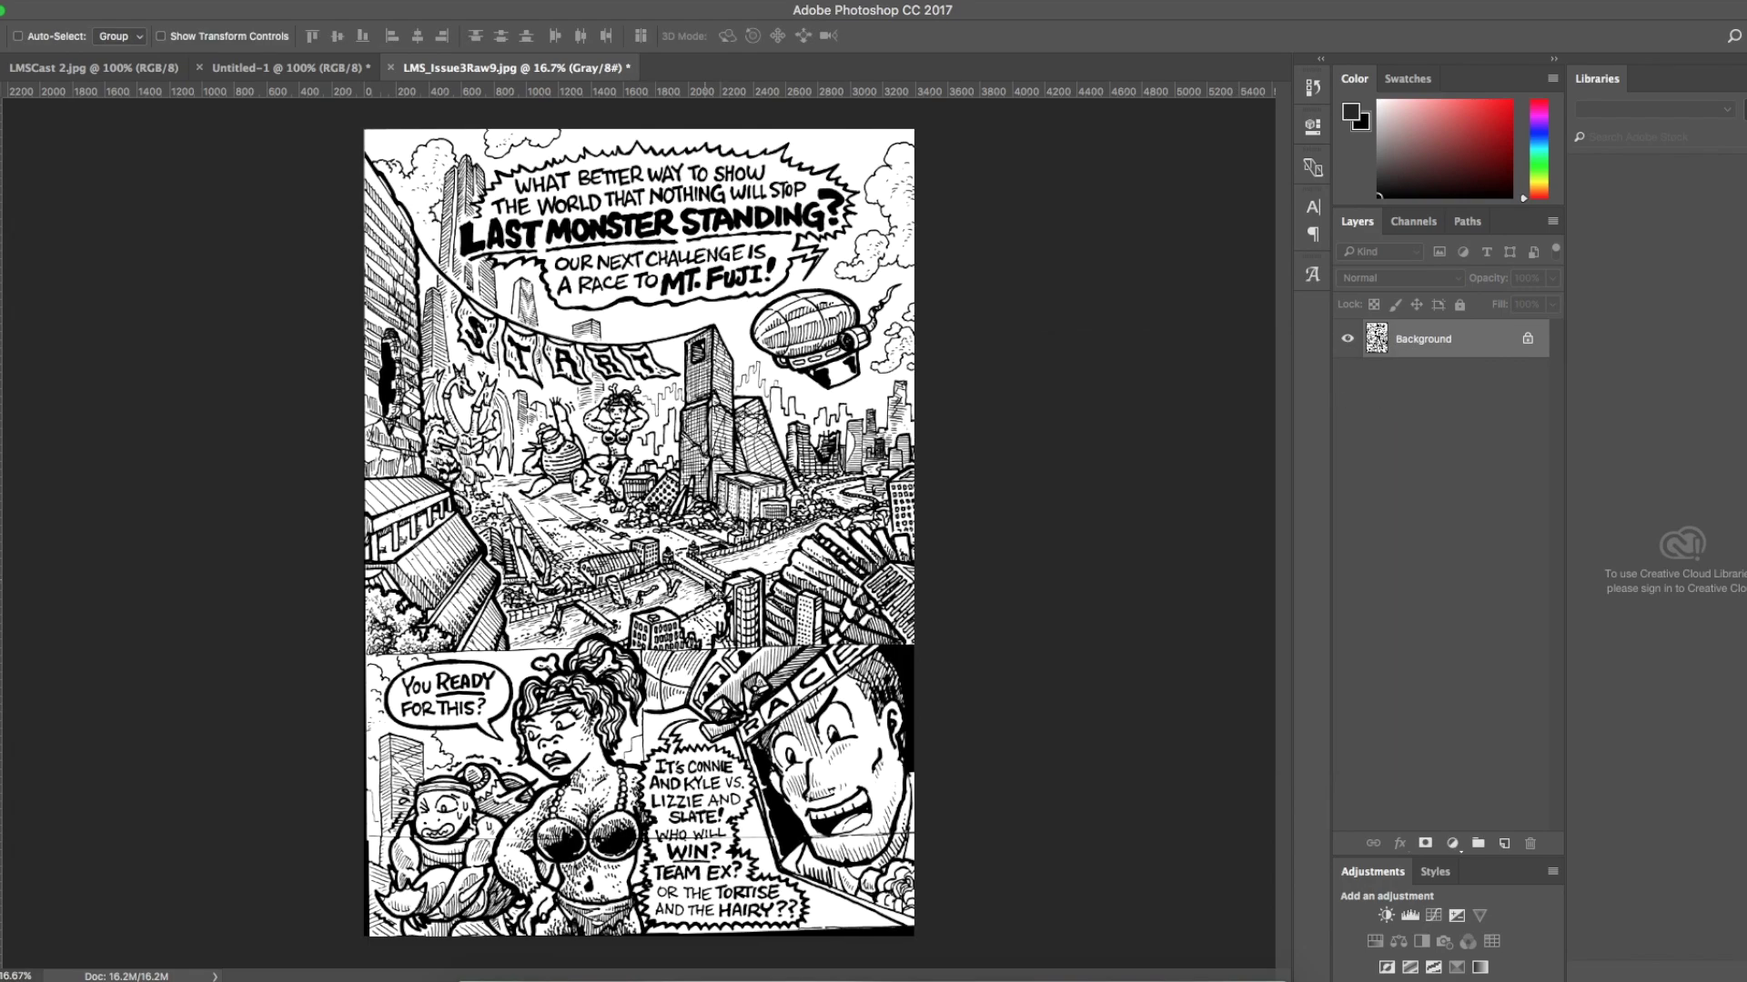
Select the thin slanted strip between the large upper panel and the lower panels with the Polygonal Lasso.
left_click(708, 586, "ctrl")
left_click(708, 587, "ctrl")
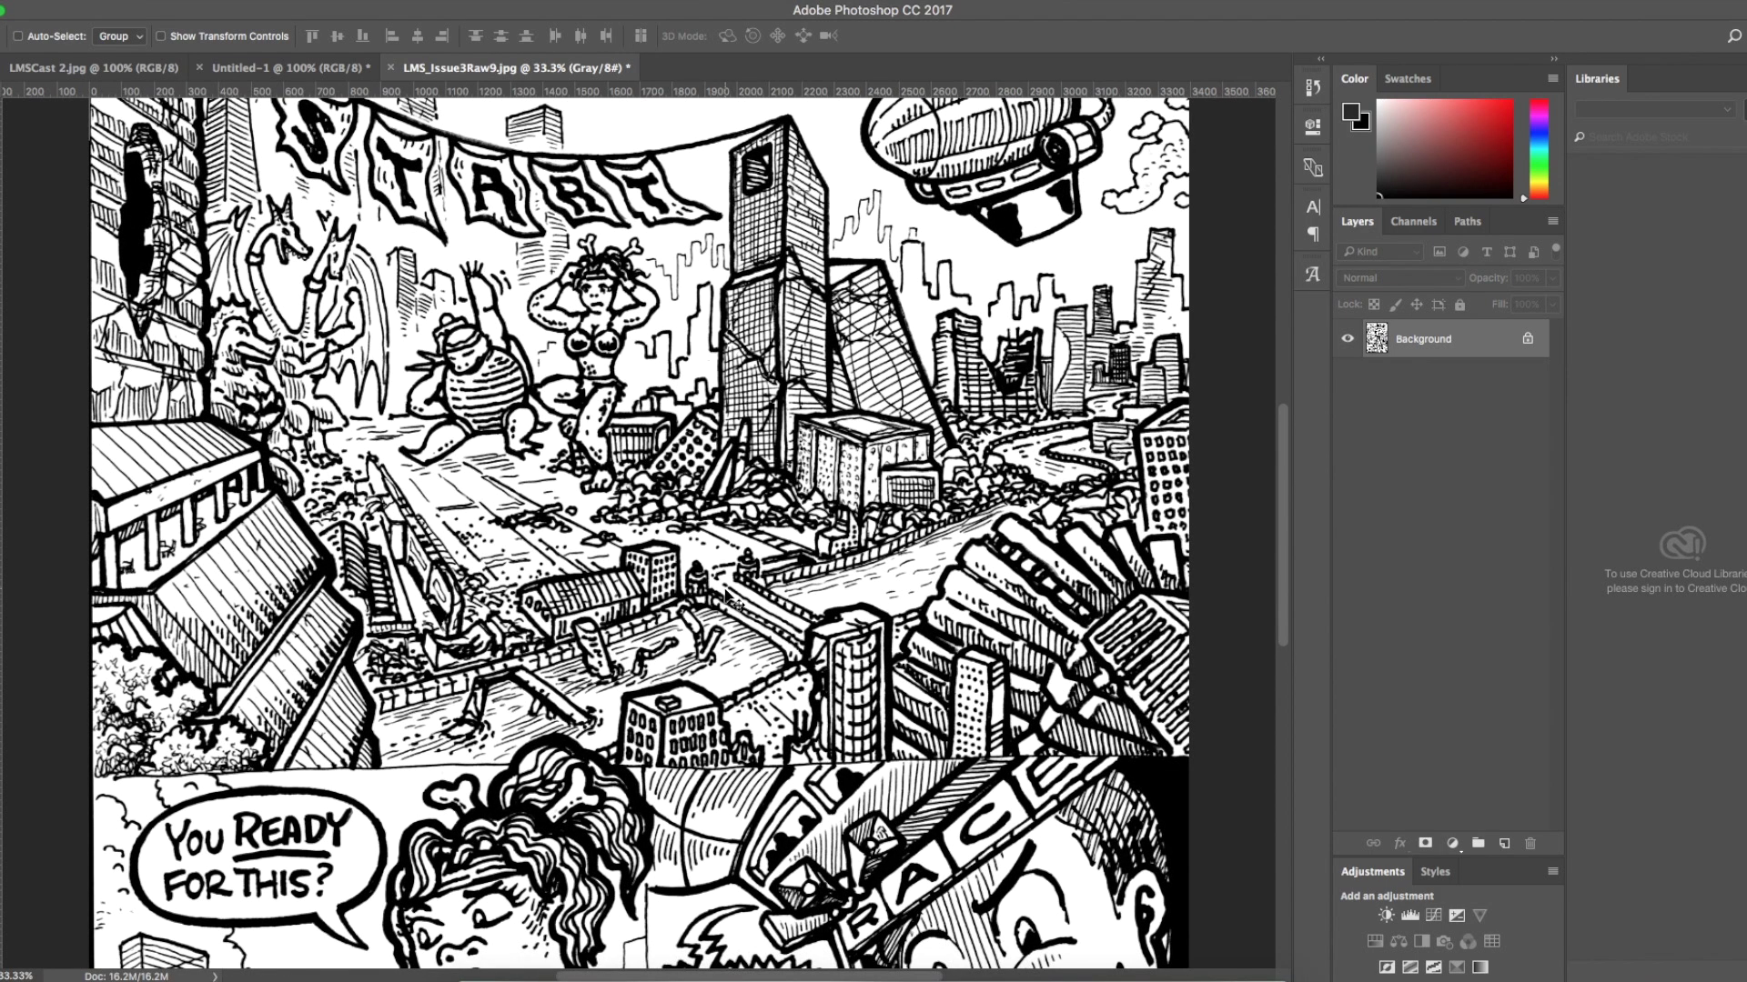
scroll(733, 602, "down", 5)
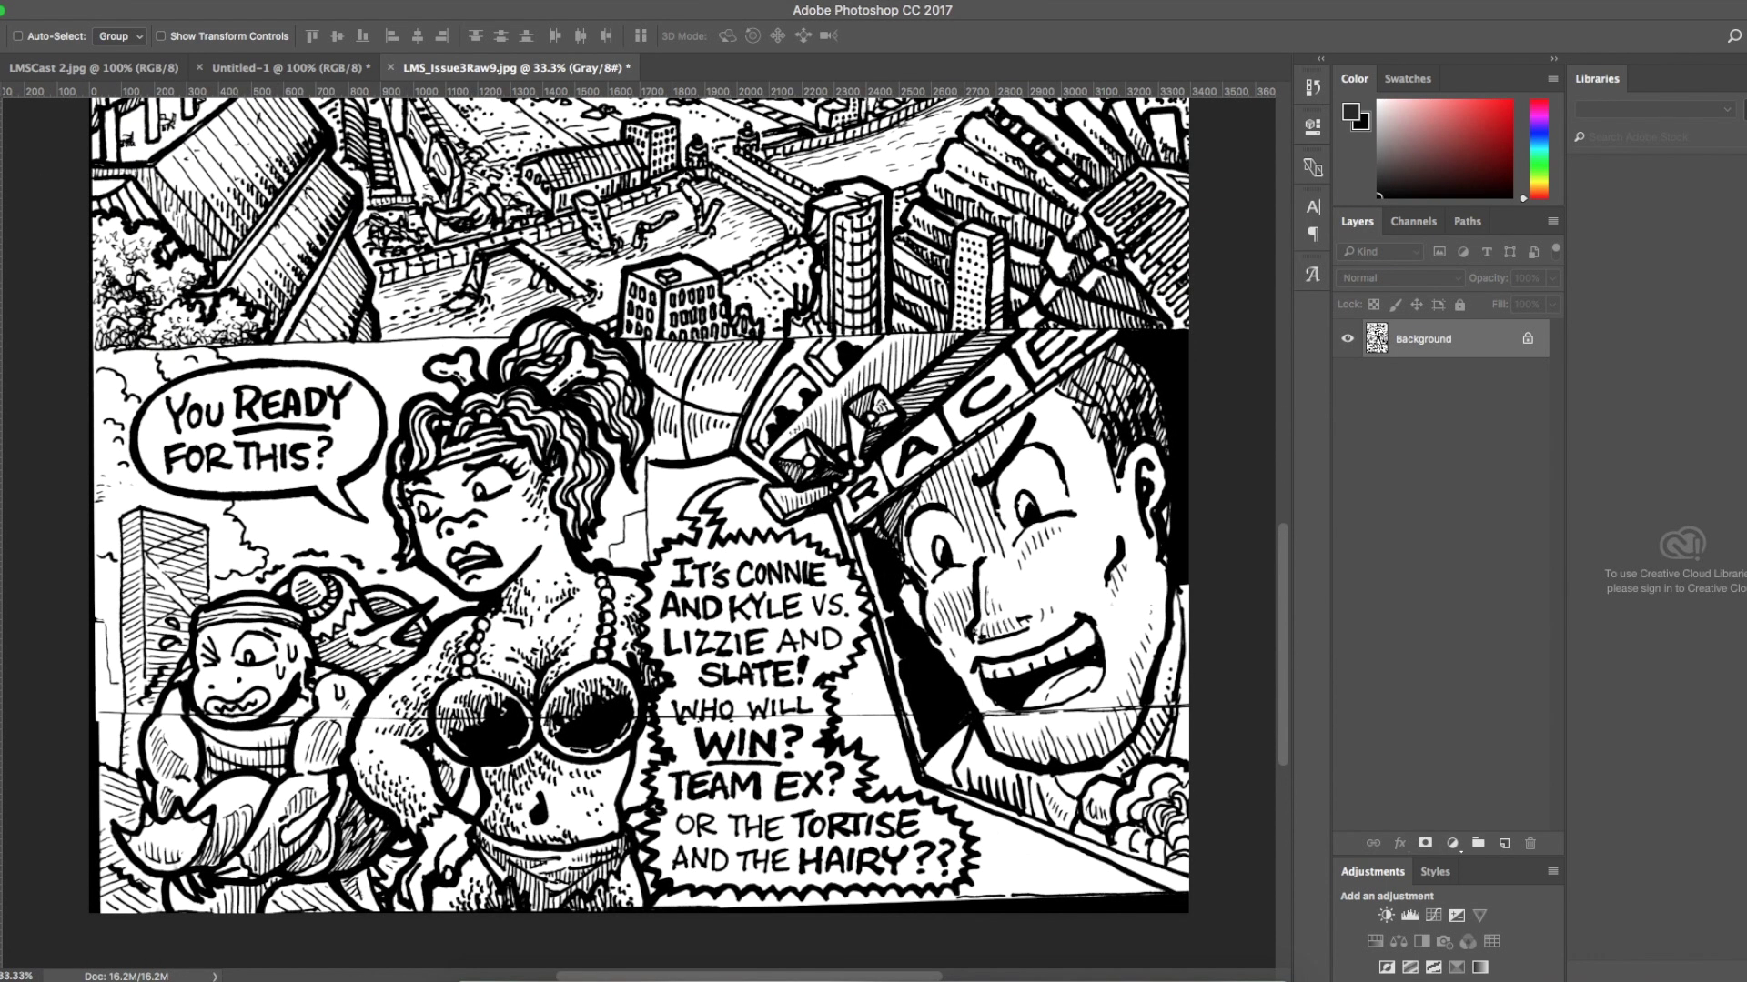
key("m")
left_click_drag(91, 331, 1194, 339)
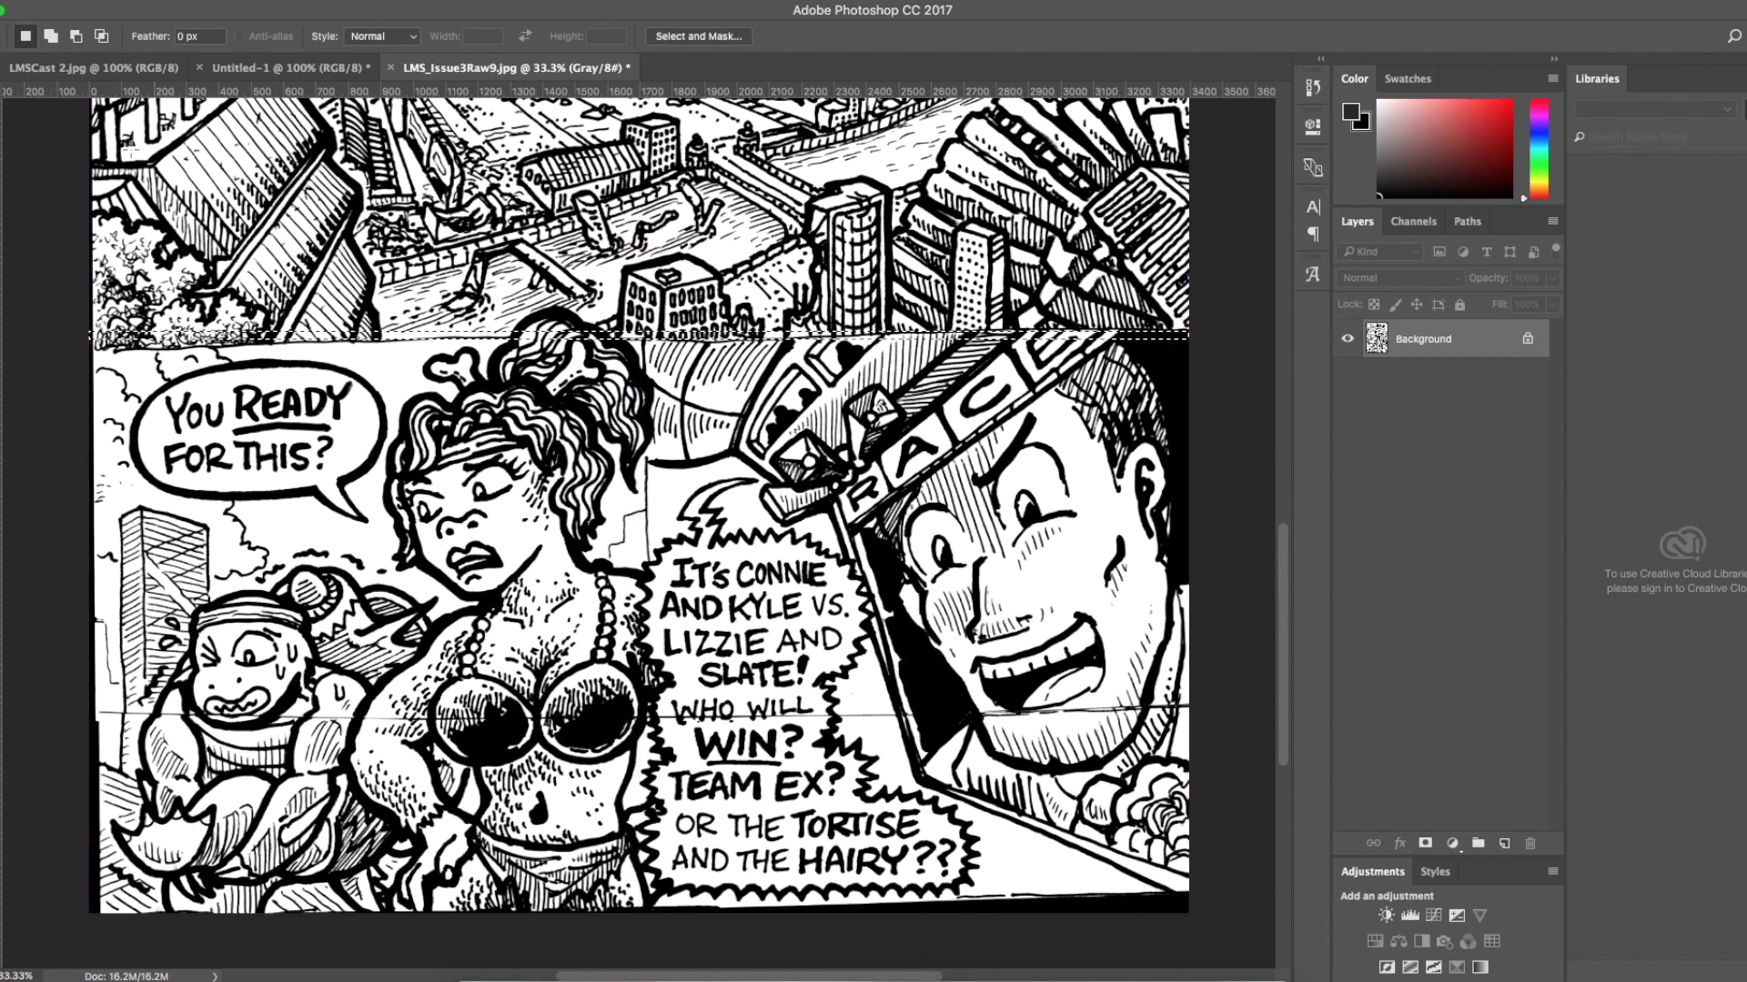
key("l")
left_click(84, 346)
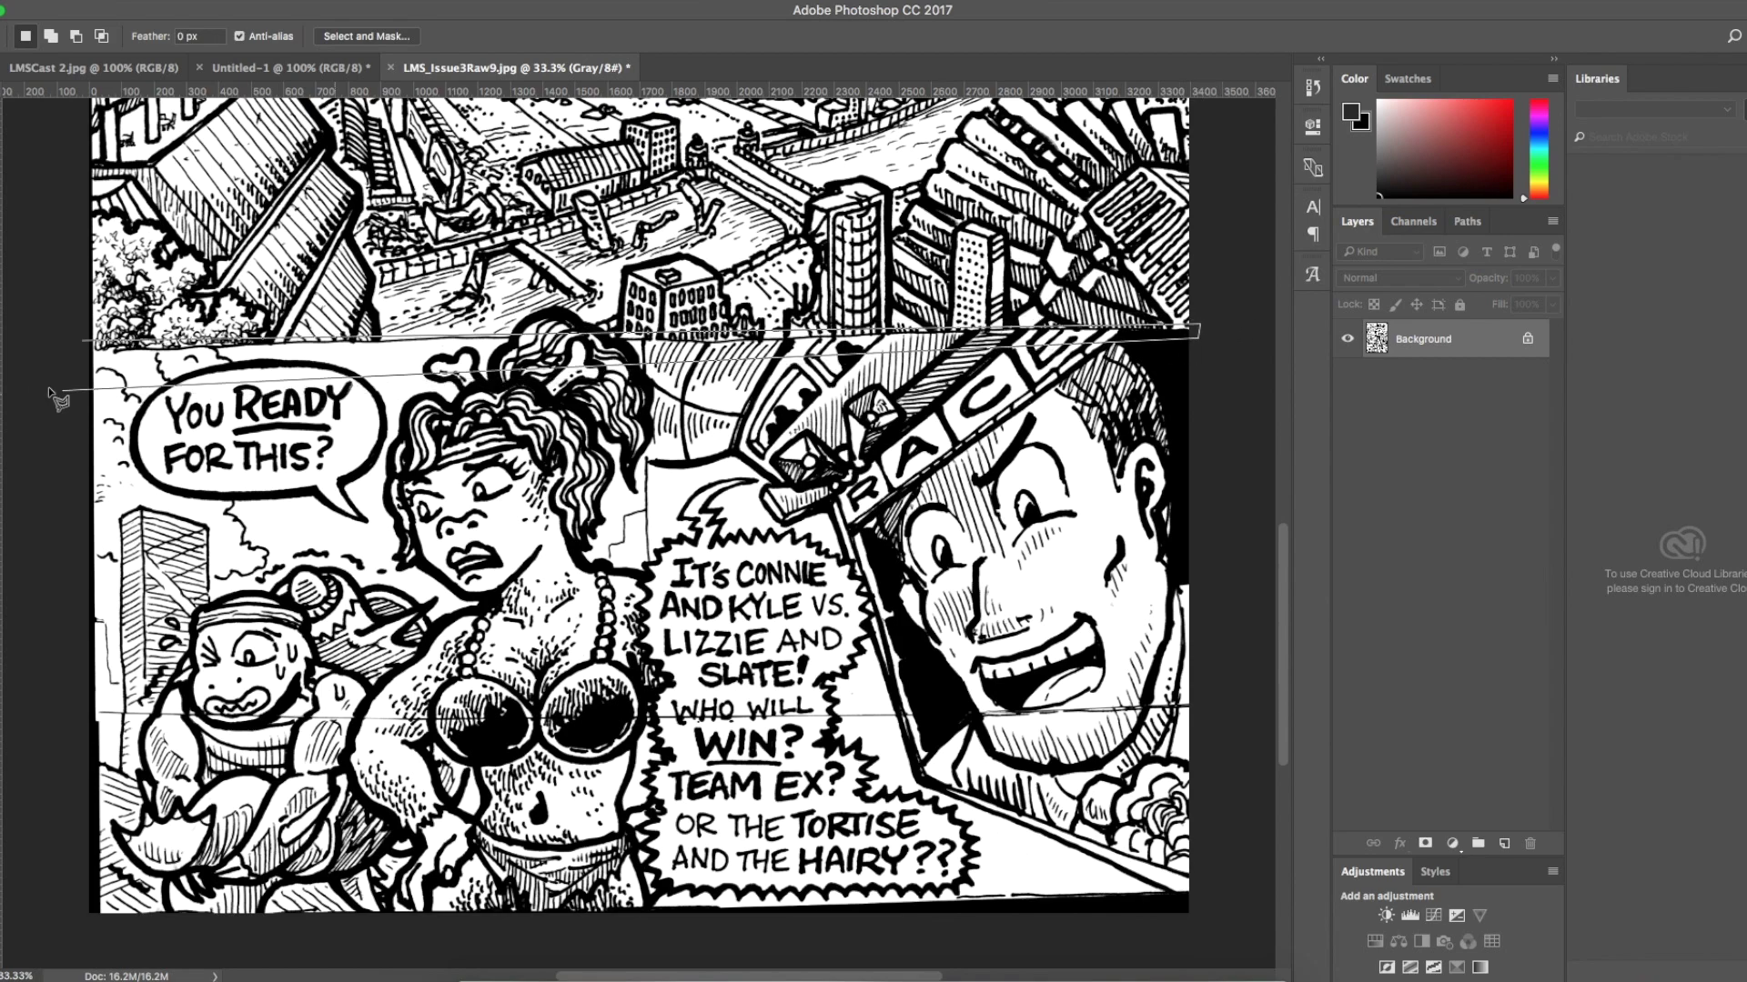
scroll(109, 392, "left", 3)
left_click(187, 359)
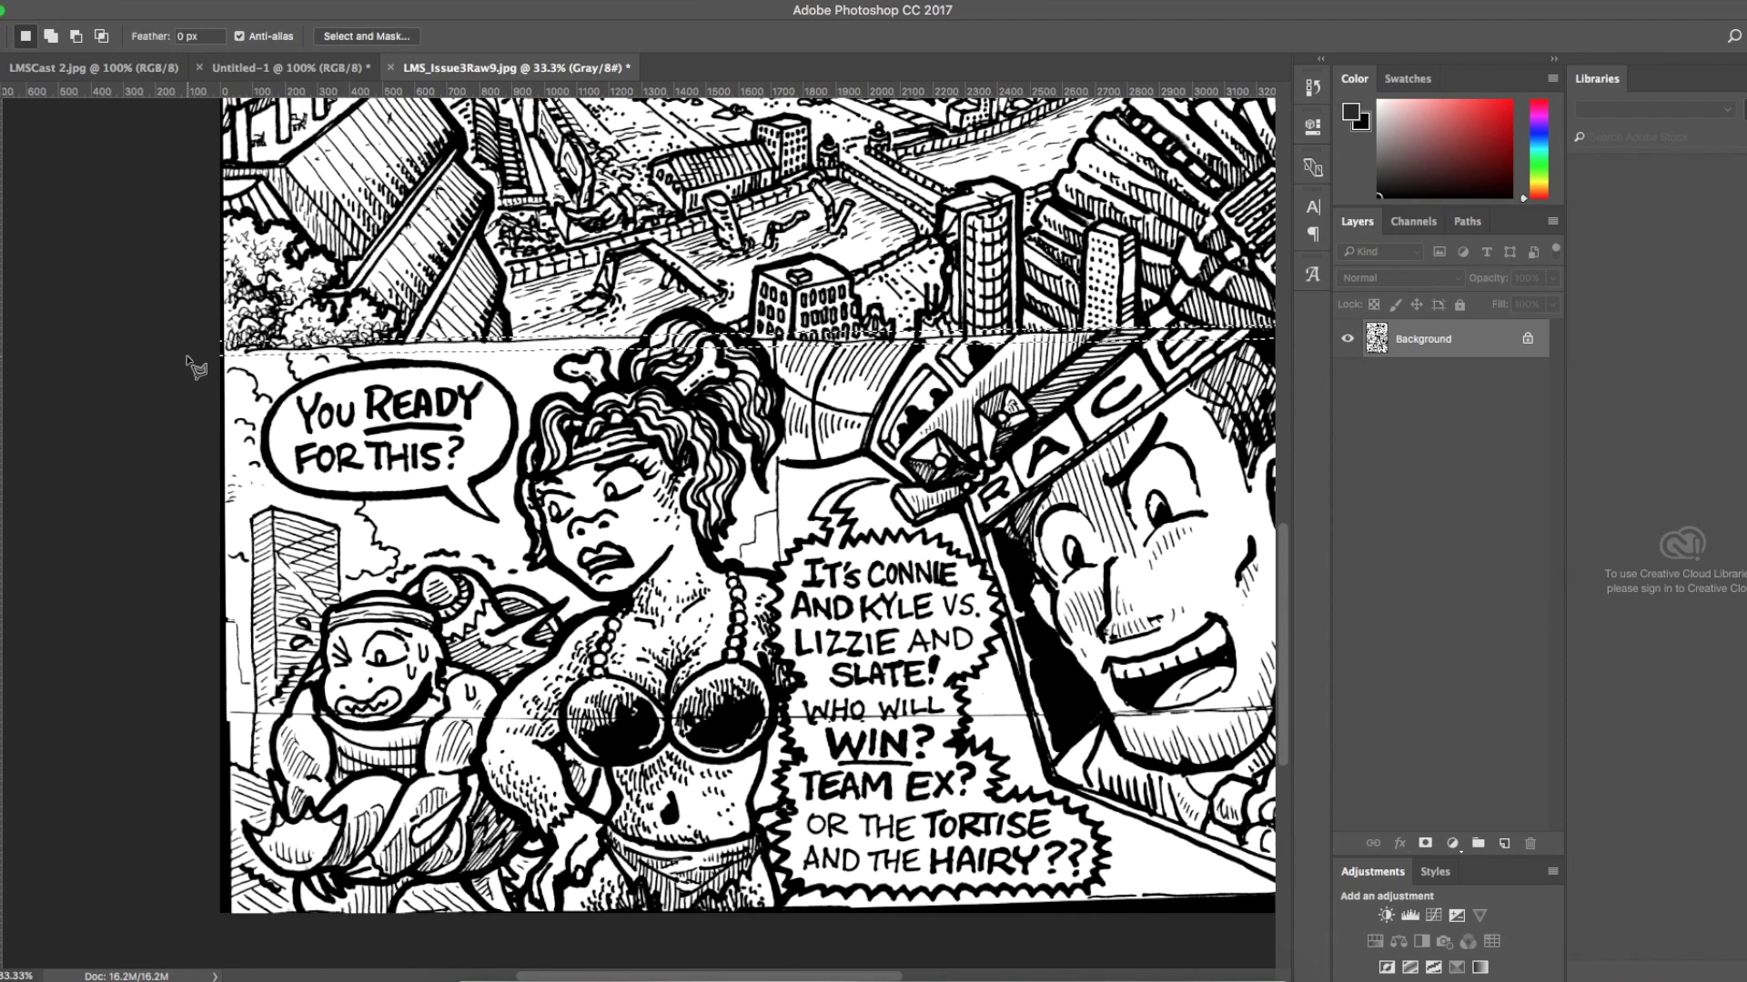
Paint the selected horizontal gutter solid black with a 250 px Pencil, skipping the woman's hair, and deselect it.
key("b")
key("x")
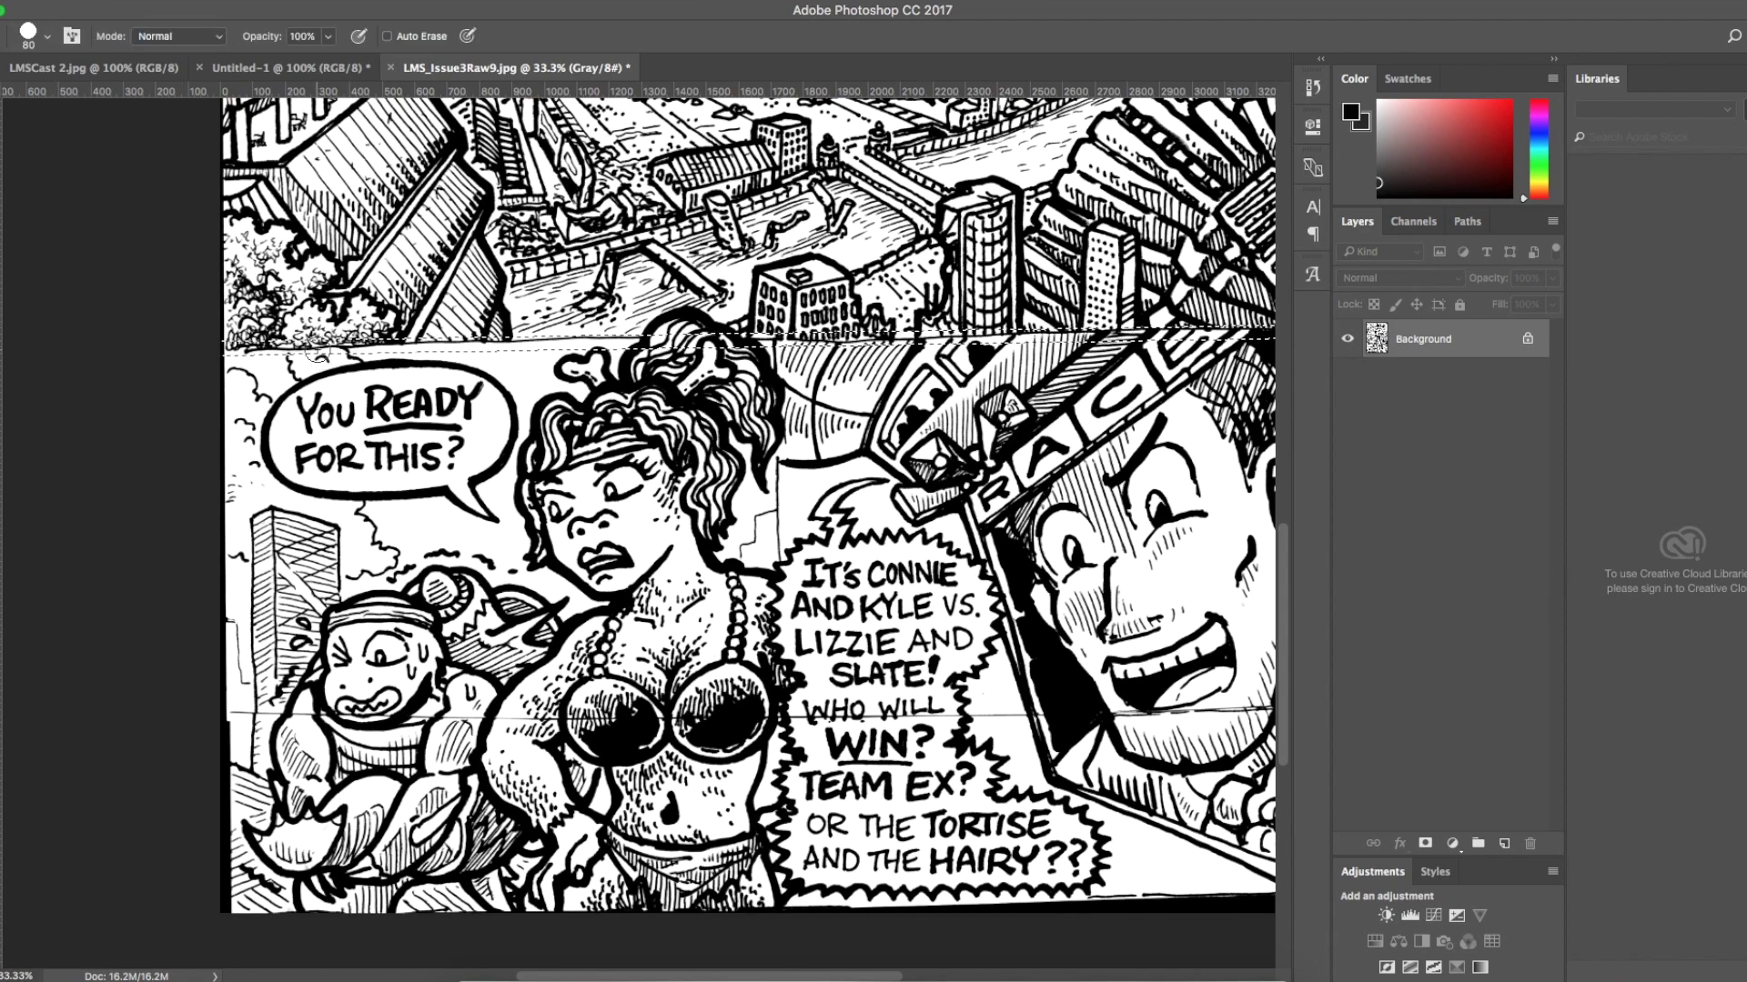
key("bracketright")
key("bracketright")
left_click_drag(247, 350, 295, 349)
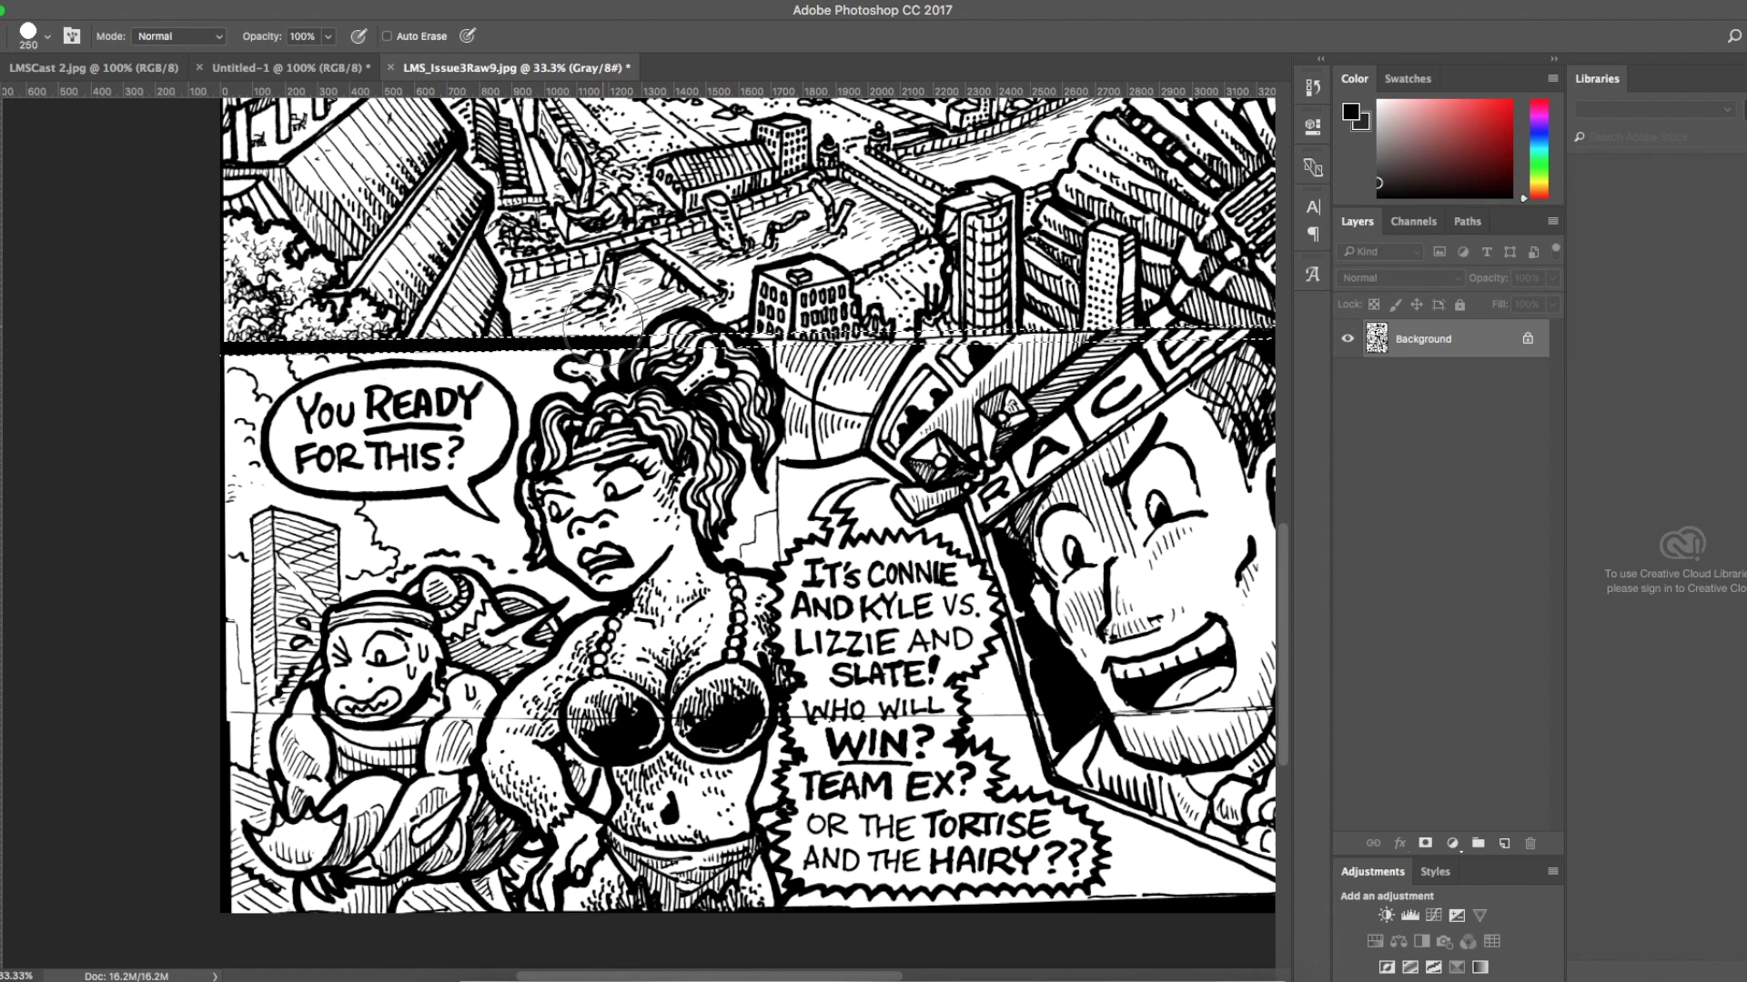
mouse_move(757, 327)
left_mouse_down()
mouse_move(1343, 317)
mouse_move(1248, 334)
left_mouse_up()
scroll(1249, 334, "right", 3)
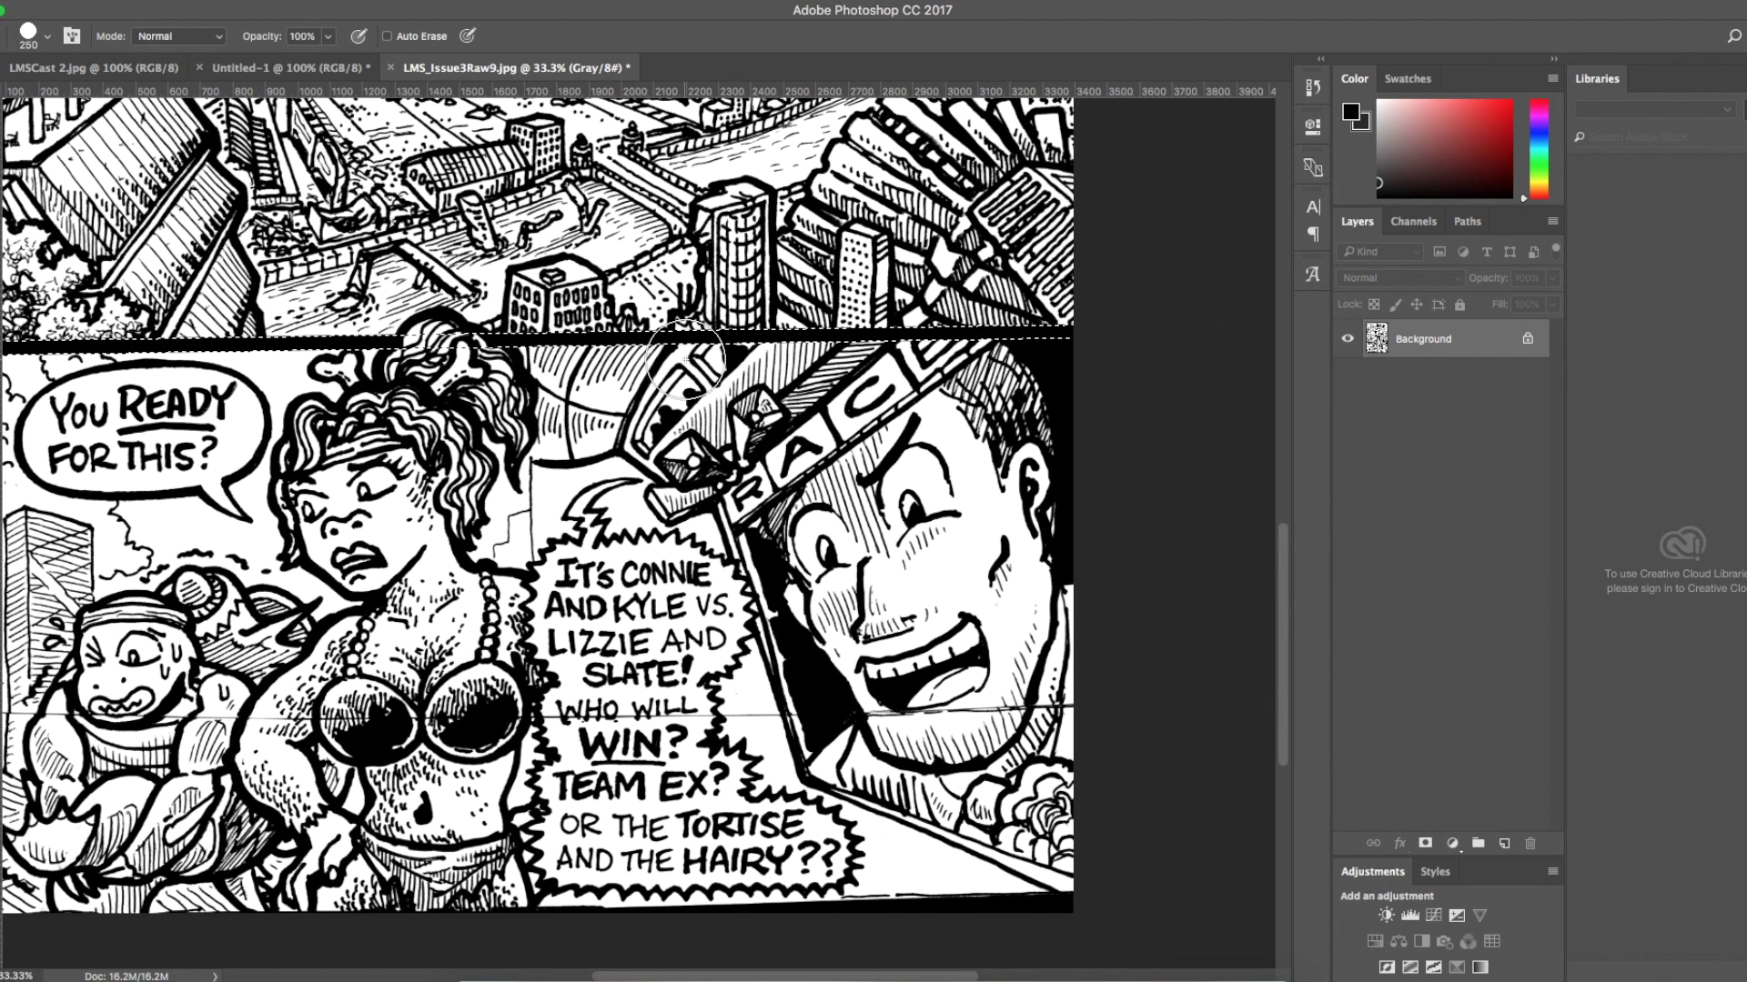
scroll(691, 336, "down", 5)
key("m")
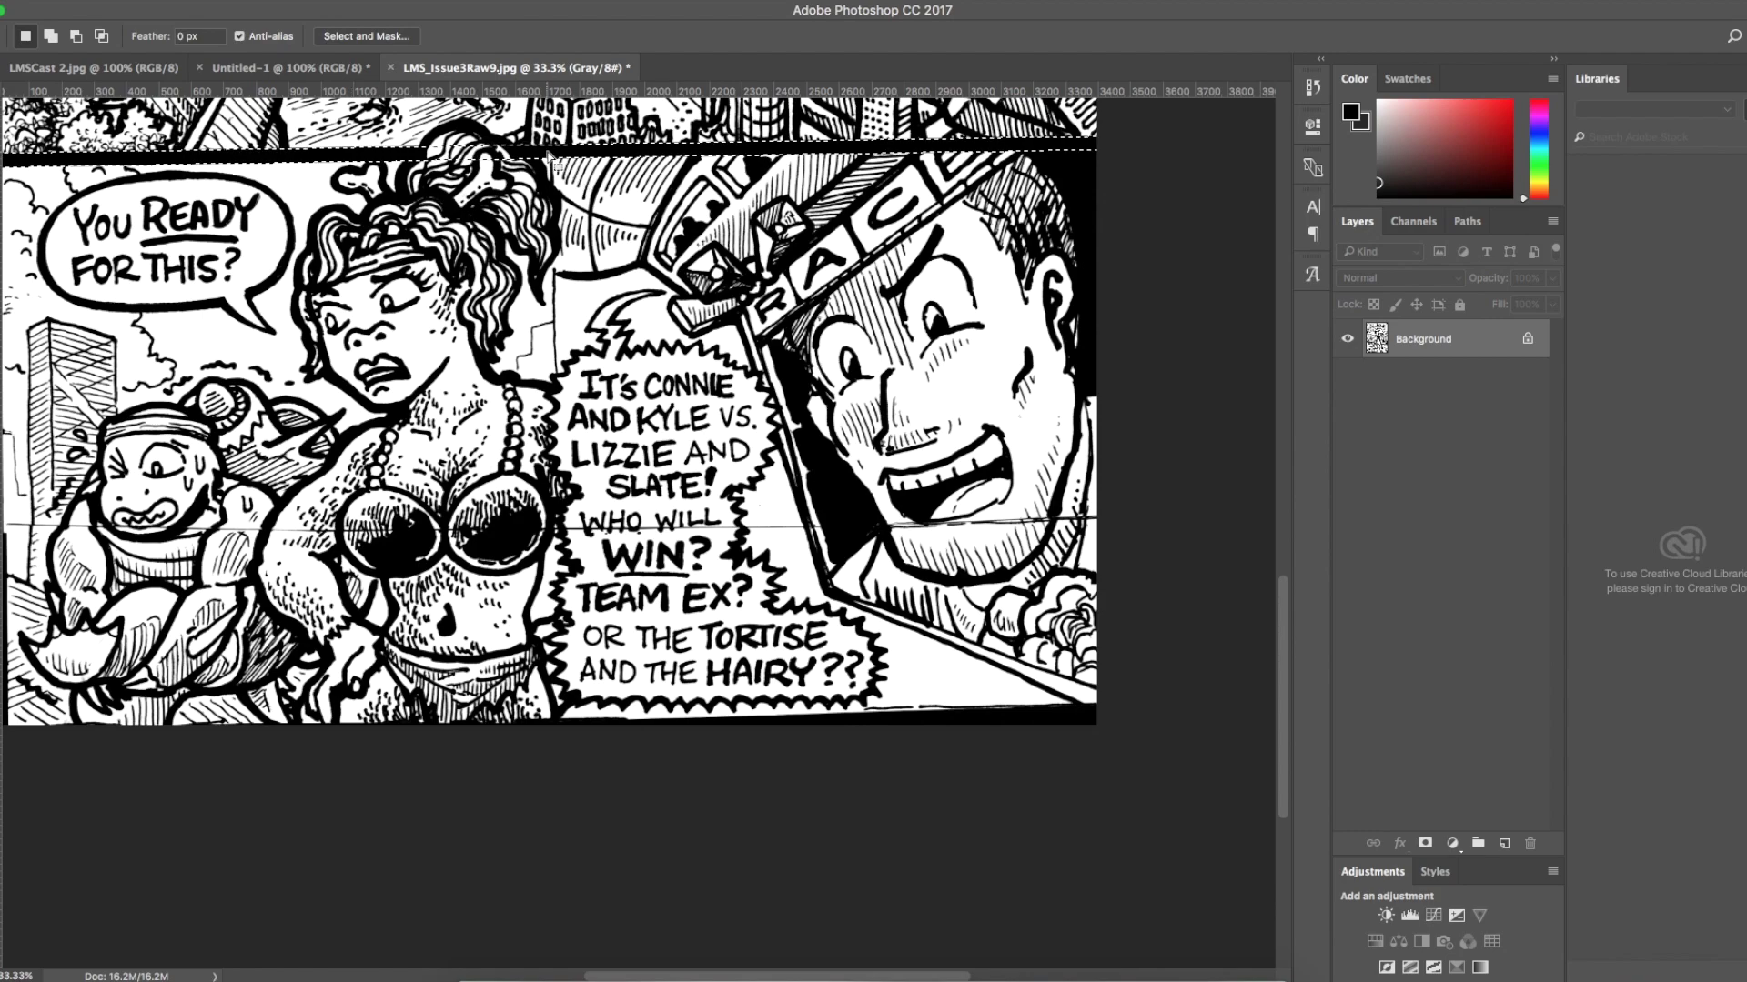
key("ctrl+d")
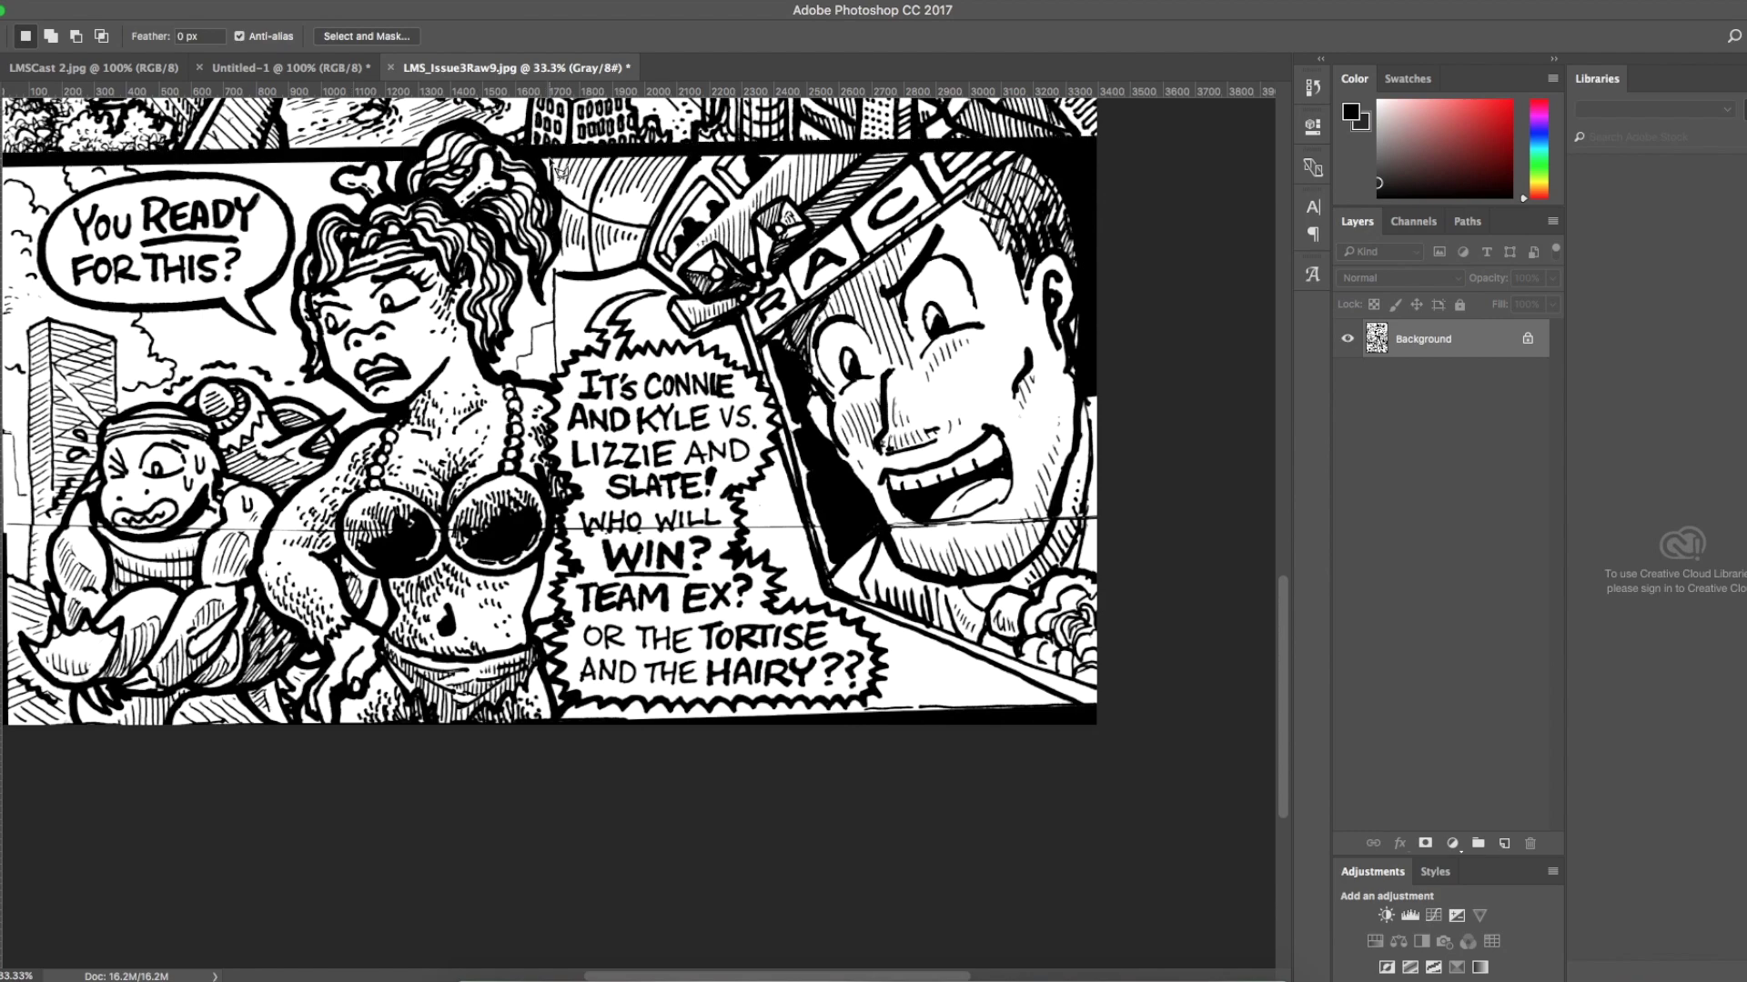
Lasso a narrow vertical strip between the two lower panels and paint its upper part black with the 250 px Pencil.
left_click_drag(551, 175, 561, 751)
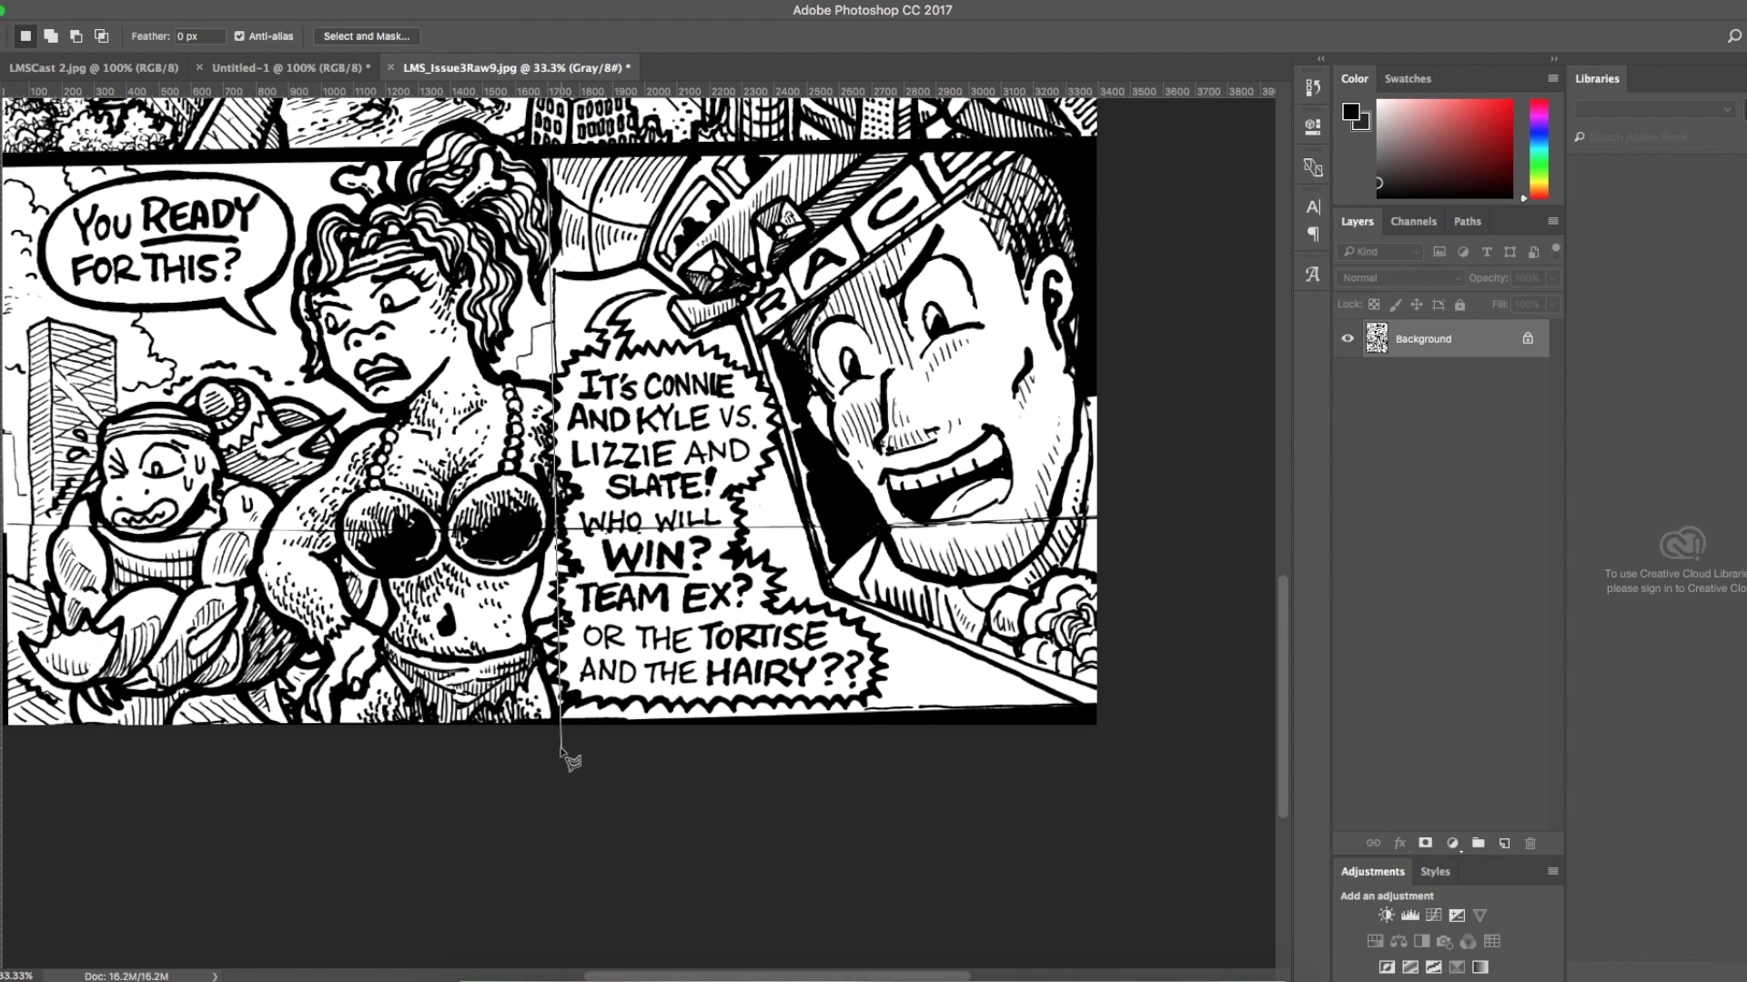
left_click(582, 745)
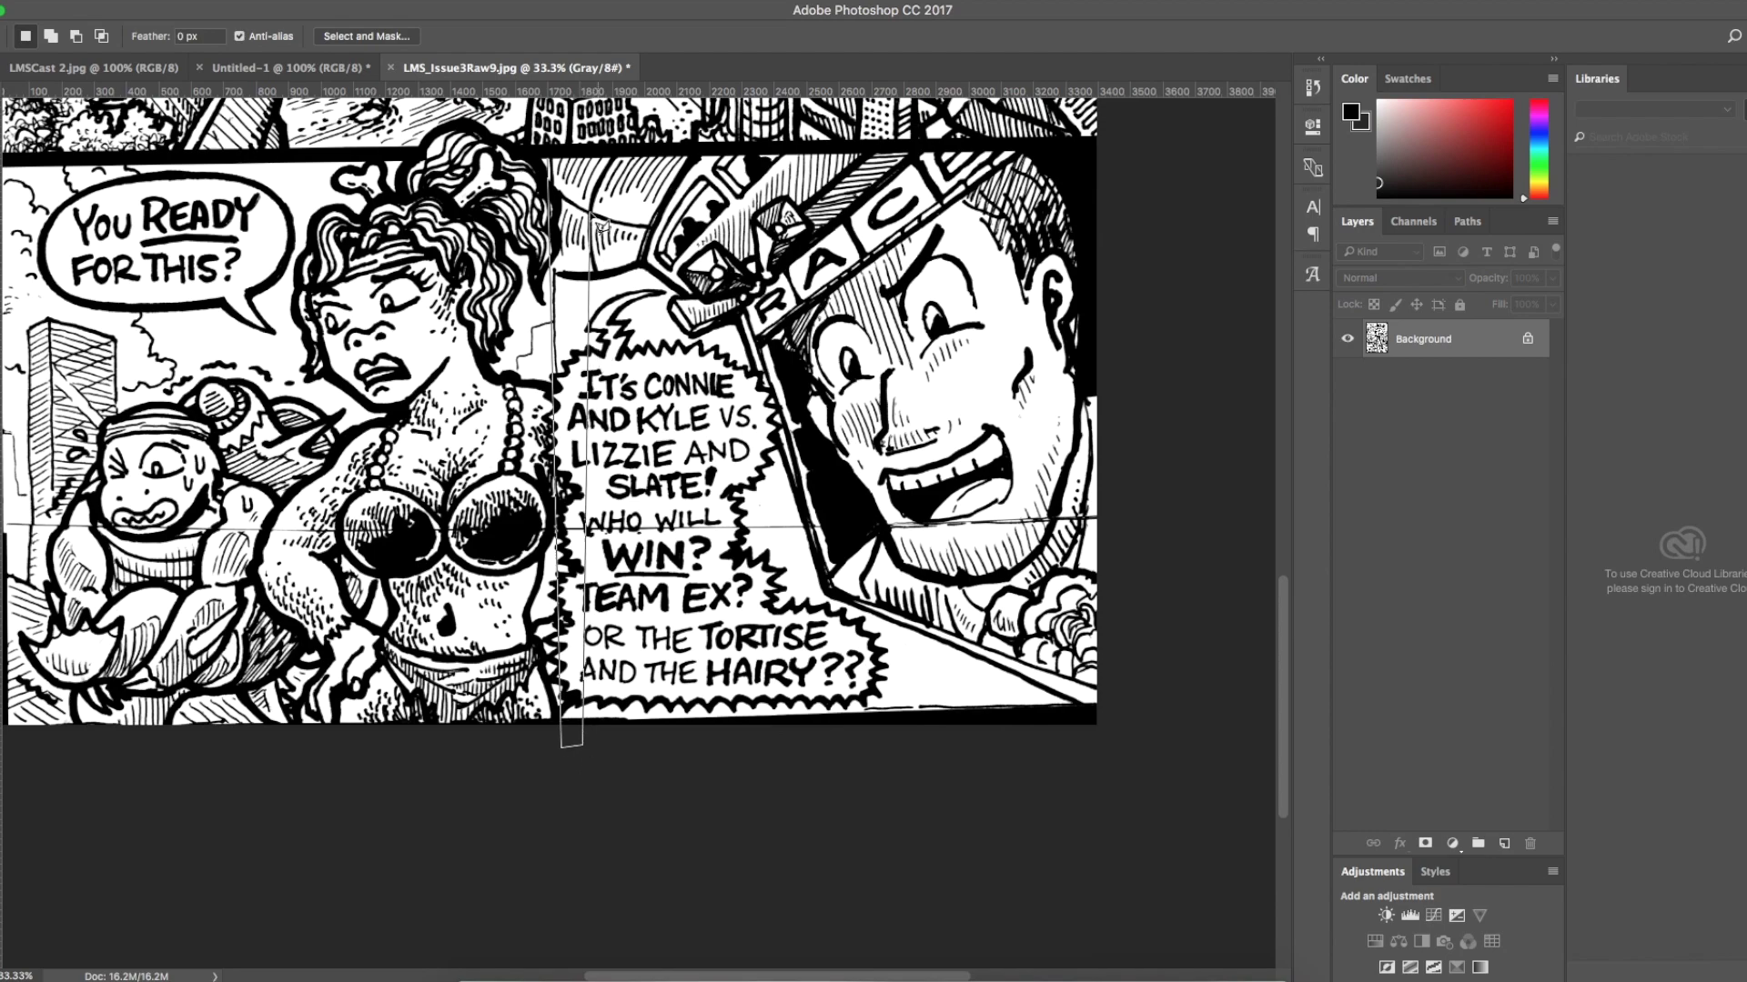
left_click(566, 153)
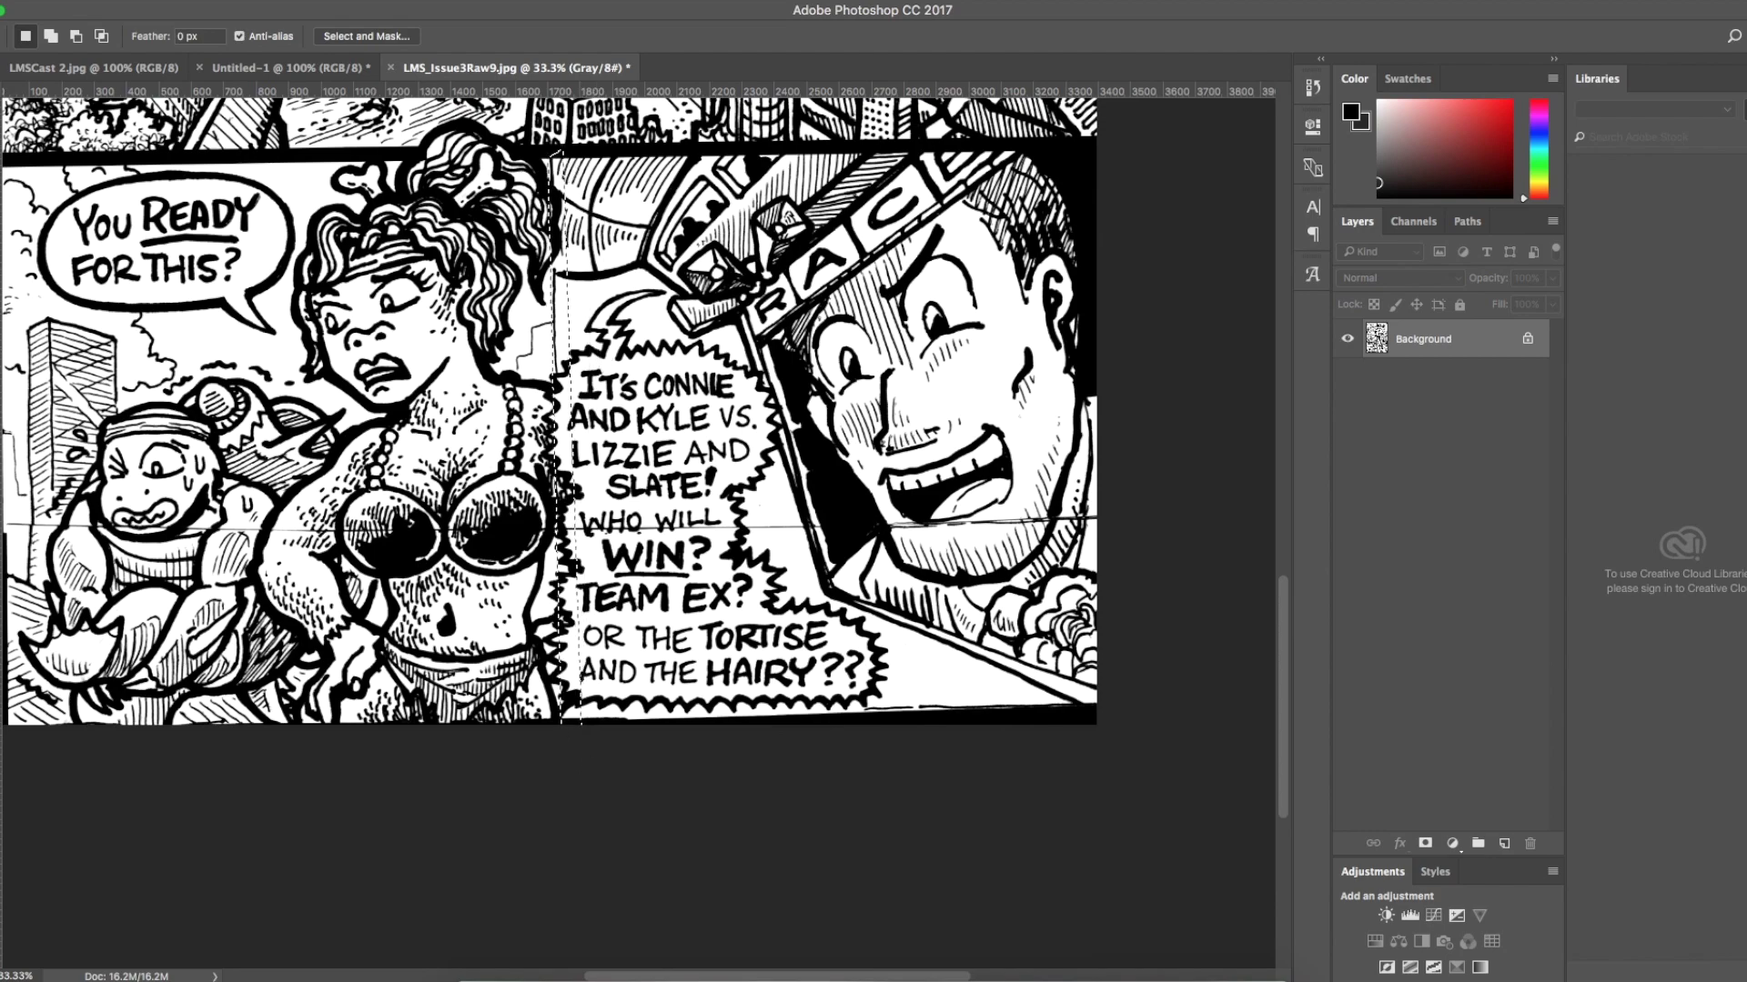
key("b")
mouse_move(579, 163)
left_mouse_down()
mouse_move(560, 218)
mouse_move(582, 246)
mouse_move(564, 264)
mouse_move(593, 275)
mouse_move(566, 273)
mouse_move(587, 256)
mouse_move(546, 351)
mouse_move(530, 344)
left_mouse_up()
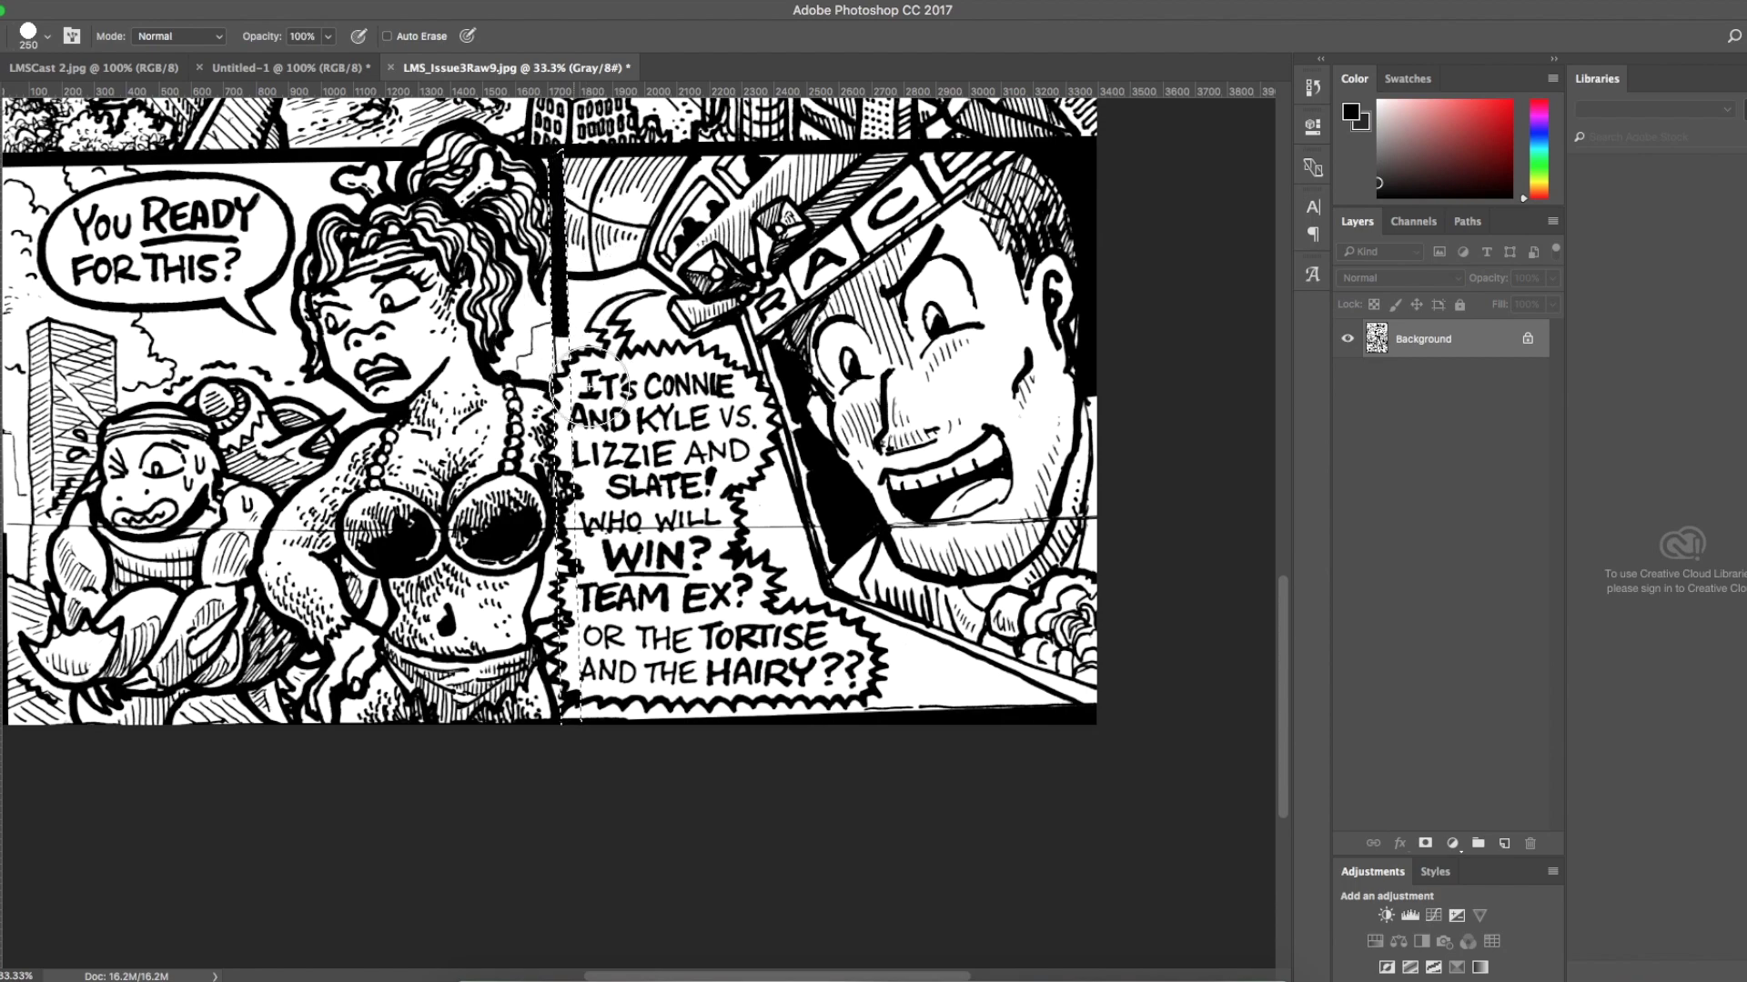
Fill the rest of the vertical gutter beside the jagged speech balloon with black, using Pencil sizes of 80 and 45 px.
key("ctrl+d")
key("super+plus")
key("super+plus")
scroll(593, 416, "left", 3)
scroll(587, 409, "up", 5)
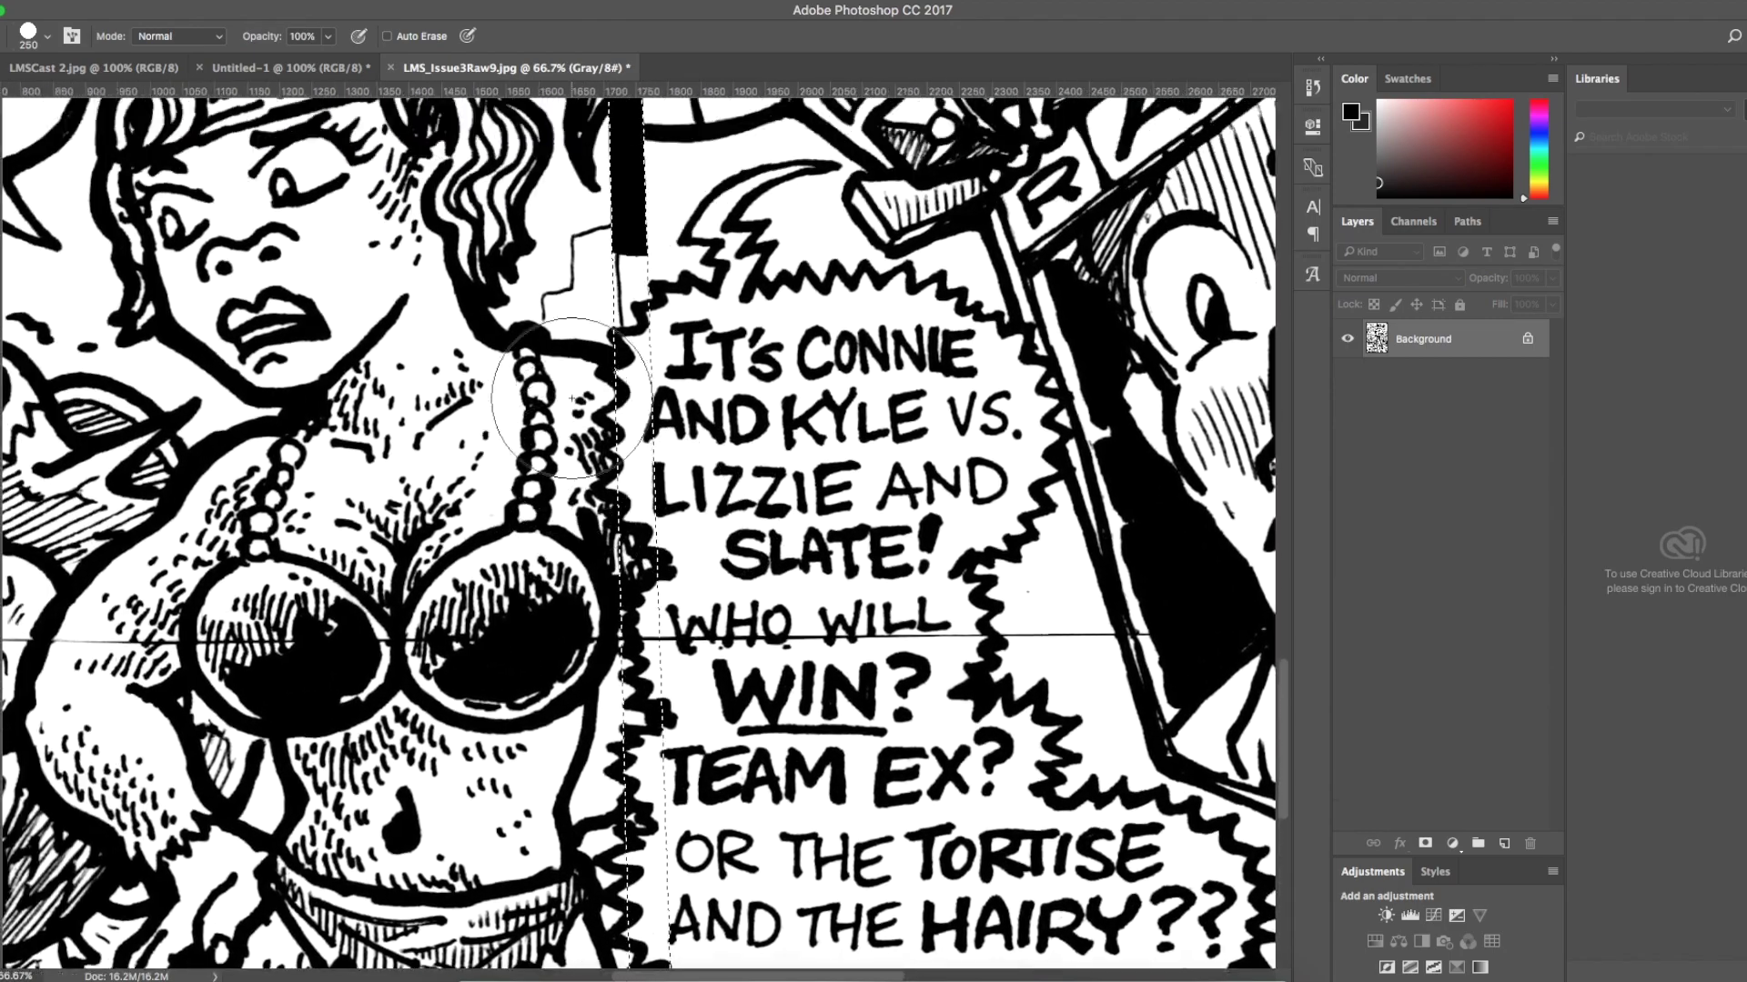
key("bracketleft")
key("bracketleft")
key("bracketleft")
key("bracketleft")
key("bracketleft")
key("bracketleft")
key("bracketleft")
left_click_drag(634, 417, 621, 372)
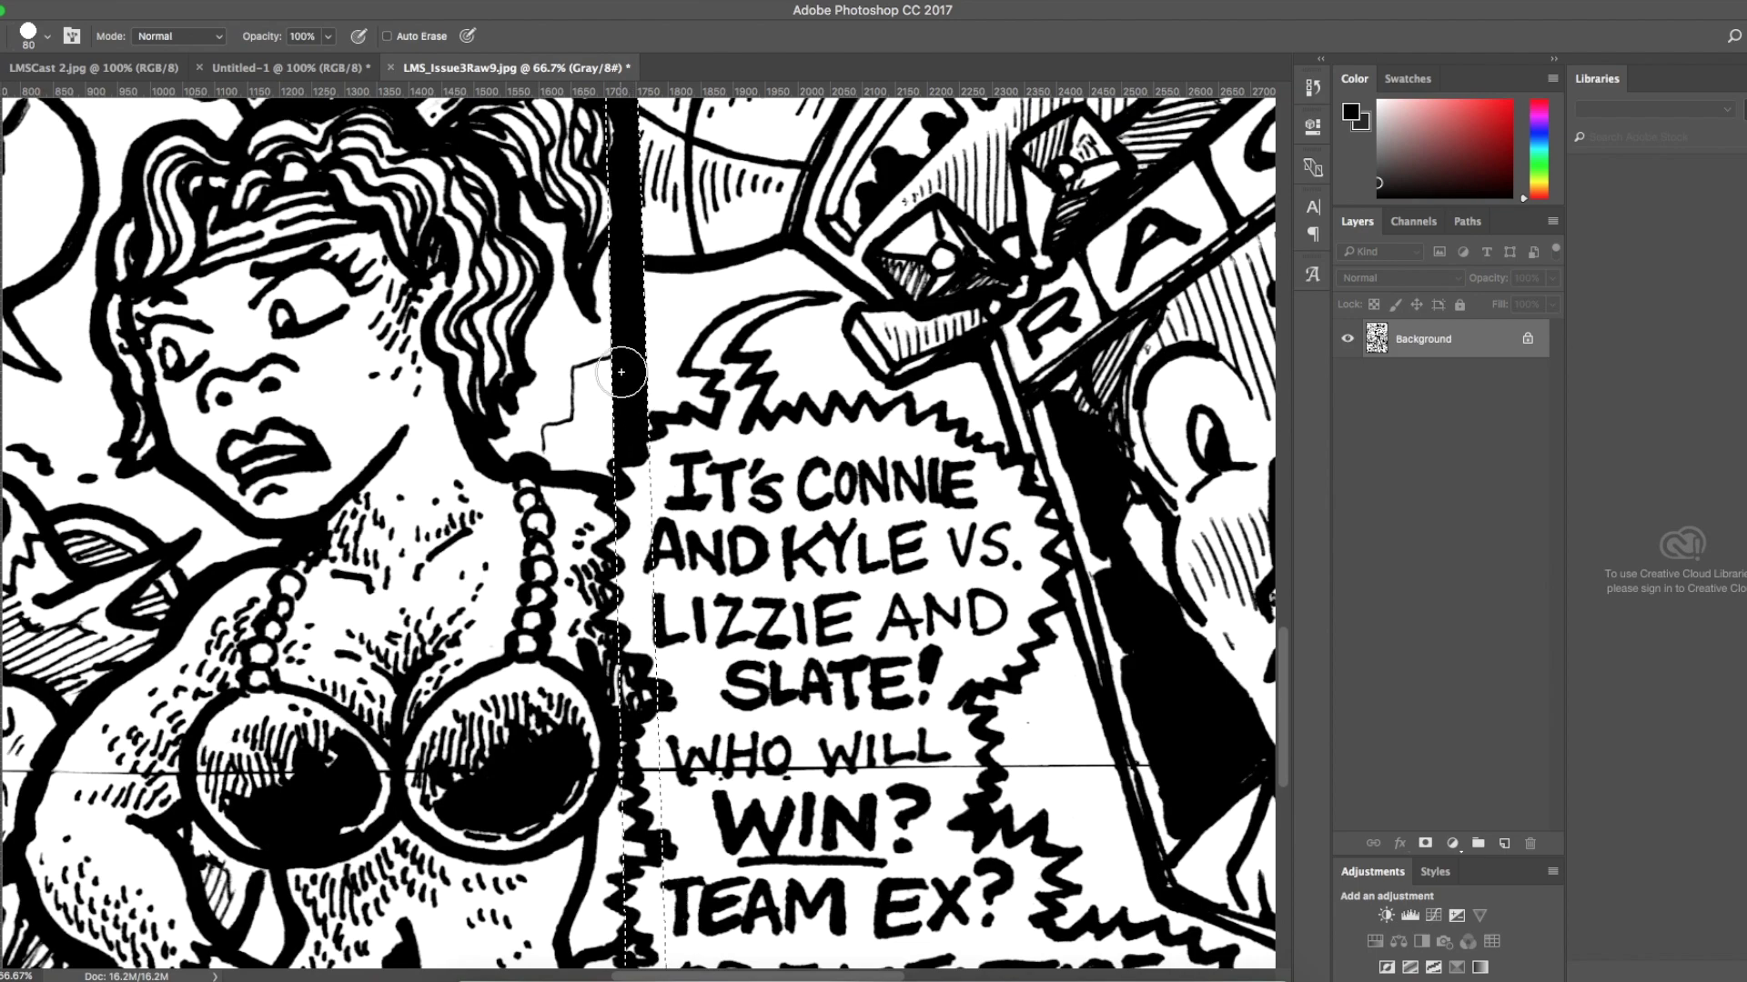
scroll(632, 489, "down", 3)
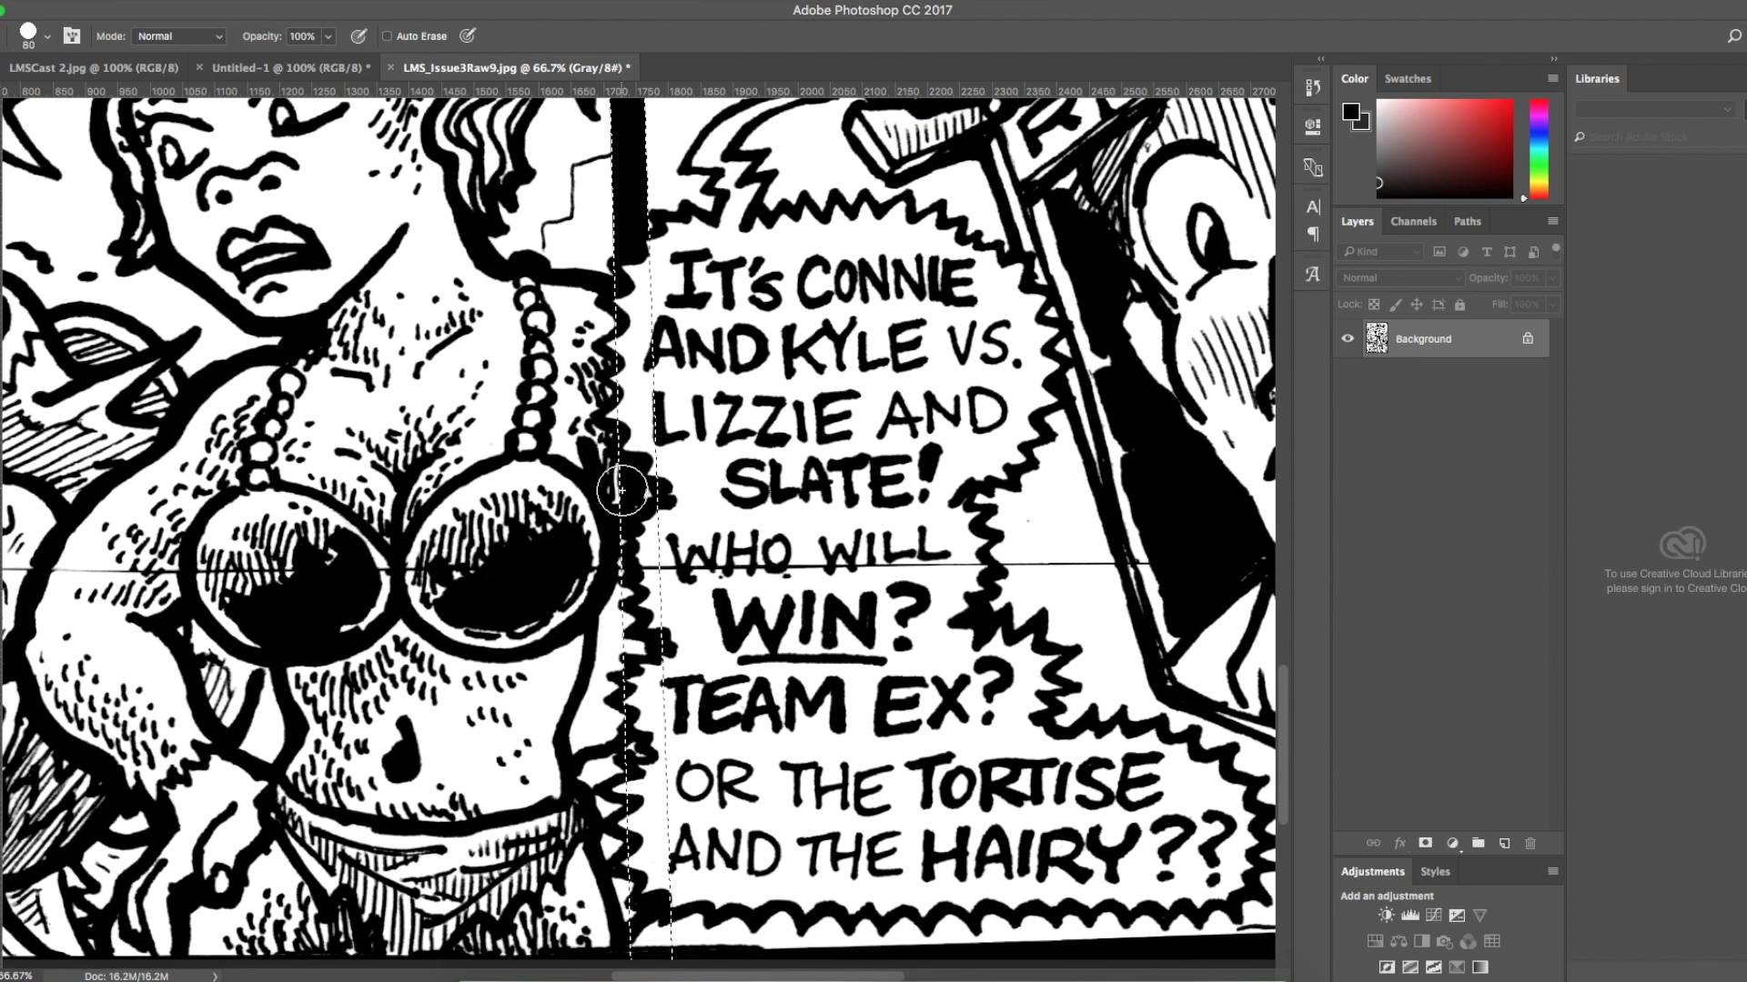
scroll(656, 441, "down", 1)
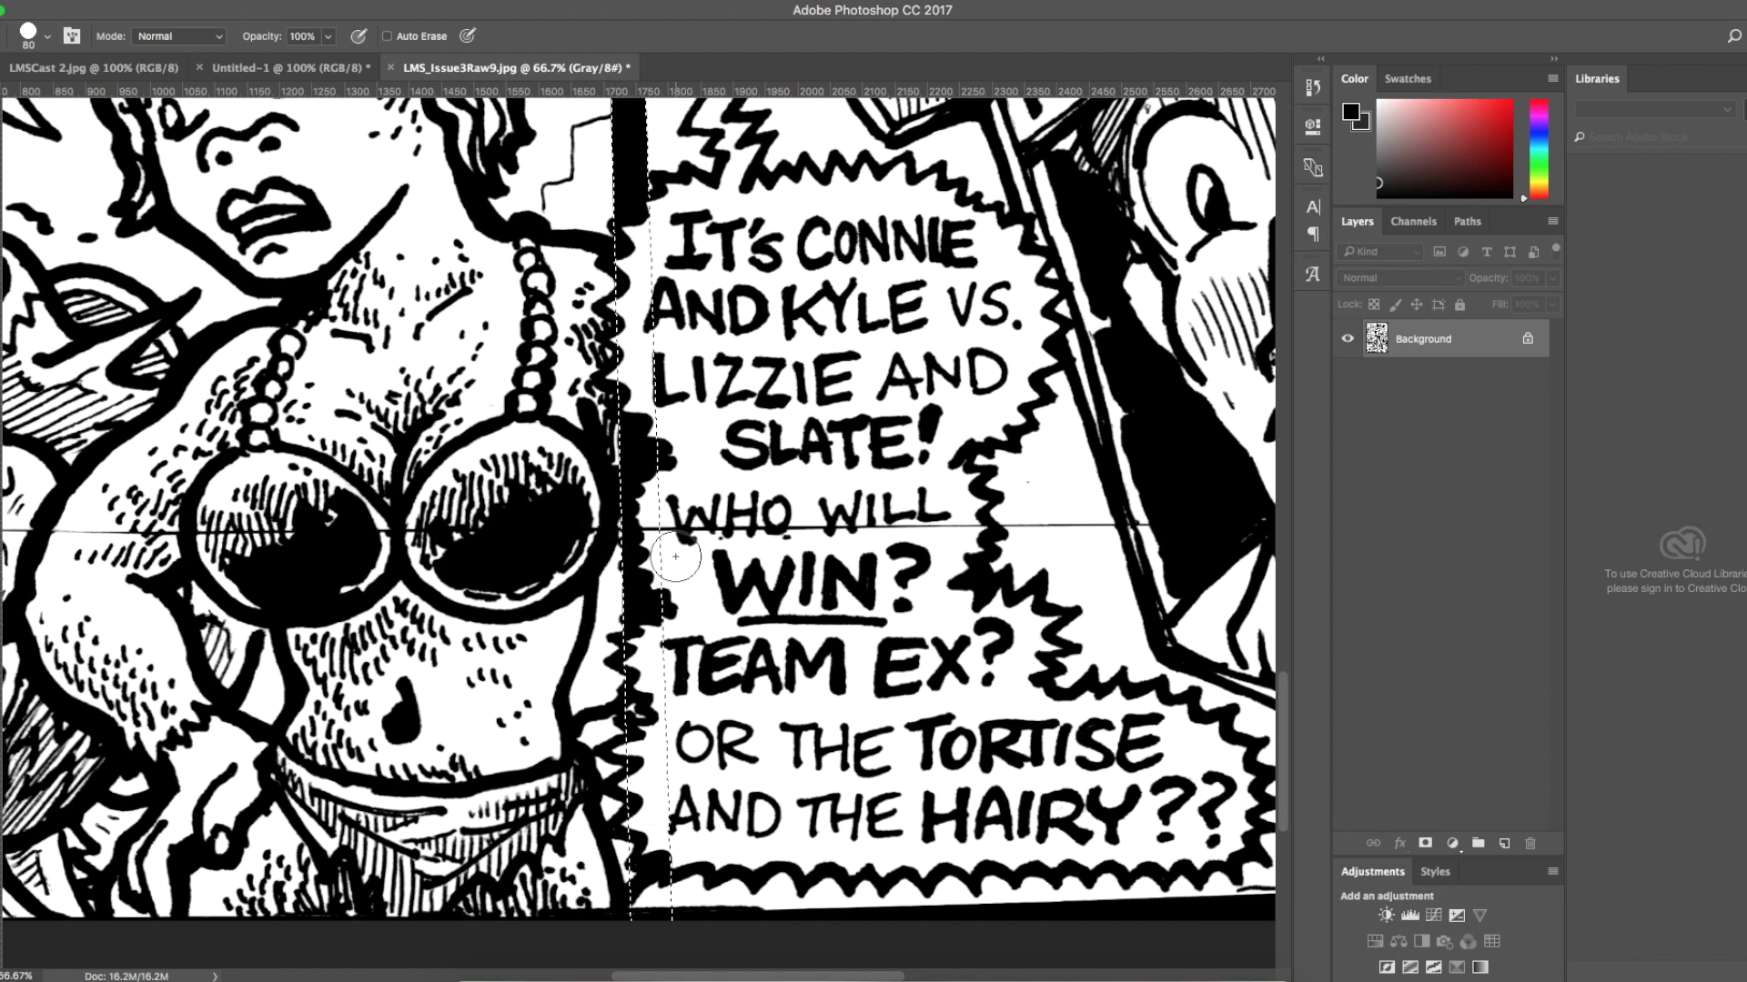
scroll(631, 605, "down", 2)
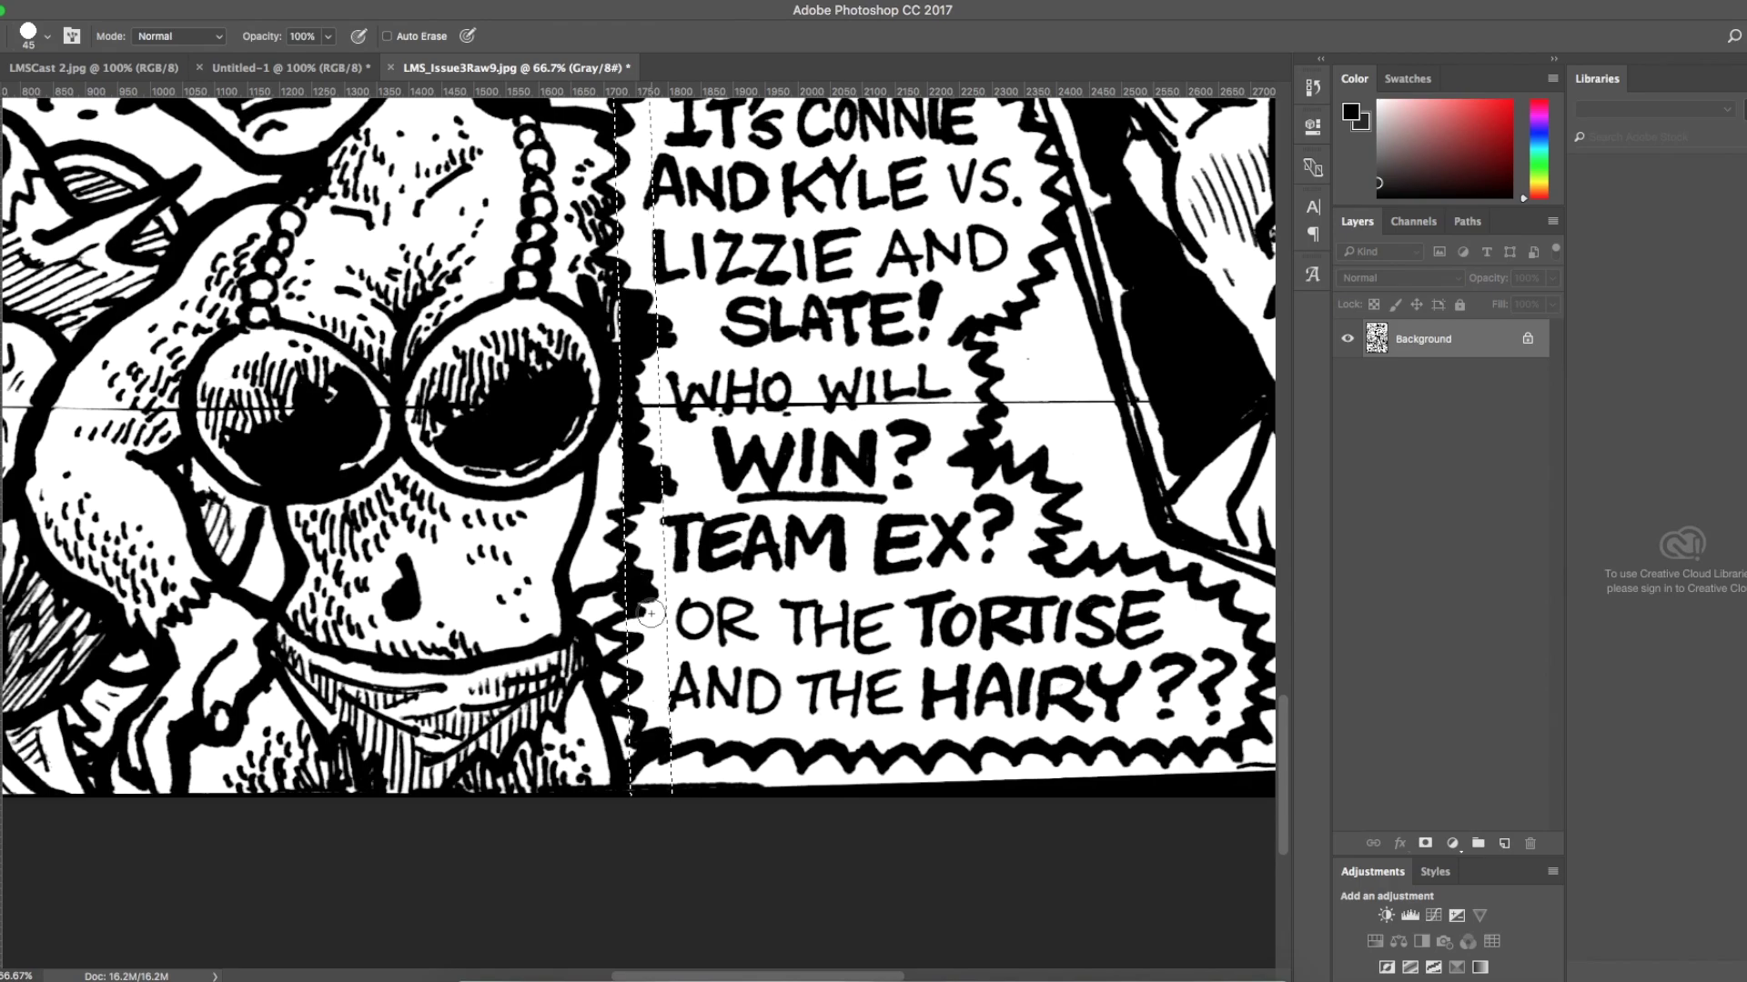
scroll(651, 614, "down", 3)
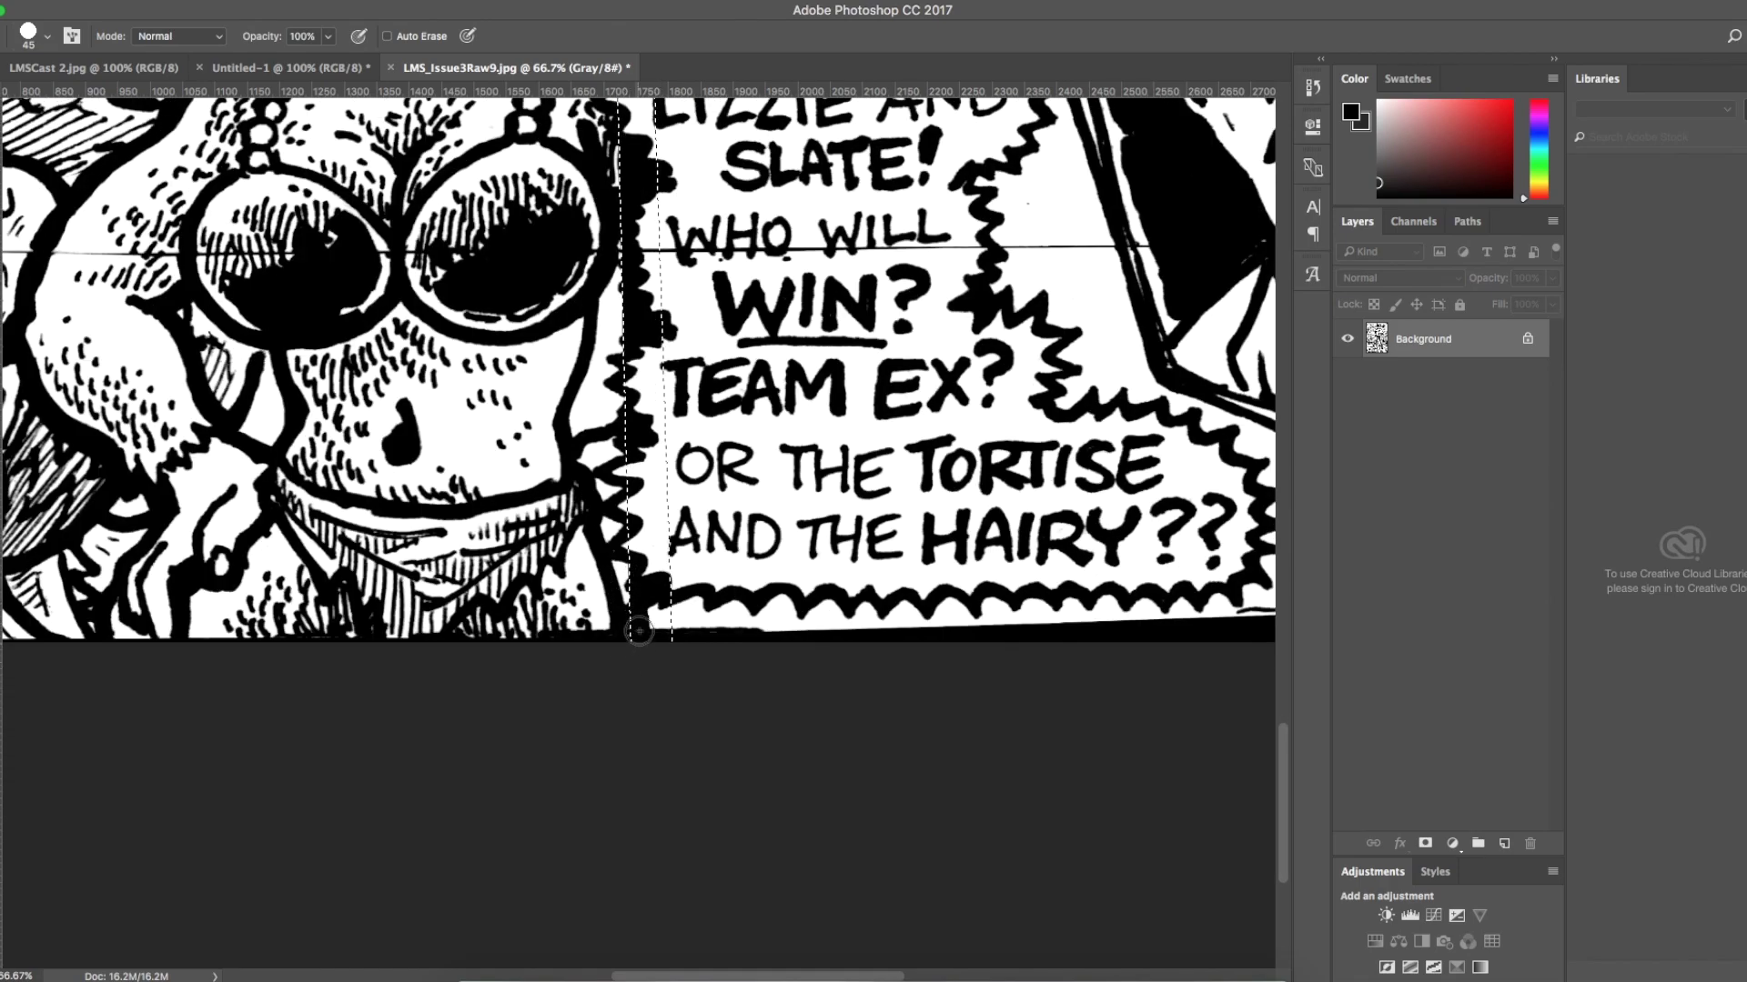
scroll(656, 624, "up", 15)
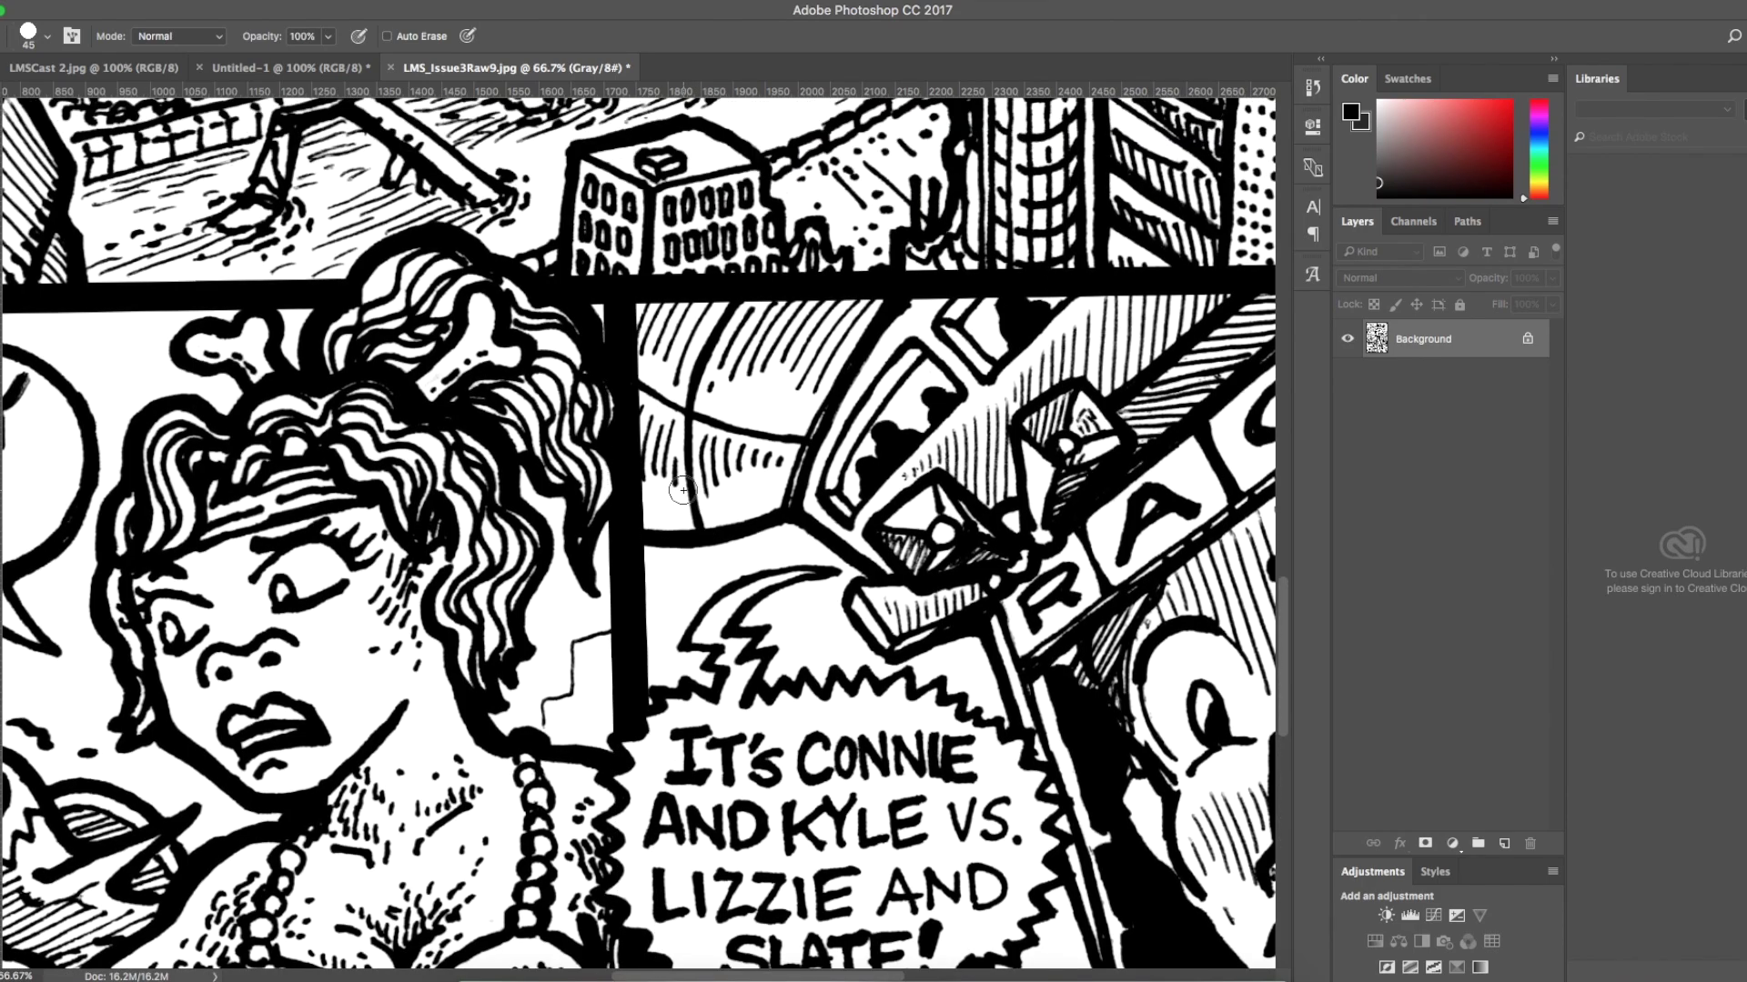
Paint white over the black strip along the bottom edge of the lower-right panel with the 45 px Pencil.
scroll(684, 496, "down", 5)
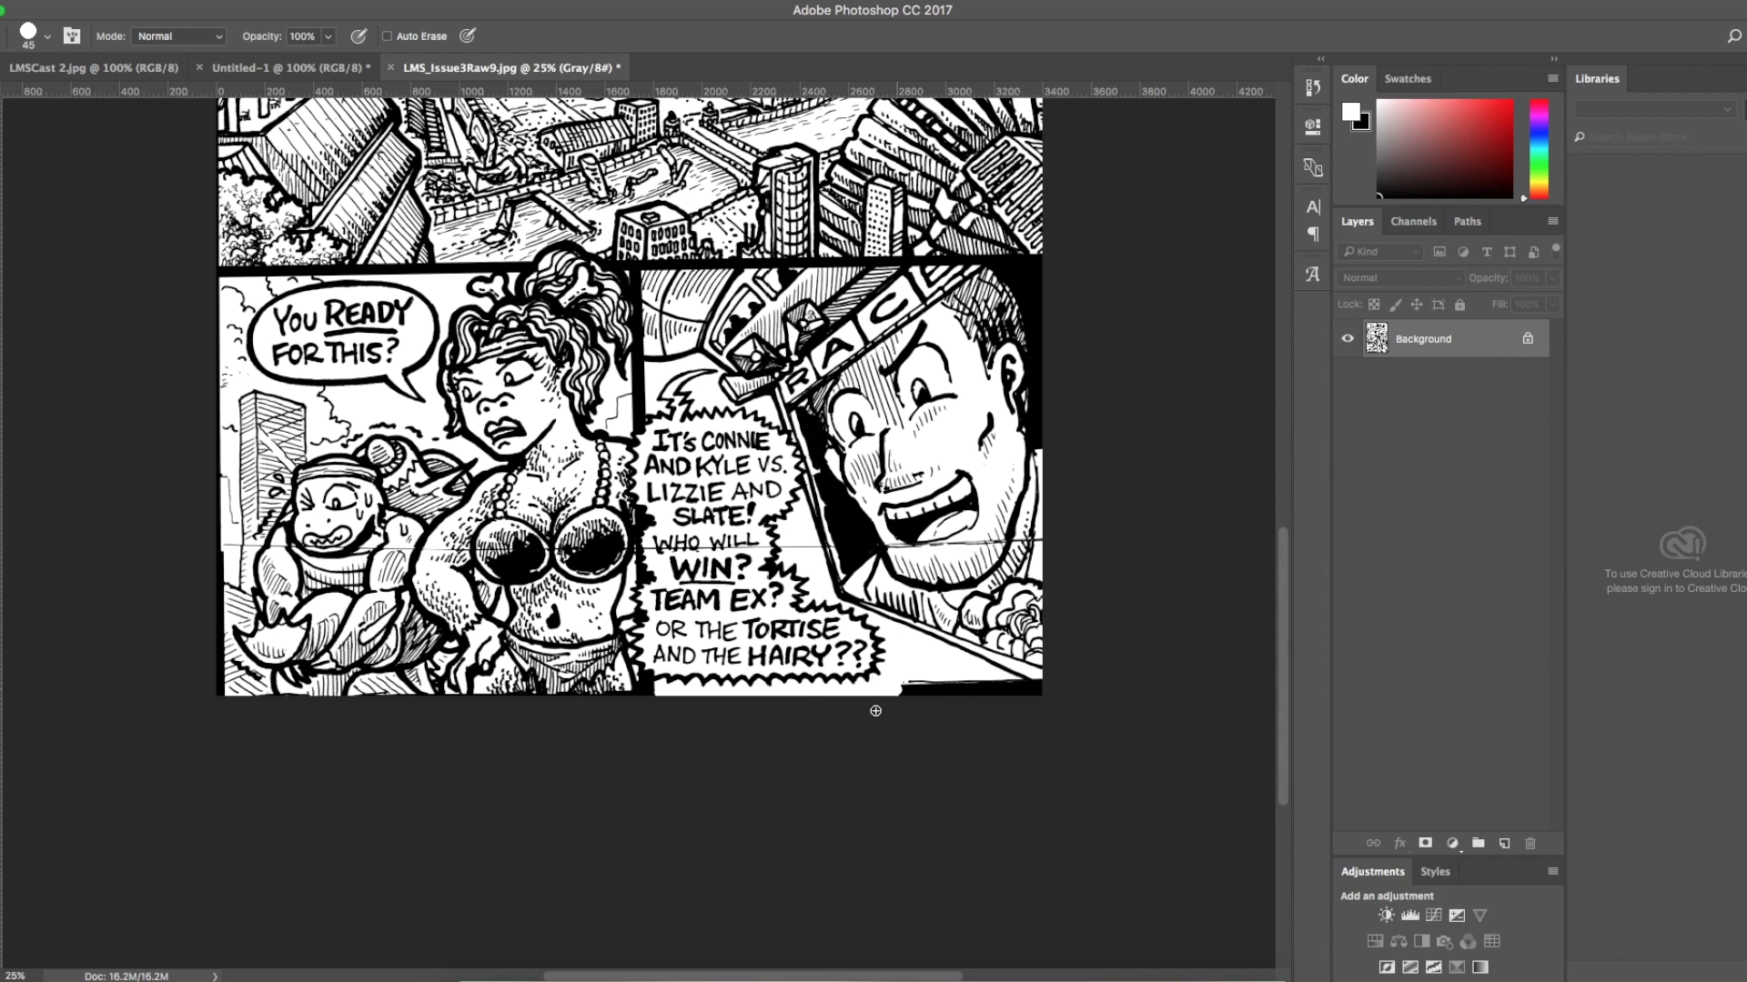
left_click_drag(1006, 680, 1076, 702)
left_click_drag(904, 688, 1027, 691)
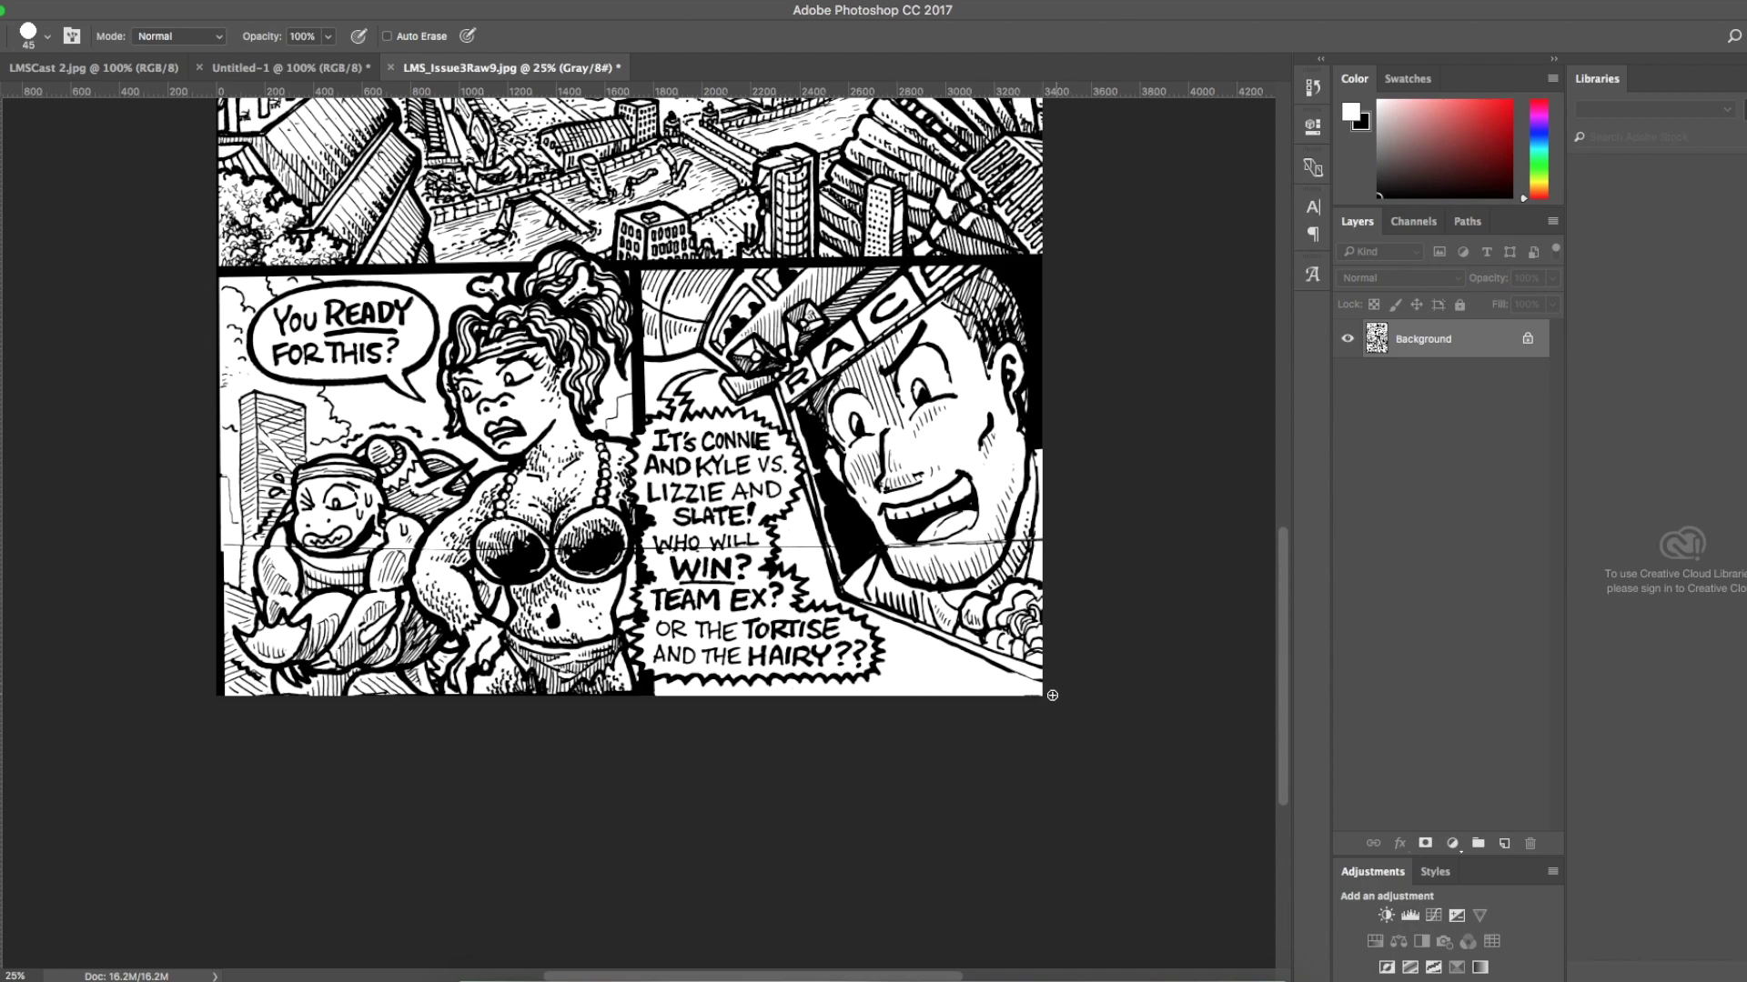
scroll(801, 666, "down", 2)
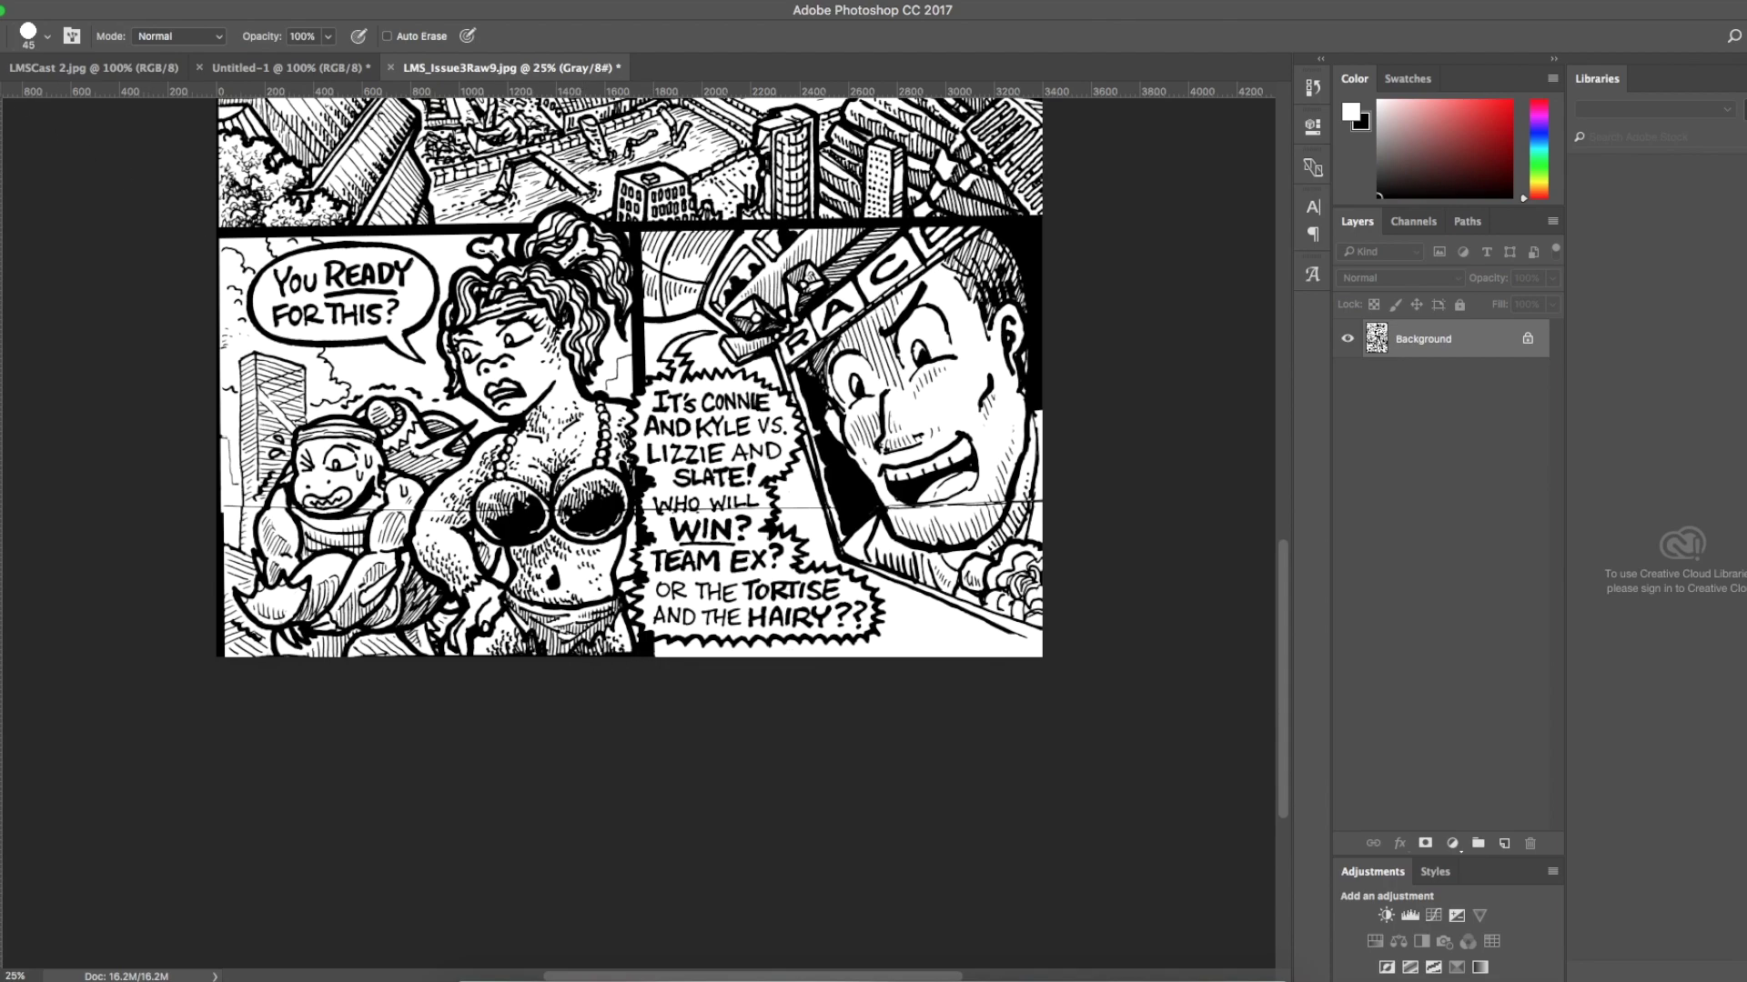
Select a thin strip along the slanted lower border of the announcer's frame with the Polygonal Lasso.
key("l")
scroll(928, 670, "up", 3)
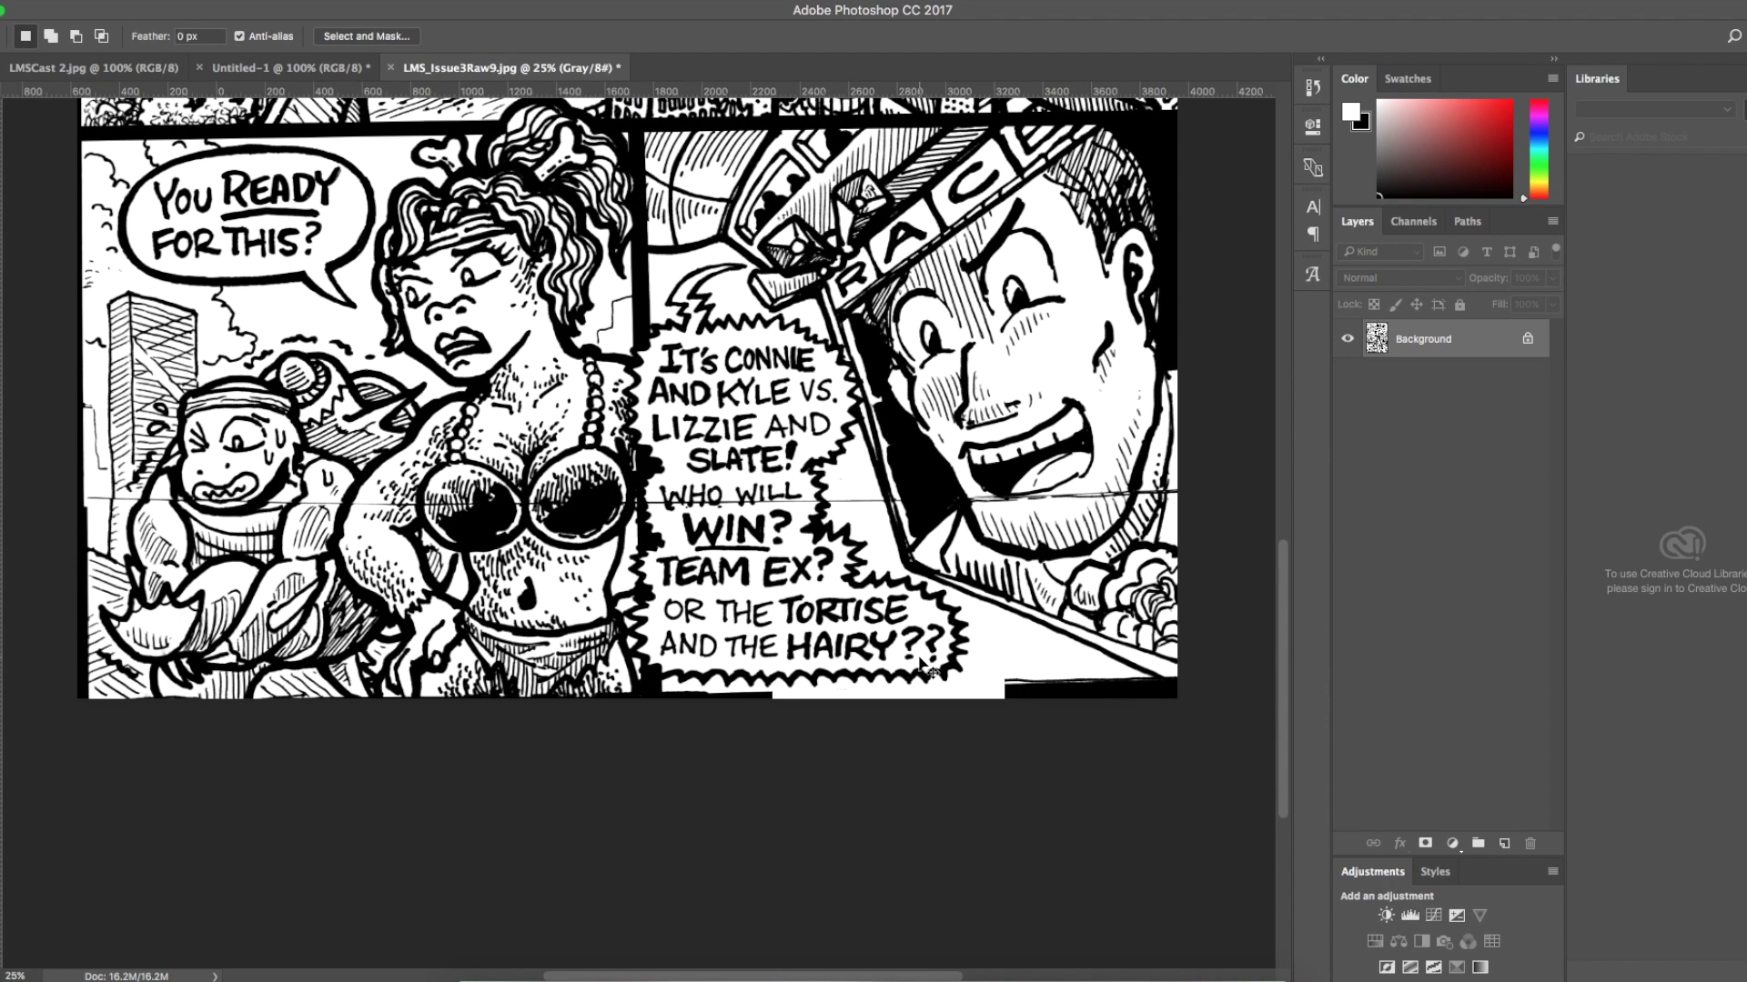
scroll(919, 667, "down", 1)
left_click(747, 507)
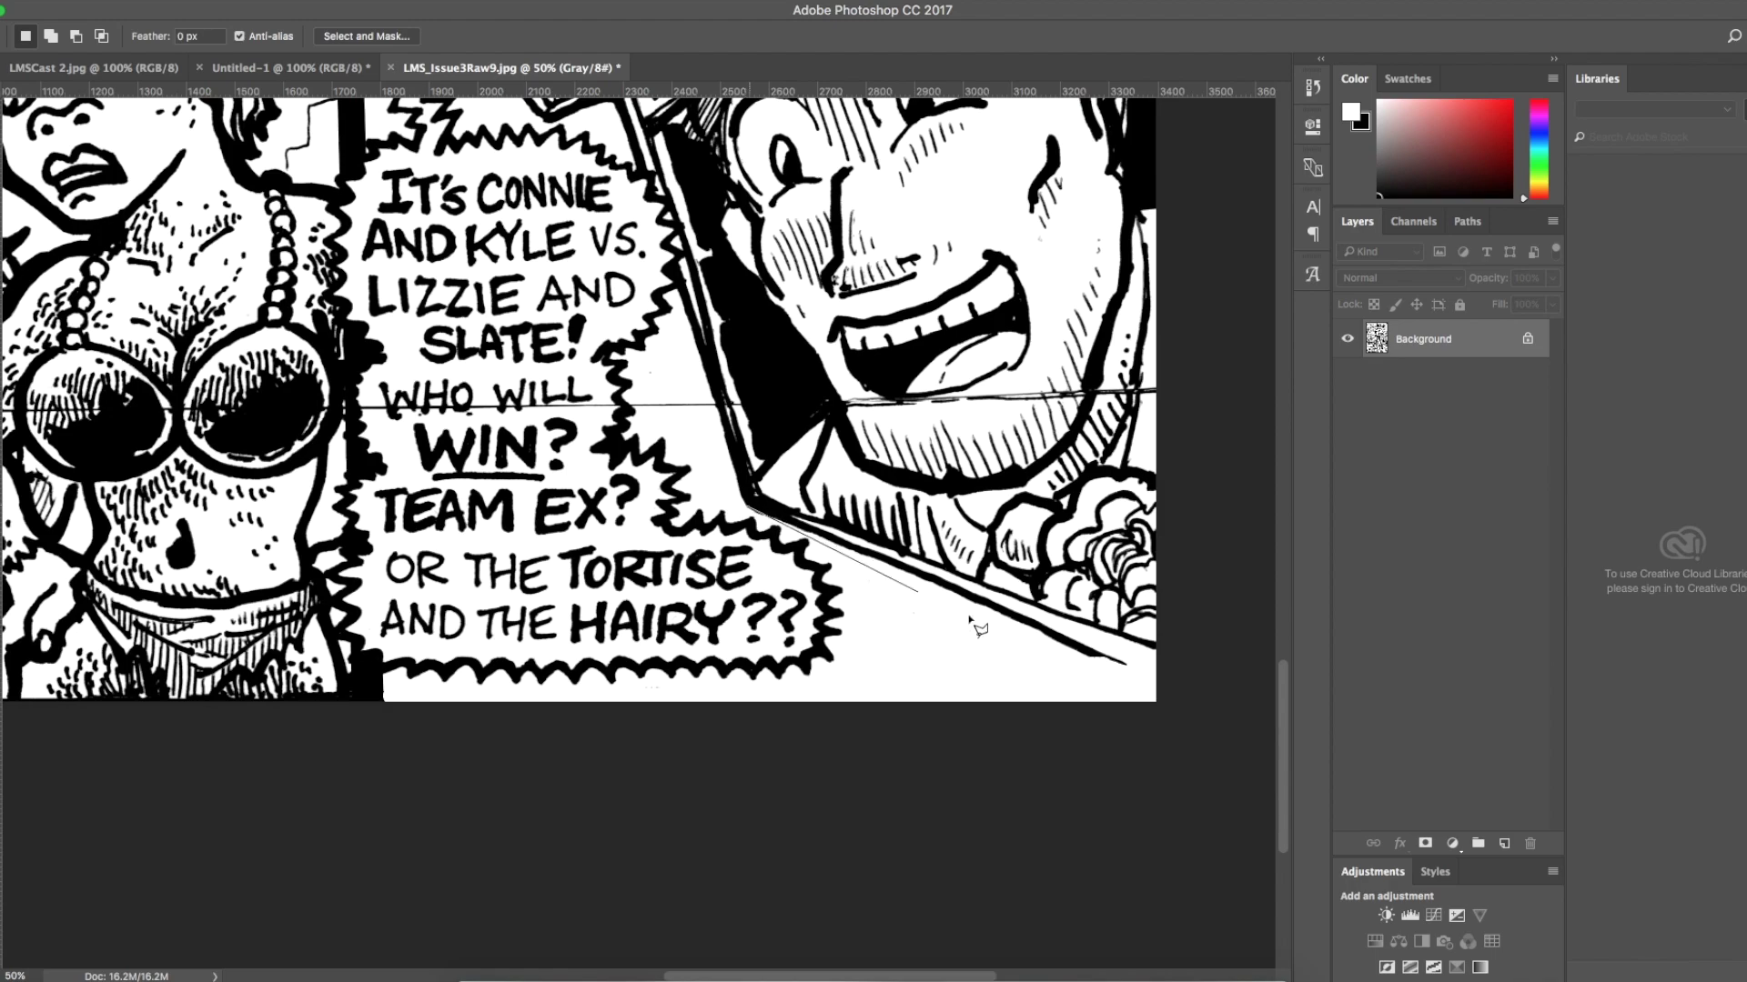
left_click(1173, 687)
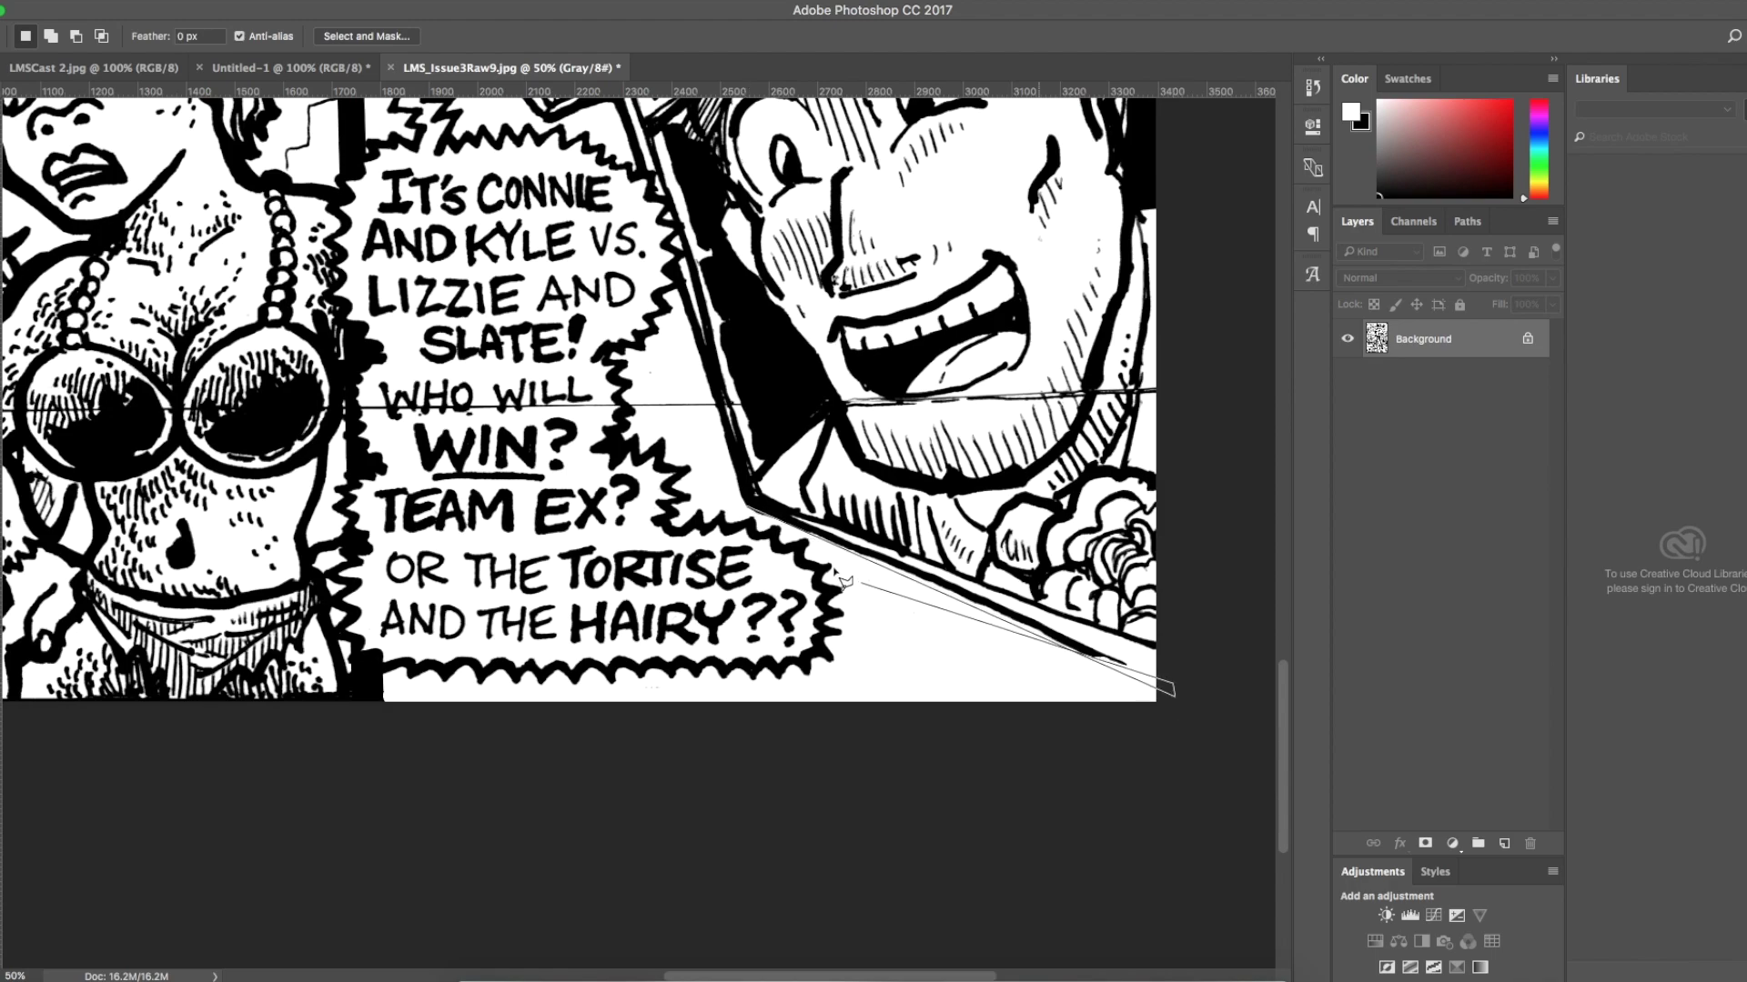
left_click(772, 515)
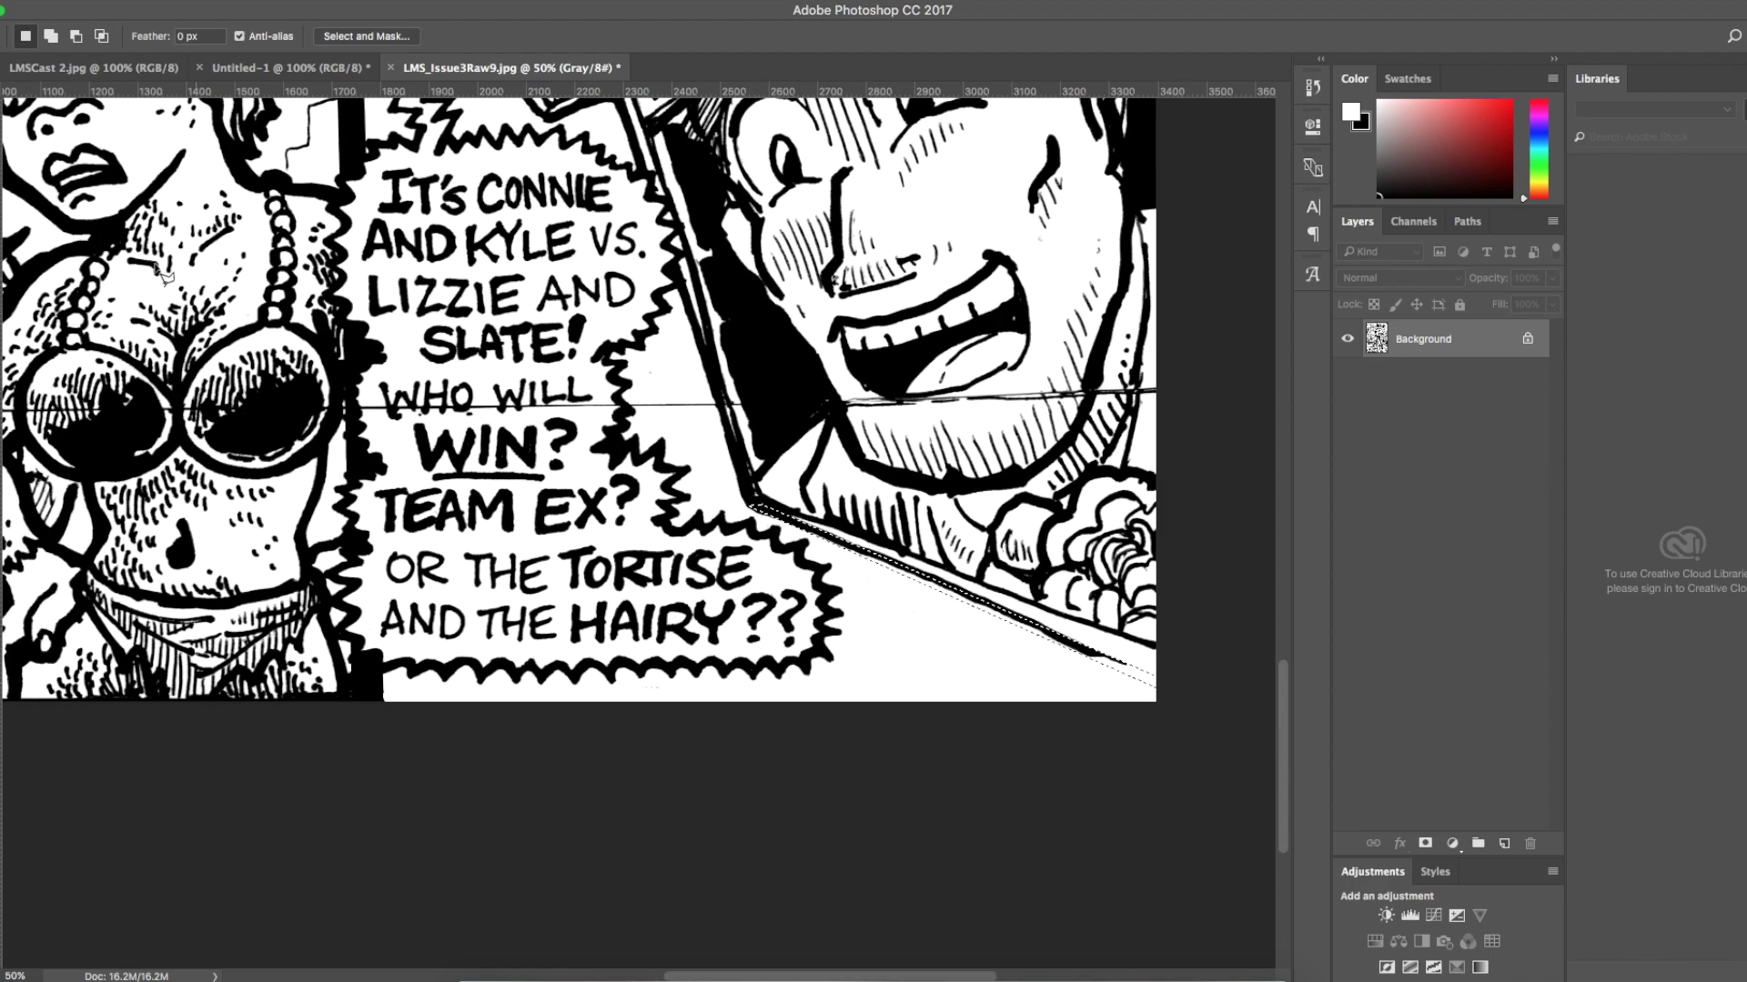
Paint the selected slanted border strip solid black with the 45 px Pencil and clear the selection.
key("s")
key("b")
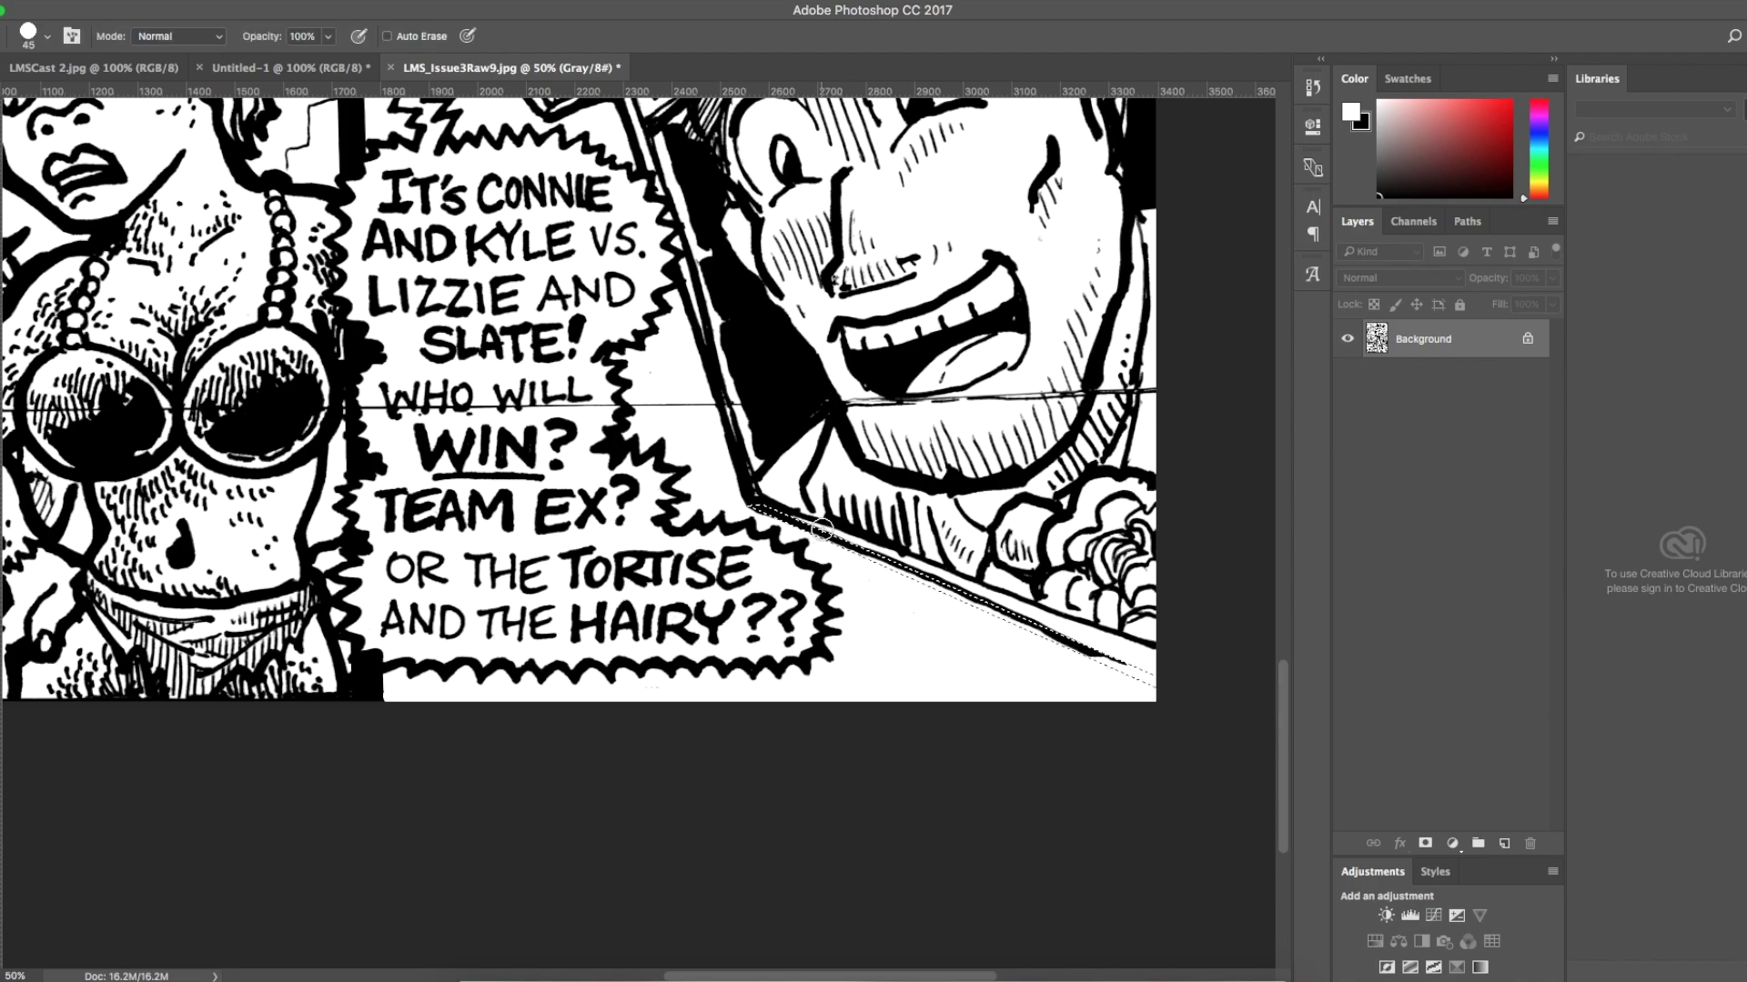
key("x")
left_click_drag(912, 571, 1161, 688)
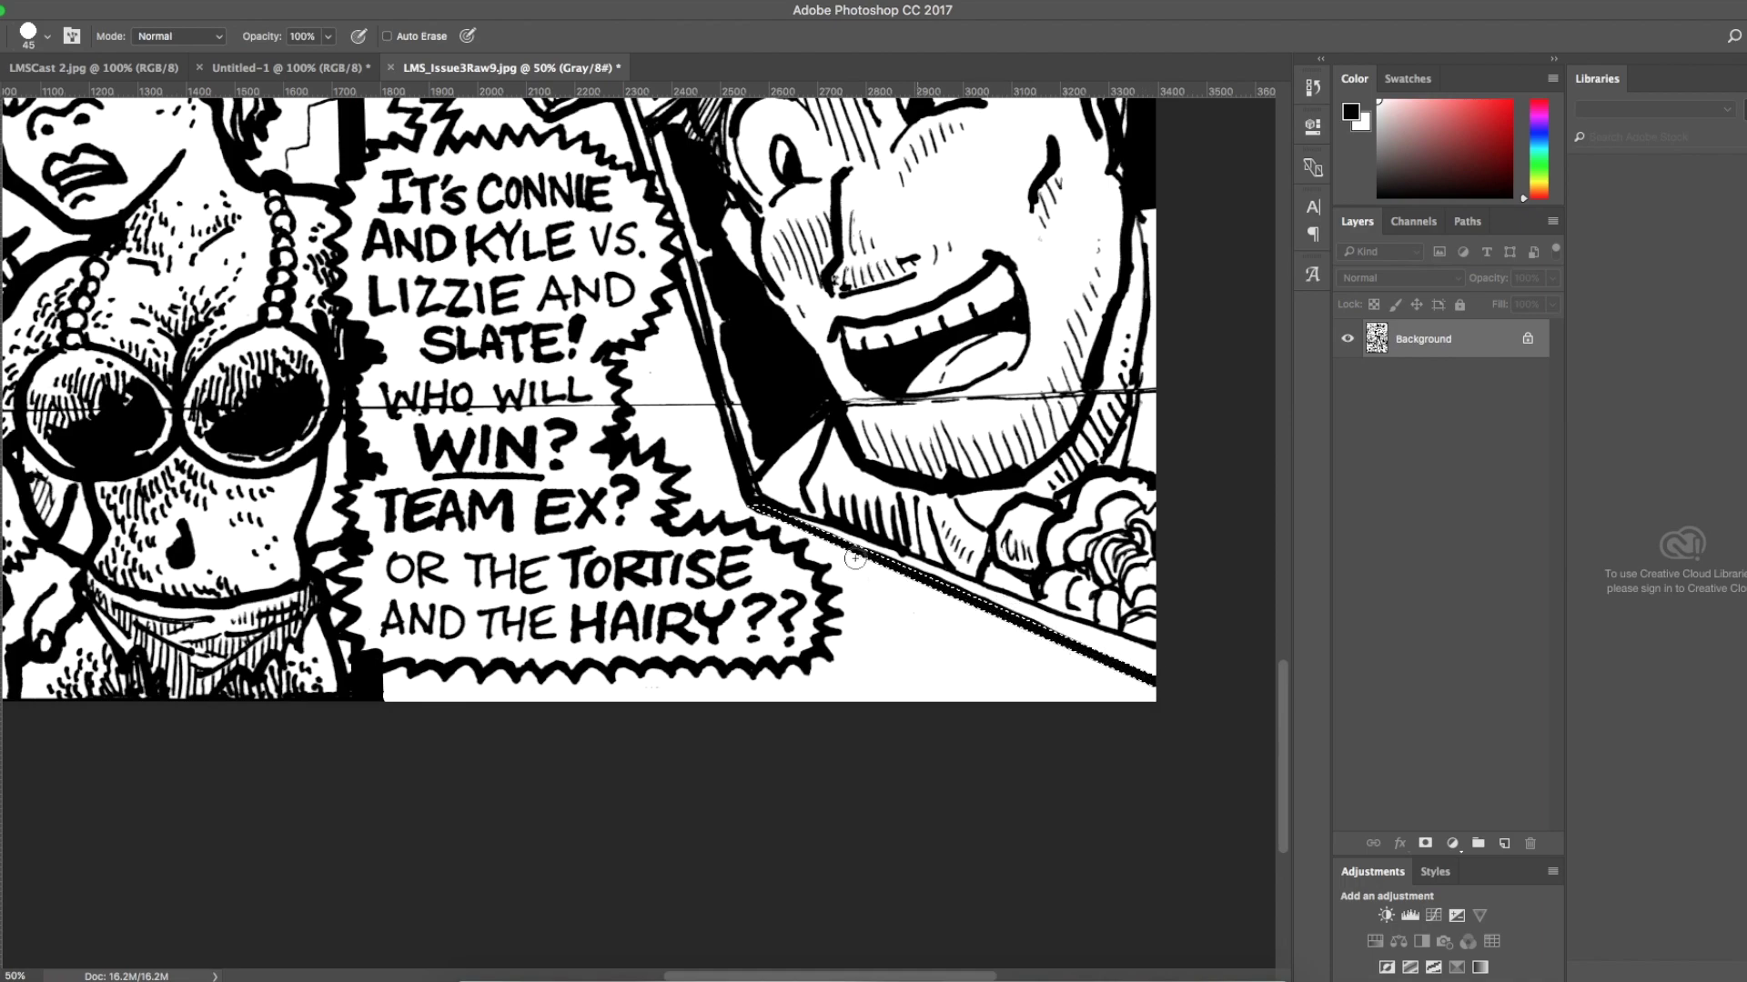
left_click_drag(778, 521, 1023, 626)
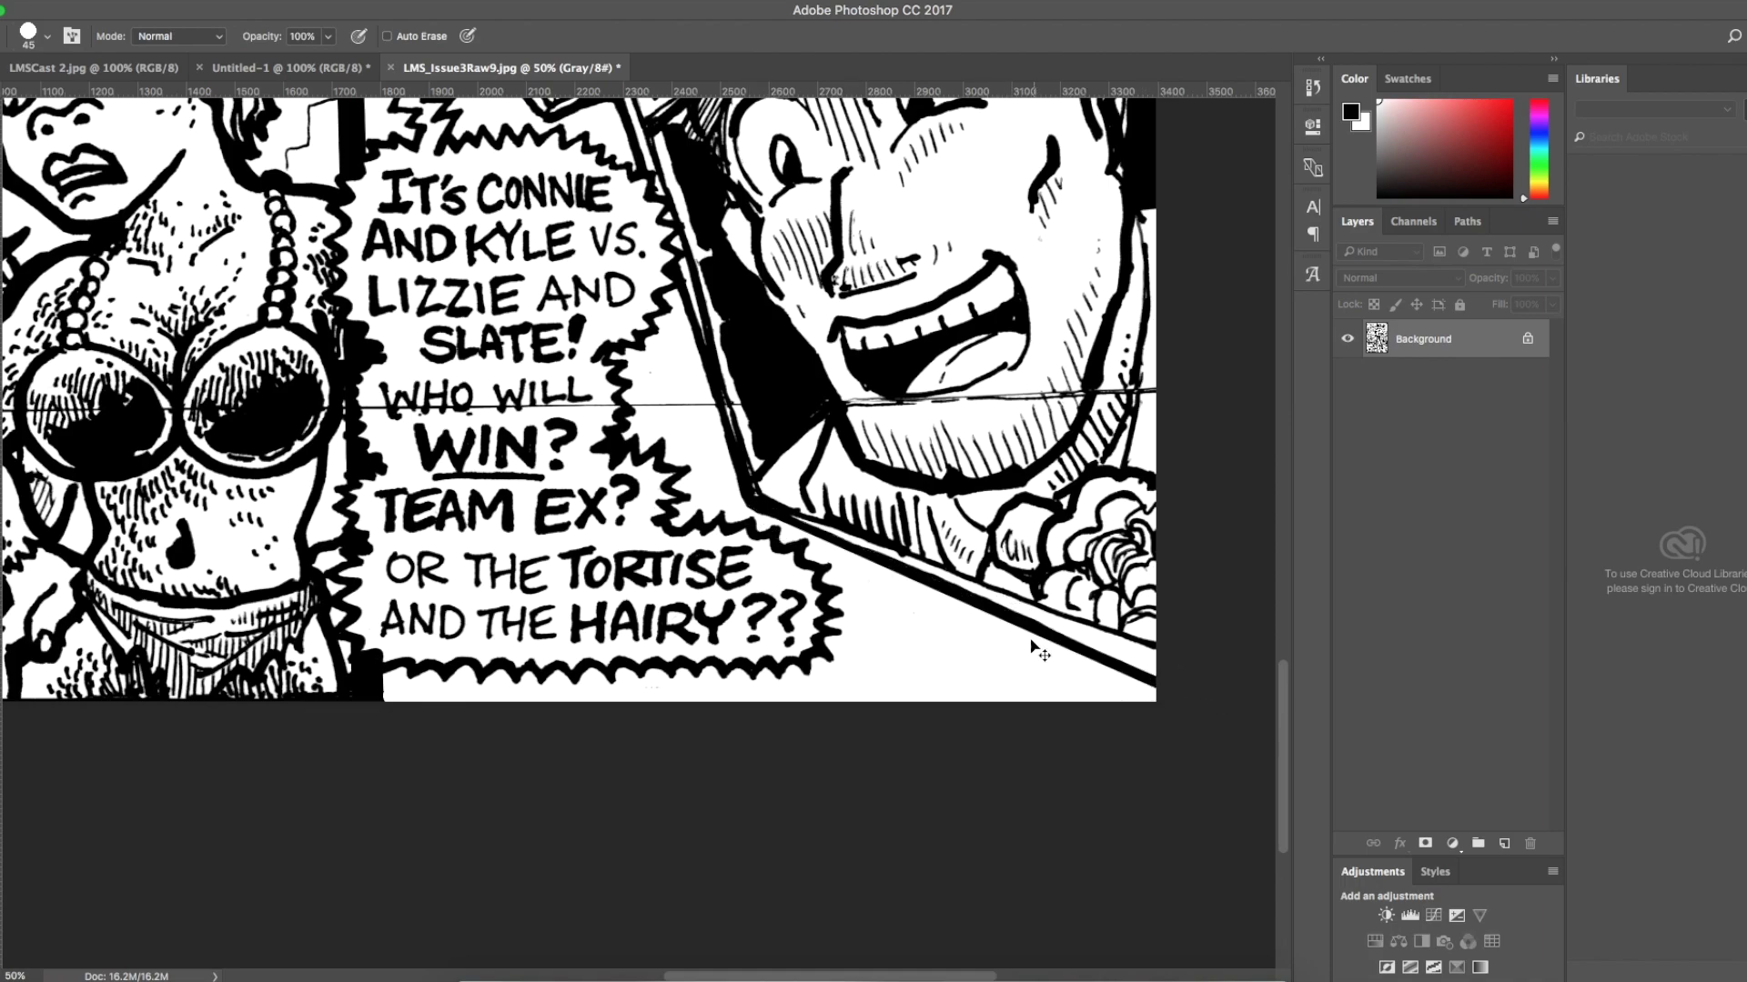
Paint white over the horizontal scan seam across the announcer's face and speech balloon, using Pencil sizes of 45 and 15 px.
scroll(1020, 639, "up", 3)
key("super+plus")
scroll(930, 626, "right", 5)
scroll(930, 625, "down", 2)
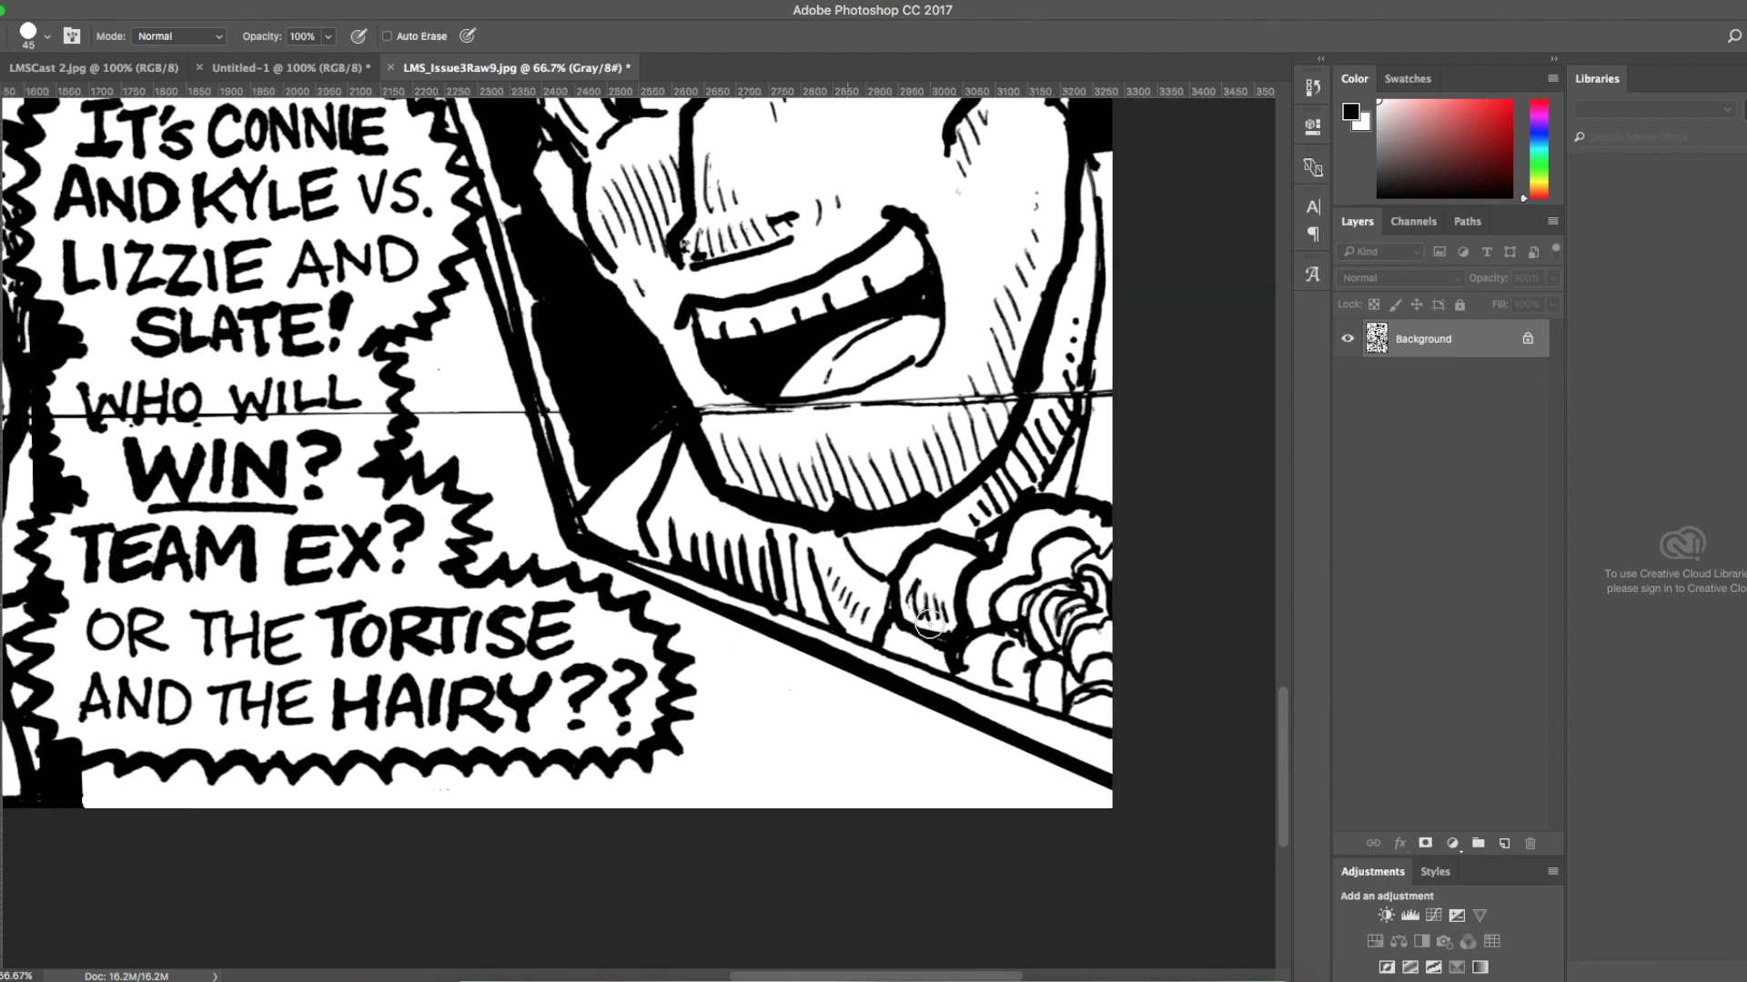
scroll(930, 626, "up", 2)
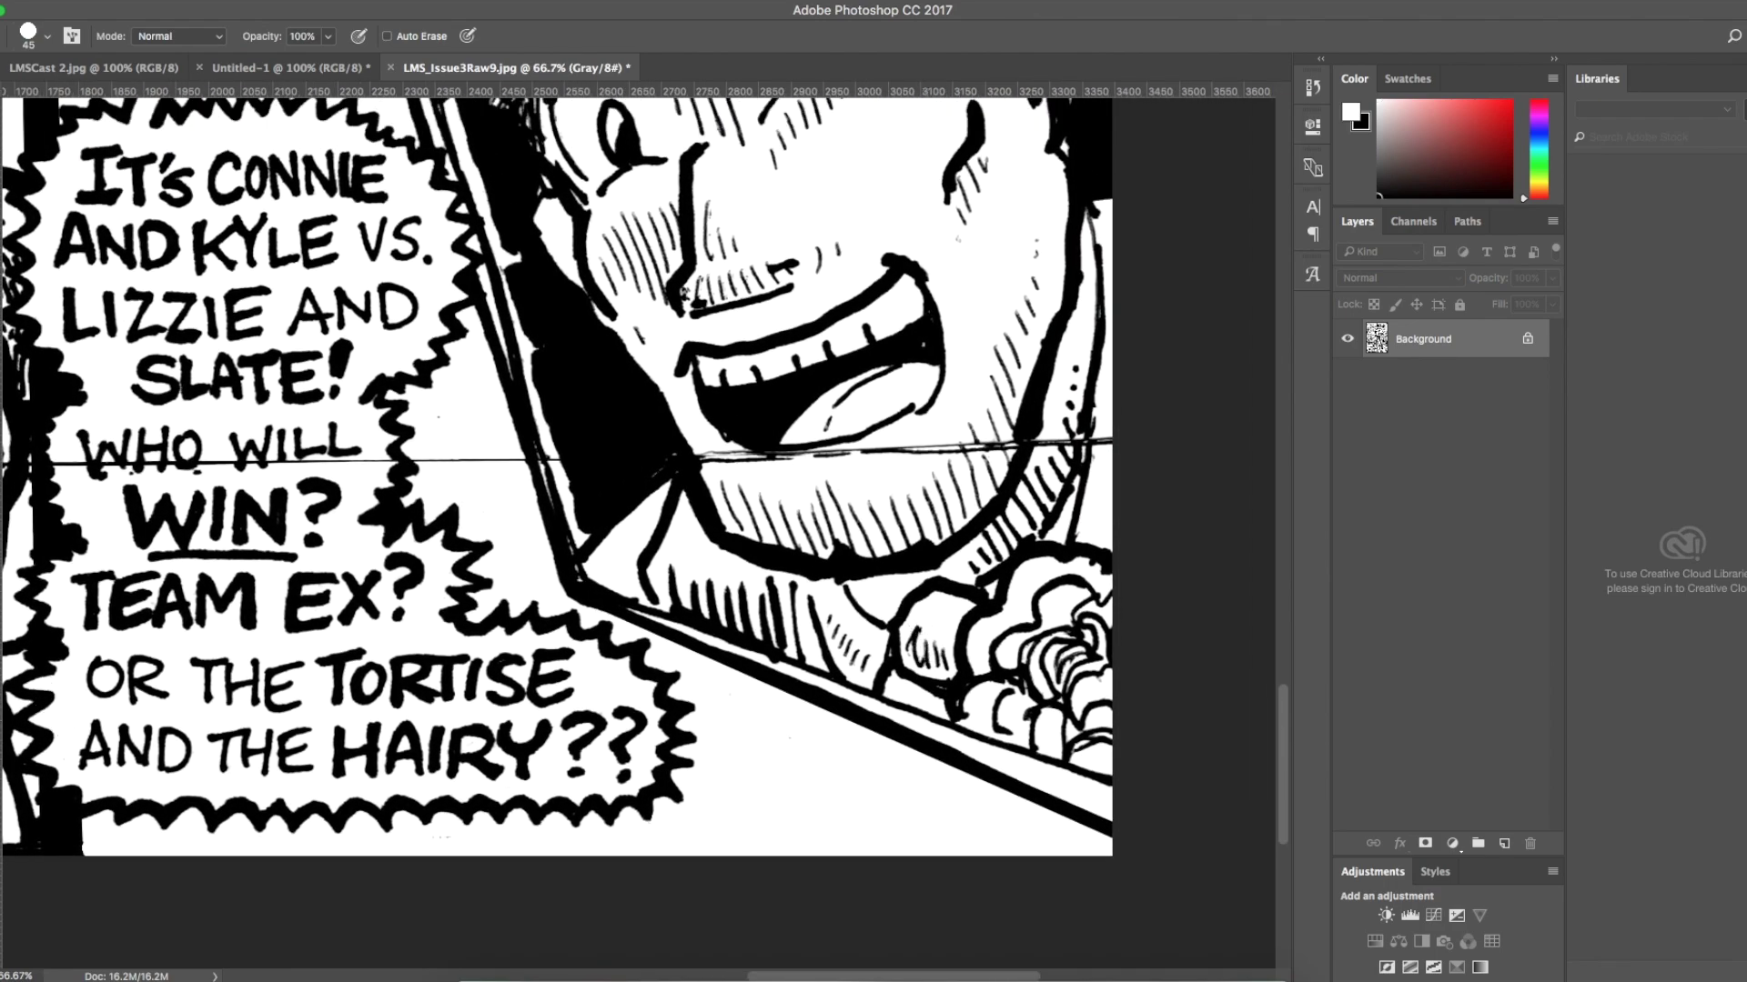
left_click_drag(431, 458, 515, 467)
mouse_move(702, 449)
left_mouse_down()
mouse_move(805, 467)
mouse_move(1105, 445)
left_mouse_up()
scroll(640, 475, "left", 3)
scroll(639, 475, "left", 3)
left_click_drag(639, 474, 603, 467)
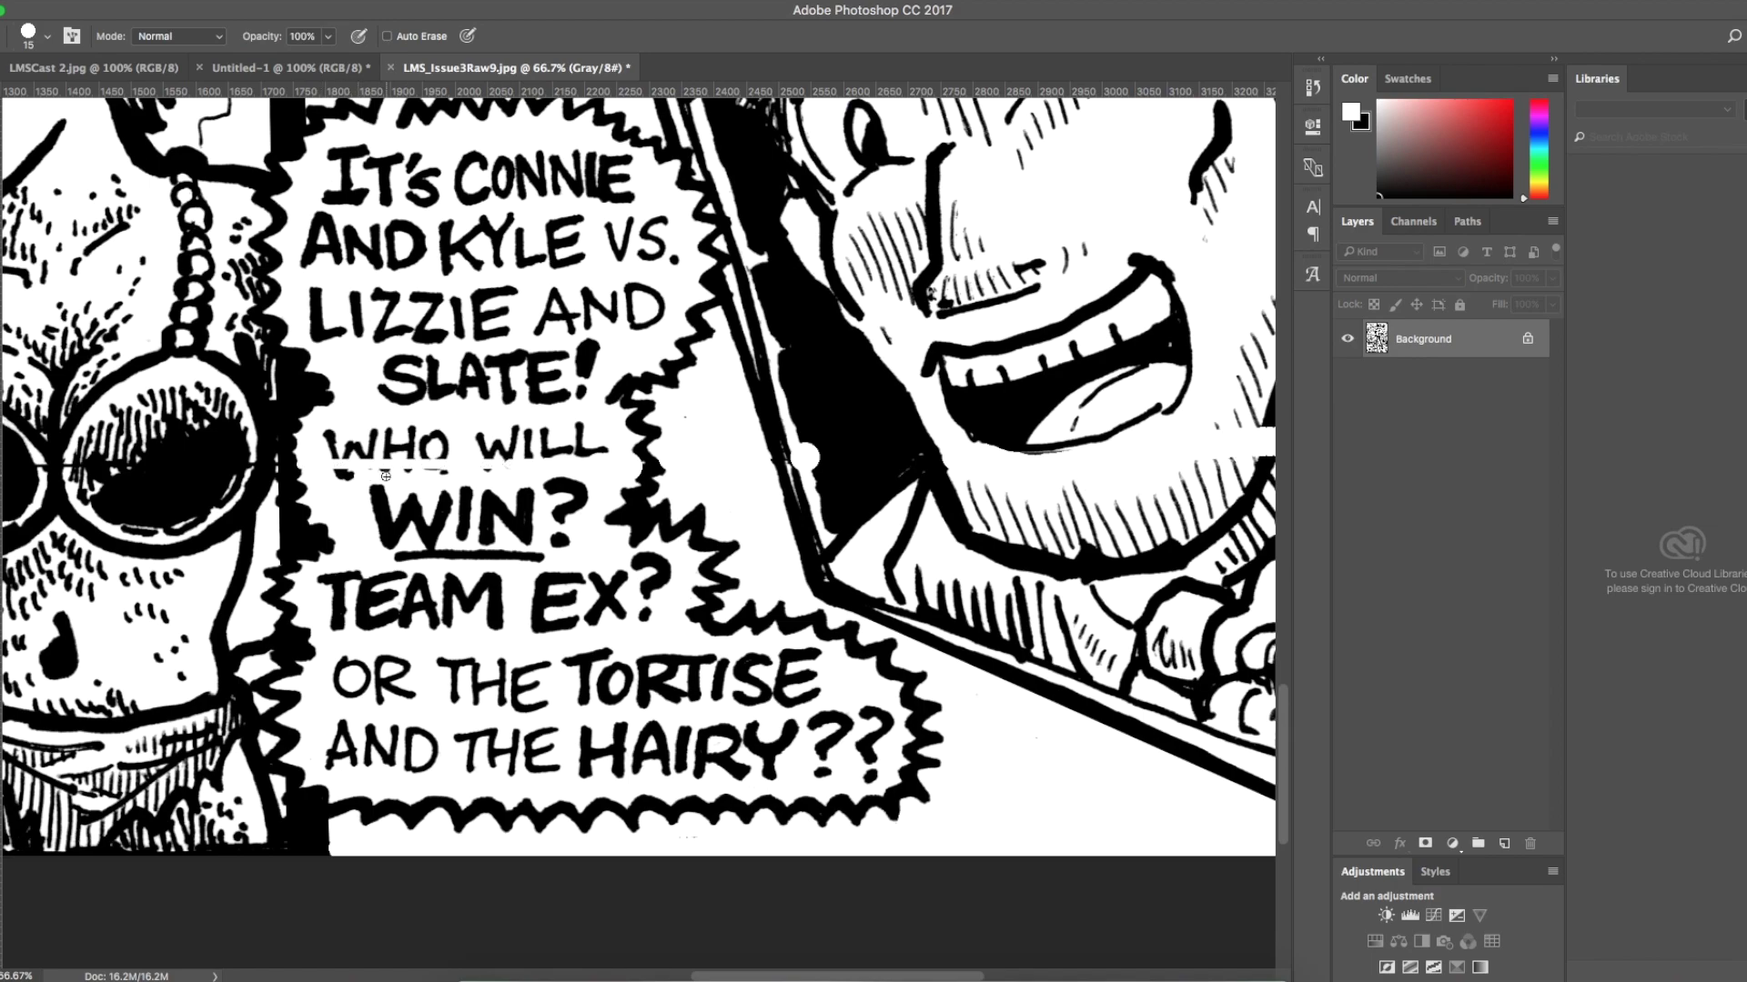
Paint white over the rest of the scan seam across the lower-left panel with the 15 px Pencil.
scroll(385, 475, "left", 10)
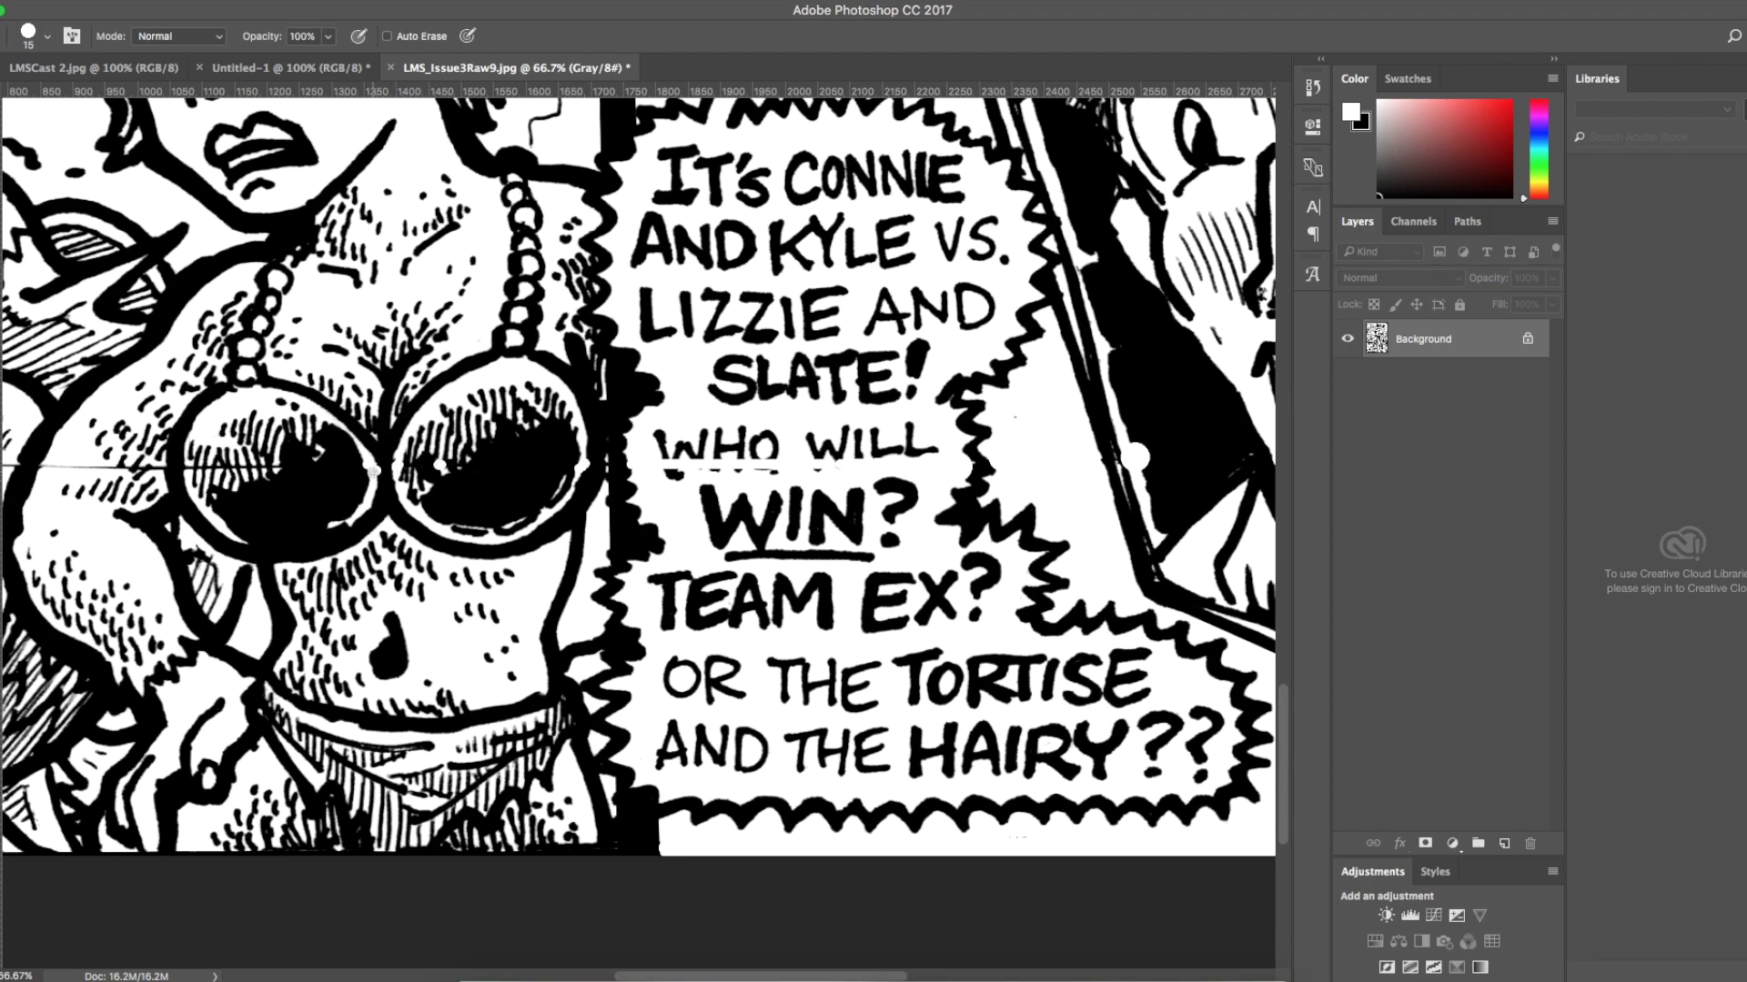
scroll(374, 471, "left", 4)
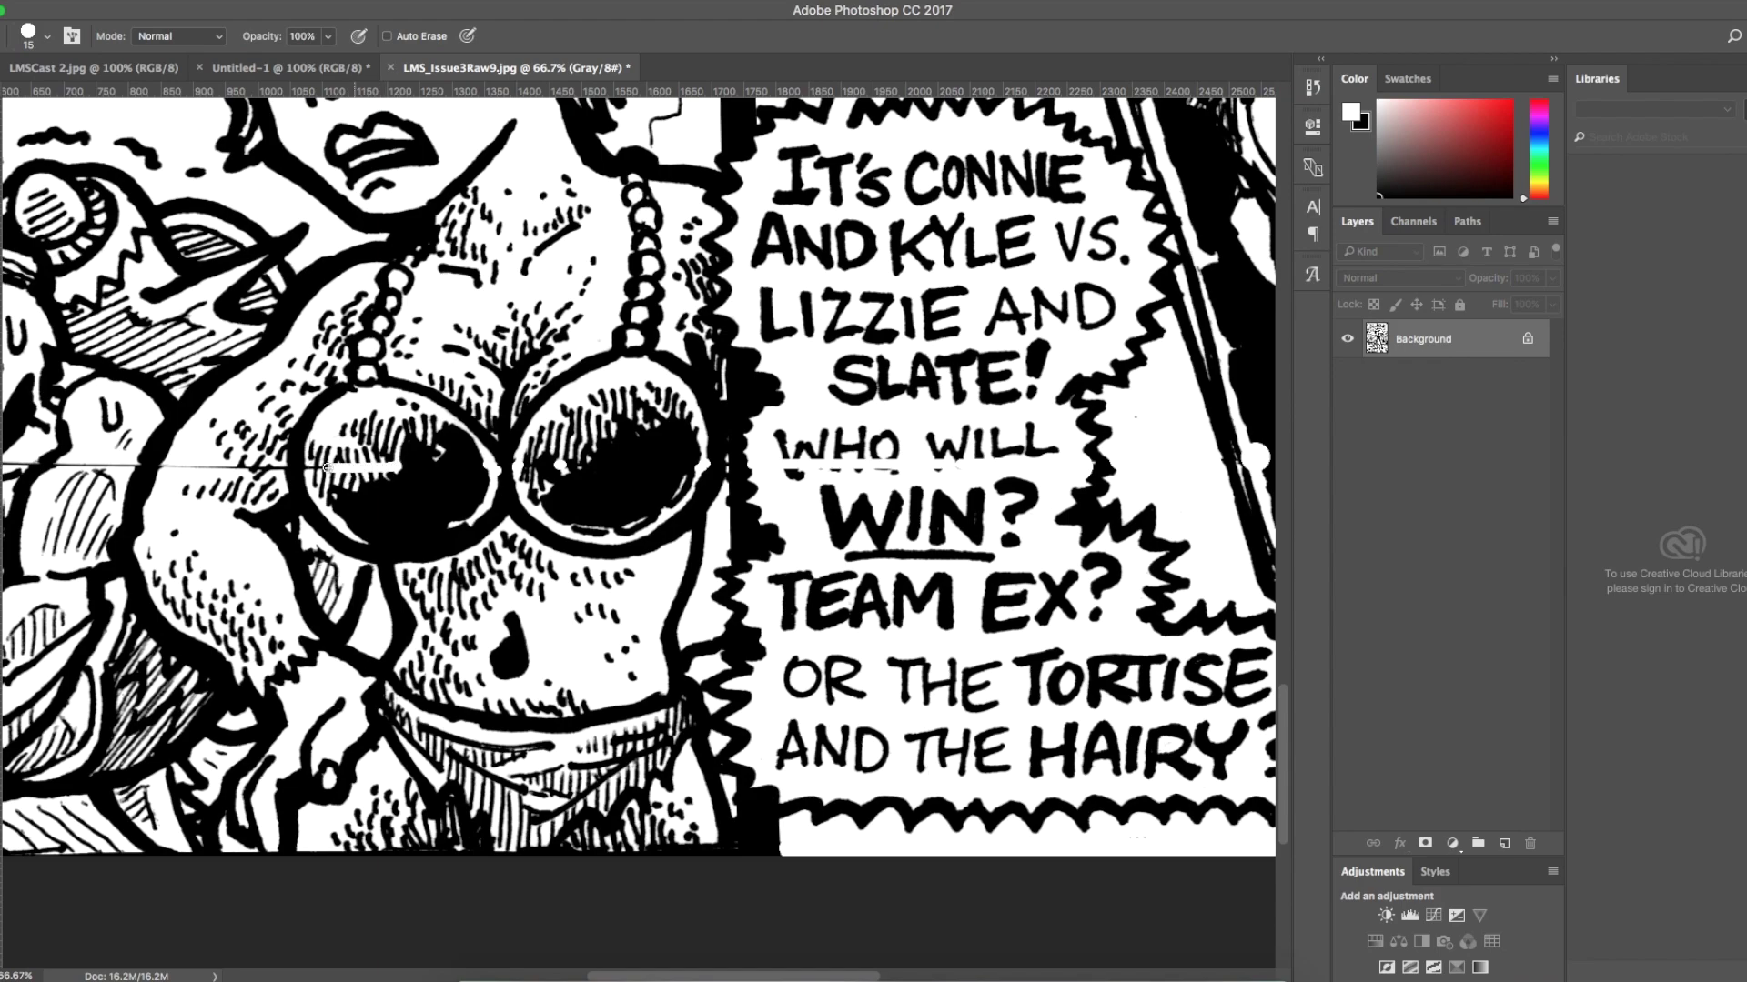
scroll(354, 470, "left", 3)
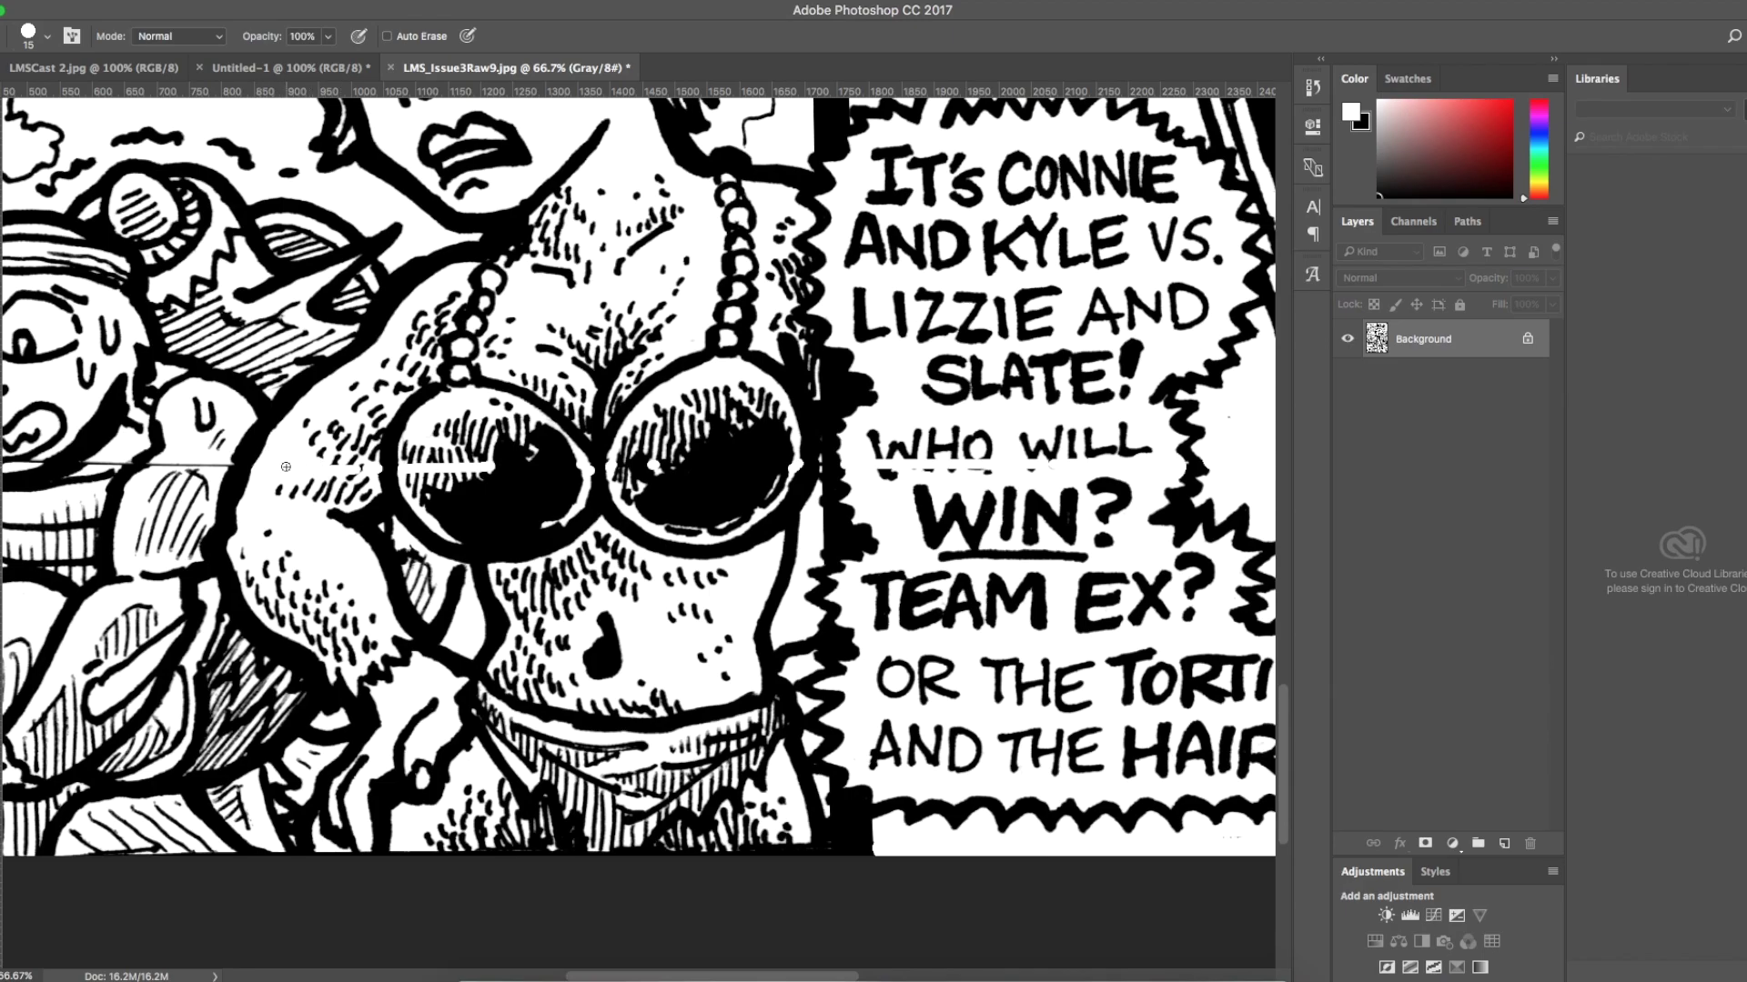
scroll(285, 467, "left", 16)
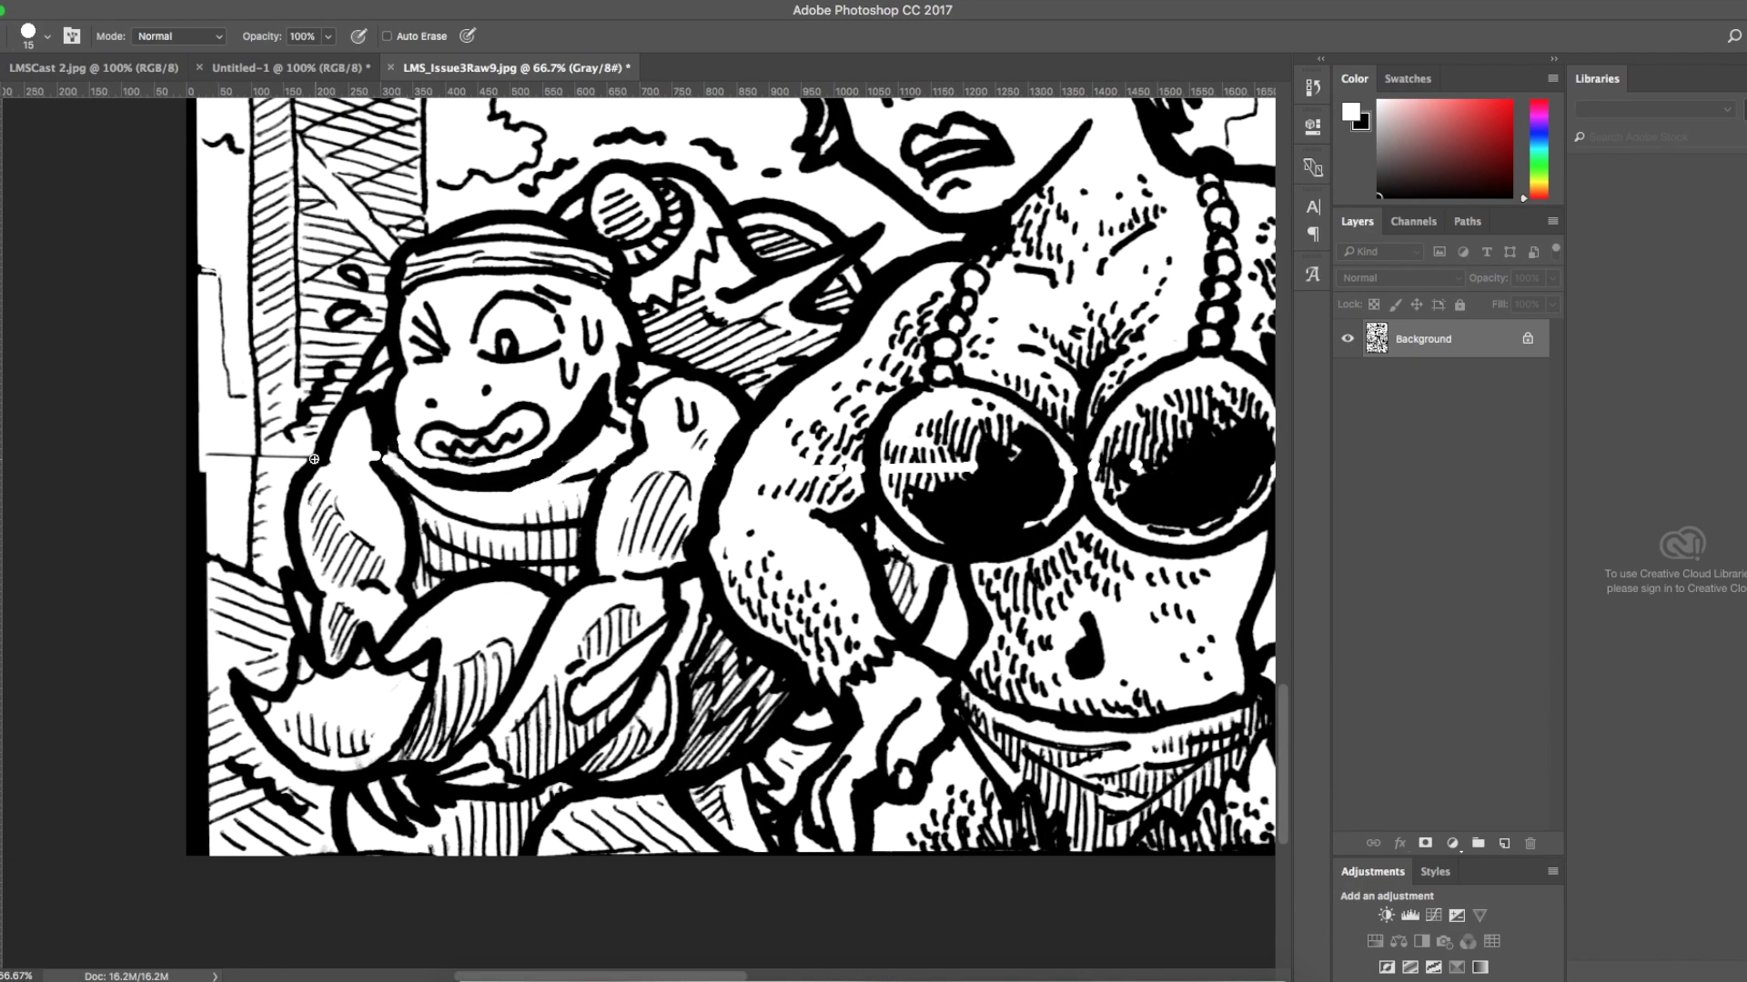
left_click_drag(314, 460, 193, 458)
scroll(204, 474, "left", 1)
Paint white over the stray vertical marks along the lower-left panel's left border with the 50 px Pencil.
key("bracketright")
key("bracketright")
key("bracketright")
key("bracketright")
key("bracketright")
key("bracketright")
key("bracketright")
left_click_drag(215, 540, 223, 289)
scroll(218, 319, "up", 15)
left_click_drag(215, 670, 212, 255)
scroll(295, 378, "down", 14)
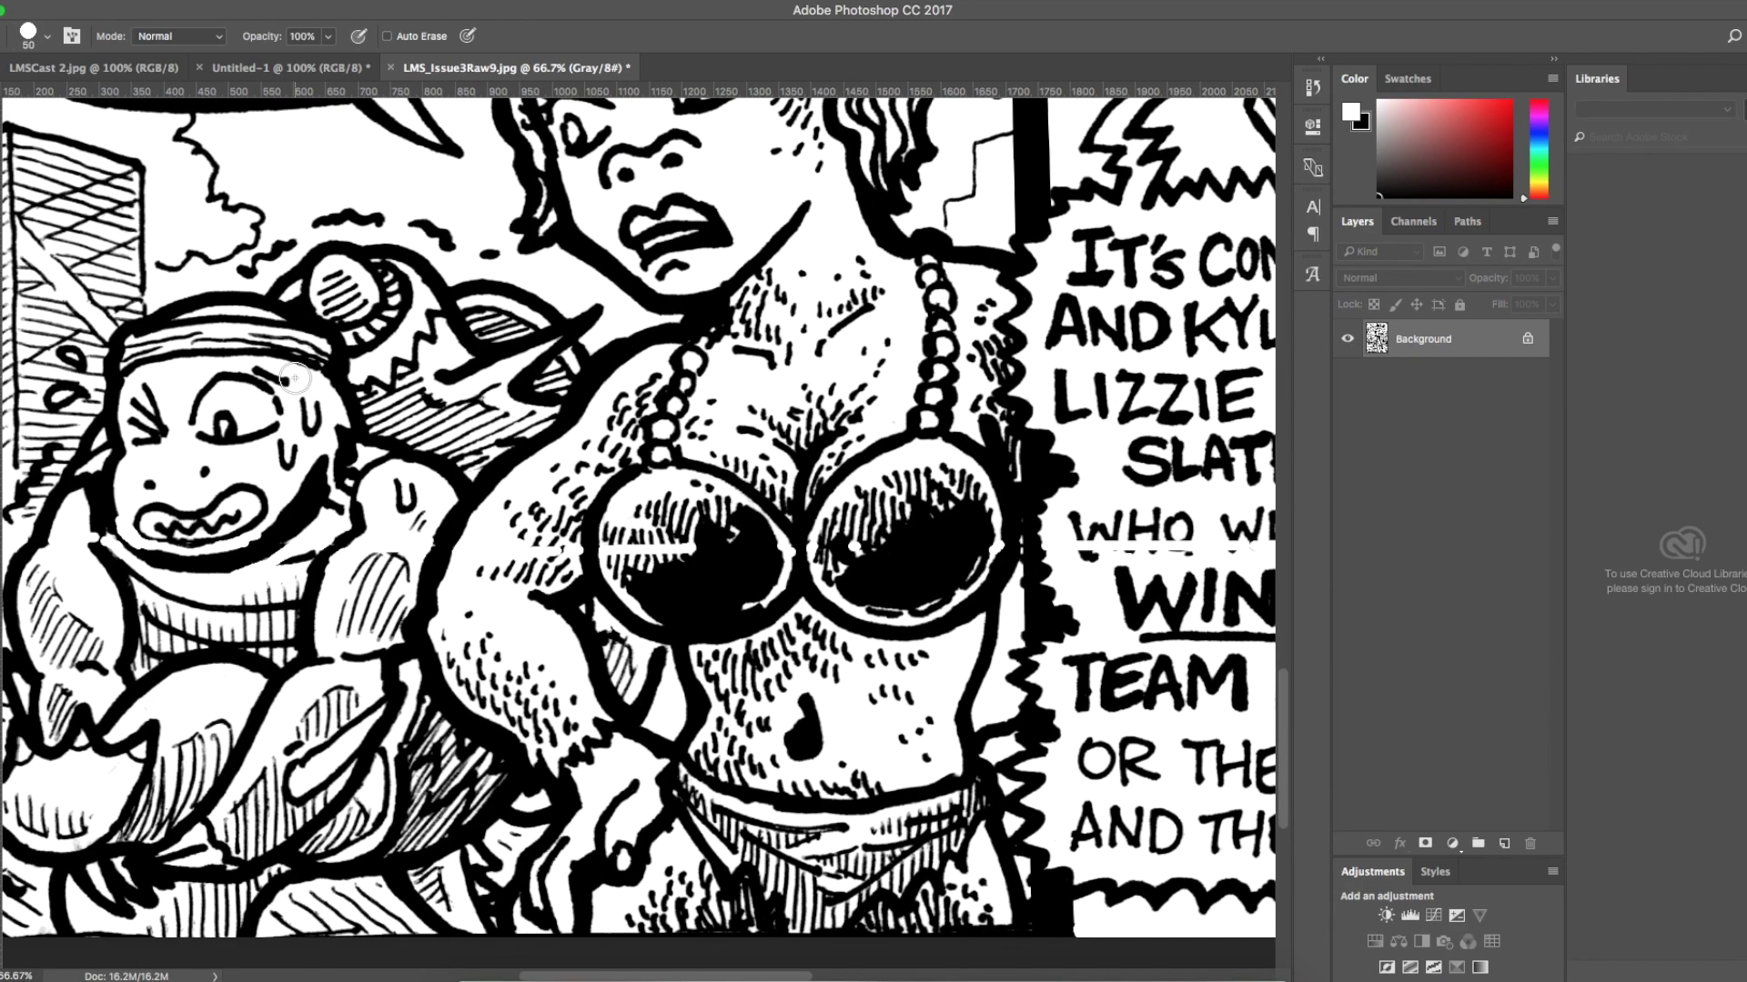
Redraw in black the thin lines lost along the seam around the crouching lizard with a fine Pencil.
scroll(295, 378, "left", 8)
key("x")
key("super+equal")
key("super+equal")
scroll(222, 514, "left", 20)
key("bracketleft")
key("bracketleft")
key("bracketleft")
key("bracketleft")
key("bracketleft")
key("bracketleft")
key("bracketleft")
key("bracketleft")
key("bracketleft")
key("bracketleft")
left_click_drag(219, 794, 314, 812)
left_click_drag(428, 486, 418, 528)
scroll(550, 568, "right", 10)
mouse_move(536, 446)
left_mouse_down()
mouse_move(599, 535)
mouse_move(557, 512)
left_mouse_up()
left_click_drag(588, 480, 683, 520)
Redraw the lizard's thick arm outline and jaw shadow in black with the 20 px Pencil.
key("bracketright")
key("bracketright")
key("bracketright")
key("bracketright")
left_click_drag(490, 568, 472, 435)
scroll(616, 524, "right", 12)
left_click_drag(459, 598, 544, 560)
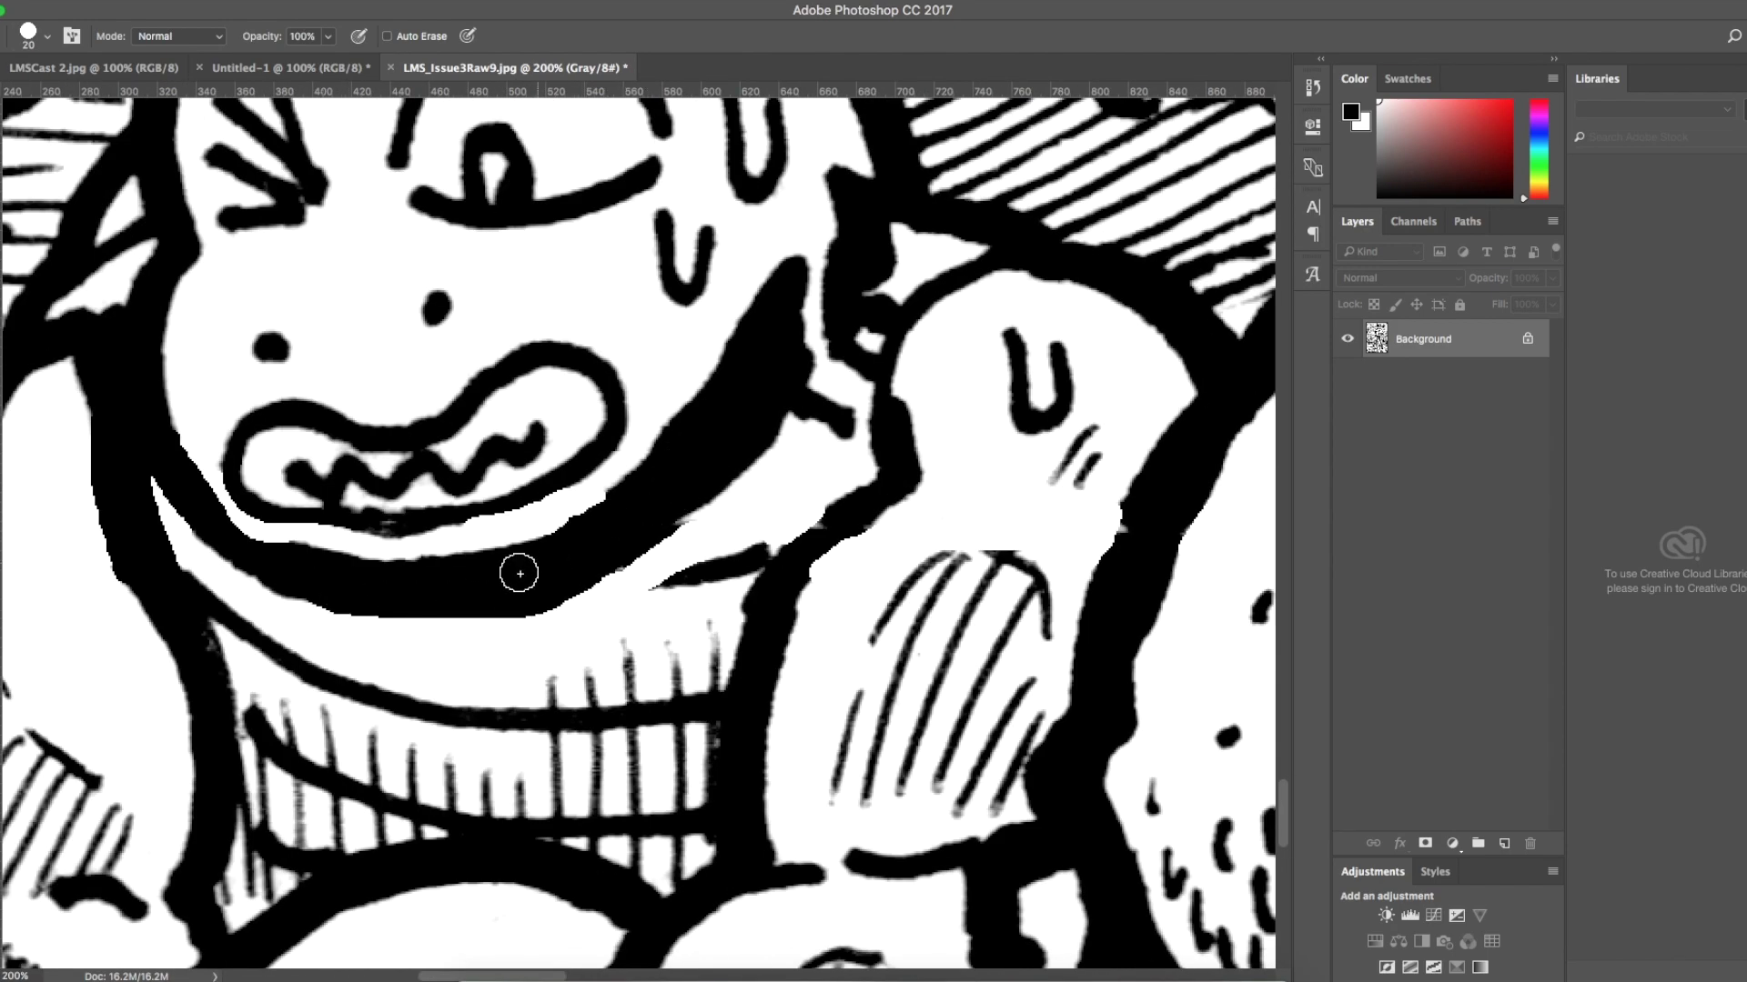
Redraw the hatching lost along the seam on the woman's arm and bikini top with a finer Pencil.
scroll(544, 561, "right", 6)
scroll(637, 464, "right", 8)
key("bracketleft")
key("bracketleft")
key("bracketleft")
key("bracketleft")
key("bracketleft")
key("bracketleft")
key("bracketleft")
scroll(675, 544, "right", 4)
left_click_drag(675, 544, 690, 529)
mouse_move(635, 539)
left_mouse_down()
mouse_move(652, 511)
mouse_move(739, 525)
left_mouse_up()
mouse_move(747, 571)
left_mouse_down()
mouse_move(826, 545)
mouse_move(717, 554)
mouse_move(755, 529)
left_mouse_up()
scroll(818, 536, "right", 5)
left_click_drag(774, 562, 817, 524)
mouse_move(837, 564)
left_mouse_down()
mouse_move(844, 524)
mouse_move(888, 521)
left_mouse_up()
mouse_move(930, 562)
left_mouse_down()
mouse_move(950, 522)
mouse_move(979, 520)
left_mouse_up()
scroll(964, 541, "right", 15)
left_click_drag(635, 543, 648, 511)
left_click_drag(682, 563, 702, 526)
left_click_drag(851, 551, 887, 511)
Repair the seam-damaged left edge of the jagged speech balloon and the letters of "WHO" in black with the 8 px Pencil.
key("bracketright")
key("bracketright")
key("bracketright")
scroll(691, 537, "right", 20)
left_click_drag(678, 569, 696, 502)
mouse_move(739, 569)
left_mouse_down()
mouse_move(700, 525)
mouse_move(728, 544)
left_mouse_up()
mouse_move(778, 546)
left_mouse_down()
mouse_move(850, 544)
mouse_move(856, 524)
mouse_move(803, 533)
mouse_move(901, 514)
left_mouse_up()
scroll(819, 537, "right", 3)
scroll(637, 544, "right", 4)
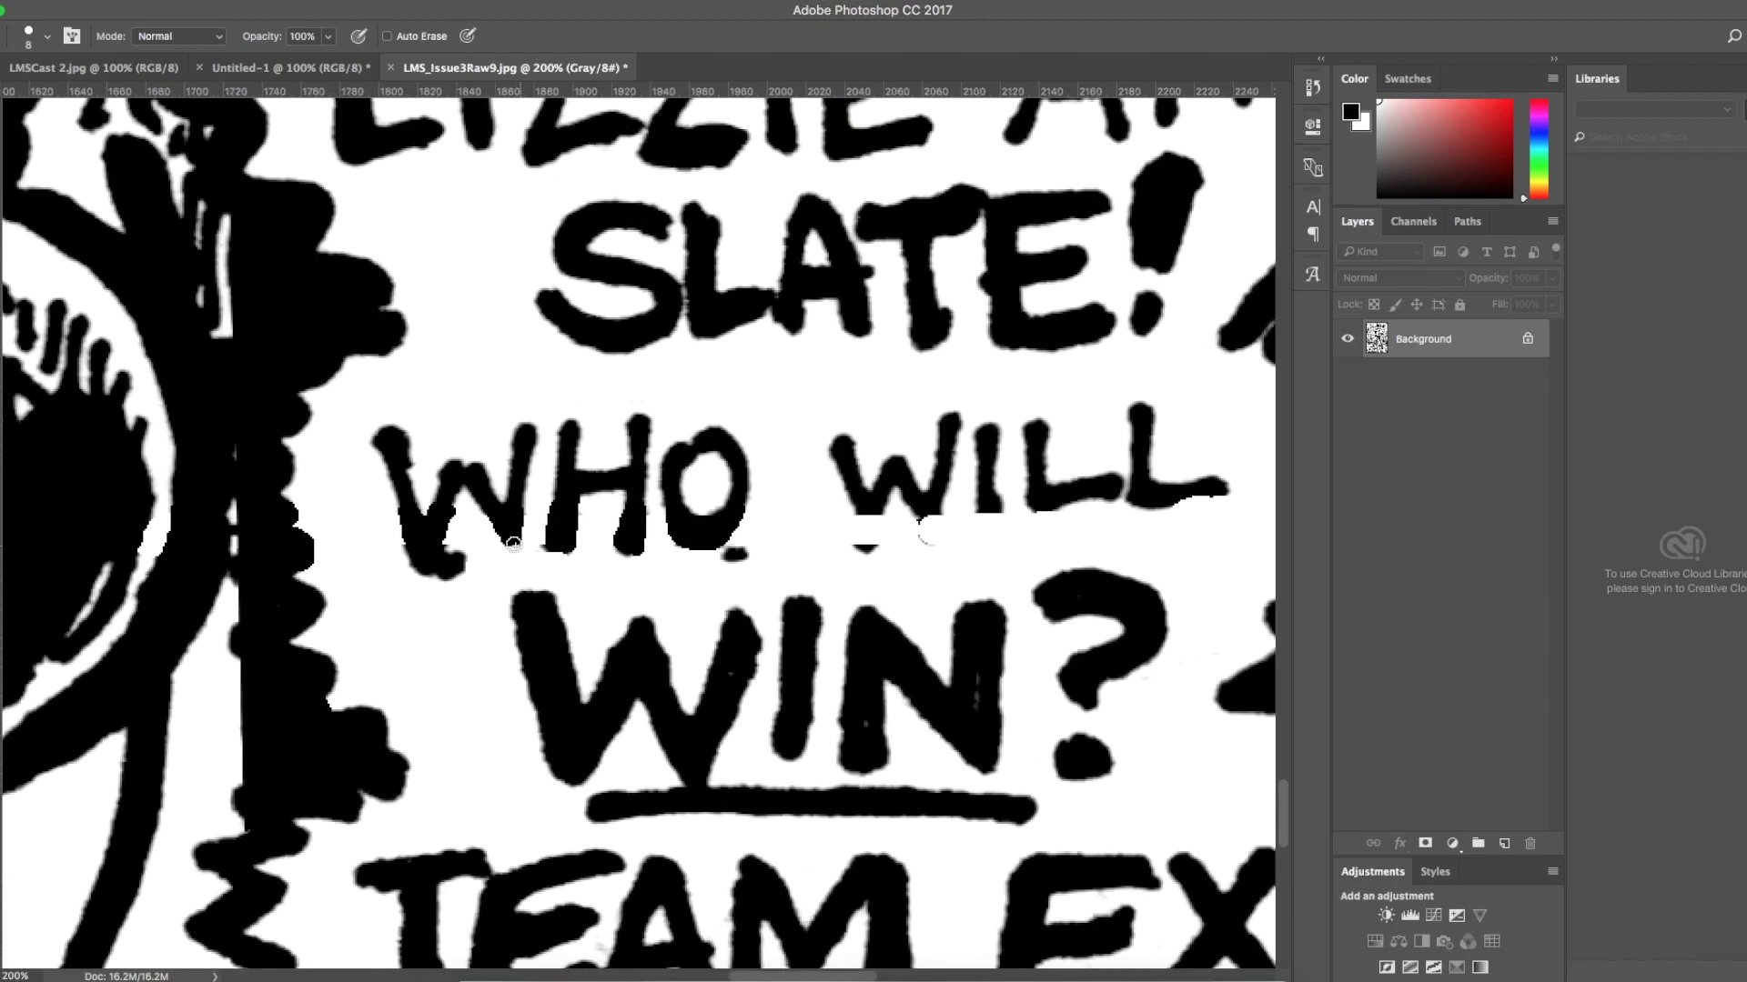
Redraw the missing parts of "WILL" in black and trim the lettering's rough edges with white.
scroll(637, 519, "right", 3)
left_click_drag(641, 546, 628, 500)
mouse_move(715, 546)
left_mouse_down()
mouse_move(740, 434)
mouse_move(896, 505)
mouse_move(1010, 491)
left_mouse_up()
key("x")
mouse_move(532, 553)
left_mouse_down()
mouse_move(491, 546)
mouse_move(627, 544)
left_mouse_up()
scroll(457, 498, "right", 4)
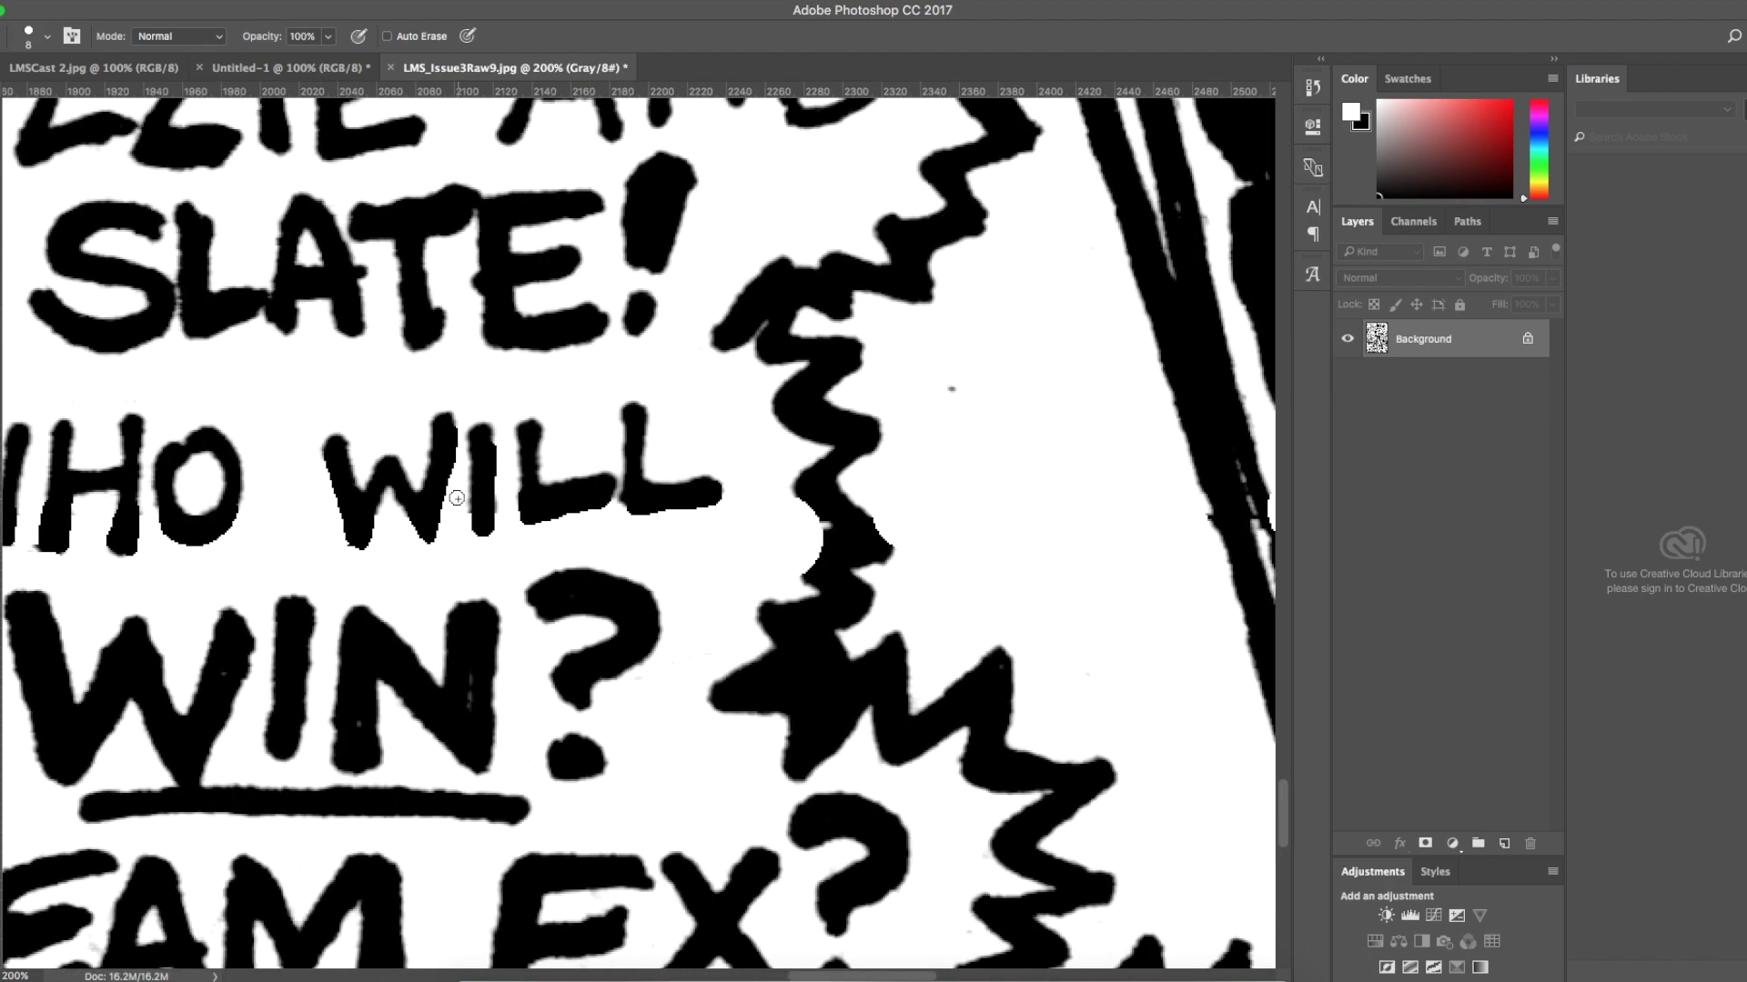
Restore in black the announcer's slanted frame line and face outline where the seam was painted out.
scroll(457, 499, "right", 6)
key("super+minus")
key("super+equal")
key("x")
left_click_drag(154, 491, 160, 604)
mouse_move(864, 509)
left_mouse_down()
mouse_move(946, 546)
mouse_move(955, 455)
mouse_move(955, 520)
left_mouse_up()
Redraw the hatching on the announcer's jaw and the lines of his neck and collar with the 4 px Pencil.
scroll(891, 522, "right", 10)
scroll(890, 523, "right", 4)
key("bracketleft")
key("bracketleft")
key("bracketleft")
key("bracketleft")
left_click_drag(1019, 432, 947, 503)
left_click_drag(879, 437, 919, 528)
left_click_drag(809, 436, 850, 528)
scroll(992, 507, "right", 2)
scroll(991, 507, "right", 2)
left_click_drag(946, 419, 910, 487)
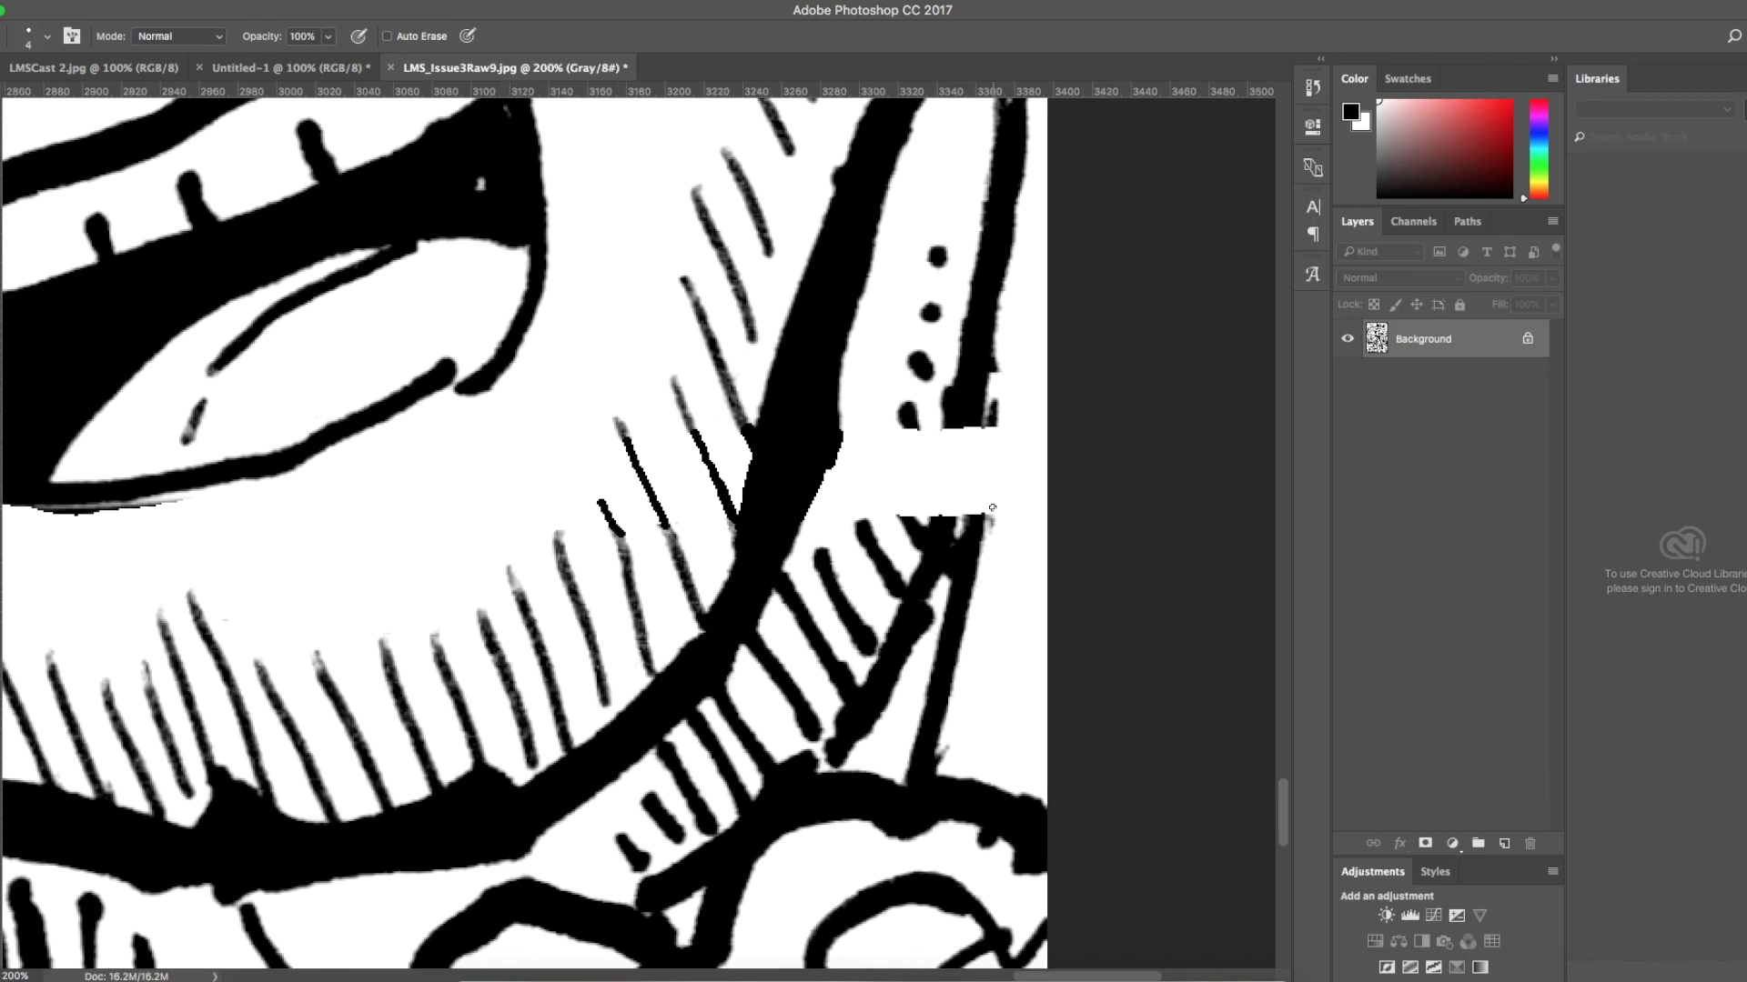
left_click_drag(1001, 404, 937, 532)
left_click_drag(1010, 355, 987, 523)
Examine the whole page from top to bottom for remaining flaws and areas that need artwork.
key("bracketright")
key("bracketright")
key("bracketright")
key("super+minus")
key("super+minus")
key("super+minus")
scroll(464, 499, "left", 10)
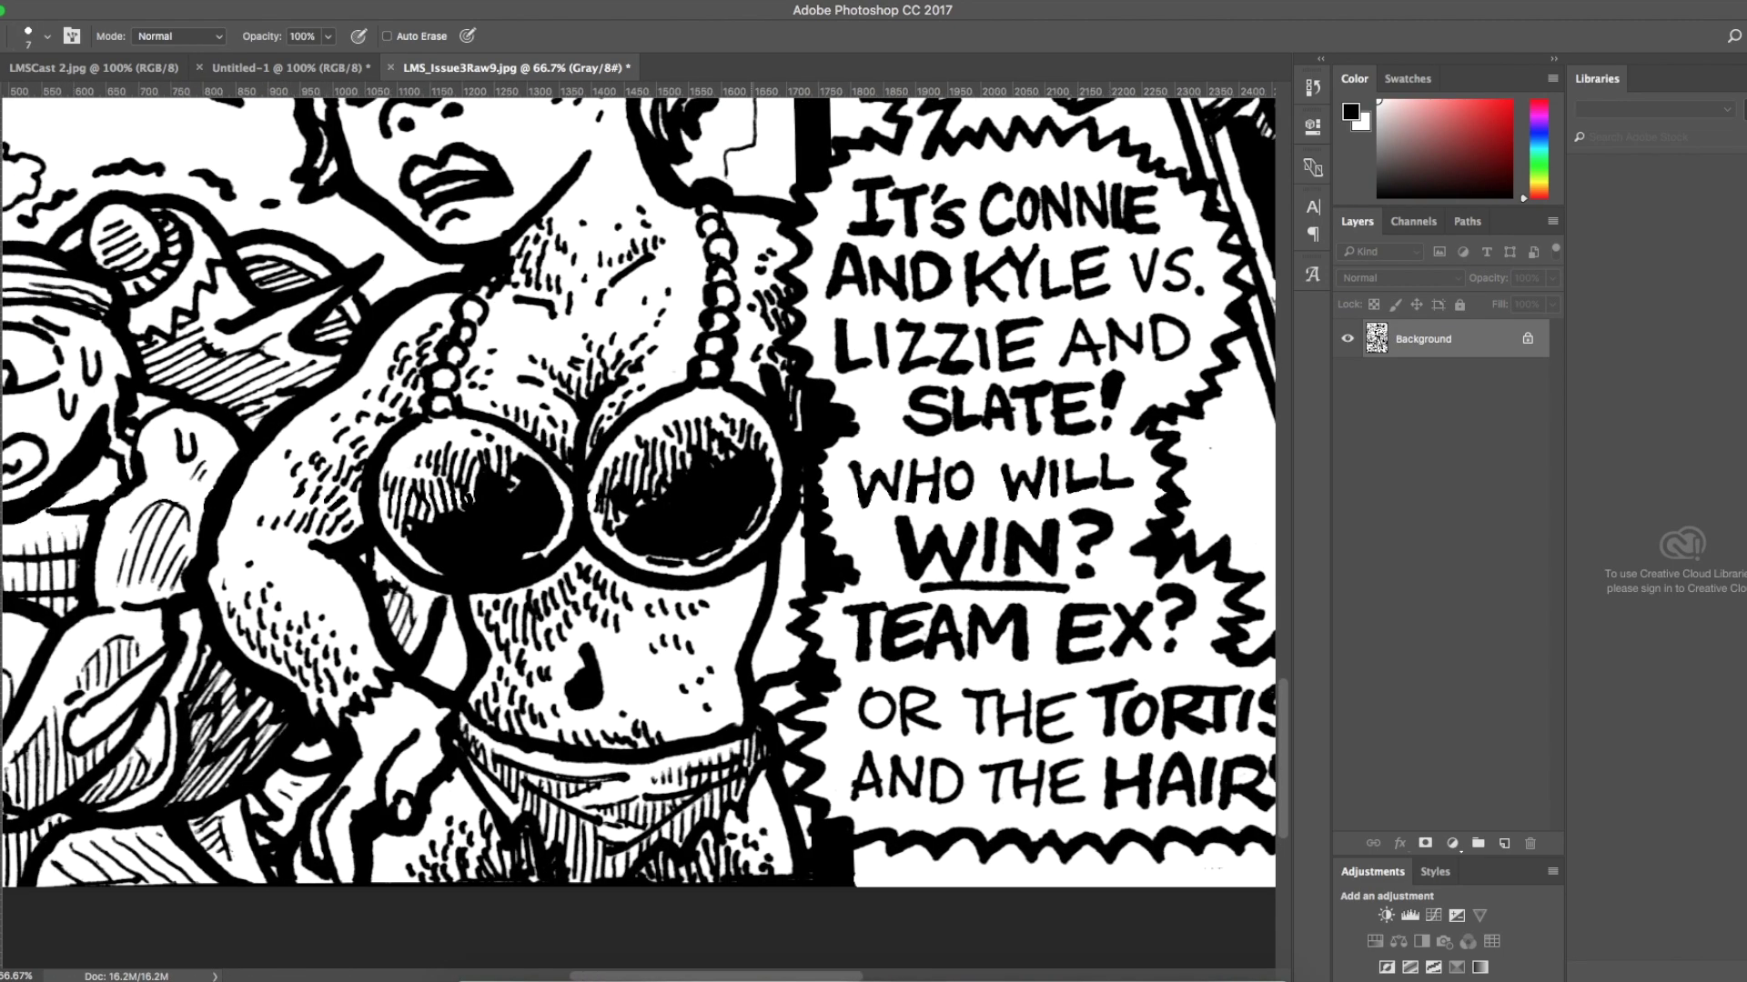
scroll(464, 499, "up", 10)
scroll(464, 498, "left", 5)
scroll(464, 498, "up", 10)
scroll(637, 533, "up", 10)
scroll(637, 532, "right", 5)
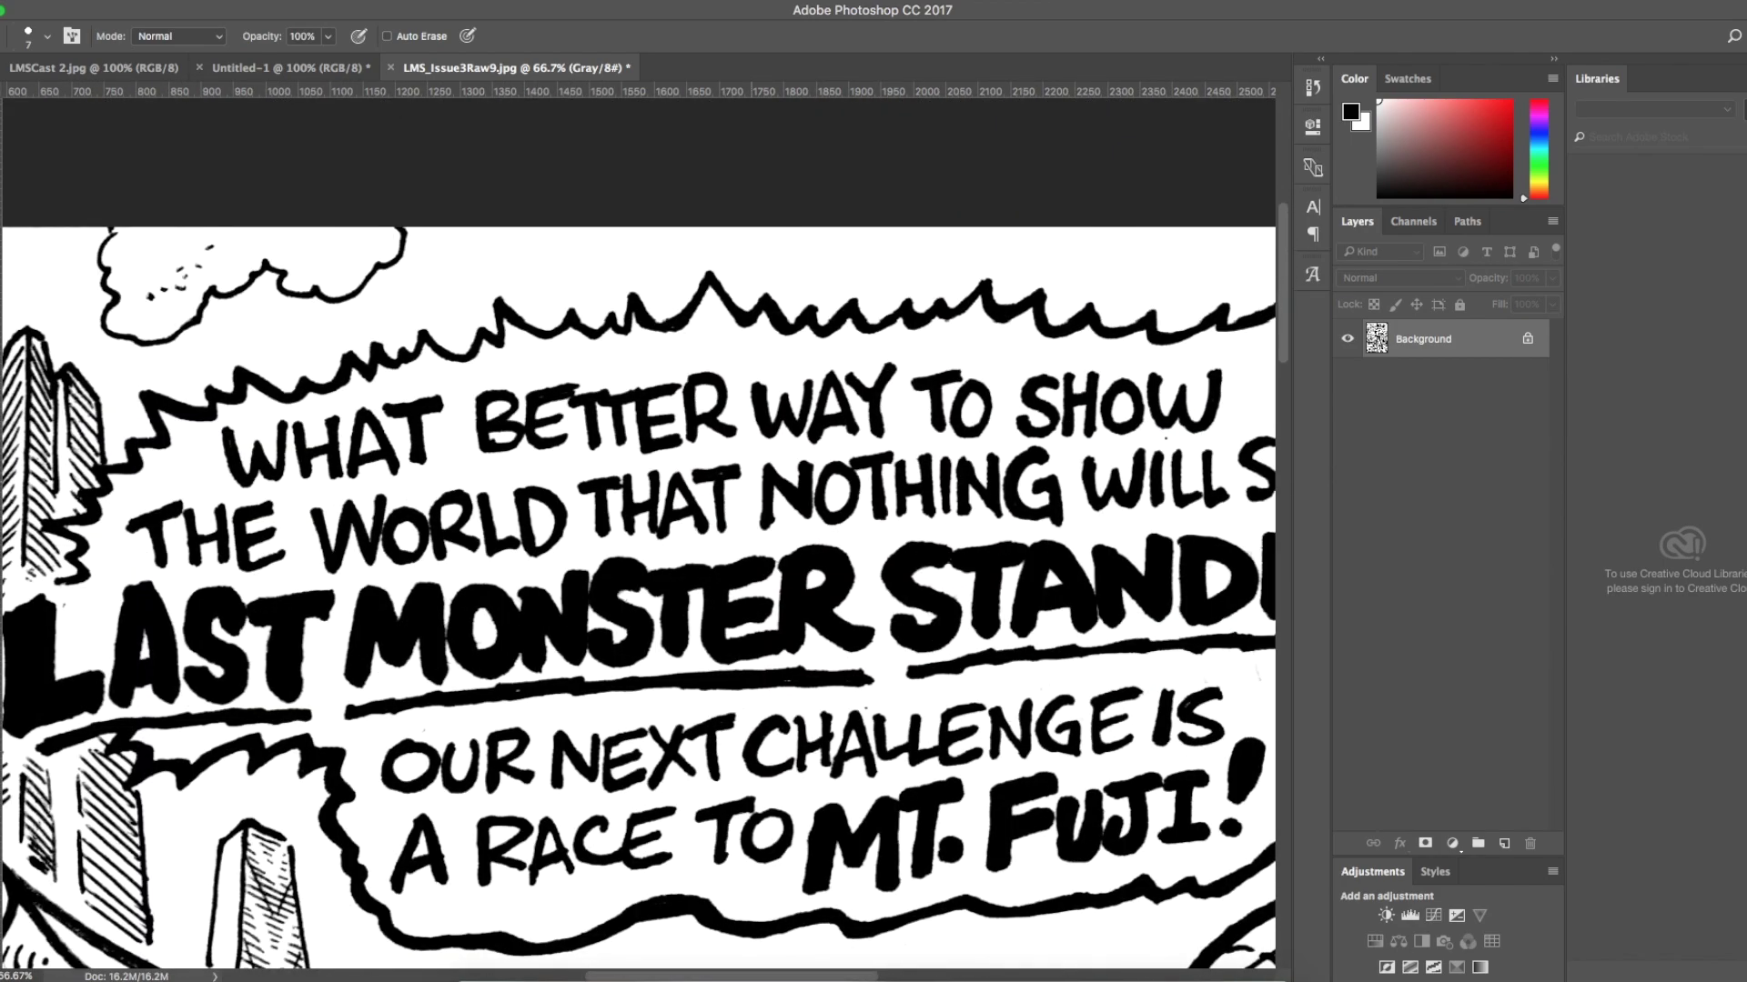
key("super+minus")
key("super+minus")
key("super+minus")
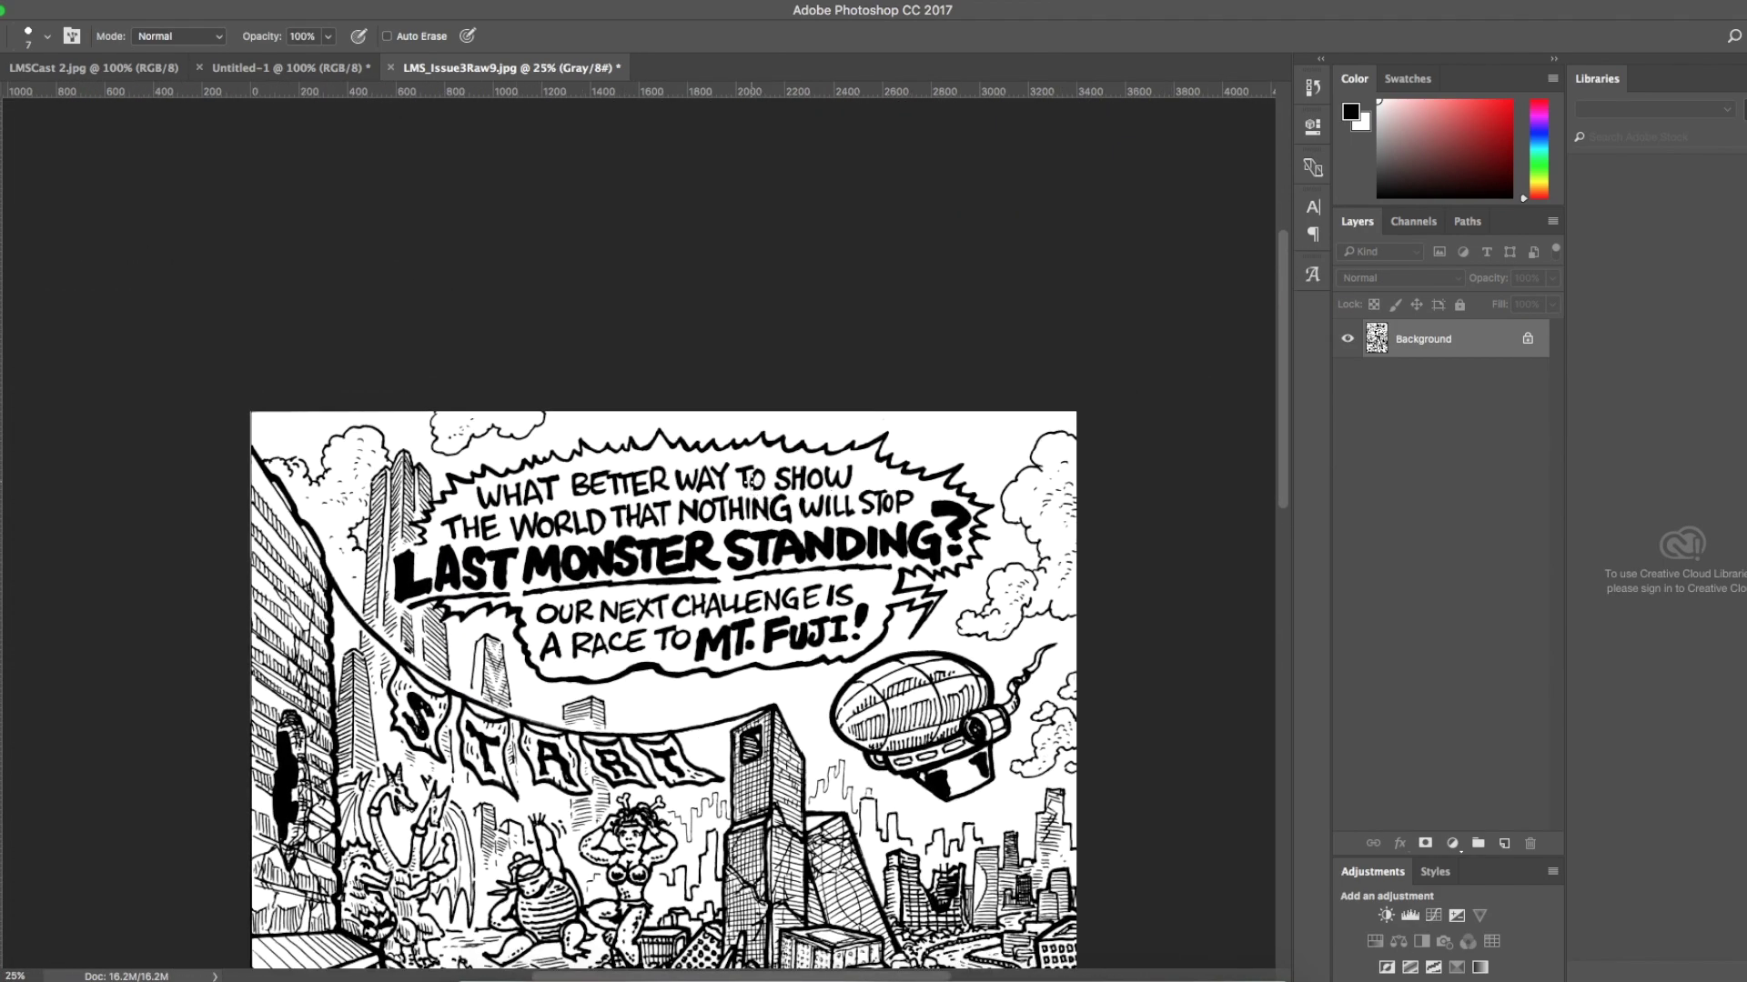
scroll(663, 543, "down", 5)
scroll(663, 532, "down", 5)
scroll(663, 532, "up", 1)
scroll(663, 532, "down", 5)
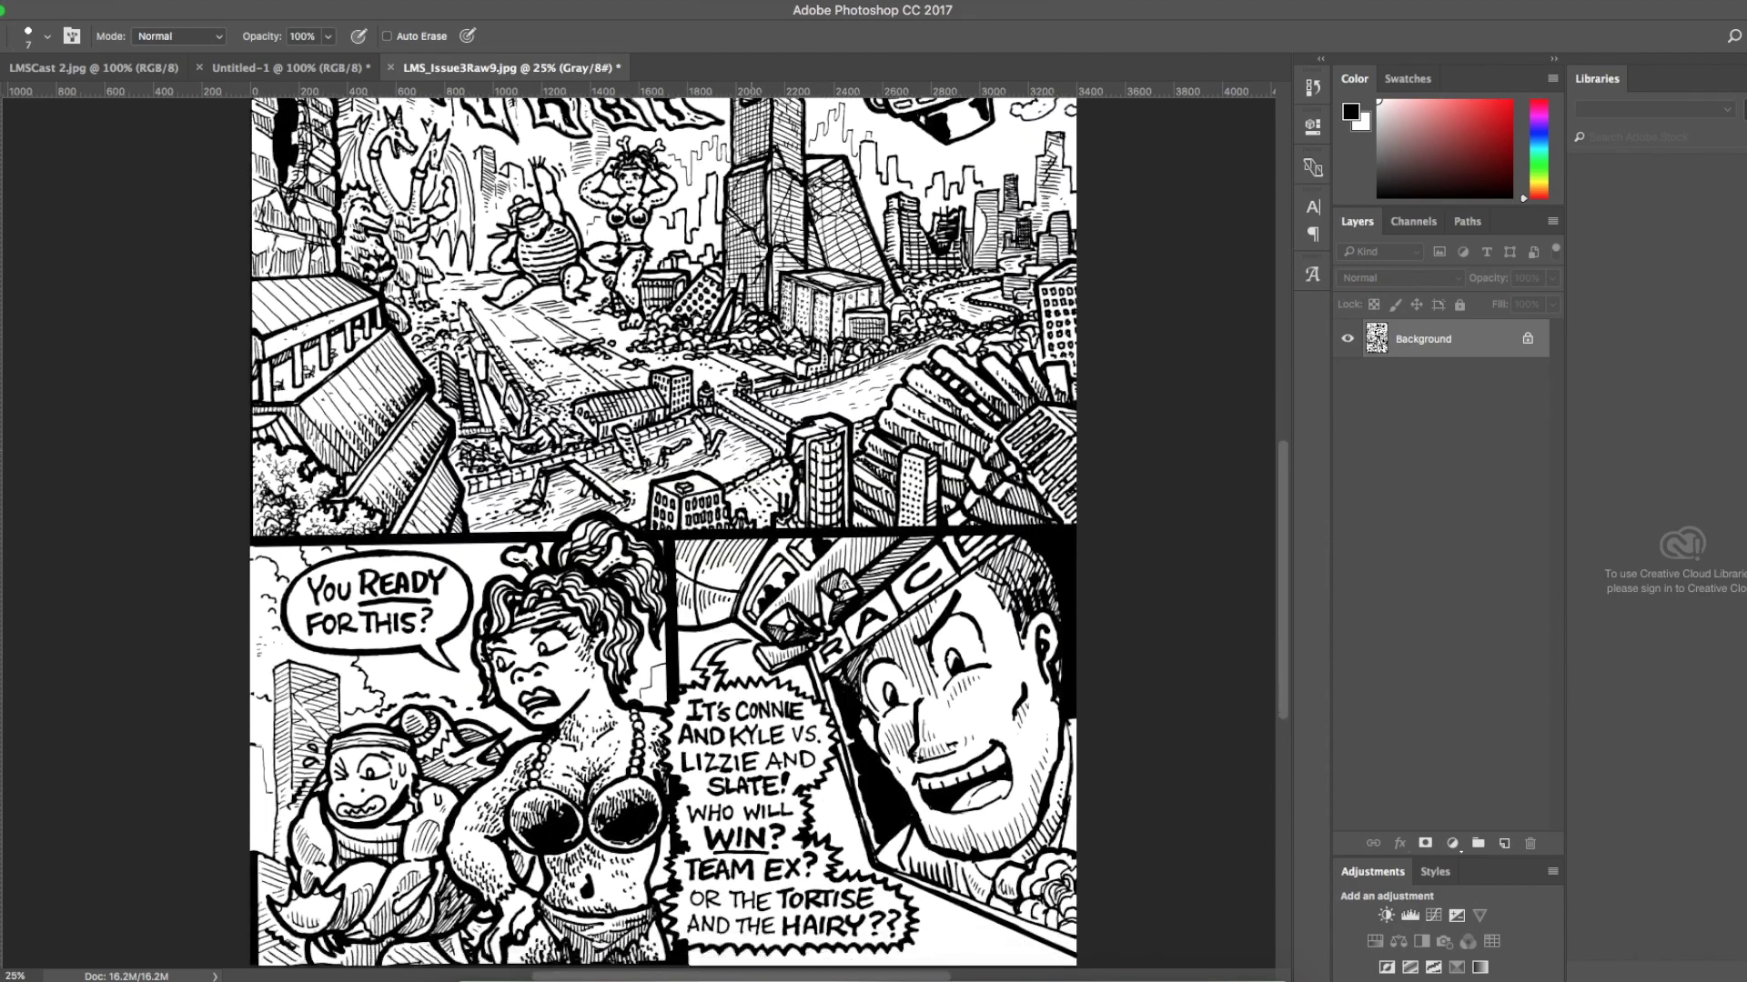
Select the announcer's head along the inside of its slanted frame with the Polygonal Lasso and copy it to a new layer.
key("m")
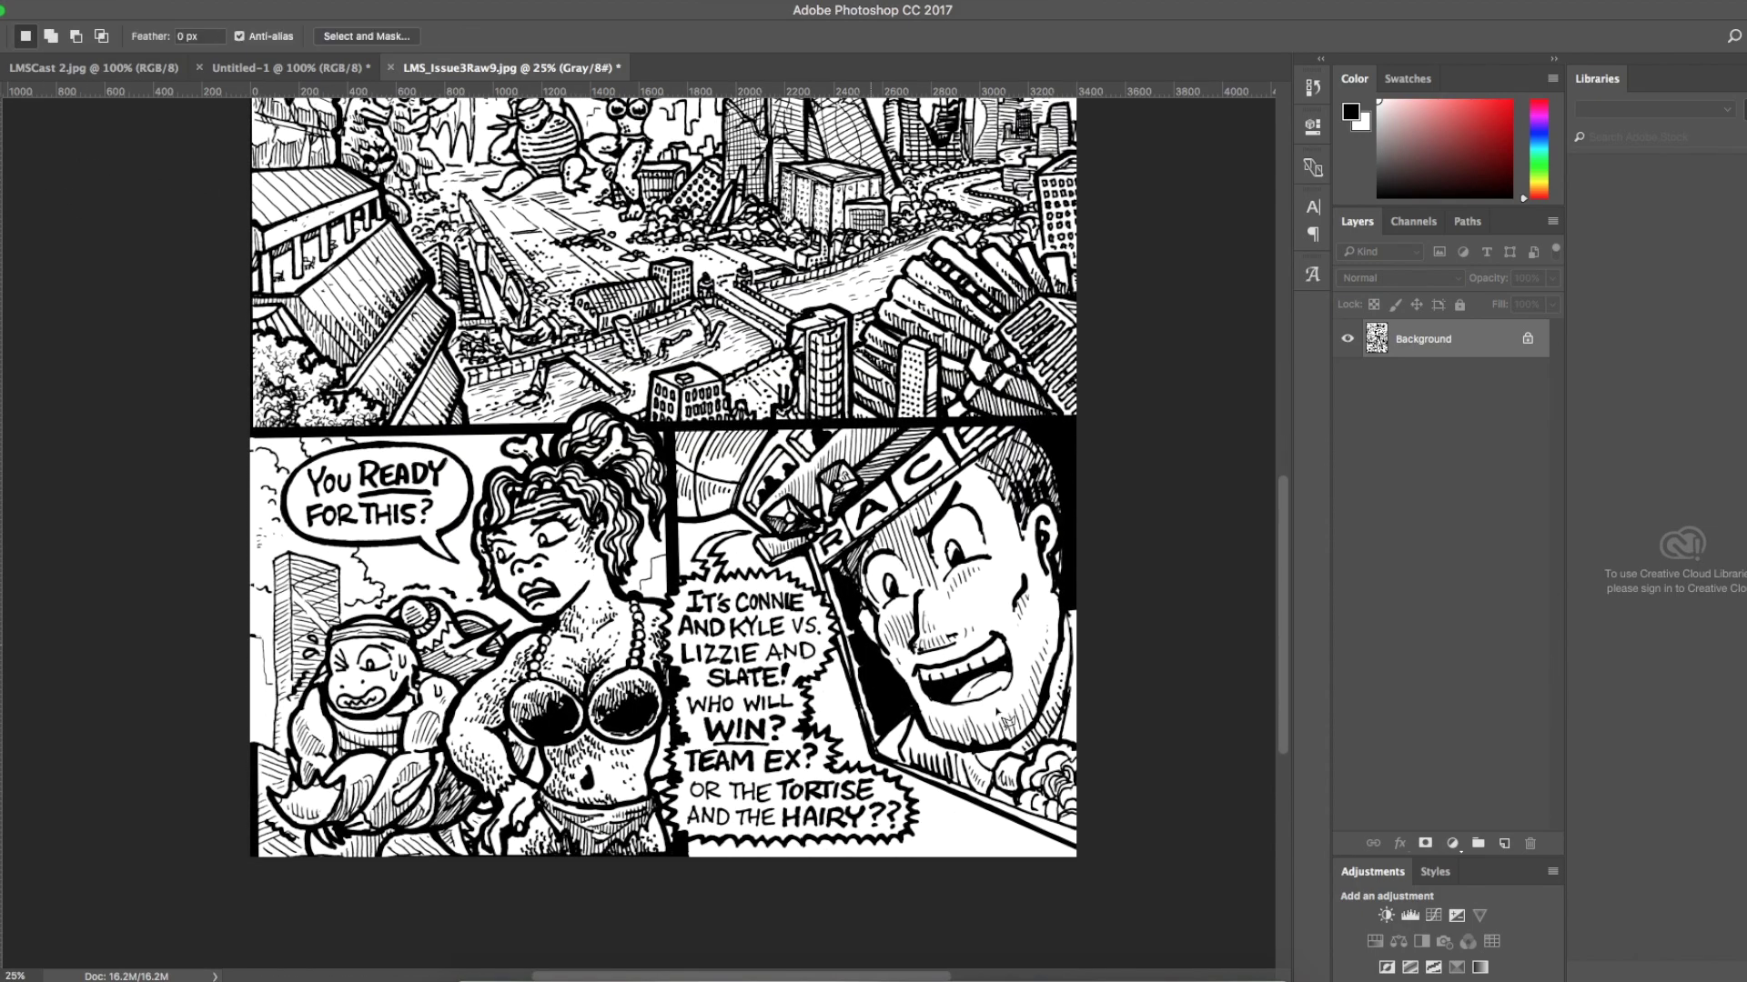
scroll(1056, 739, "up", 5)
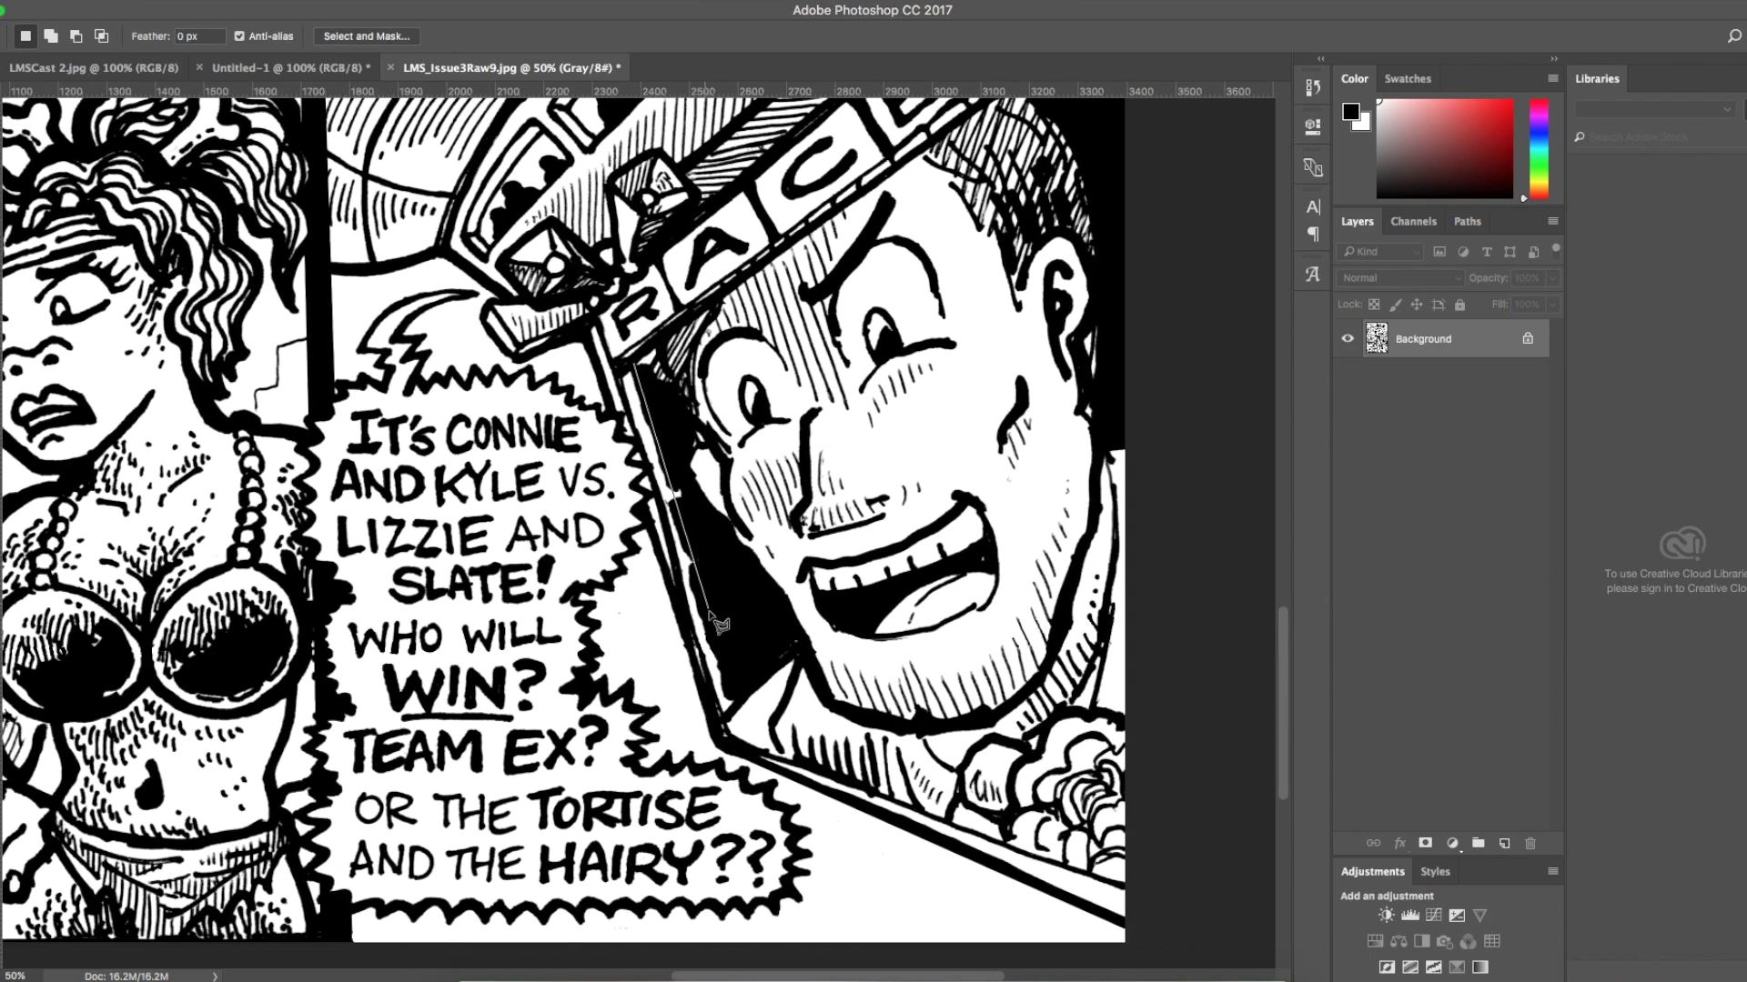
left_click(620, 368)
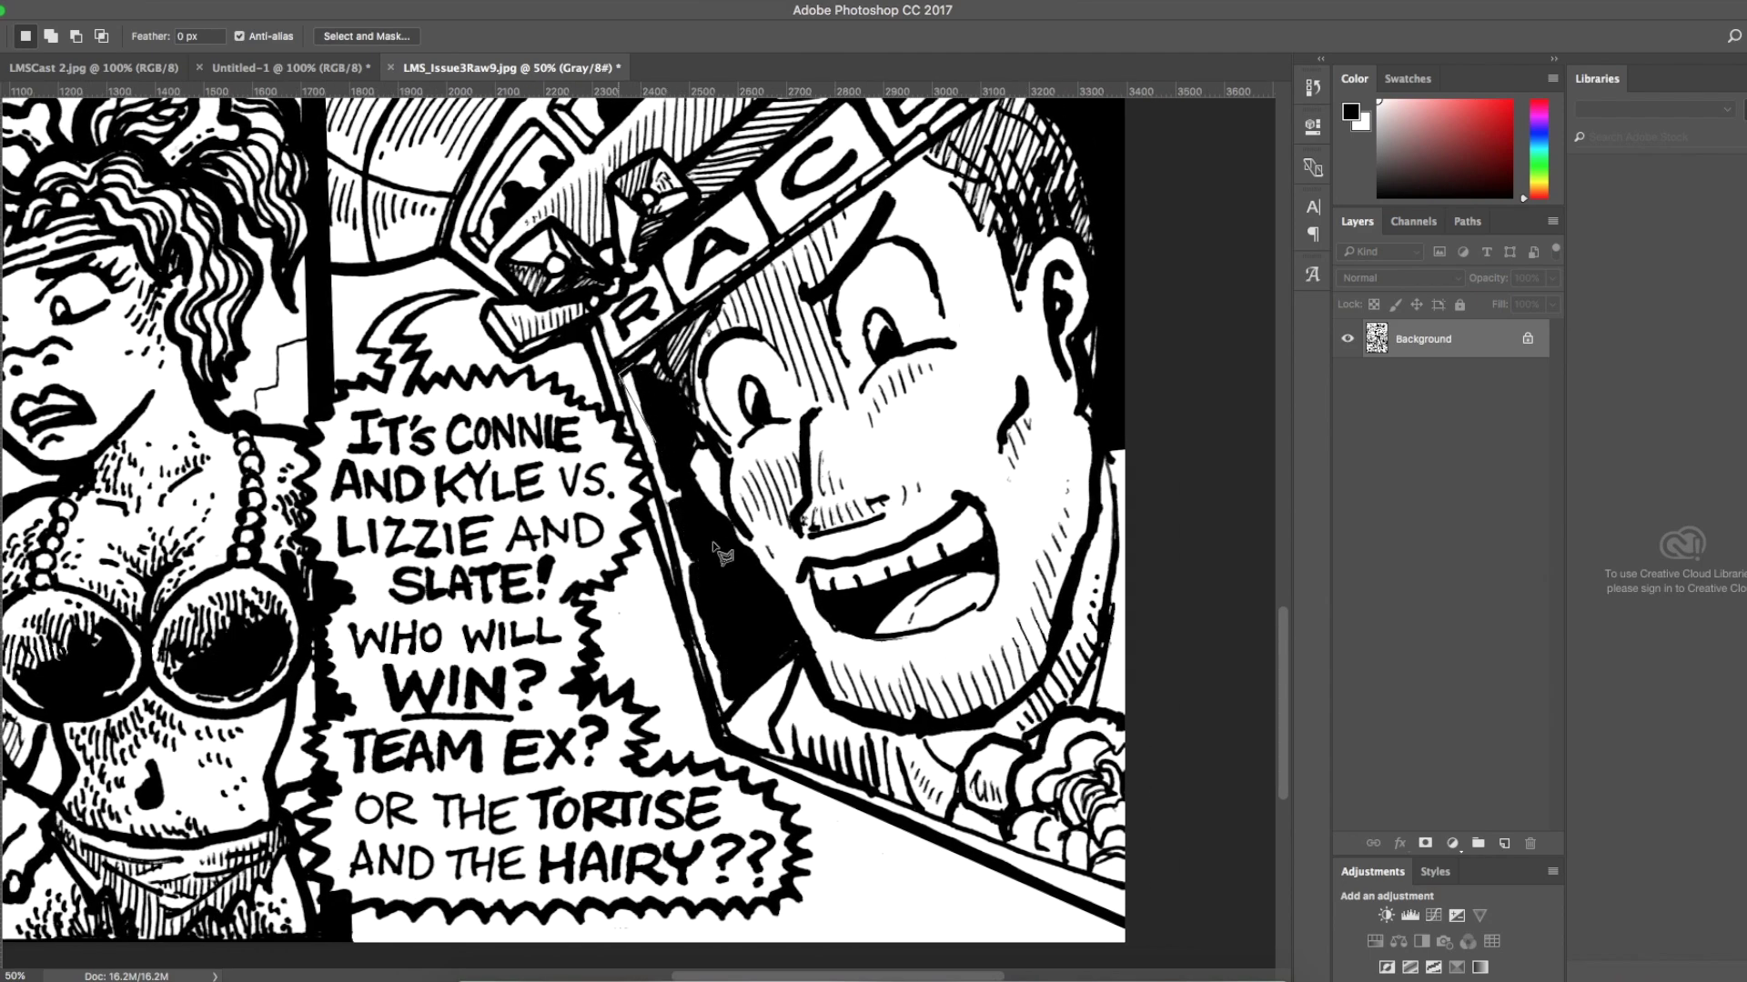
left_click(725, 733)
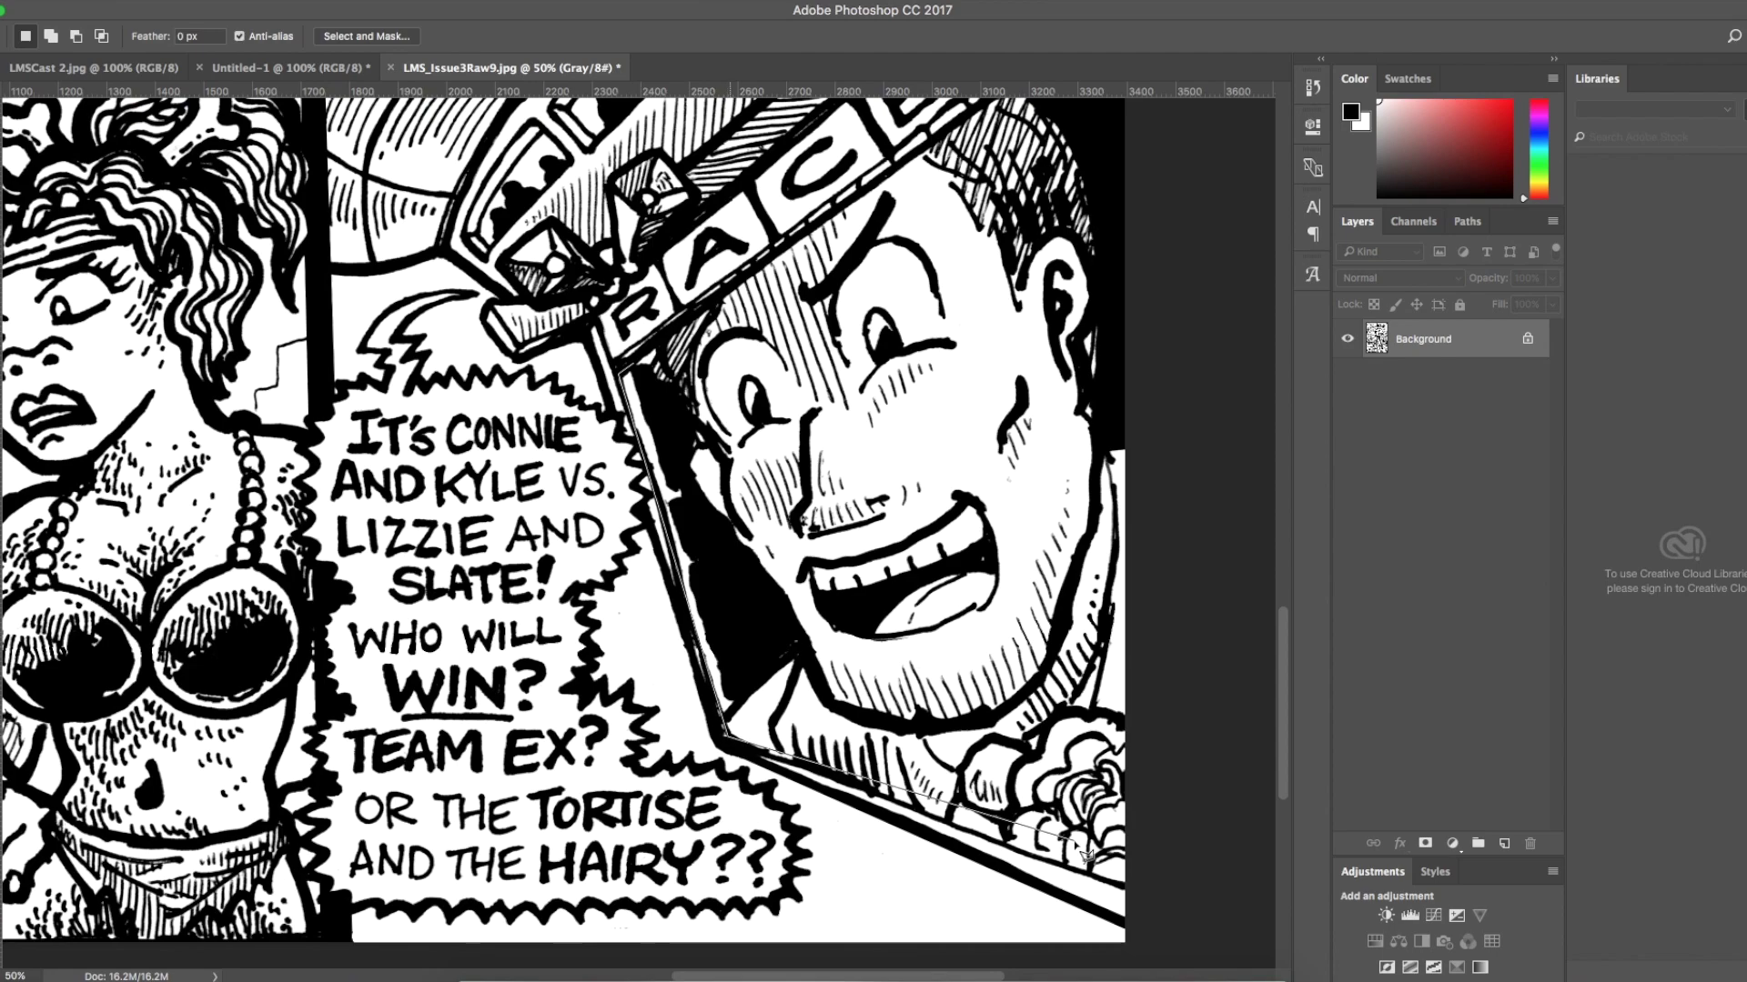
left_click(1152, 903)
left_click(1134, 248)
left_click(1014, 261)
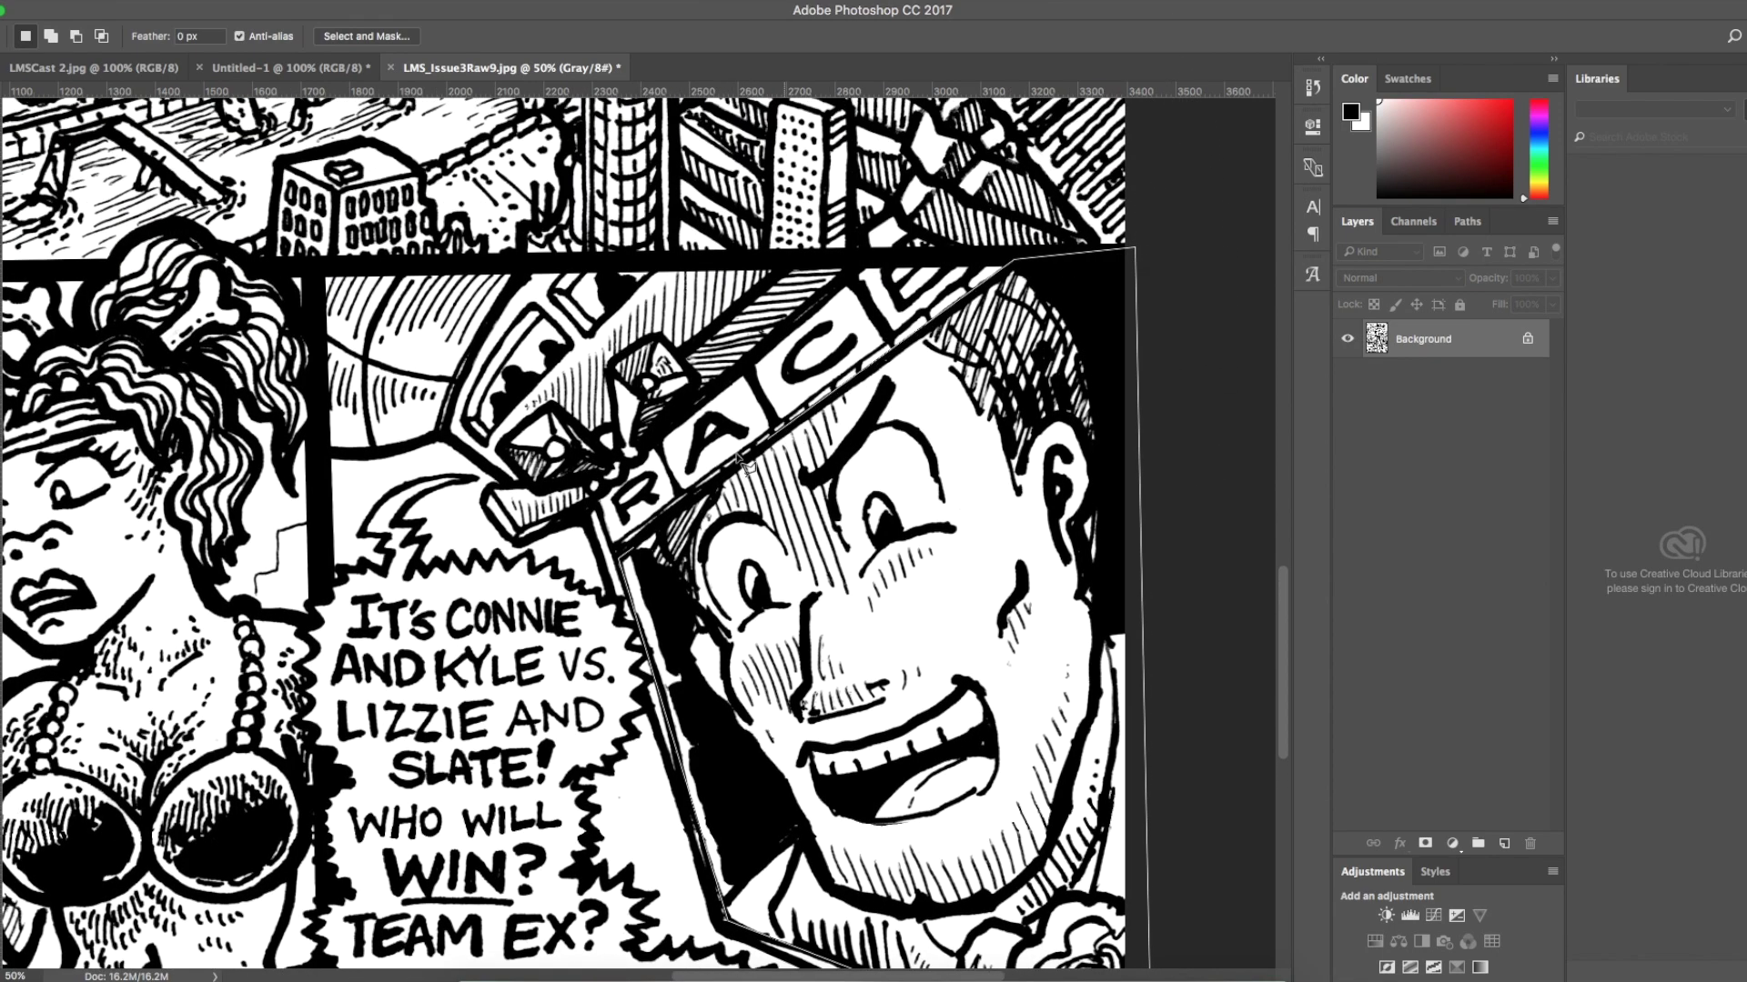
left_click(657, 538)
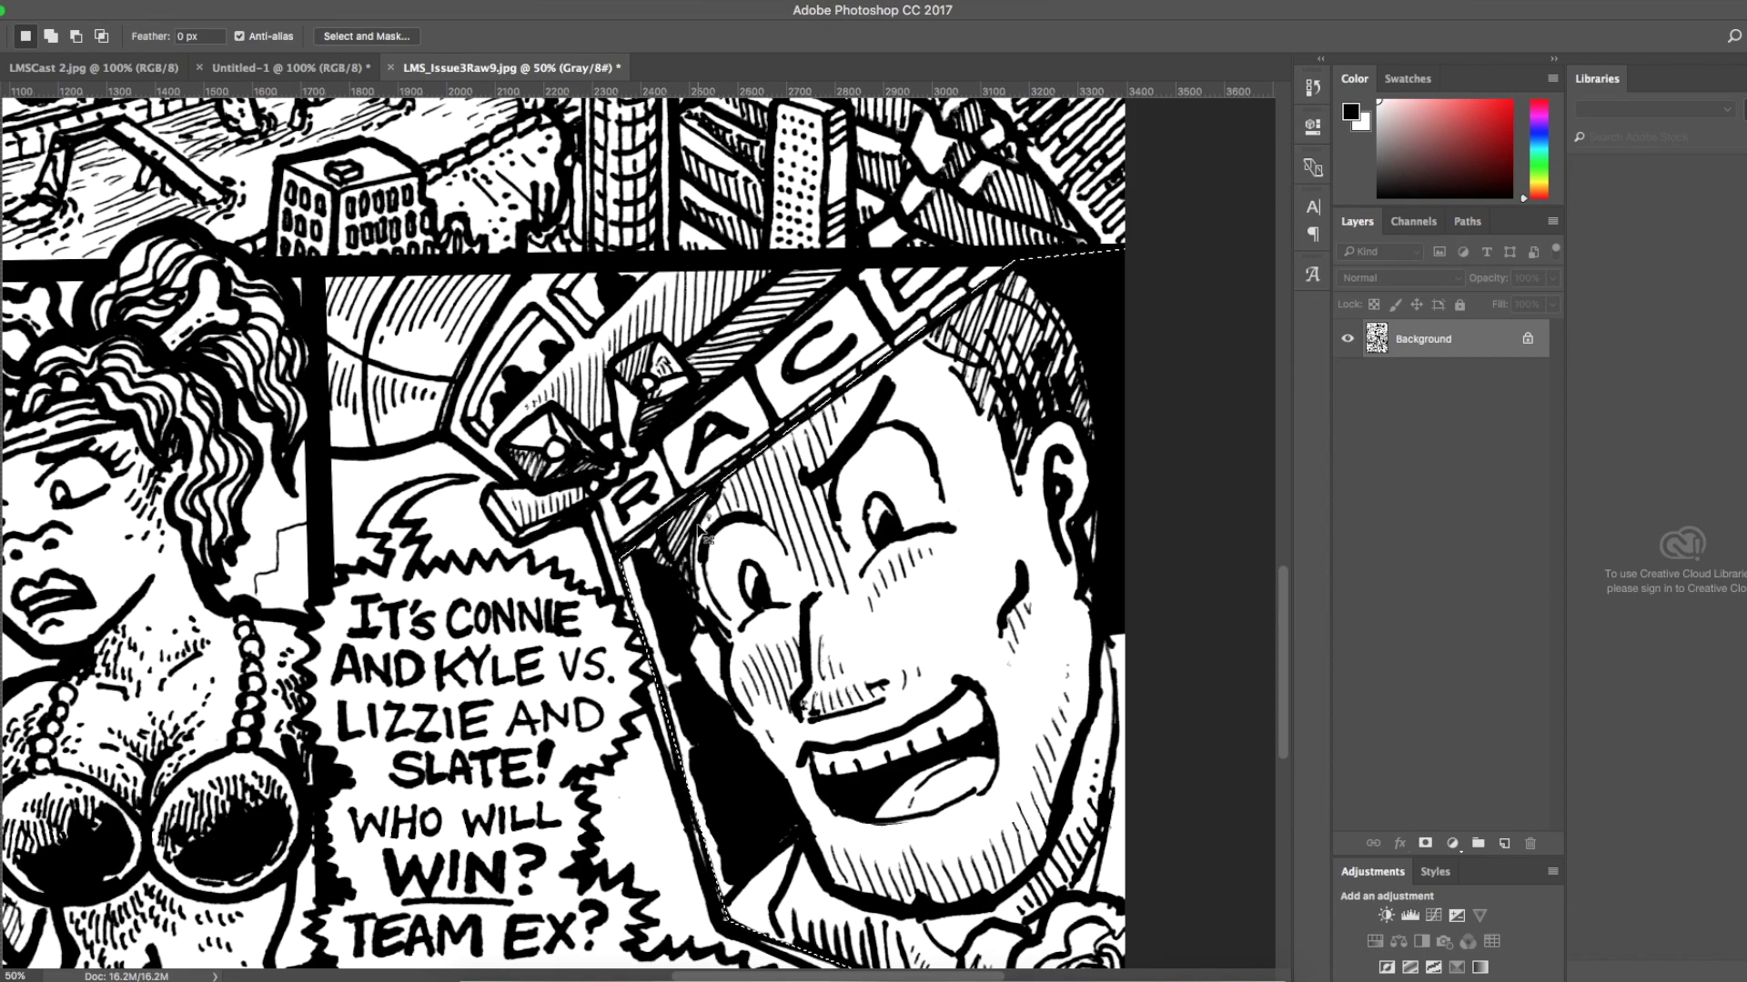
key("super+j")
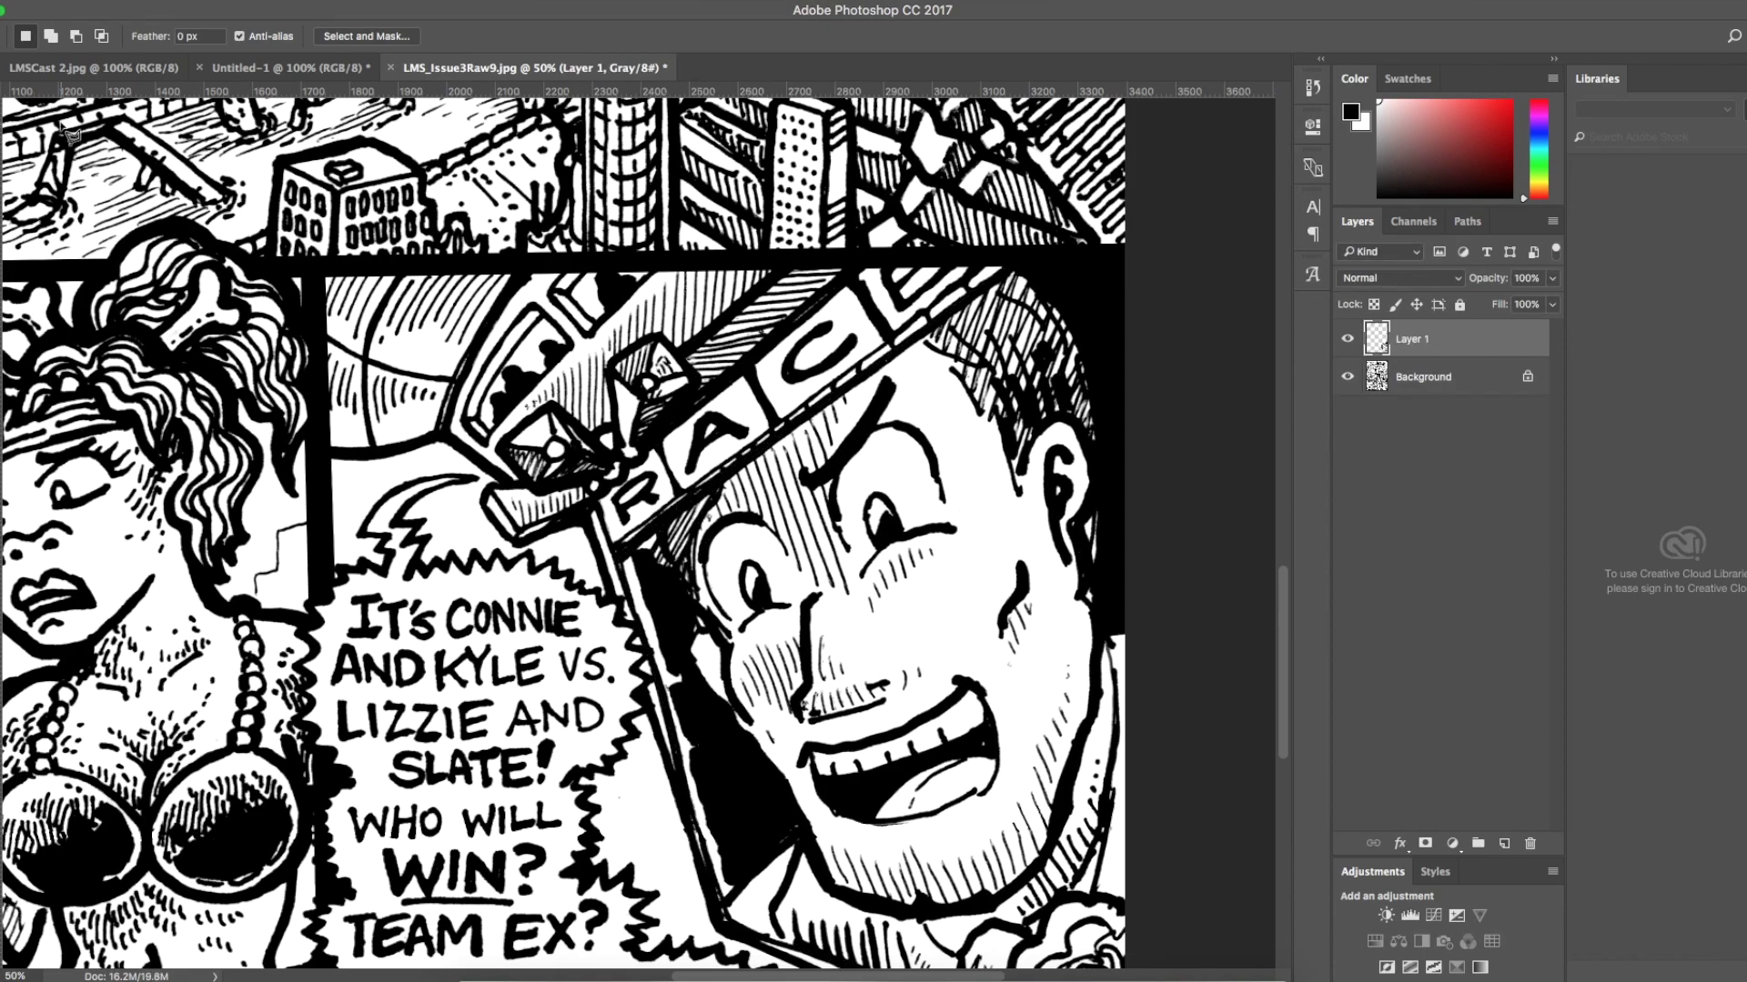
Move the copied announcer's head up into the top panel near the airship.
key("v")
mouse_move(907, 546)
left_mouse_down()
mouse_move(746, 270)
mouse_move(709, 341)
left_mouse_up()
scroll(710, 341, "up", 3)
scroll(710, 342, "up", 10)
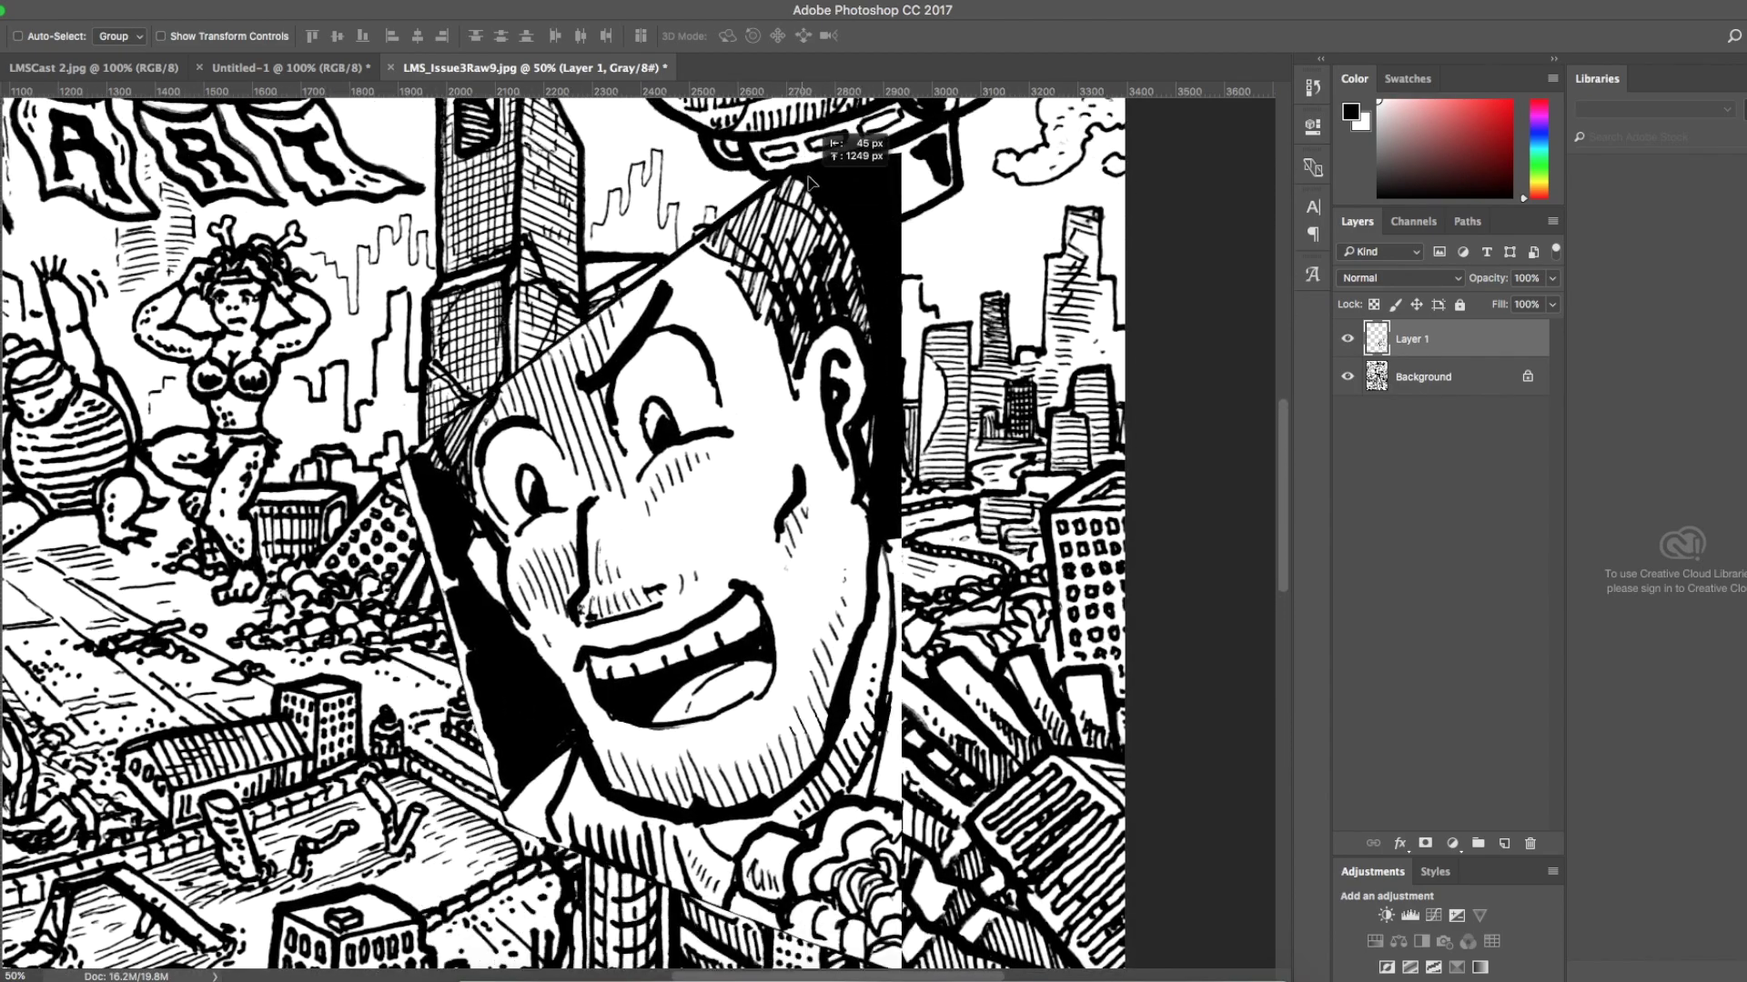
scroll(823, 412, "up", 5)
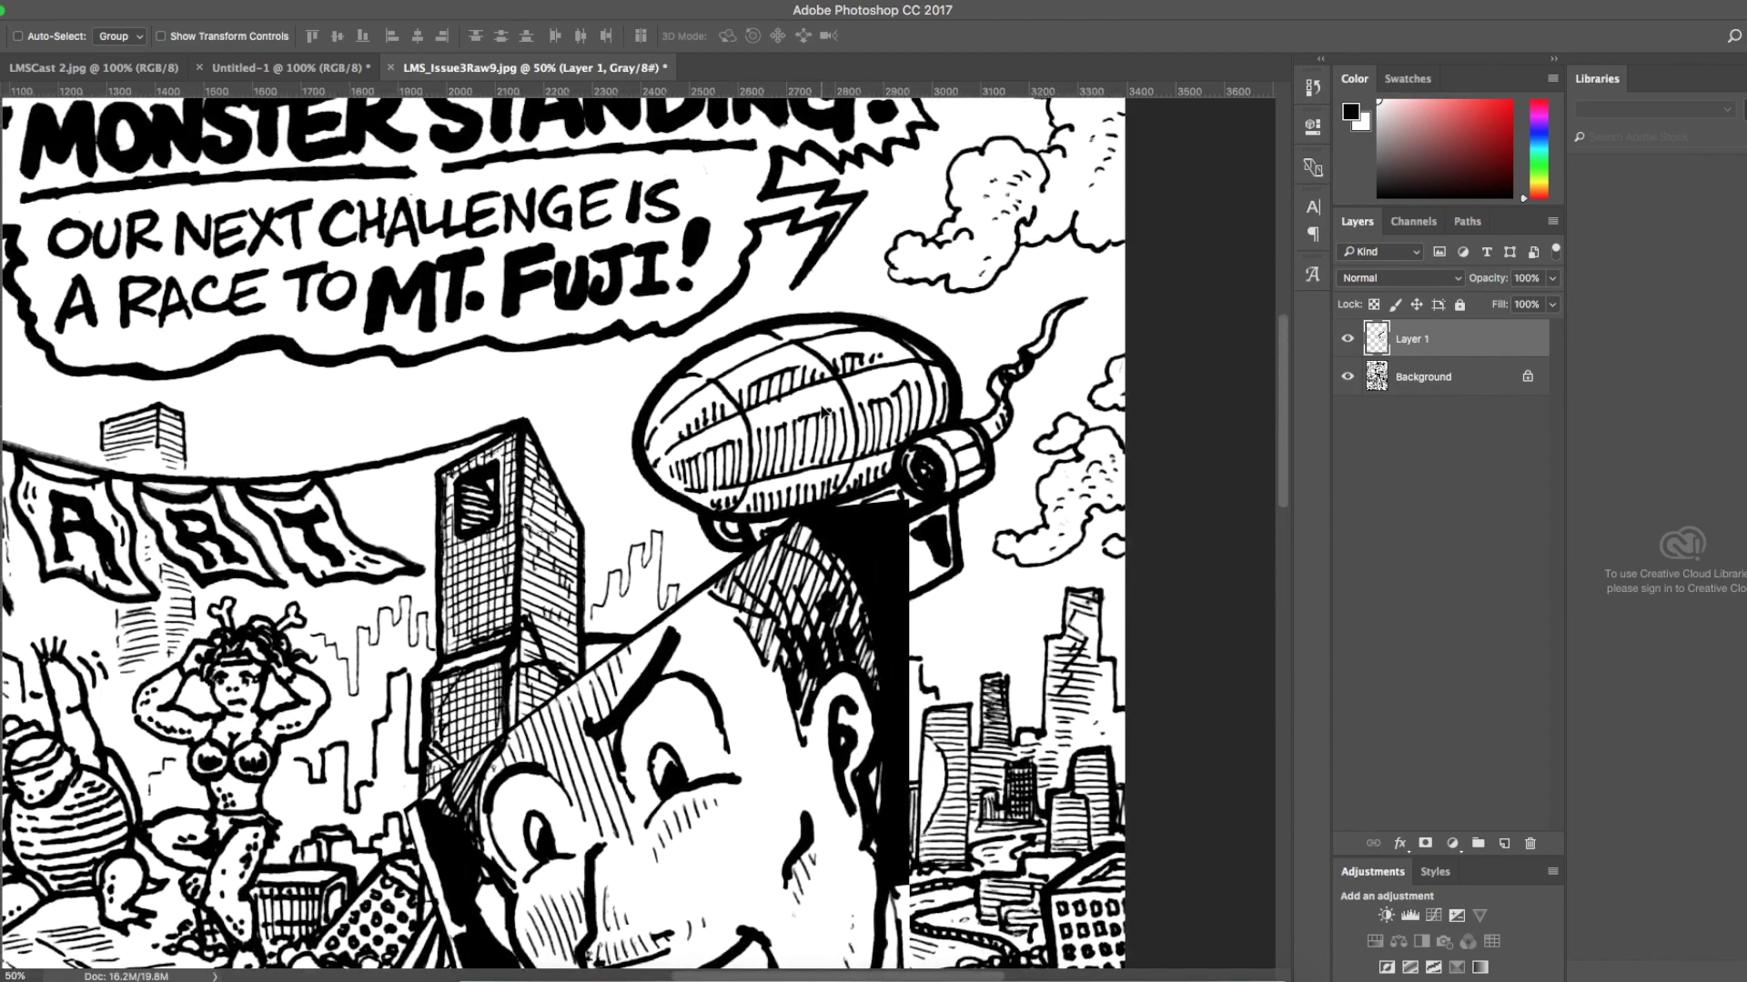
left_click_drag(824, 412, 865, 111)
Scale the copied head to about 22% width and 17% height and place it on the airship's underside.
key("ctrl+t")
left_click_drag(952, 194, 593, 832)
left_click_drag(523, 896, 939, 499)
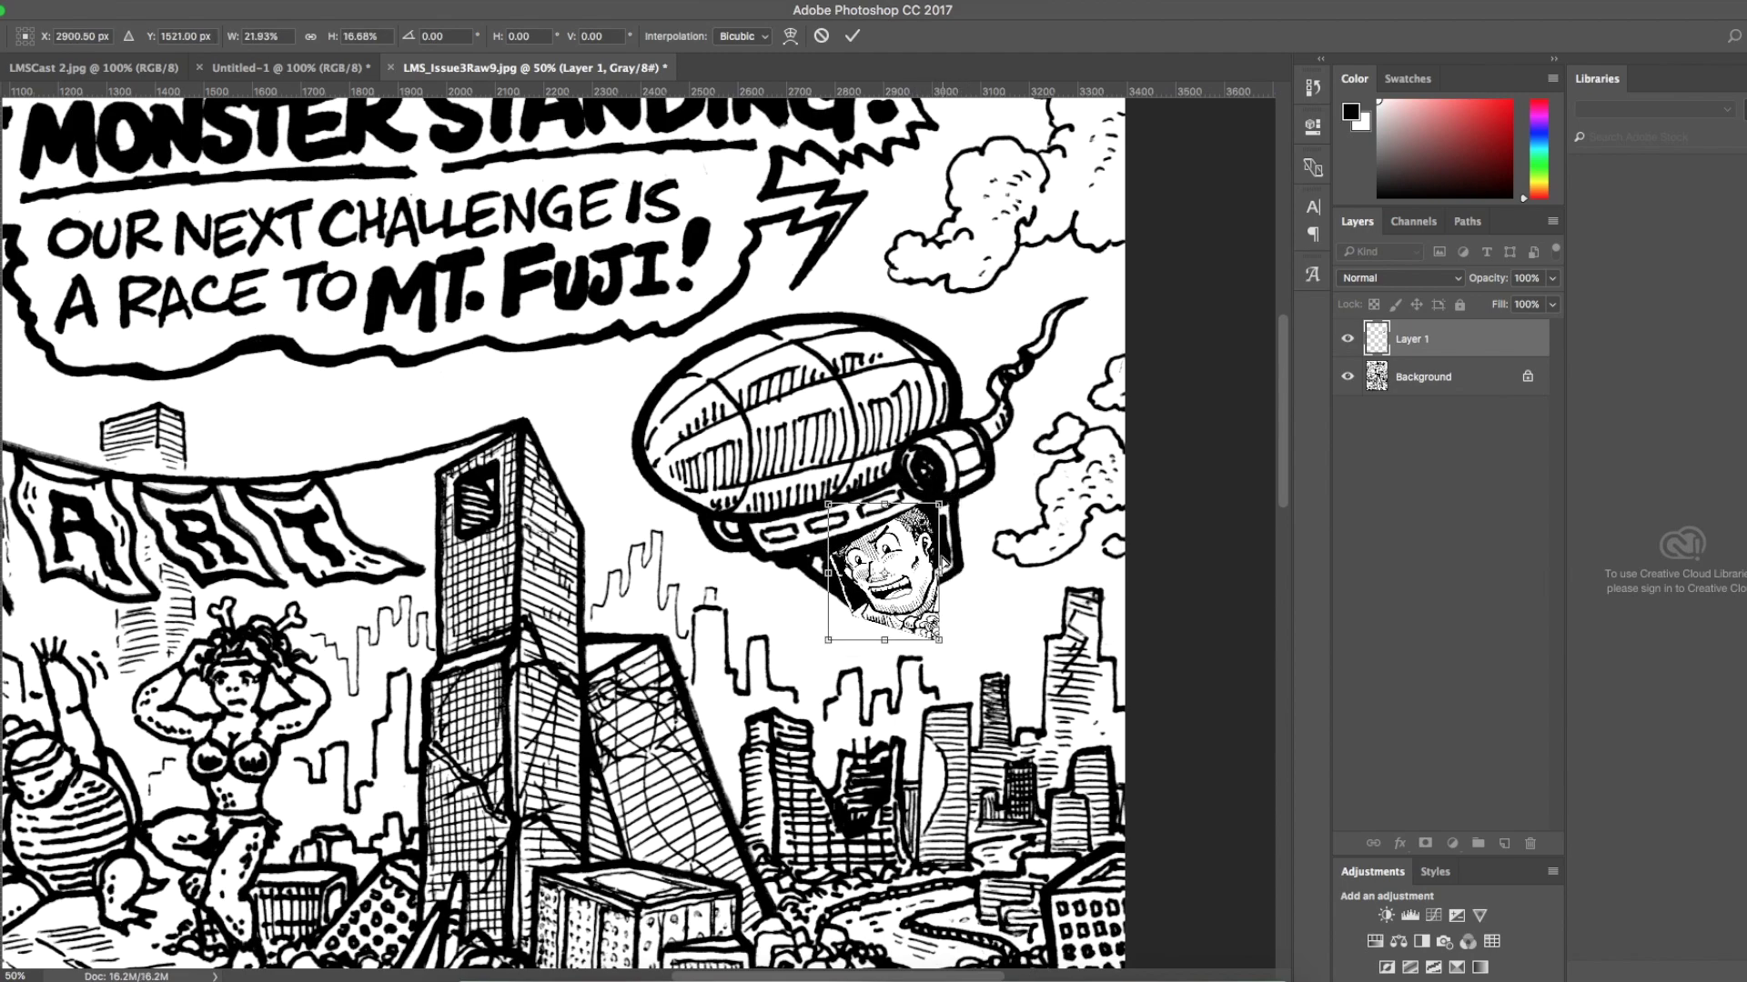
scroll(938, 572, "up", 5)
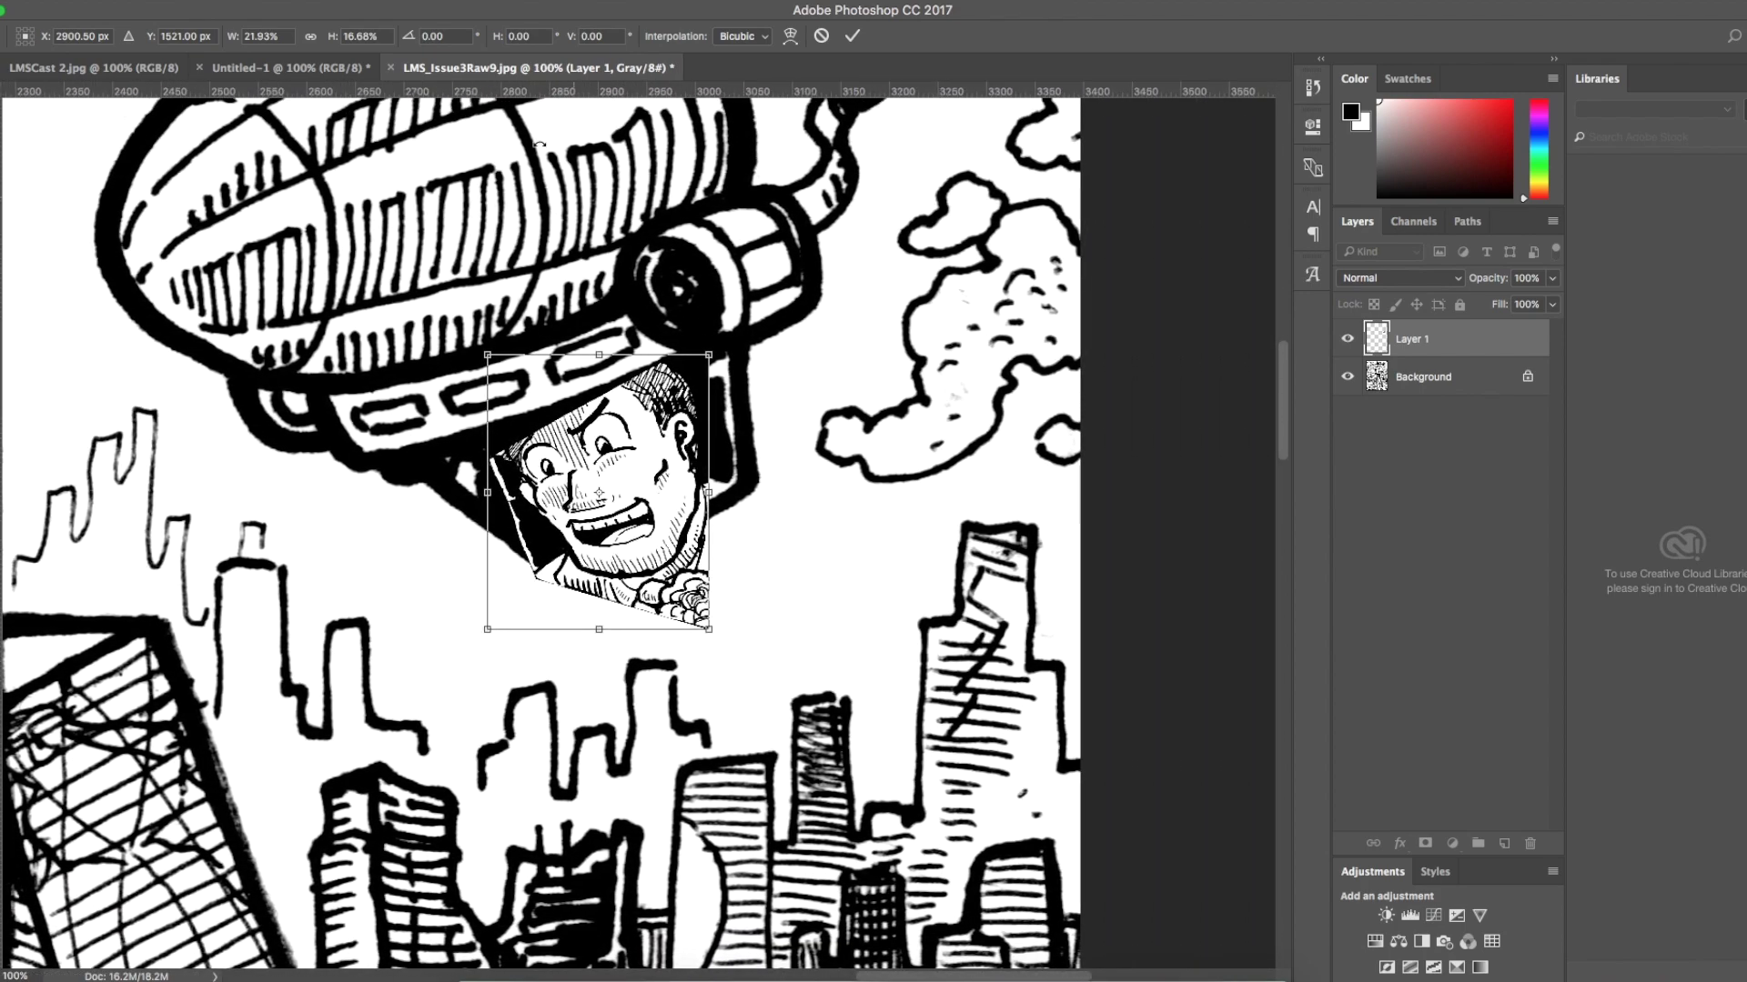
key("b")
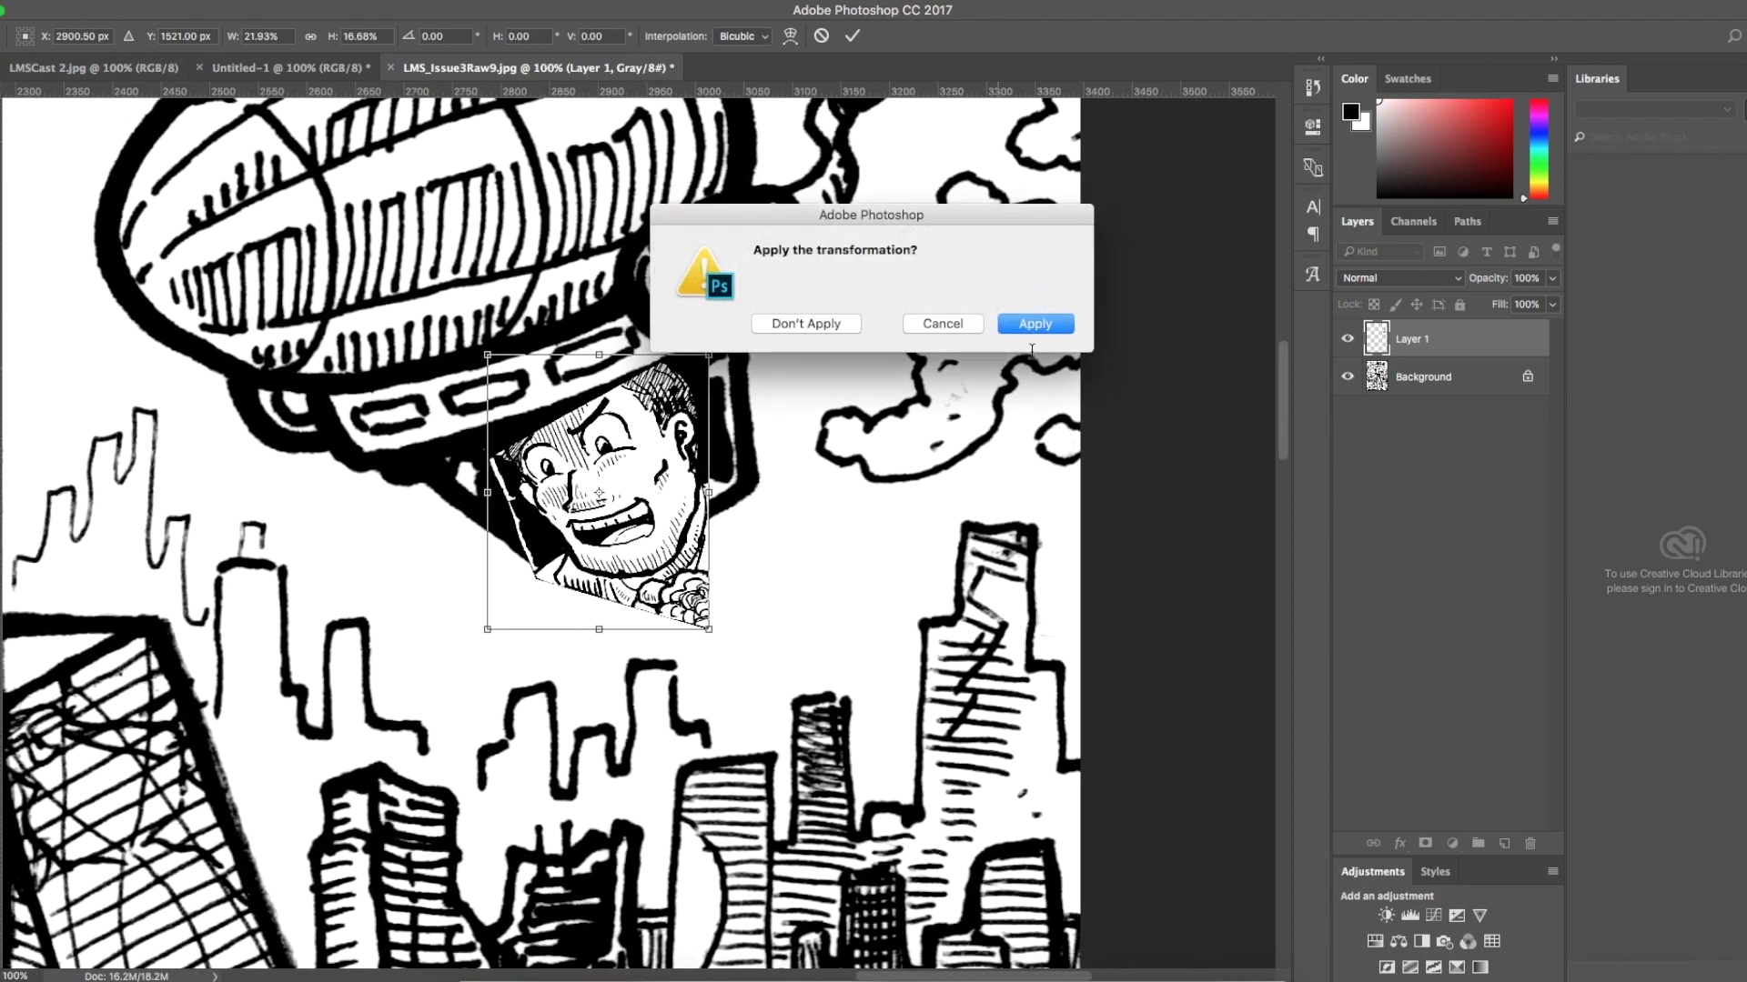
left_click(943, 324)
Skew the copied head horizontally by about 28° to follow the slant of the airship's hull.
left_click(159, 0)
mouse_move(291, 414)
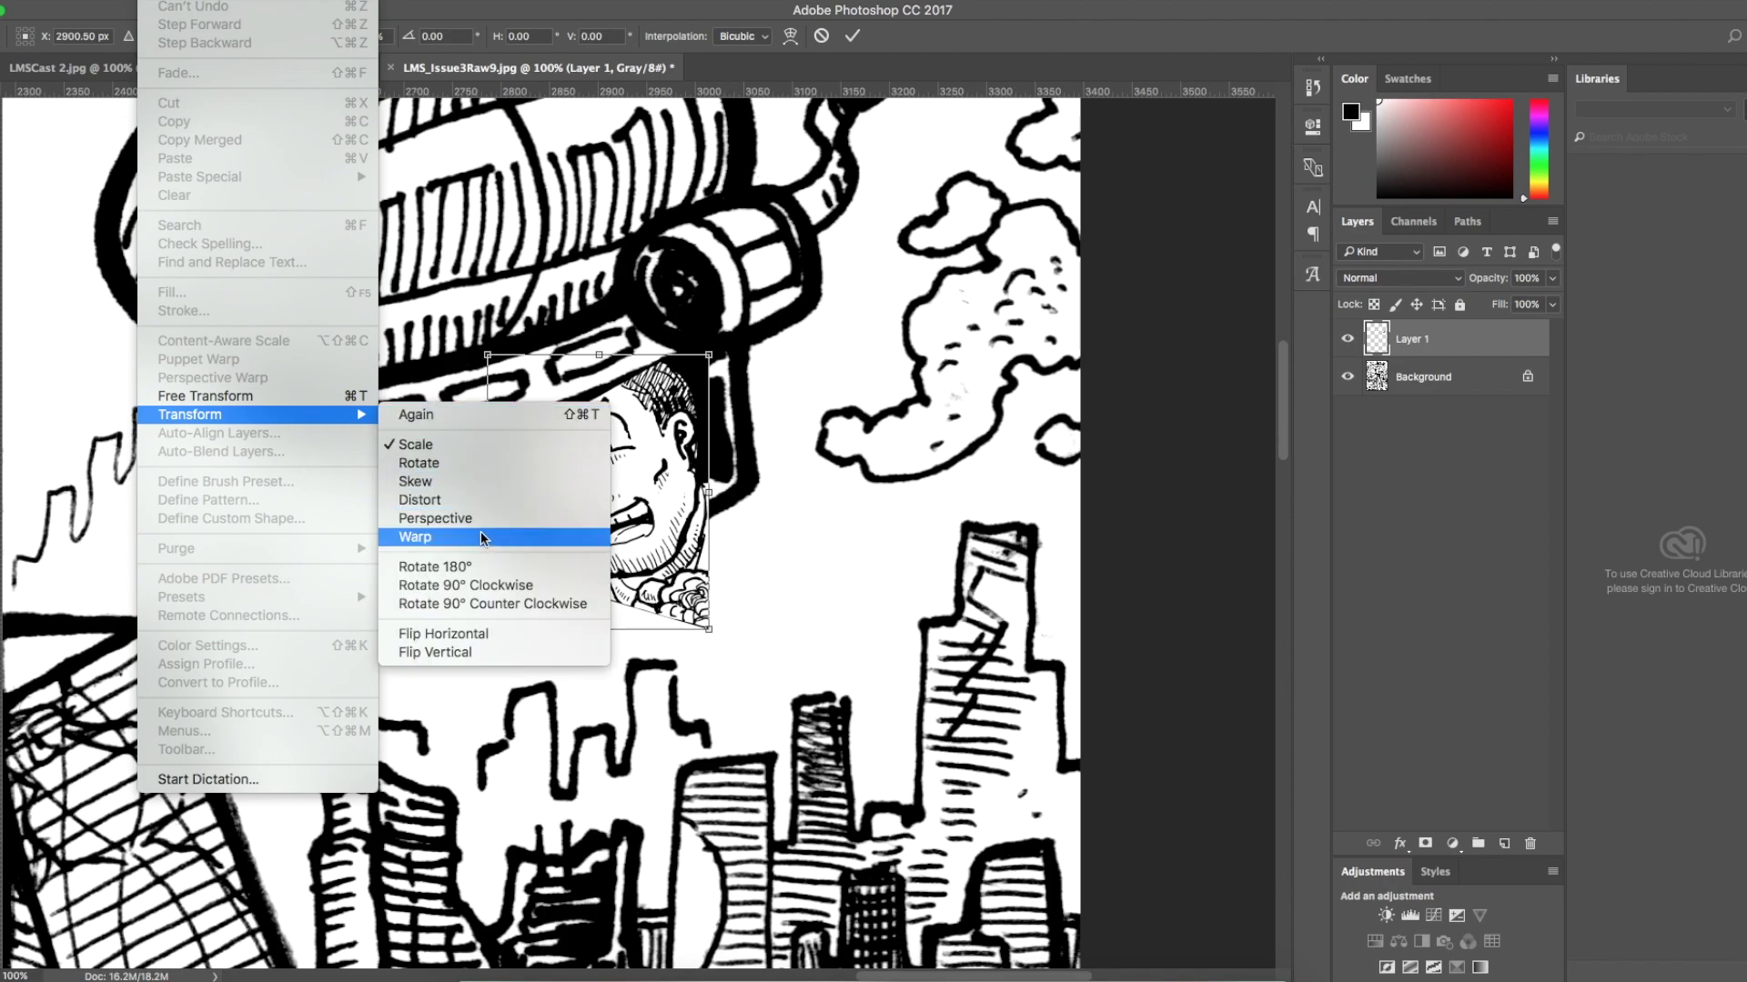
left_click(482, 481)
left_click_drag(598, 629, 628, 630)
left_click_drag(603, 359, 473, 382)
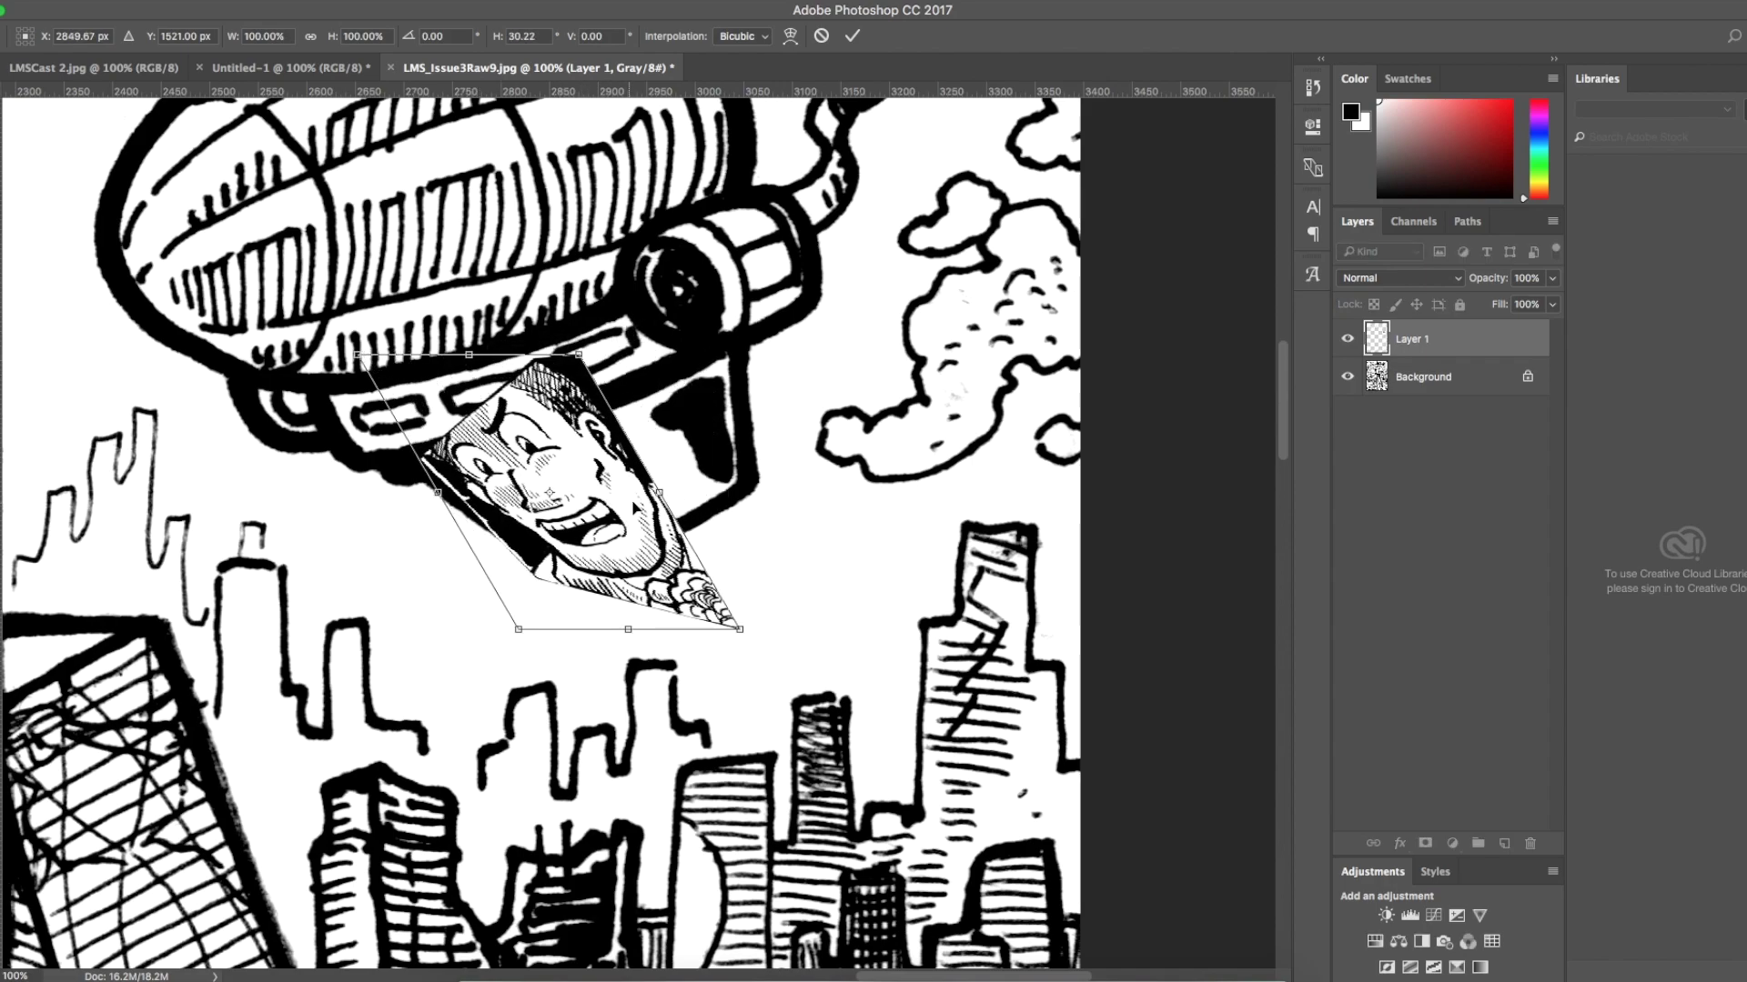
mouse_move(660, 492)
left_mouse_down()
mouse_move(671, 506)
mouse_move(657, 486)
left_mouse_up()
Apply a Perspective transform to the copied head, pulling its upper-right corner down and inward below the airship's windows.
left_click(190, 0)
mouse_move(153, 0)
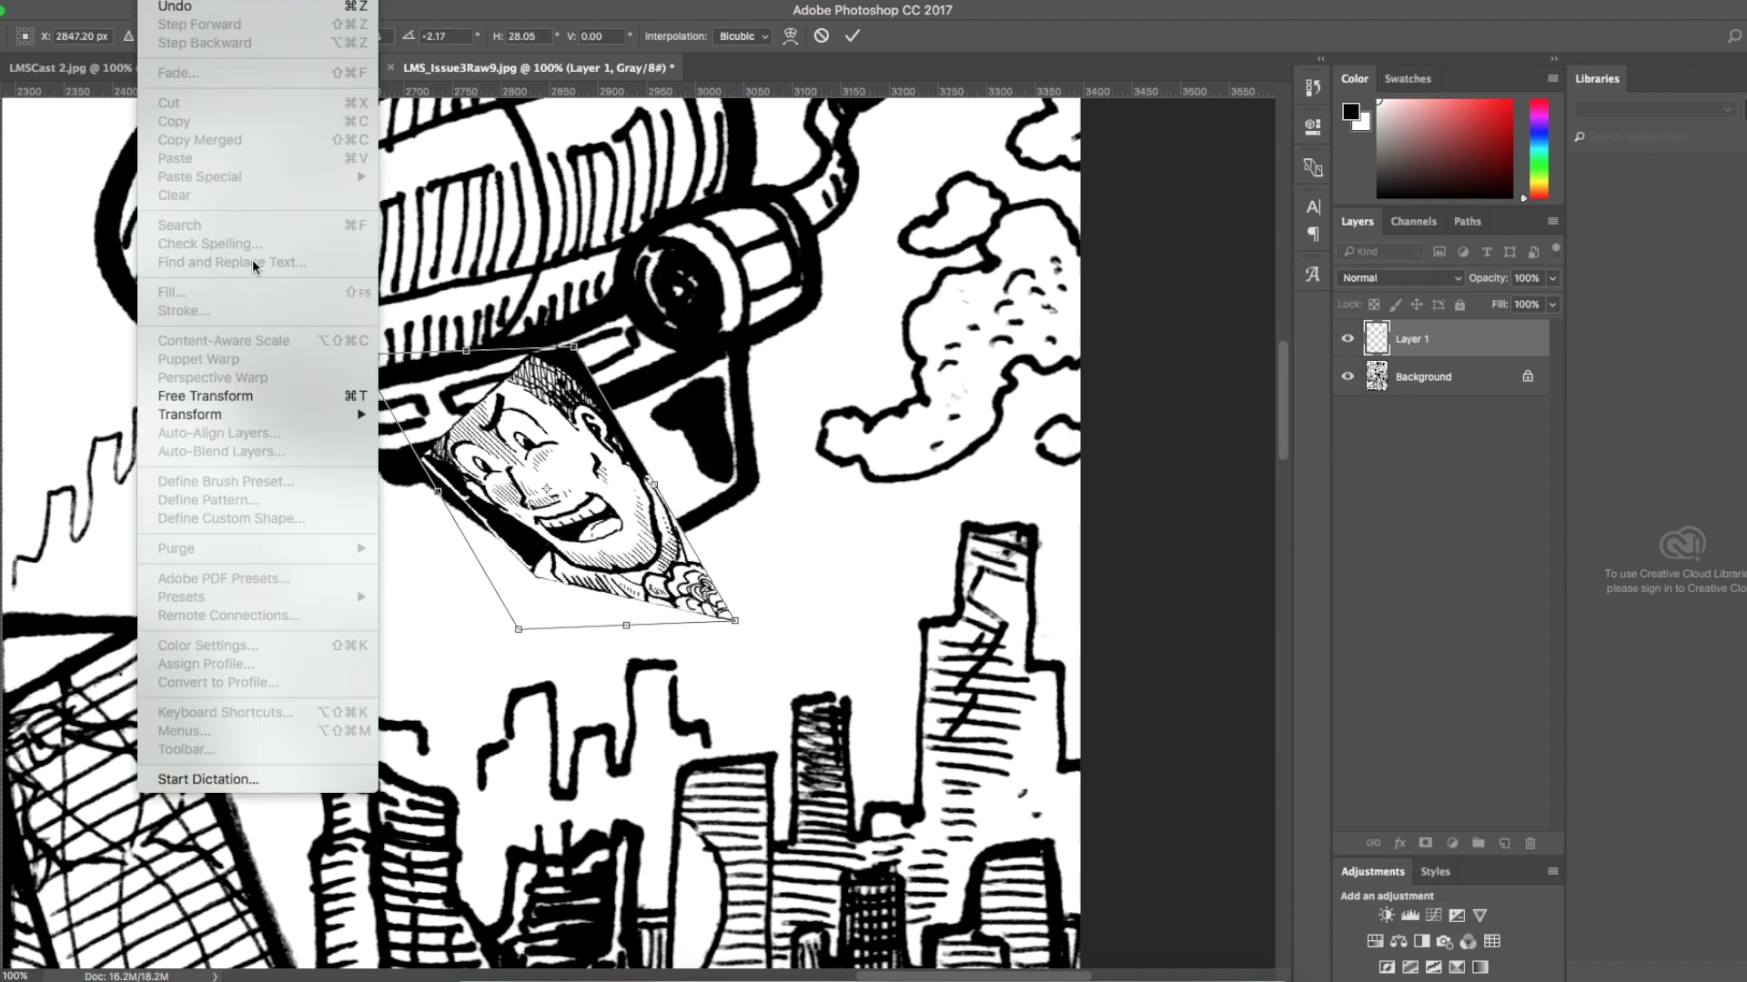
mouse_move(325, 414)
left_click(492, 519)
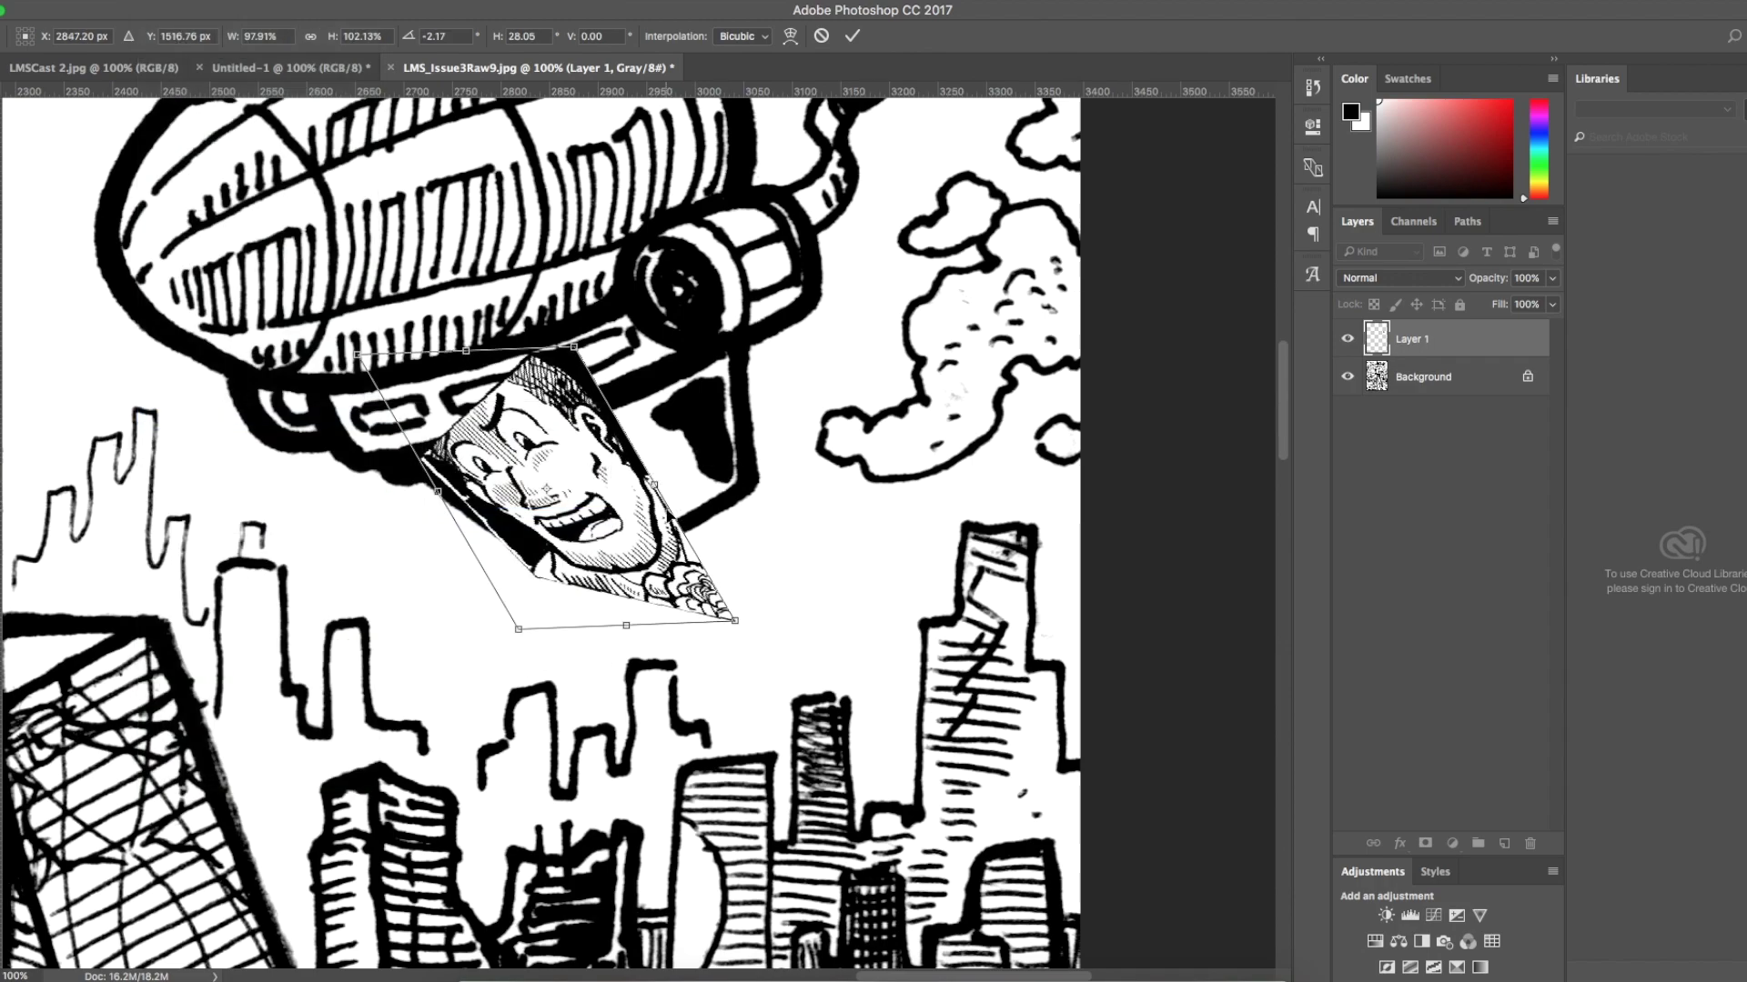
left_click_drag(577, 346, 613, 413)
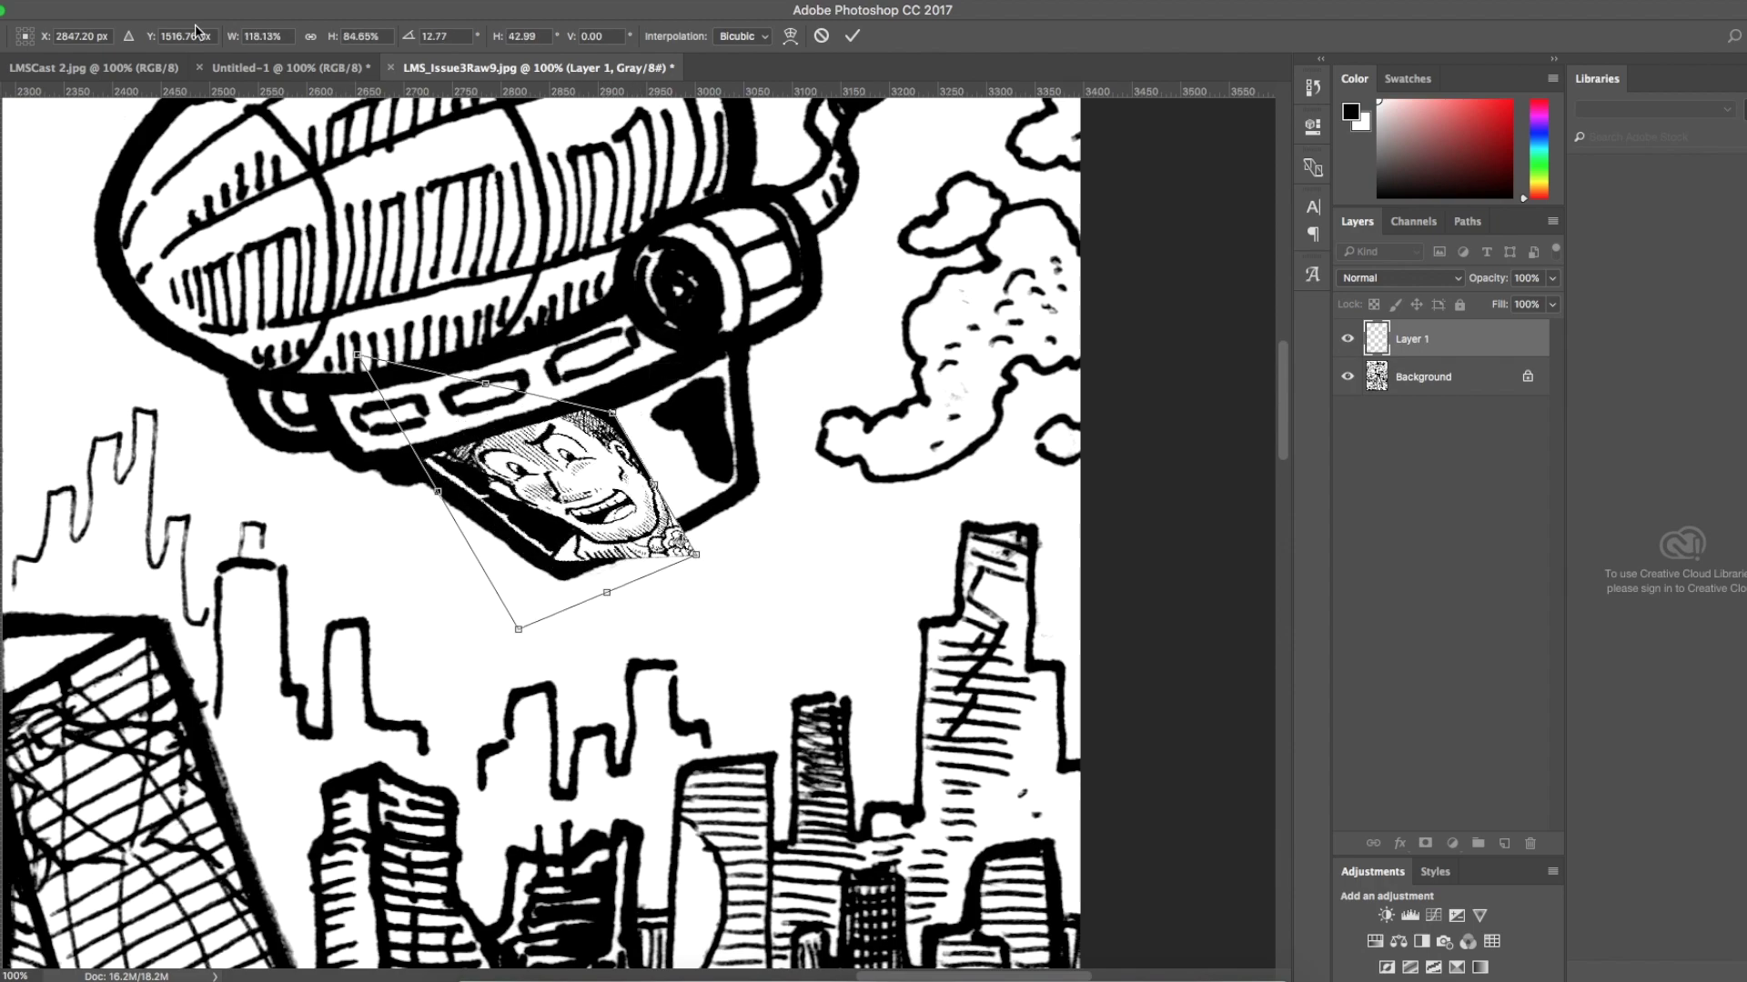
Scale the copied head sideways to about 132% width, extending its right side toward the end of the airship's screen.
left_click(160, 1)
mouse_move(272, 413)
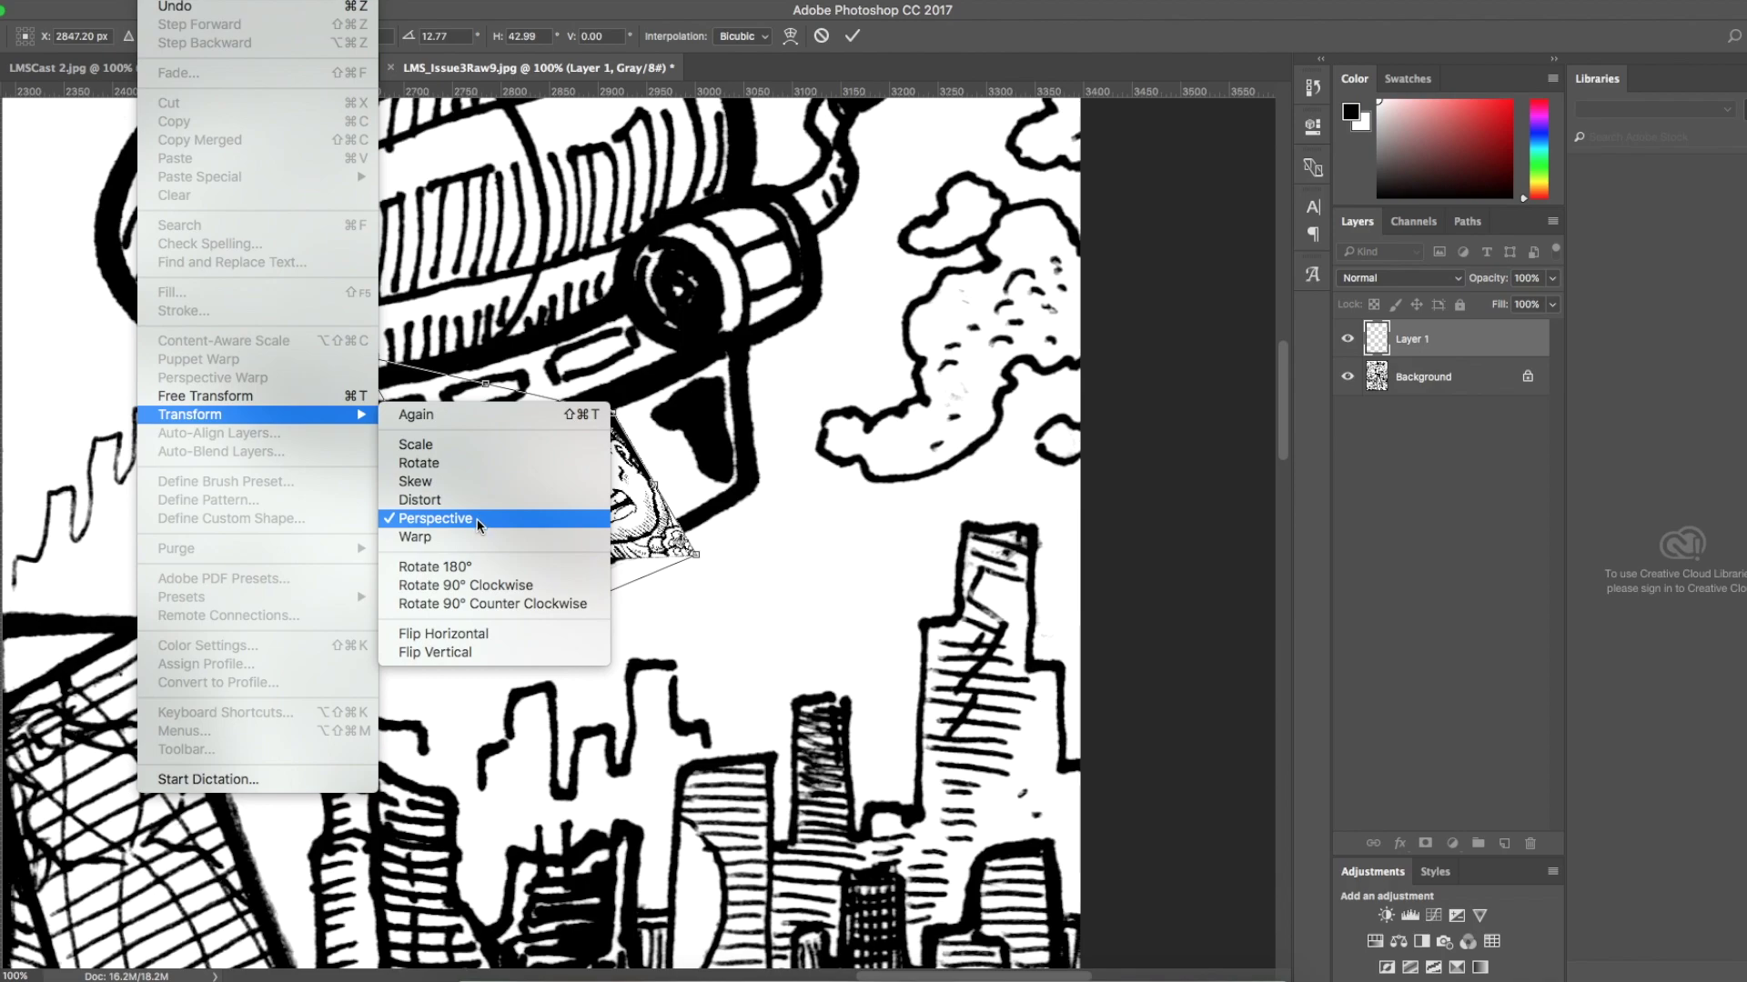
left_click(468, 442)
mouse_move(673, 484)
left_mouse_down()
mouse_move(708, 469)
mouse_move(671, 464)
left_mouse_up()
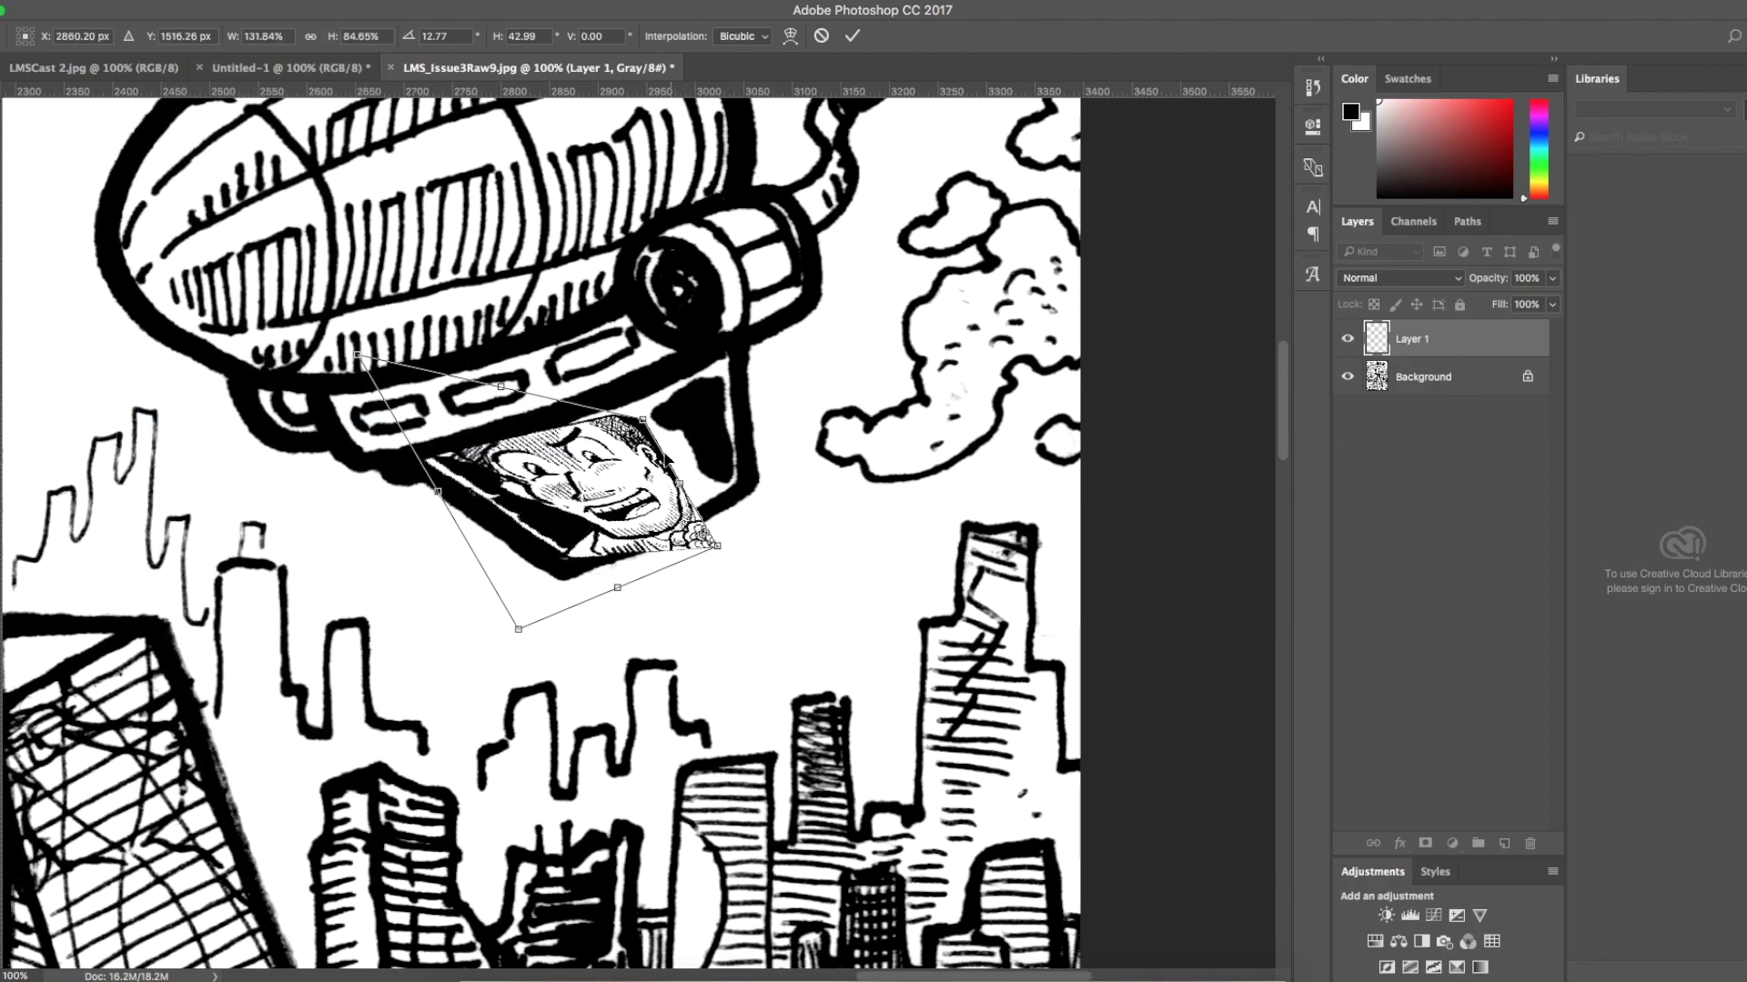
Warp the copied head so its upper-right and lower-right parts stretch out to the right edge of the airship's screen.
left_click(159, 1)
mouse_move(291, 424)
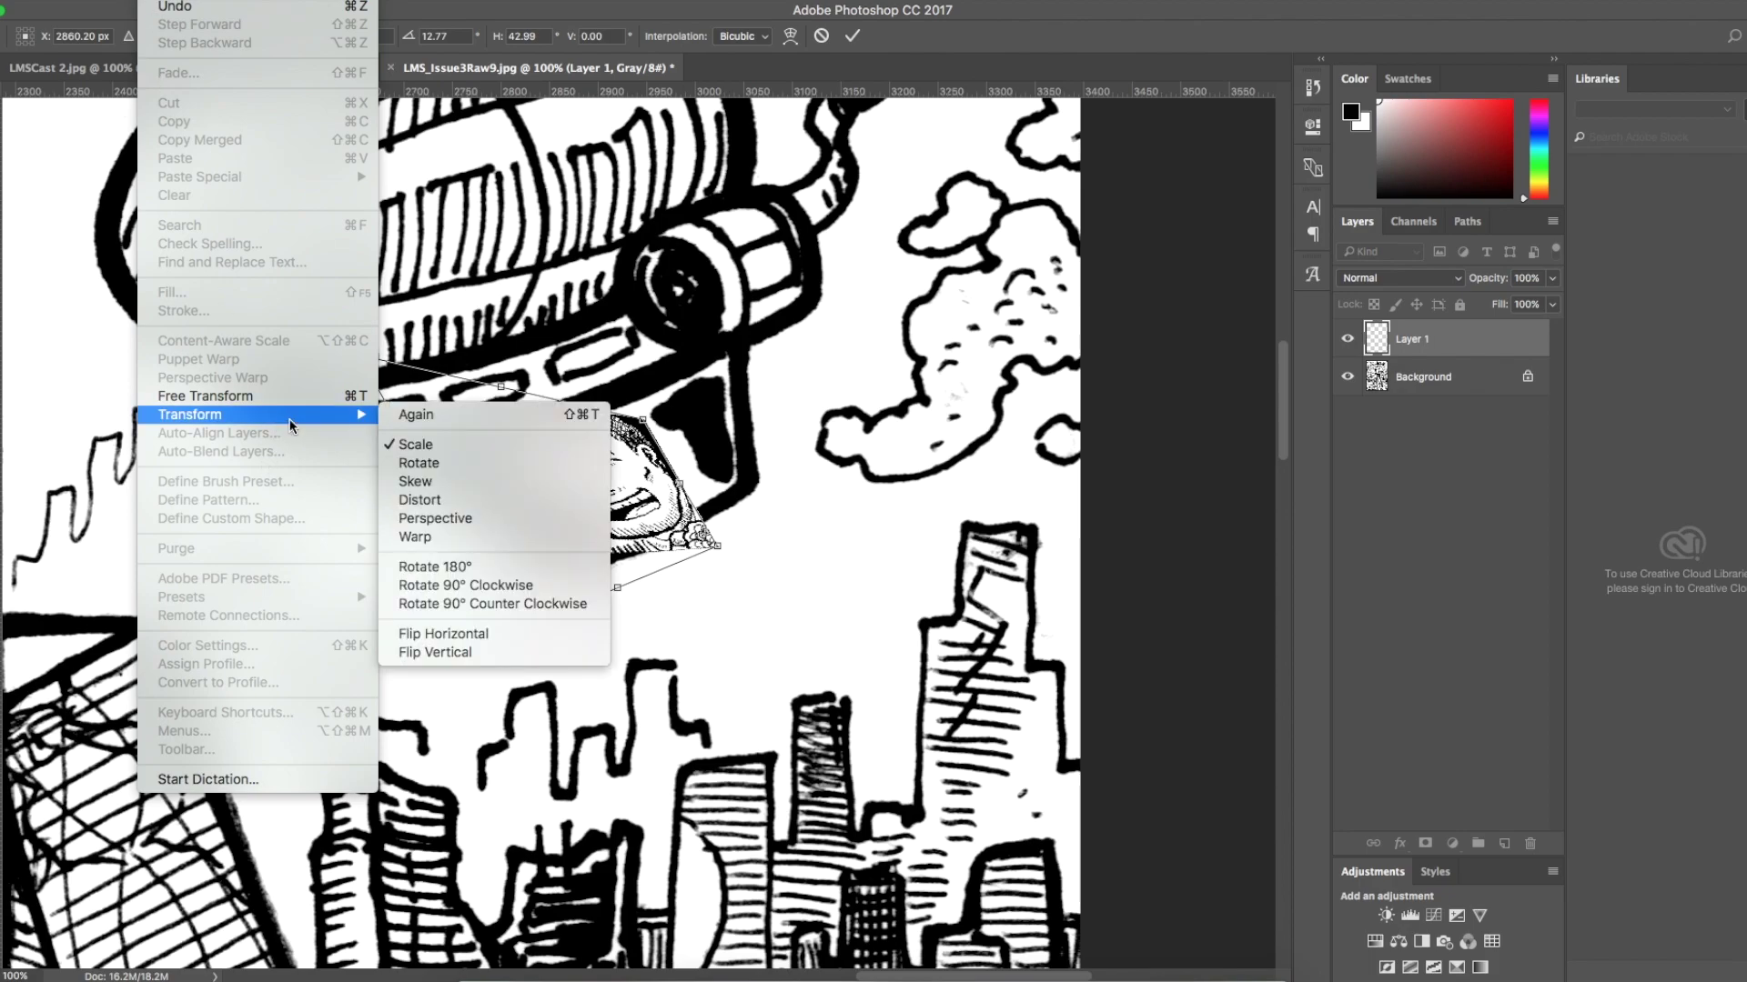
left_click(499, 537)
left_click_drag(643, 420, 728, 360)
left_click_drag(721, 455, 705, 471)
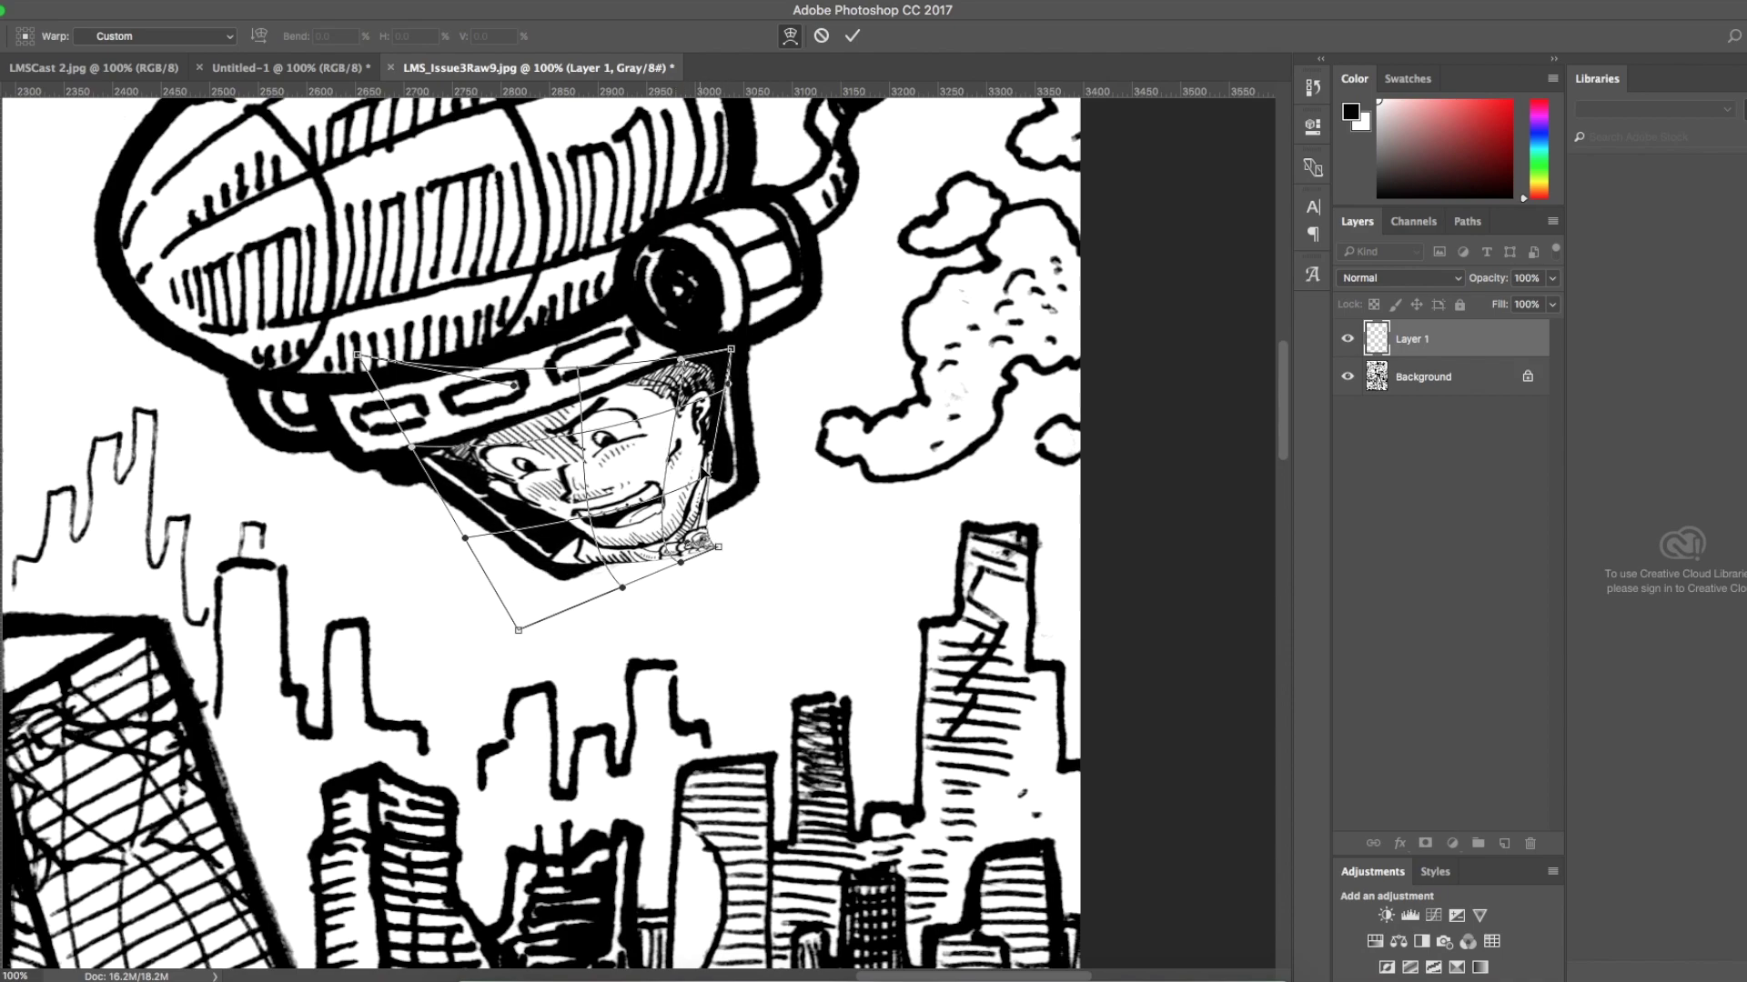
left_click_drag(719, 532, 731, 451)
mouse_move(640, 499)
left_mouse_down()
mouse_move(573, 516)
mouse_move(635, 521)
left_mouse_up()
Pull the warp's lower-left corner up into the screen, adjust the upper edge and the area around the eyes, and apply the warp.
left_click_drag(520, 635, 485, 529)
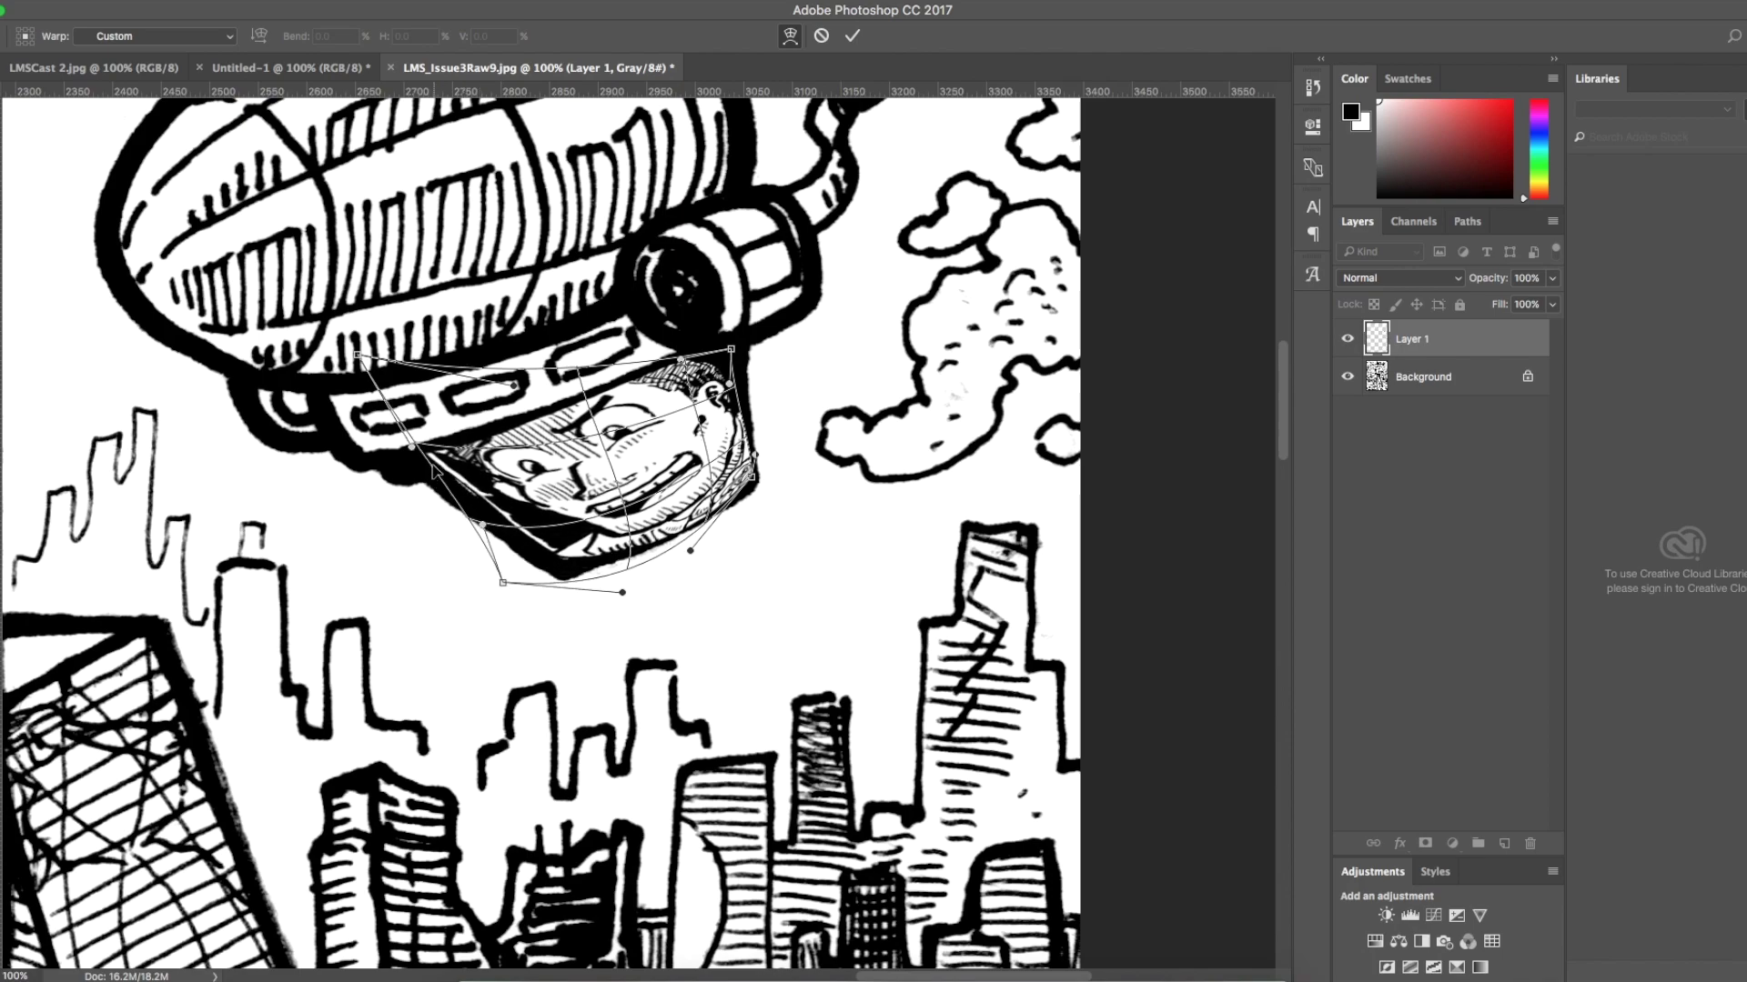
left_click_drag(624, 422, 619, 423)
left_click_drag(680, 361, 716, 360)
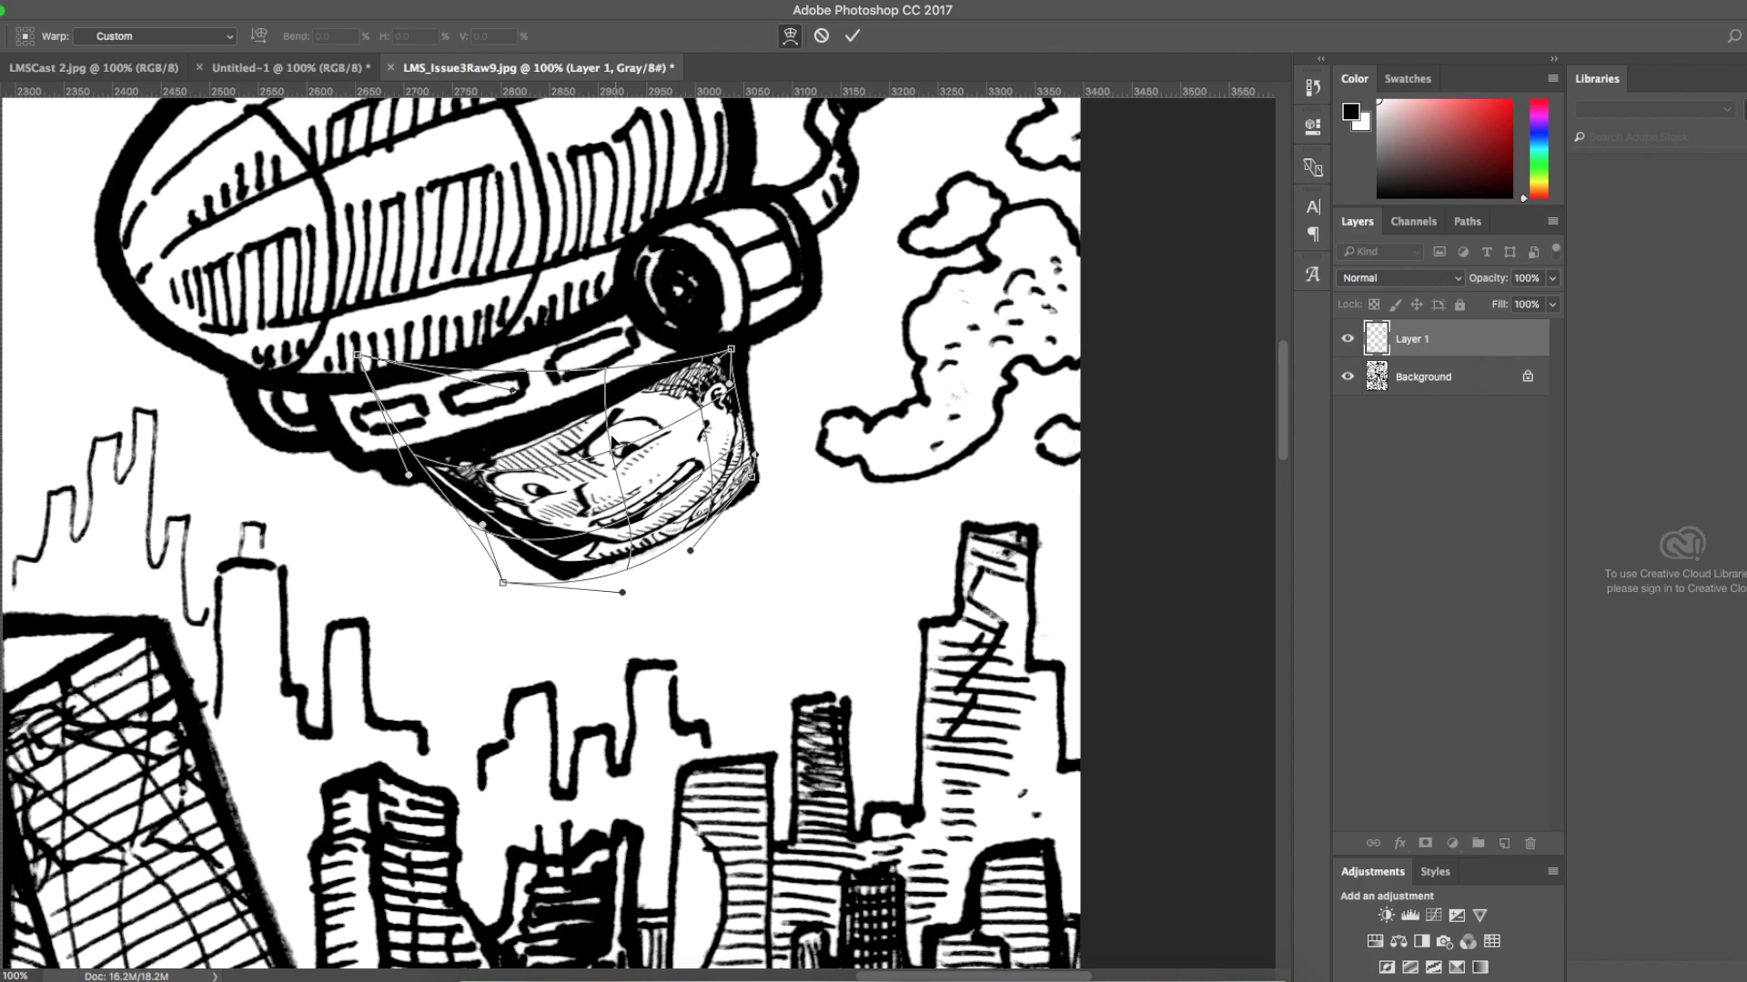
mouse_move(613, 442)
left_mouse_down()
mouse_move(600, 406)
mouse_move(606, 435)
left_mouse_up()
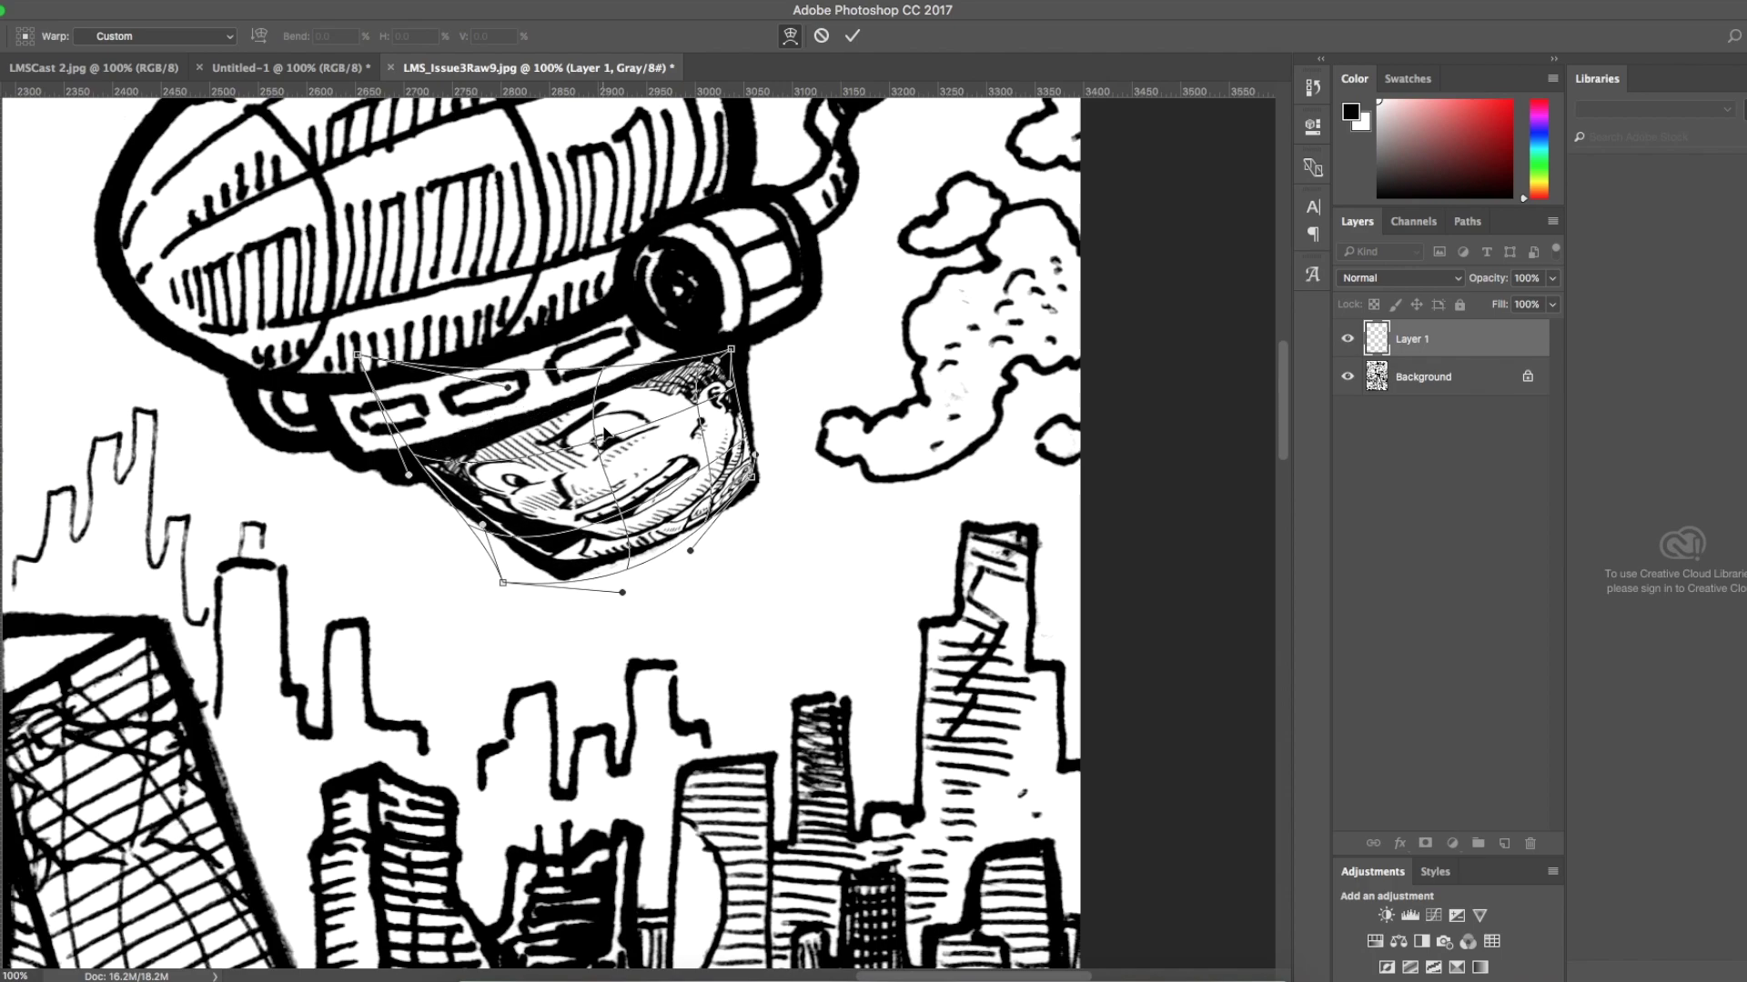
key("Return")
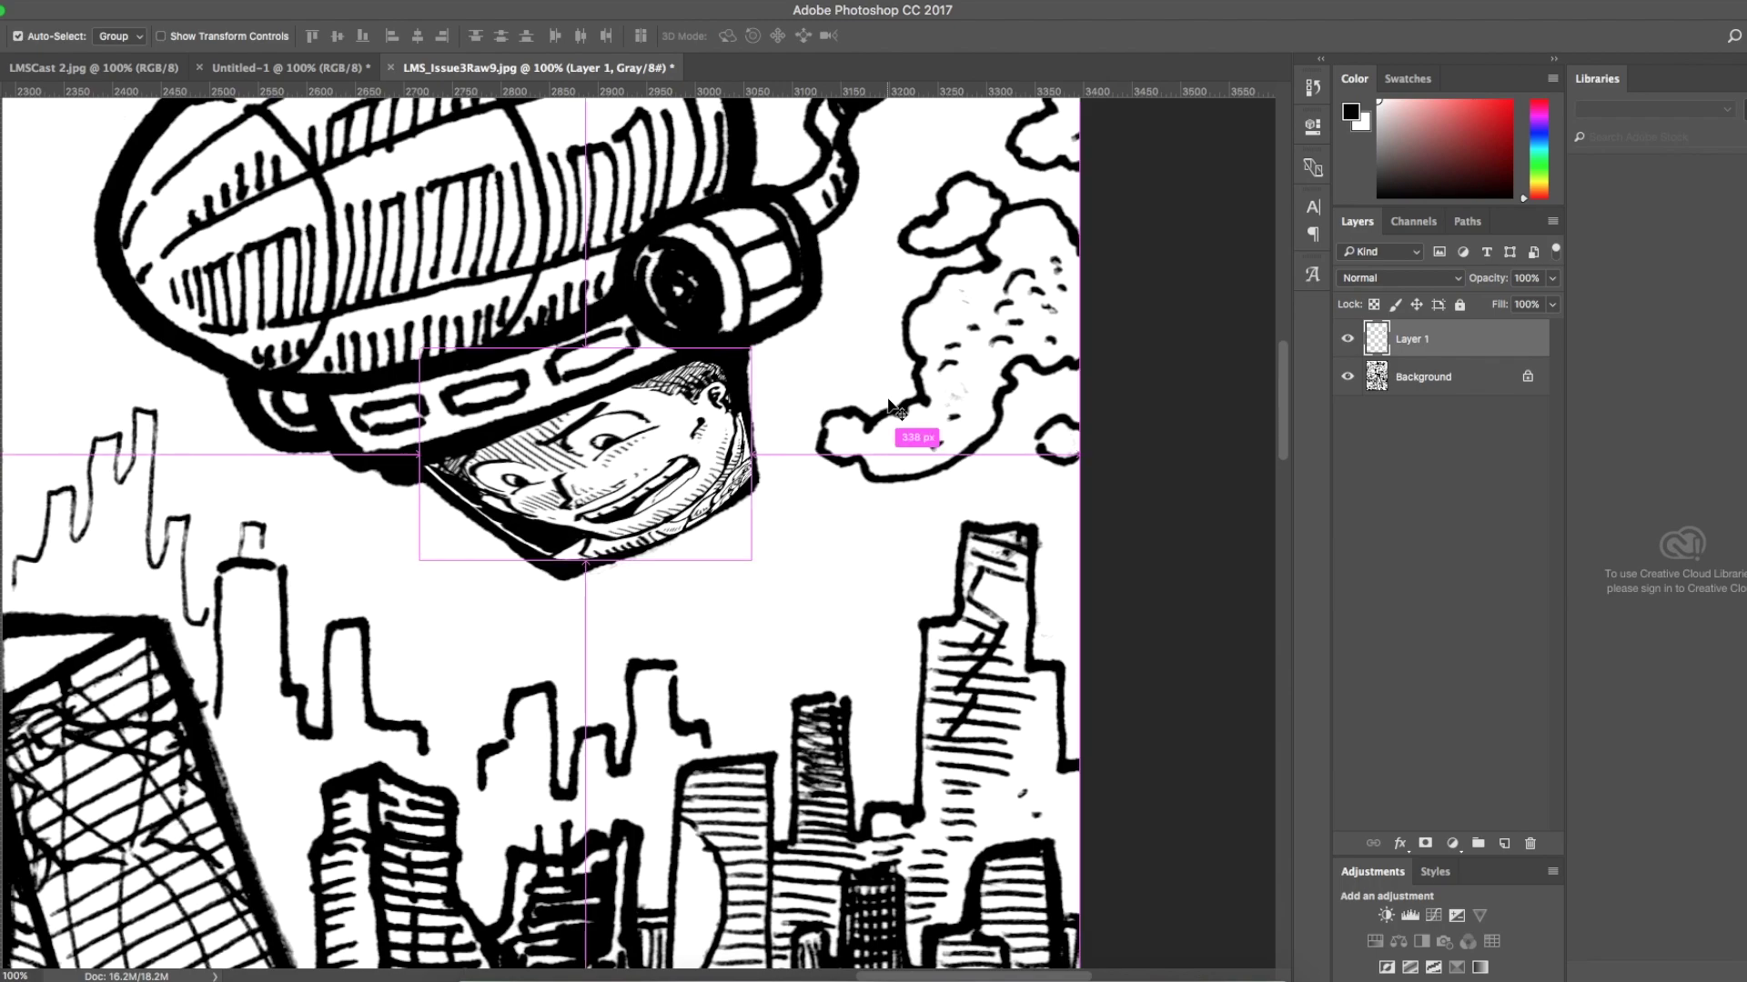
Outline the airship's four-sided screen around the face with the Polygonal Lasso and invert the selection.
key("super+plus")
scroll(760, 420, "up", 3)
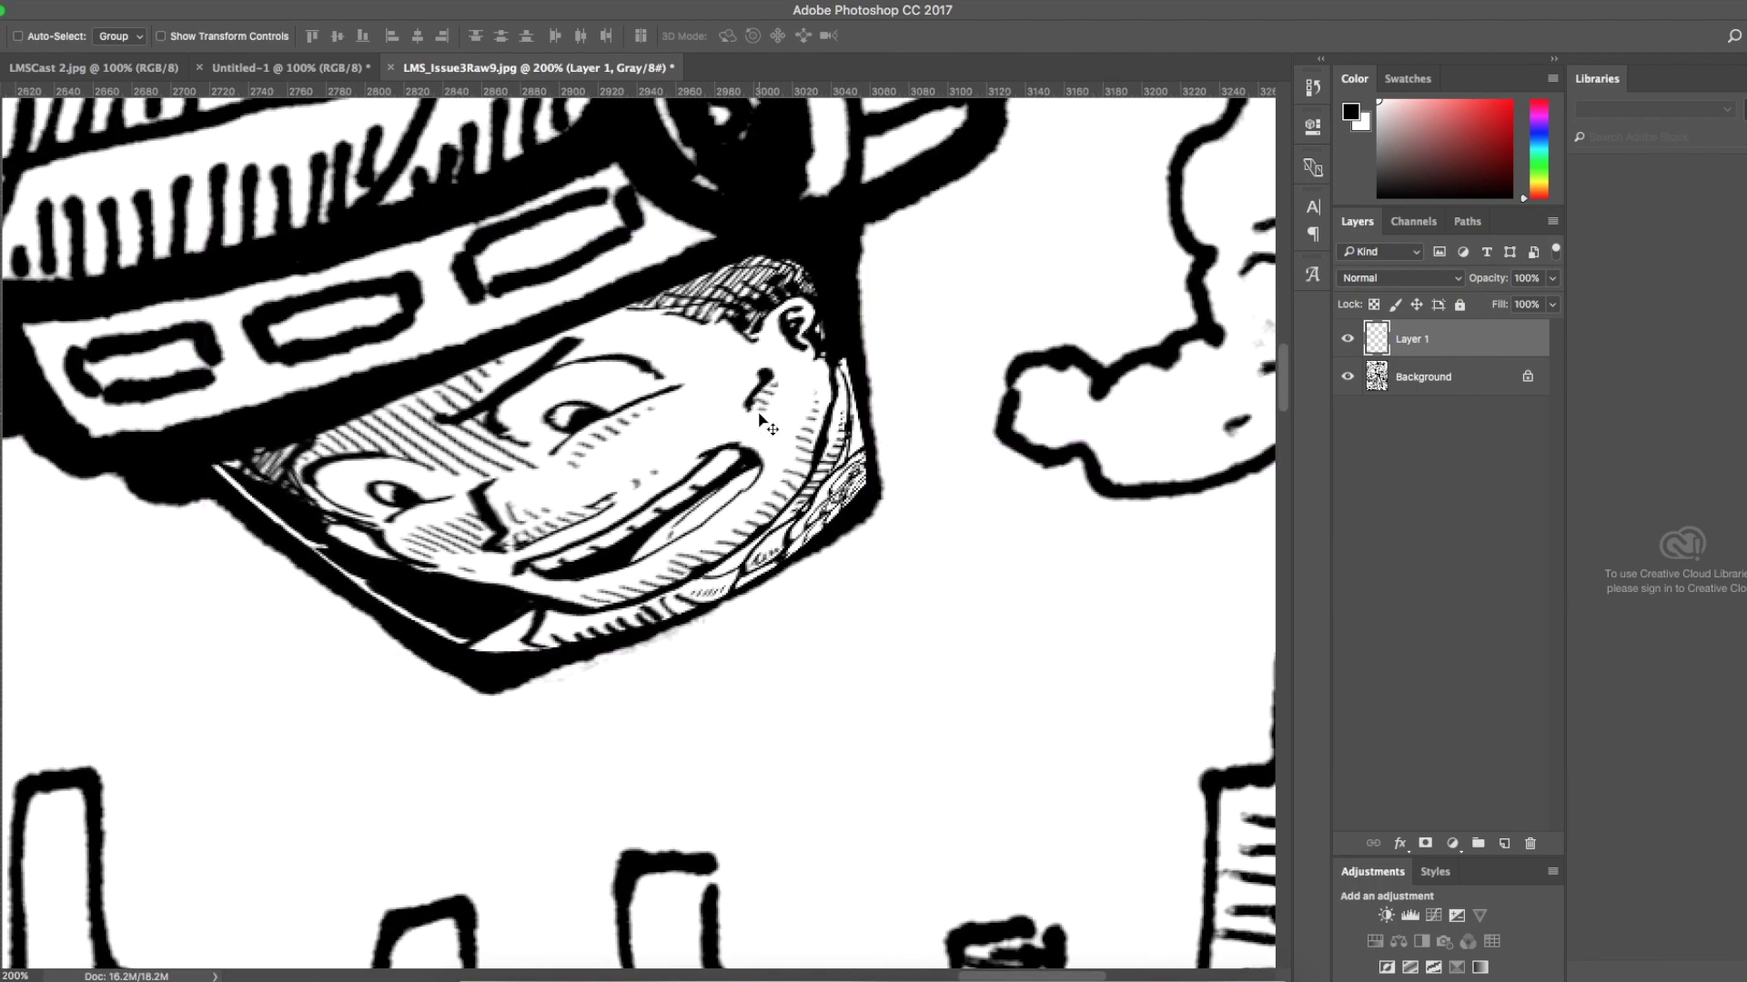
key("l")
left_click(216, 465)
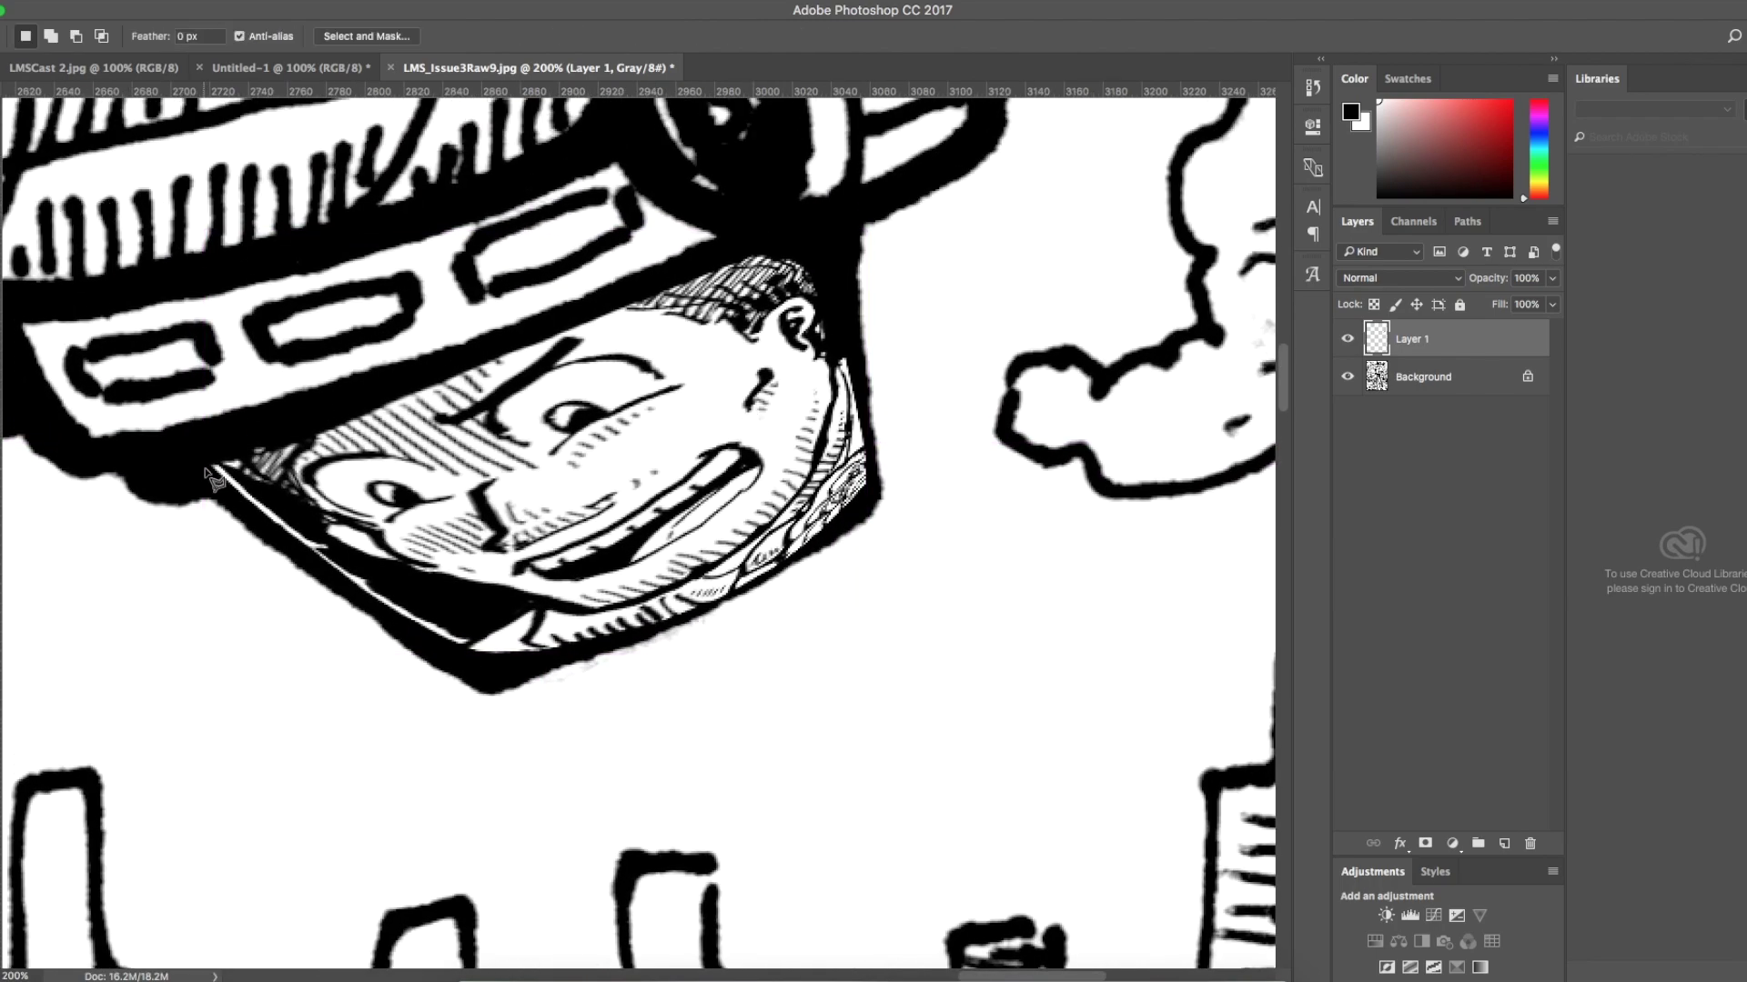
left_click(810, 253)
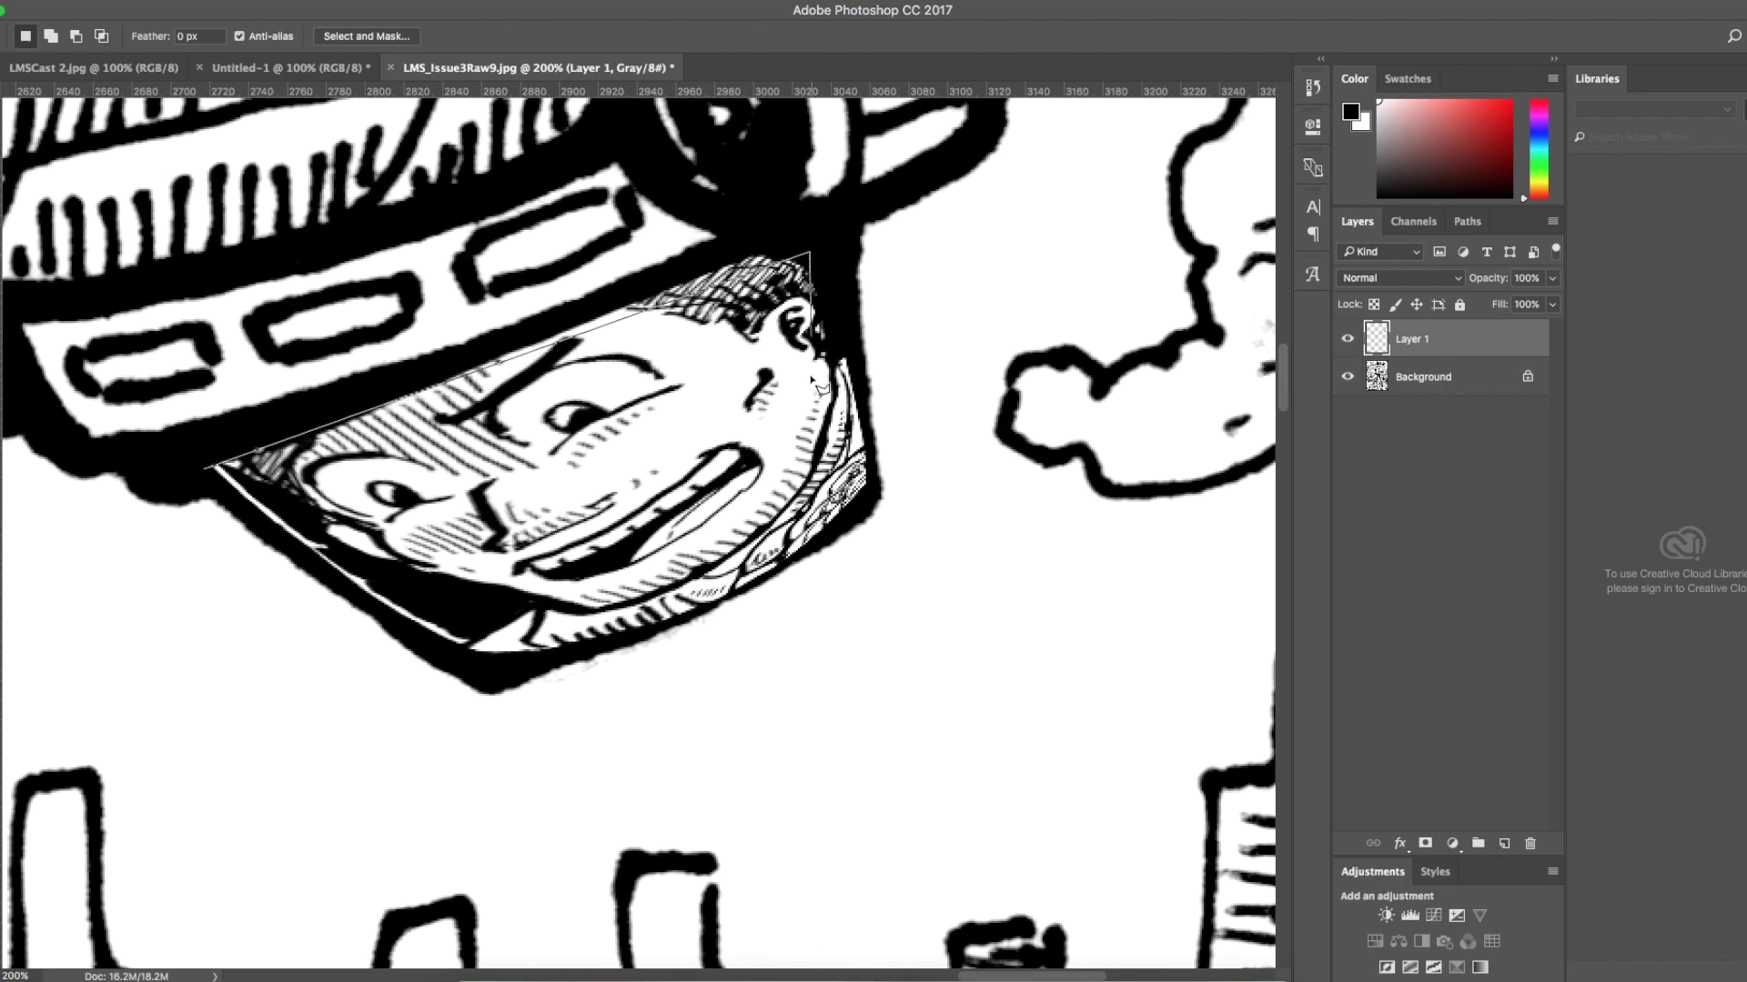
left_click(862, 499)
left_click(497, 662)
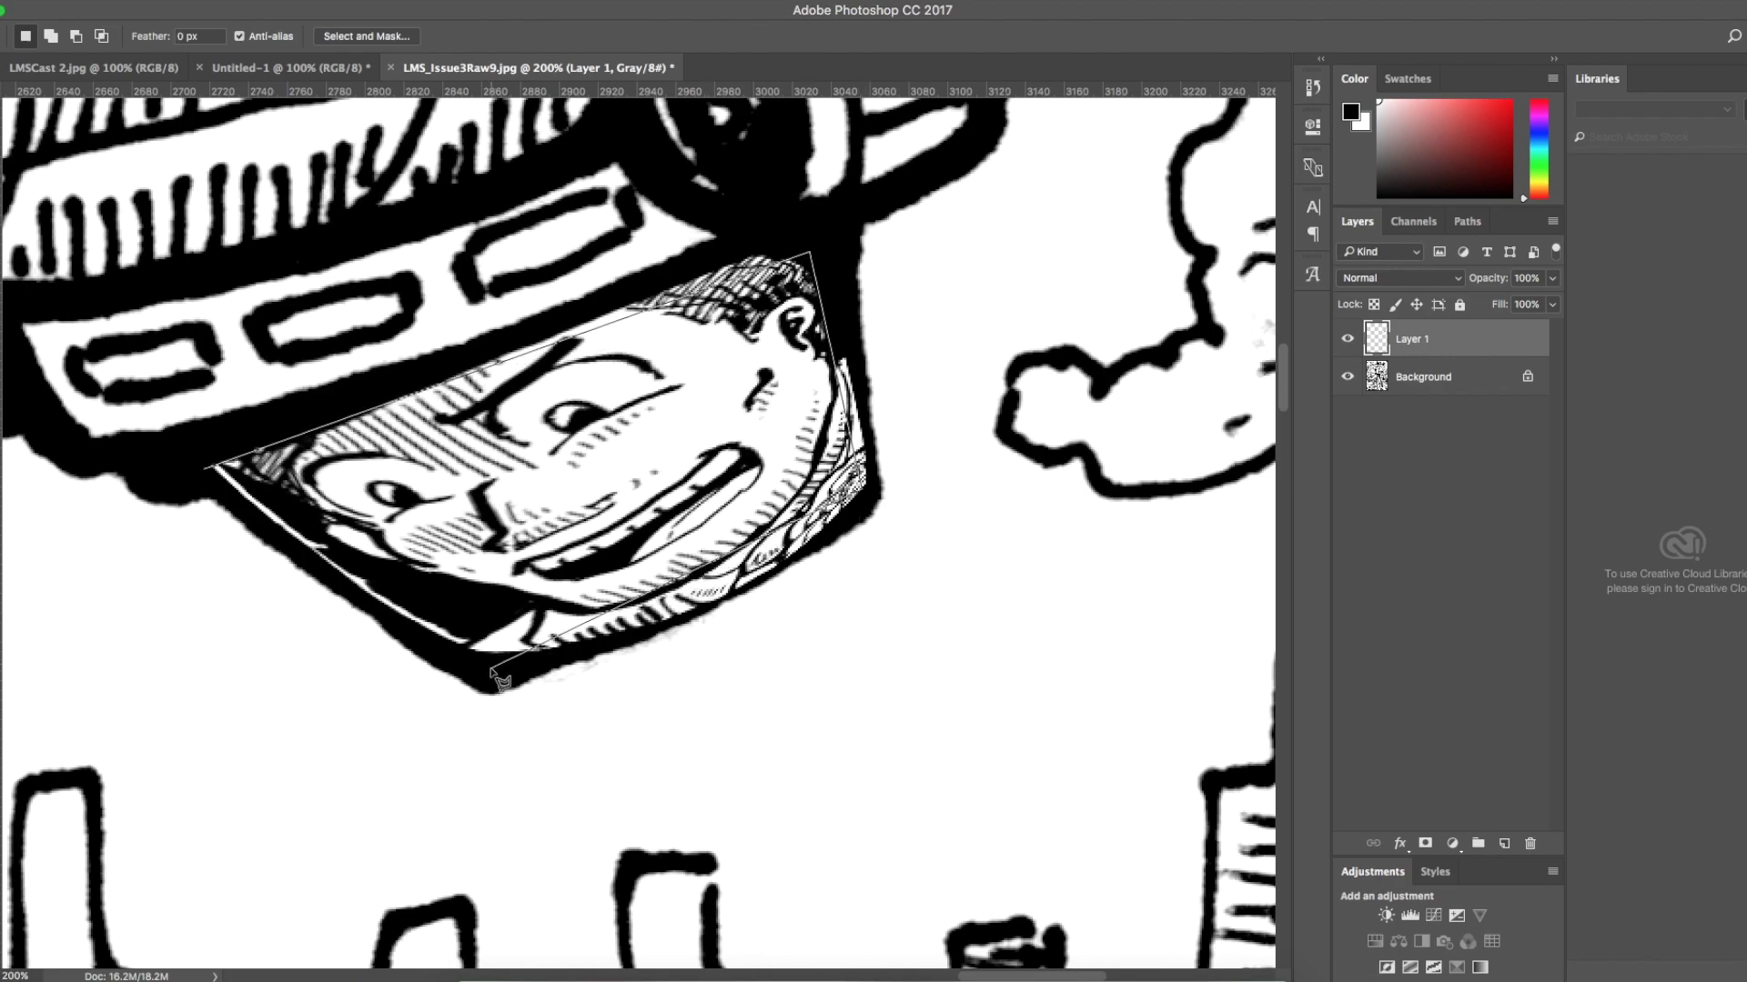
left_click(210, 472)
key("b")
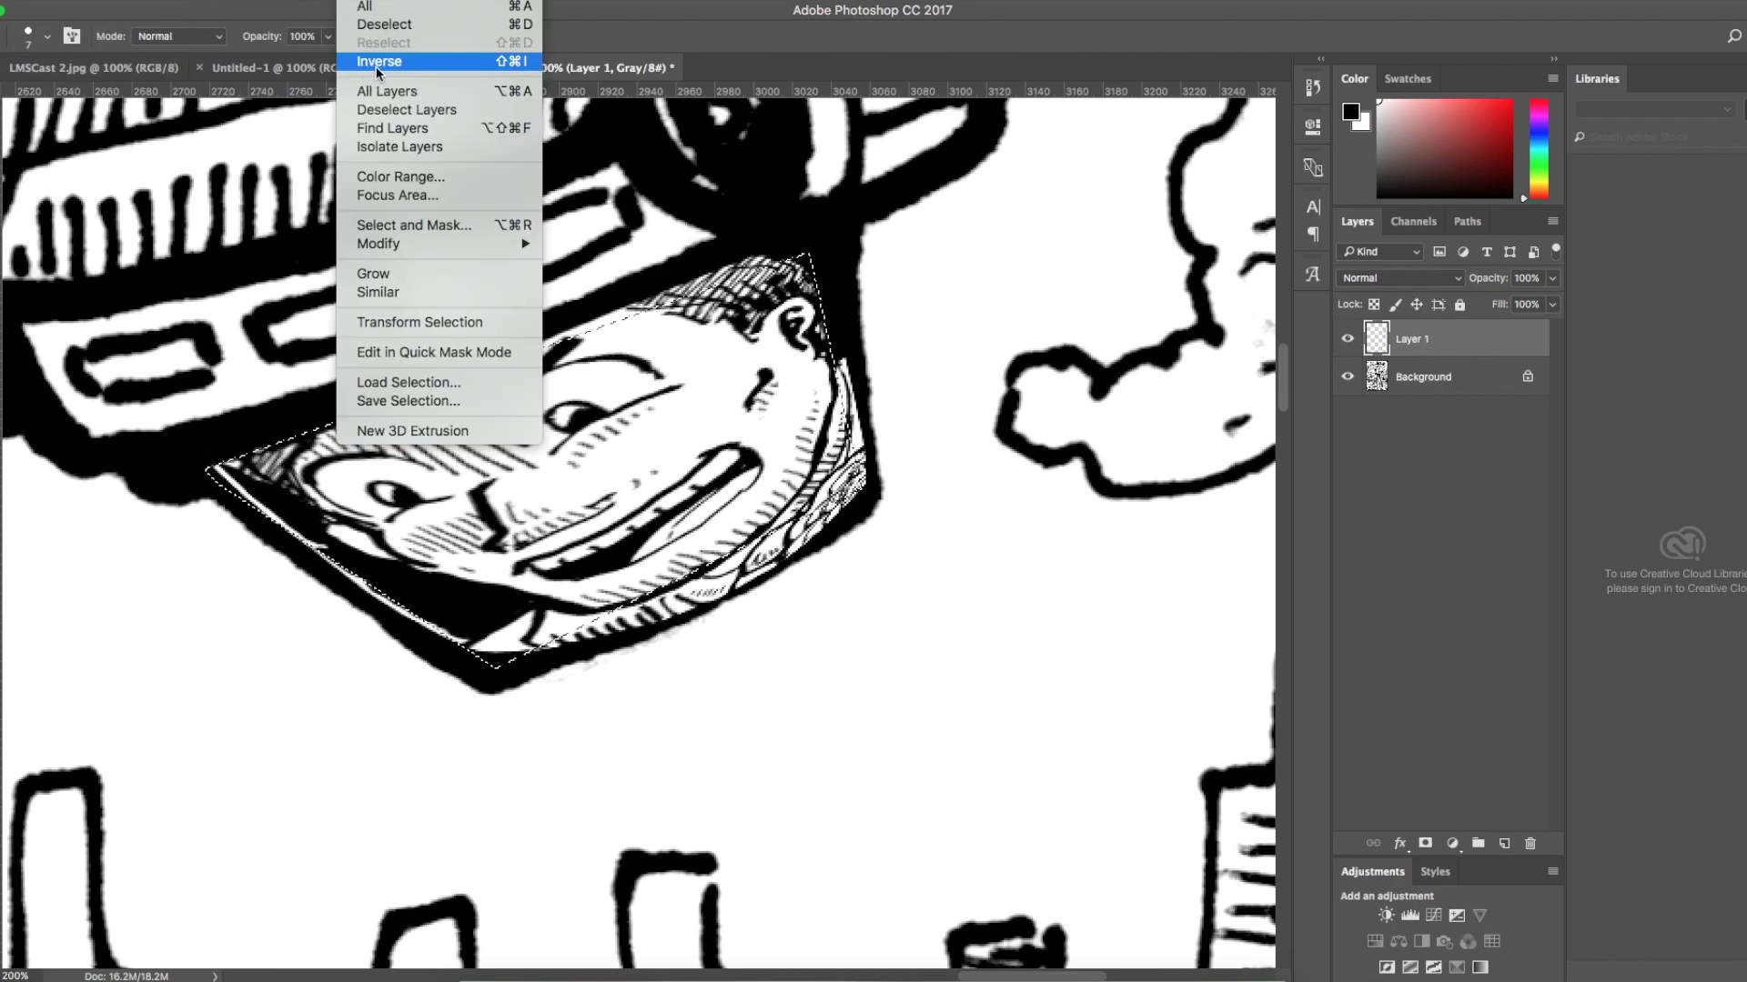
left_click(373, 64)
Paint the screen's frame black around the face with a 15 px pencil, covering the overlapping head artwork, and deselect.
key("bracketright")
key("bracketright")
key("bracketright")
key("bracketright")
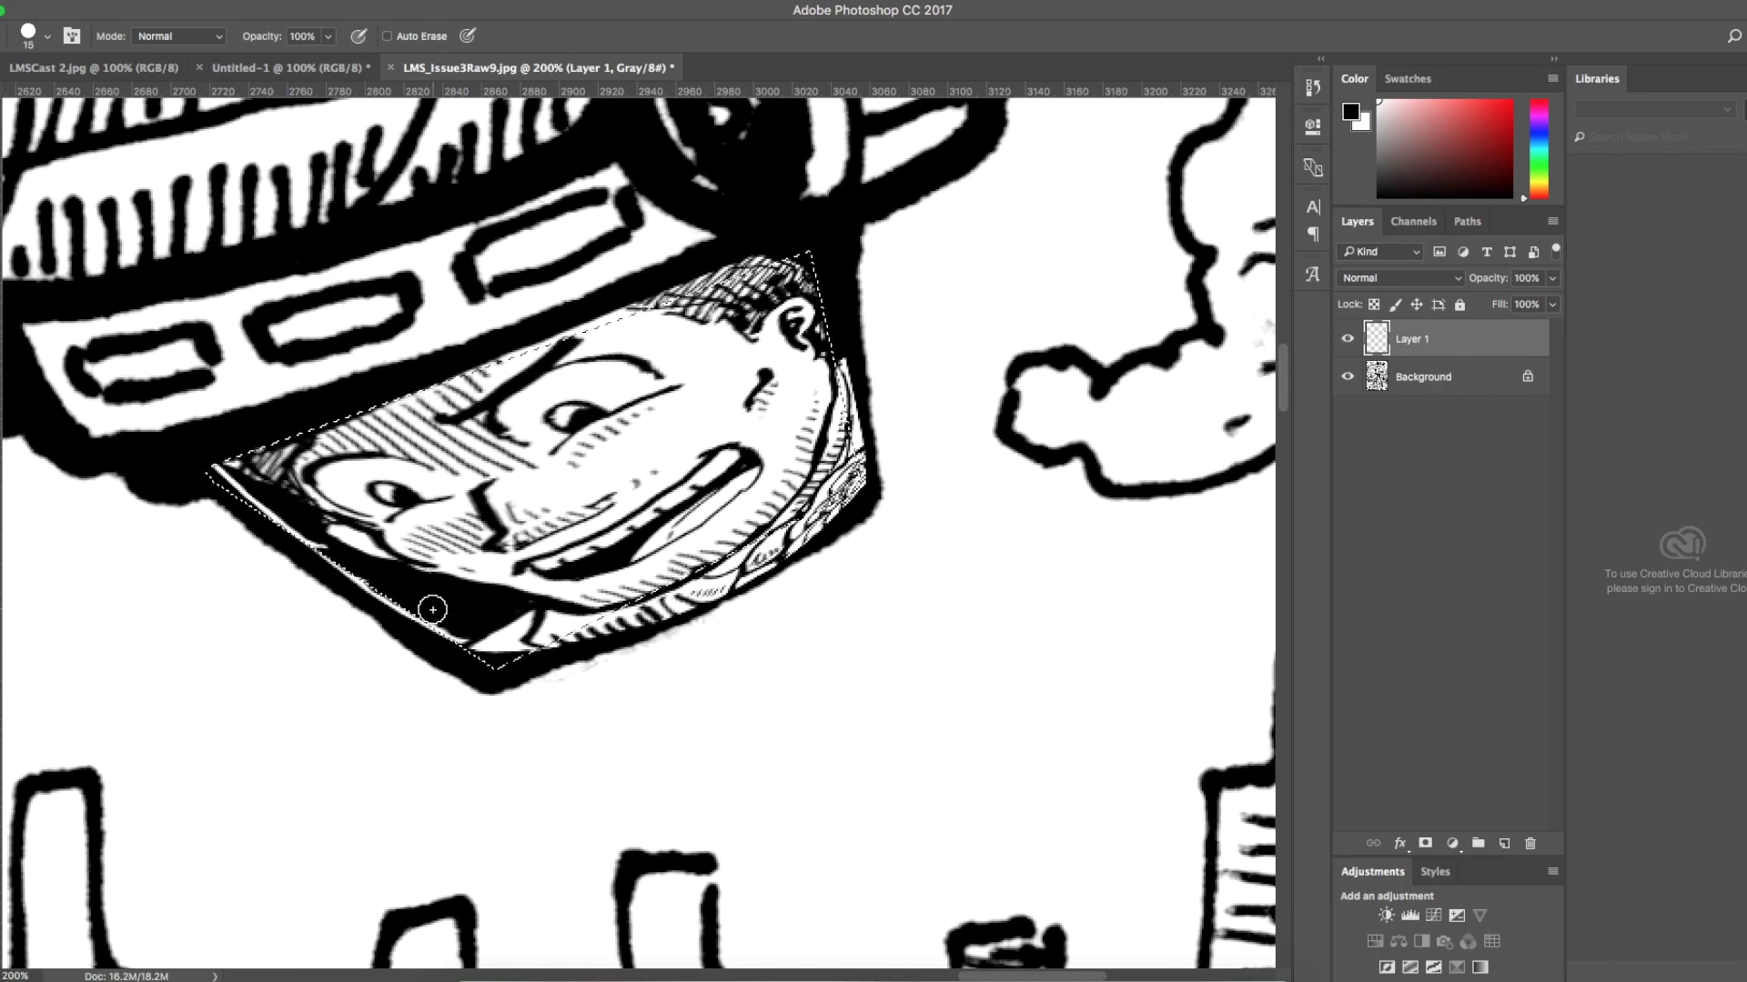
mouse_move(300, 539)
left_mouse_down()
mouse_move(484, 660)
mouse_move(661, 612)
left_mouse_up()
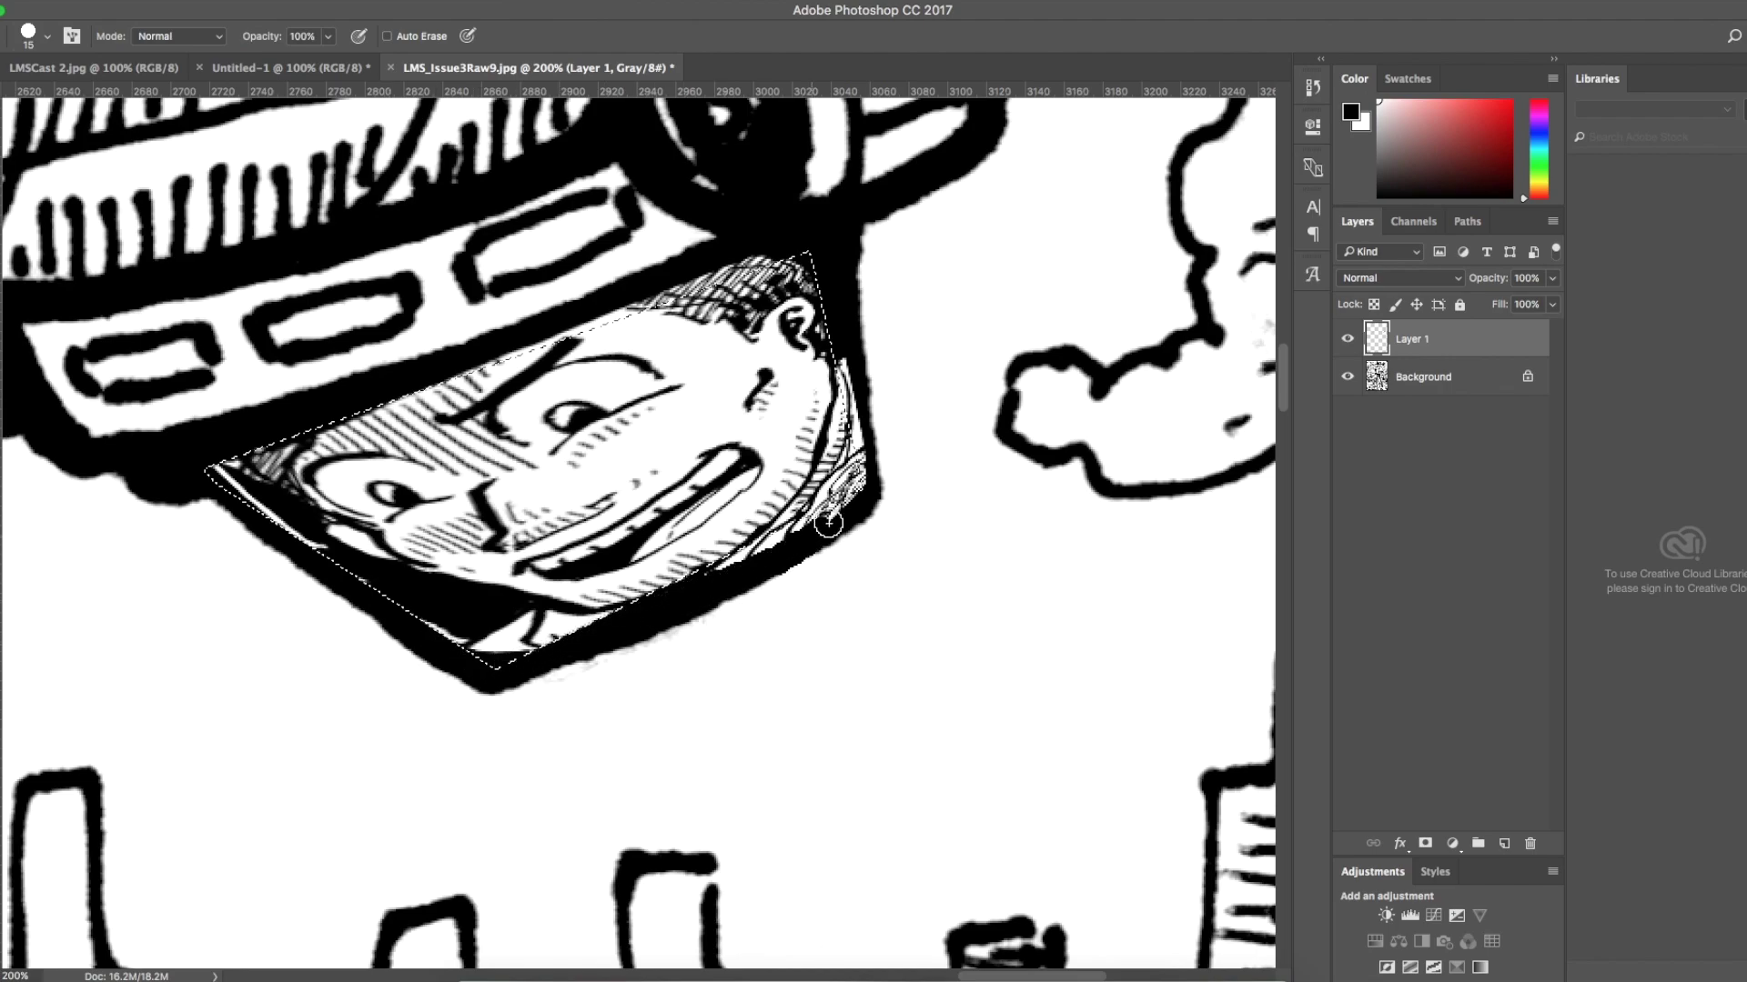
mouse_move(857, 478)
left_mouse_down()
mouse_move(808, 245)
mouse_move(248, 438)
mouse_move(715, 270)
left_mouse_up()
key("ctrl+d")
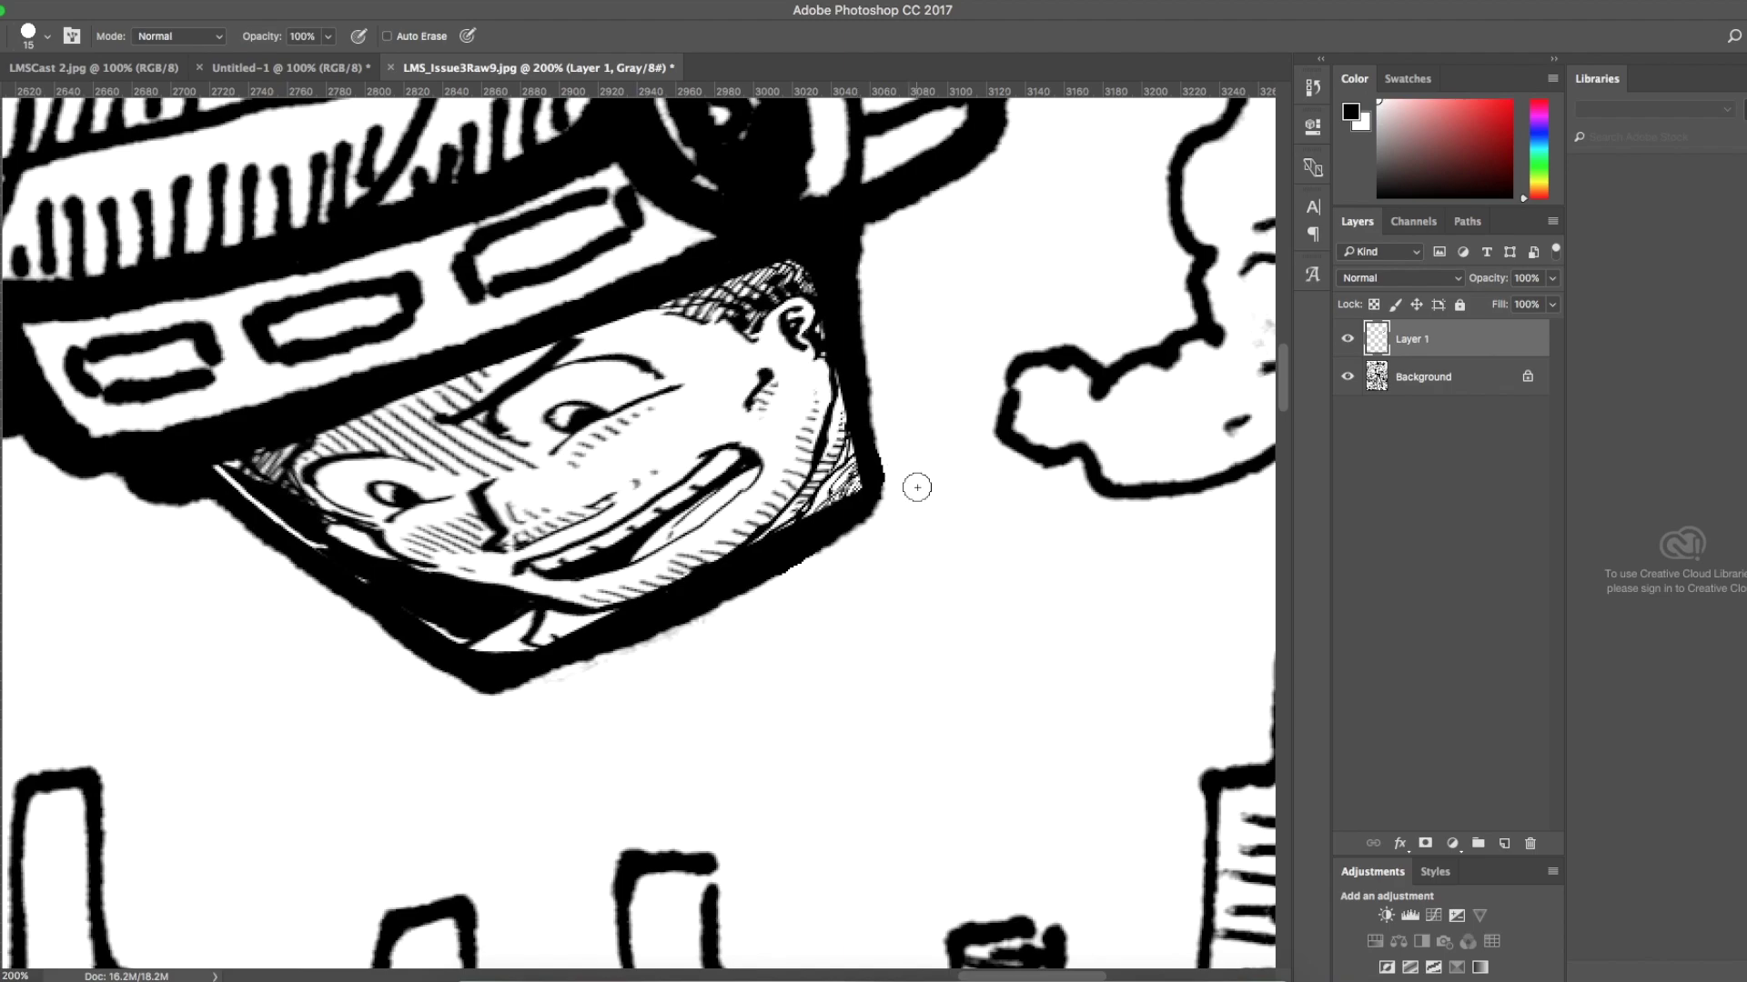
Check the airship's screen against the whole panel and merge the head layer into the Background.
key("ctrl+minus")
key("ctrl+minus")
key("ctrl+minus")
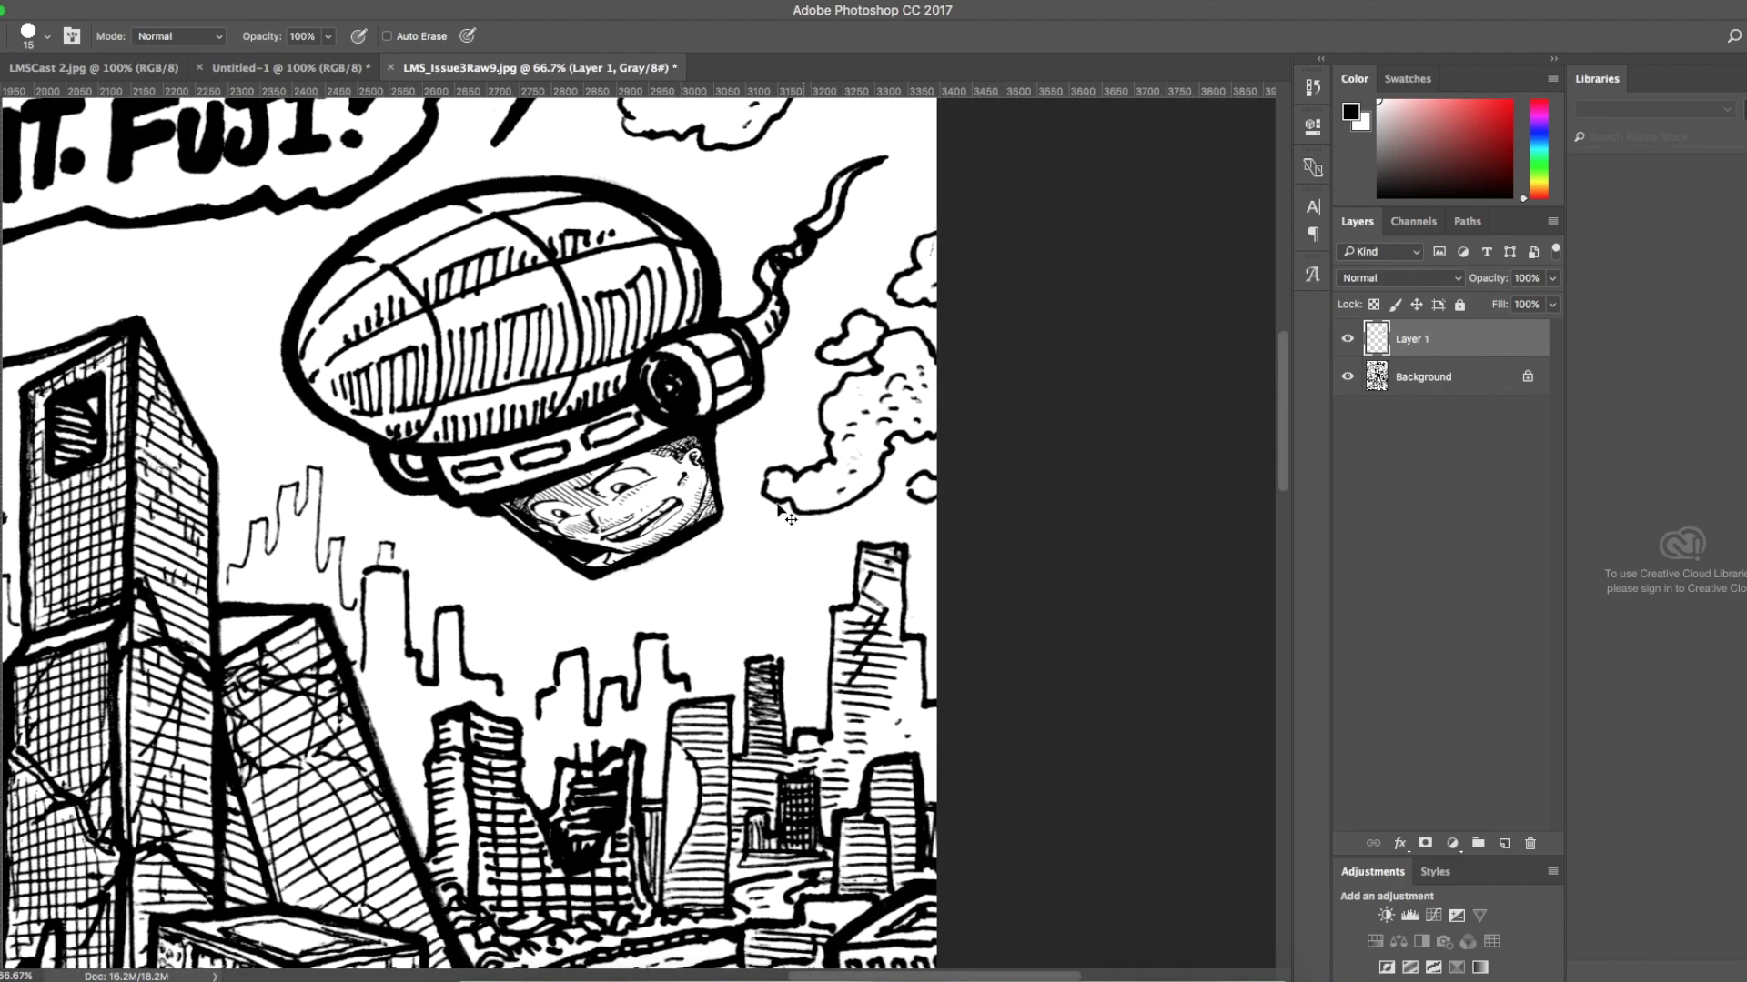
key("ctrl+minus")
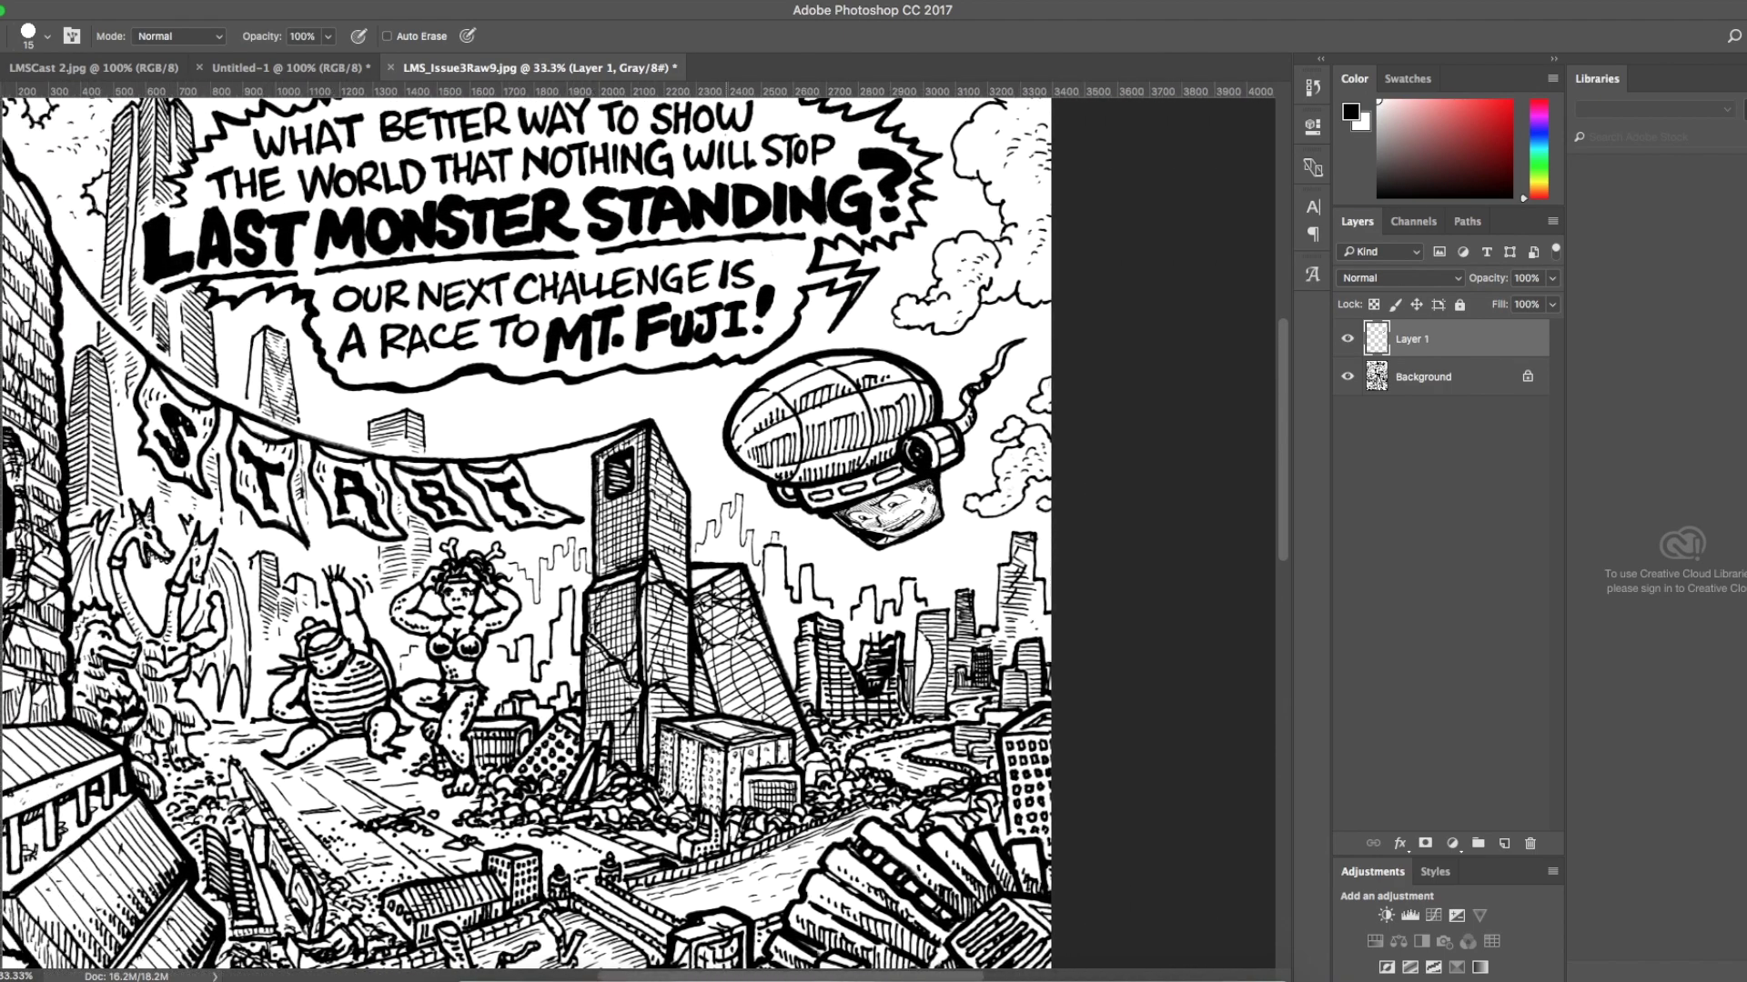
scroll(801, 532, "down", 5)
scroll(801, 532, "left", 5)
scroll(800, 533, "up", 5)
scroll(801, 533, "right", 5)
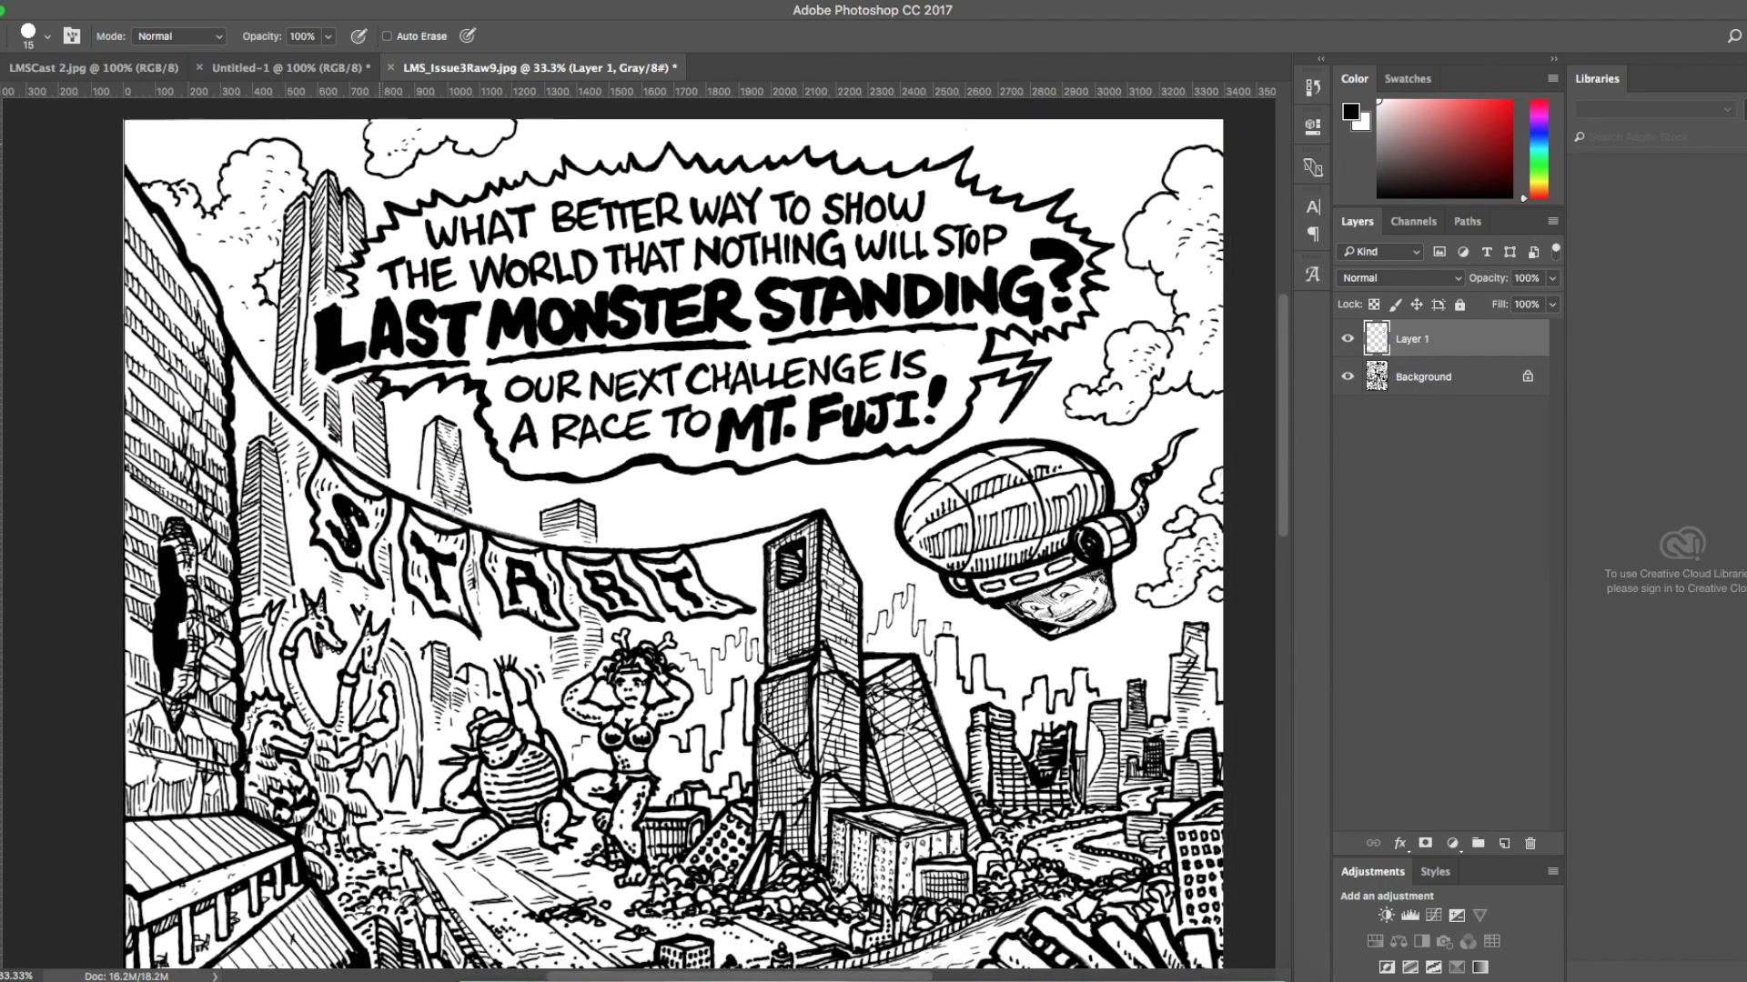
key("super+e")
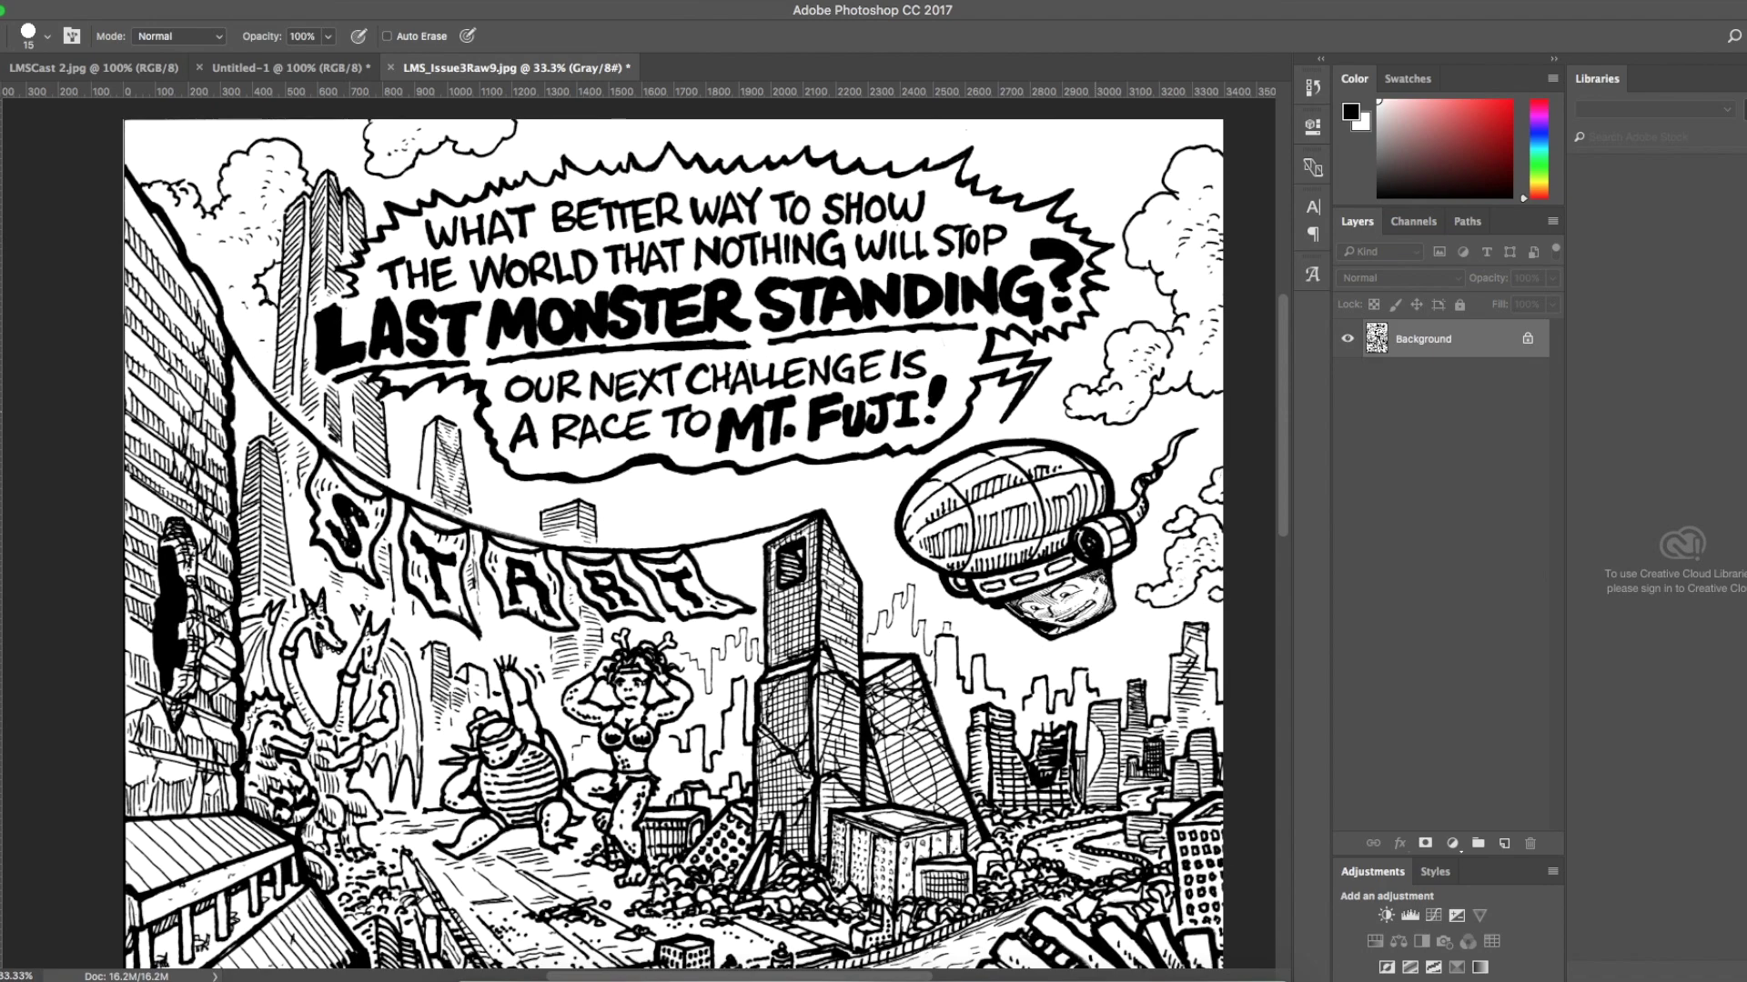
Save the page to the Desktop as a TIFF named LMS_RaceBlack&White.tif, with no image compression and IBM PC byte order.
left_click(118, 2)
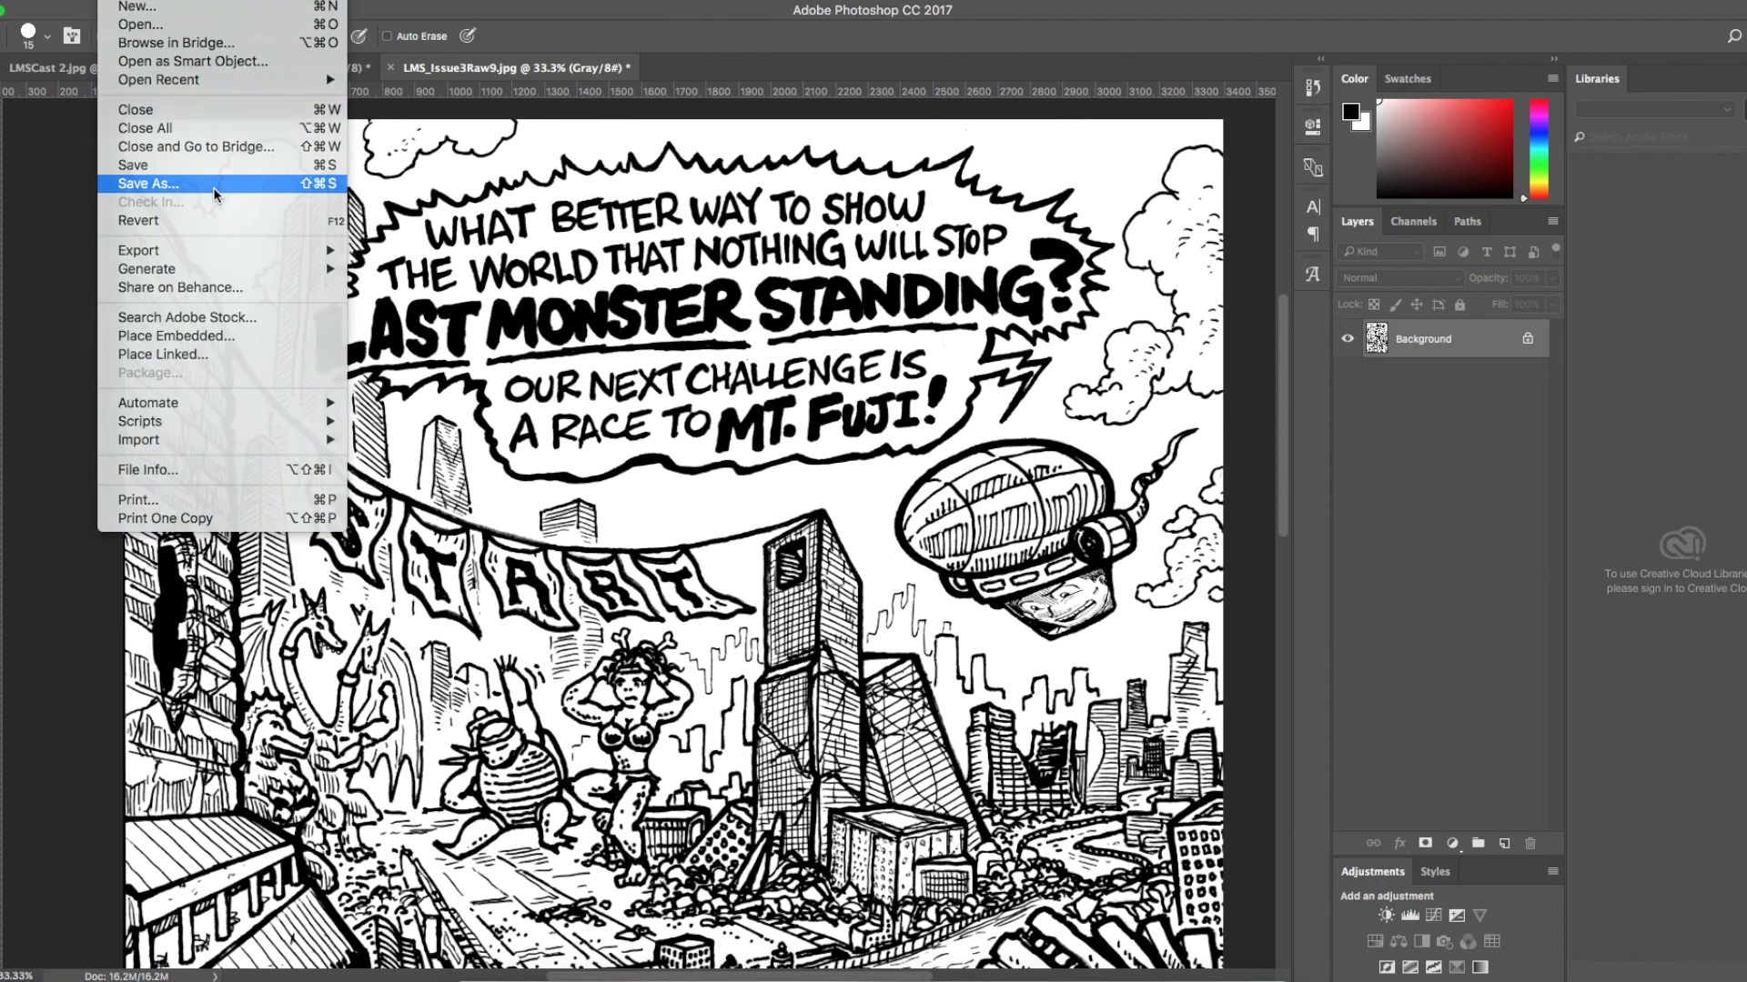
left_click(211, 184)
left_click(767, 176)
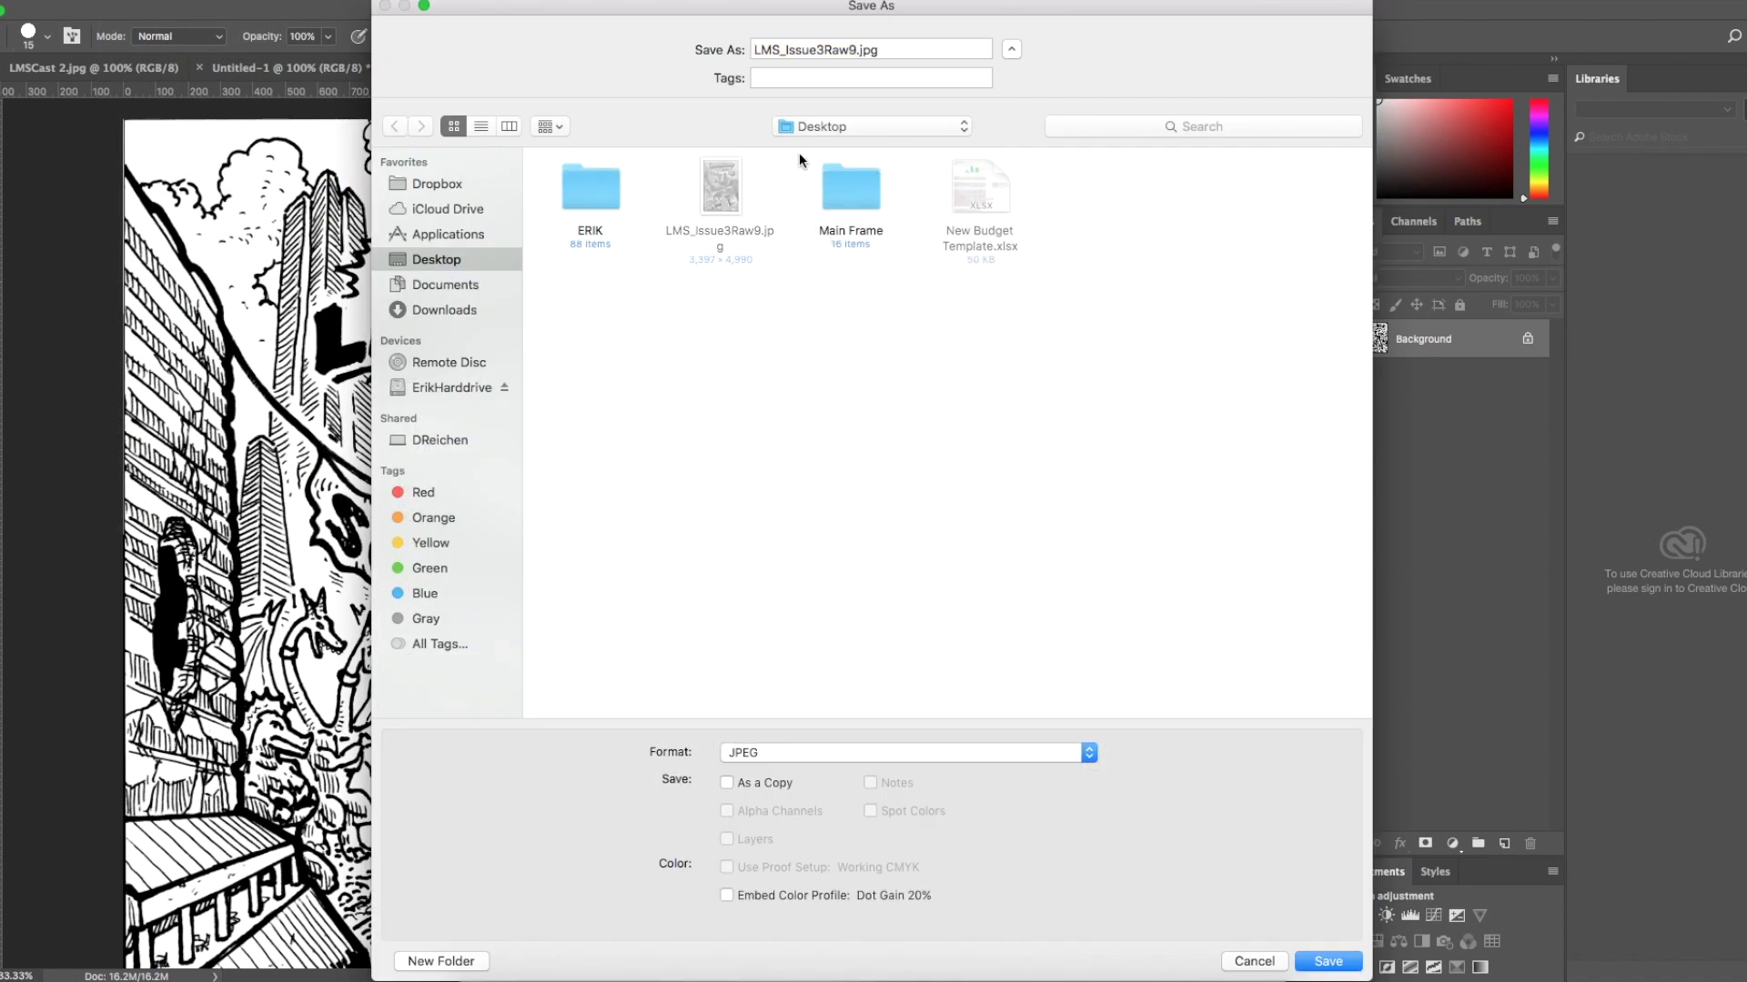
left_click(801, 753)
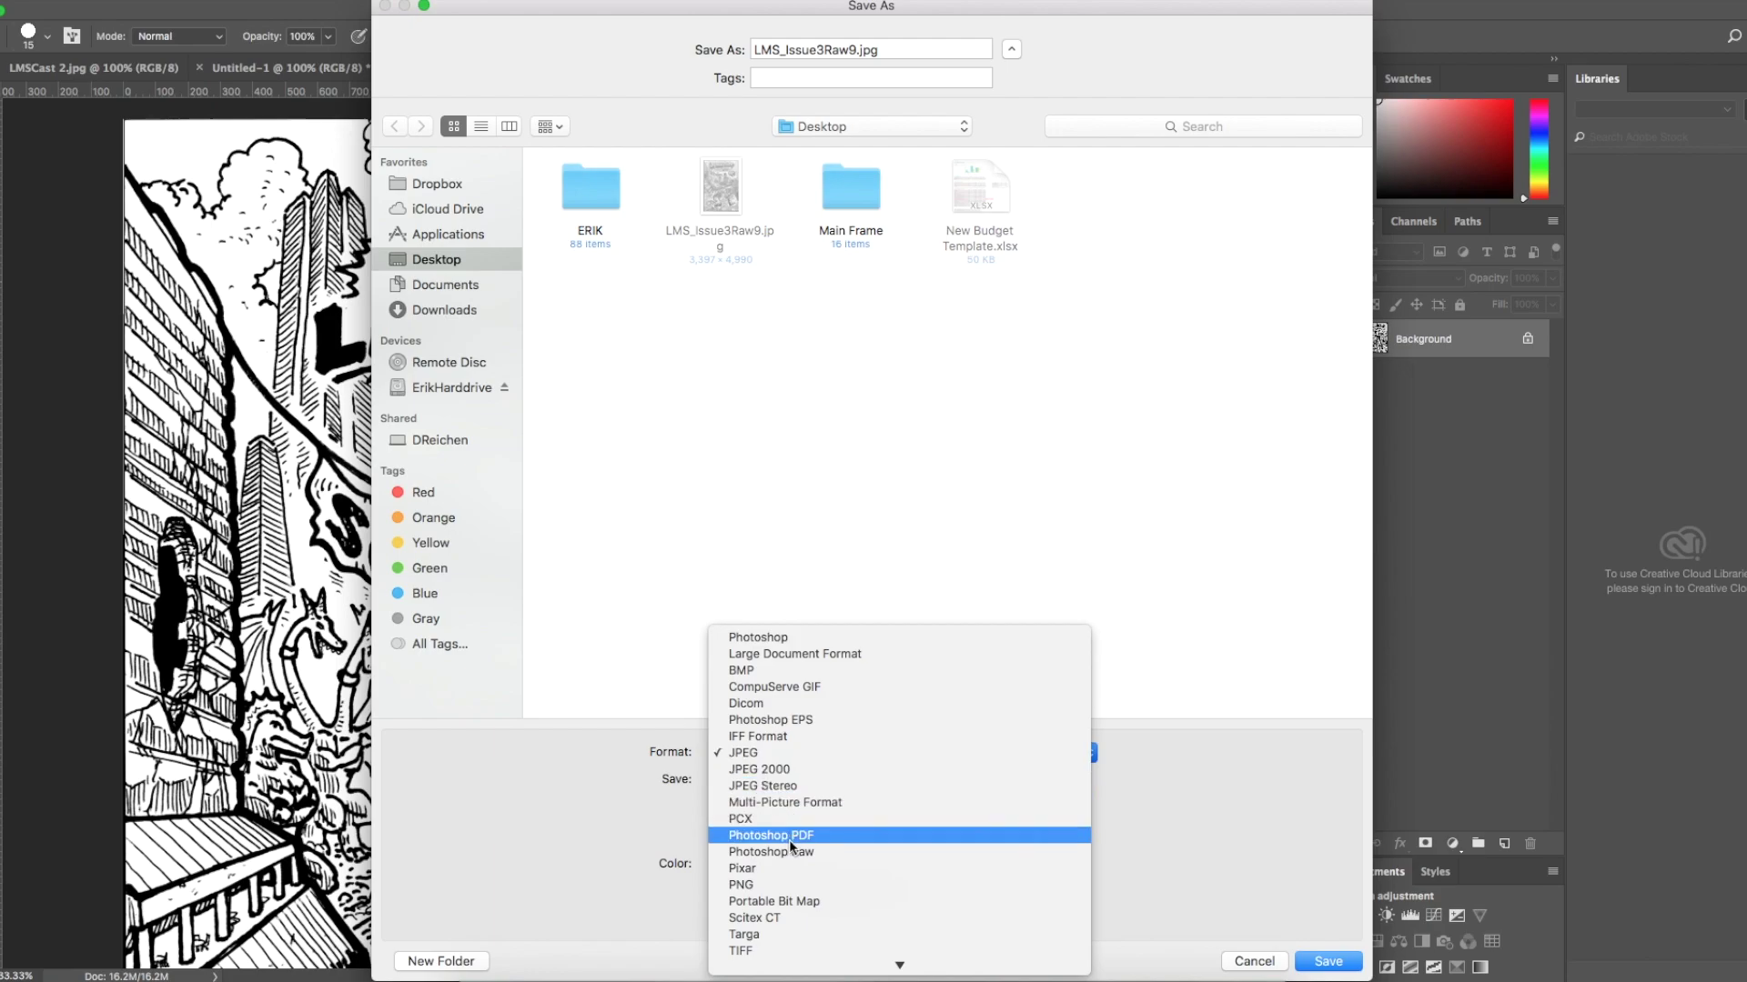
left_click(771, 951)
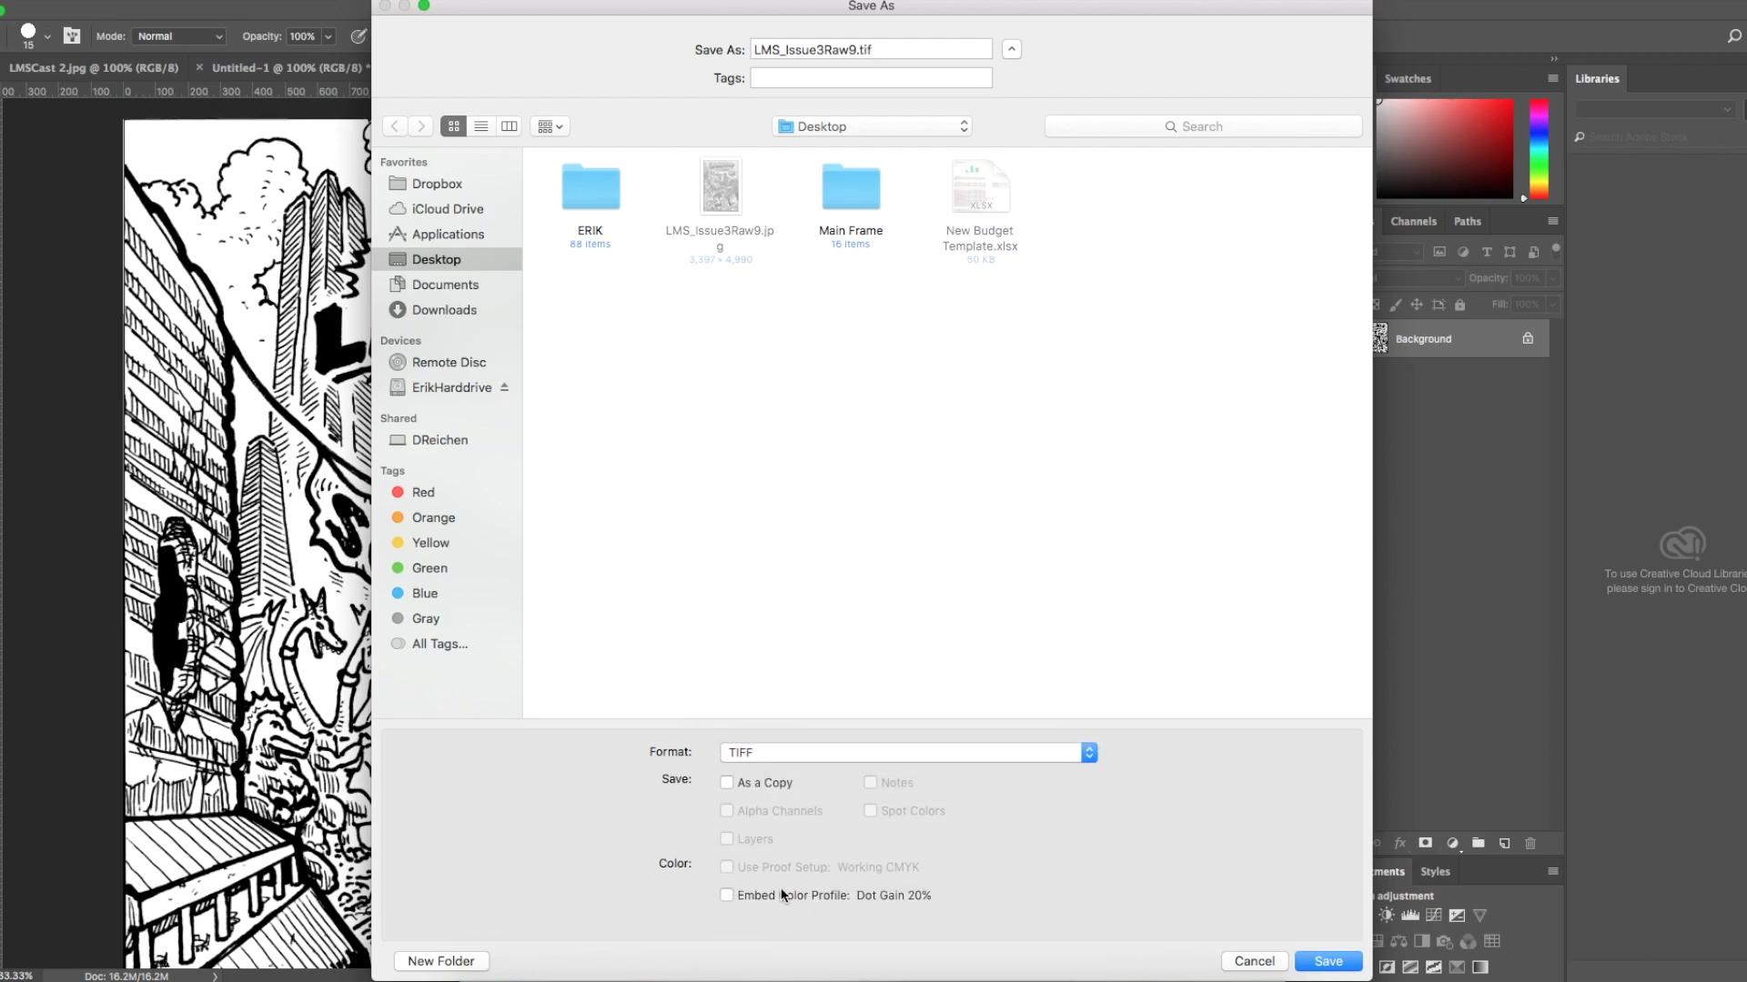
left_click_drag(858, 46, 799, 46)
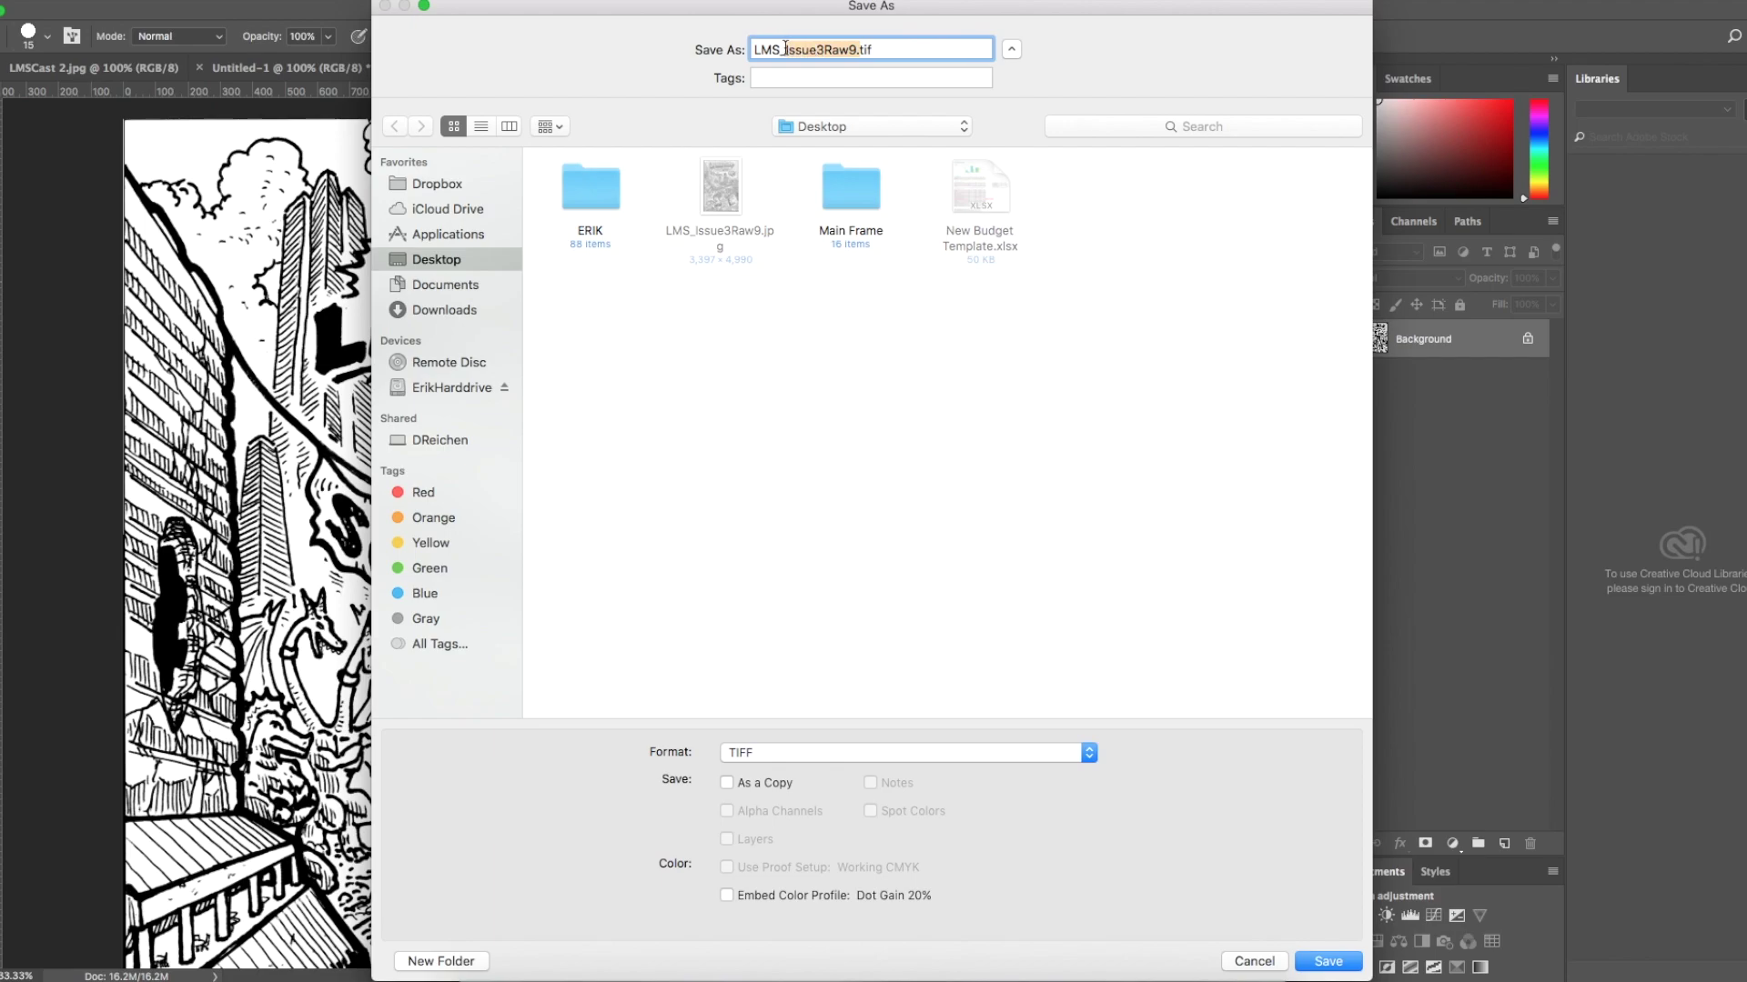
type("Ra")
left_click(1328, 961)
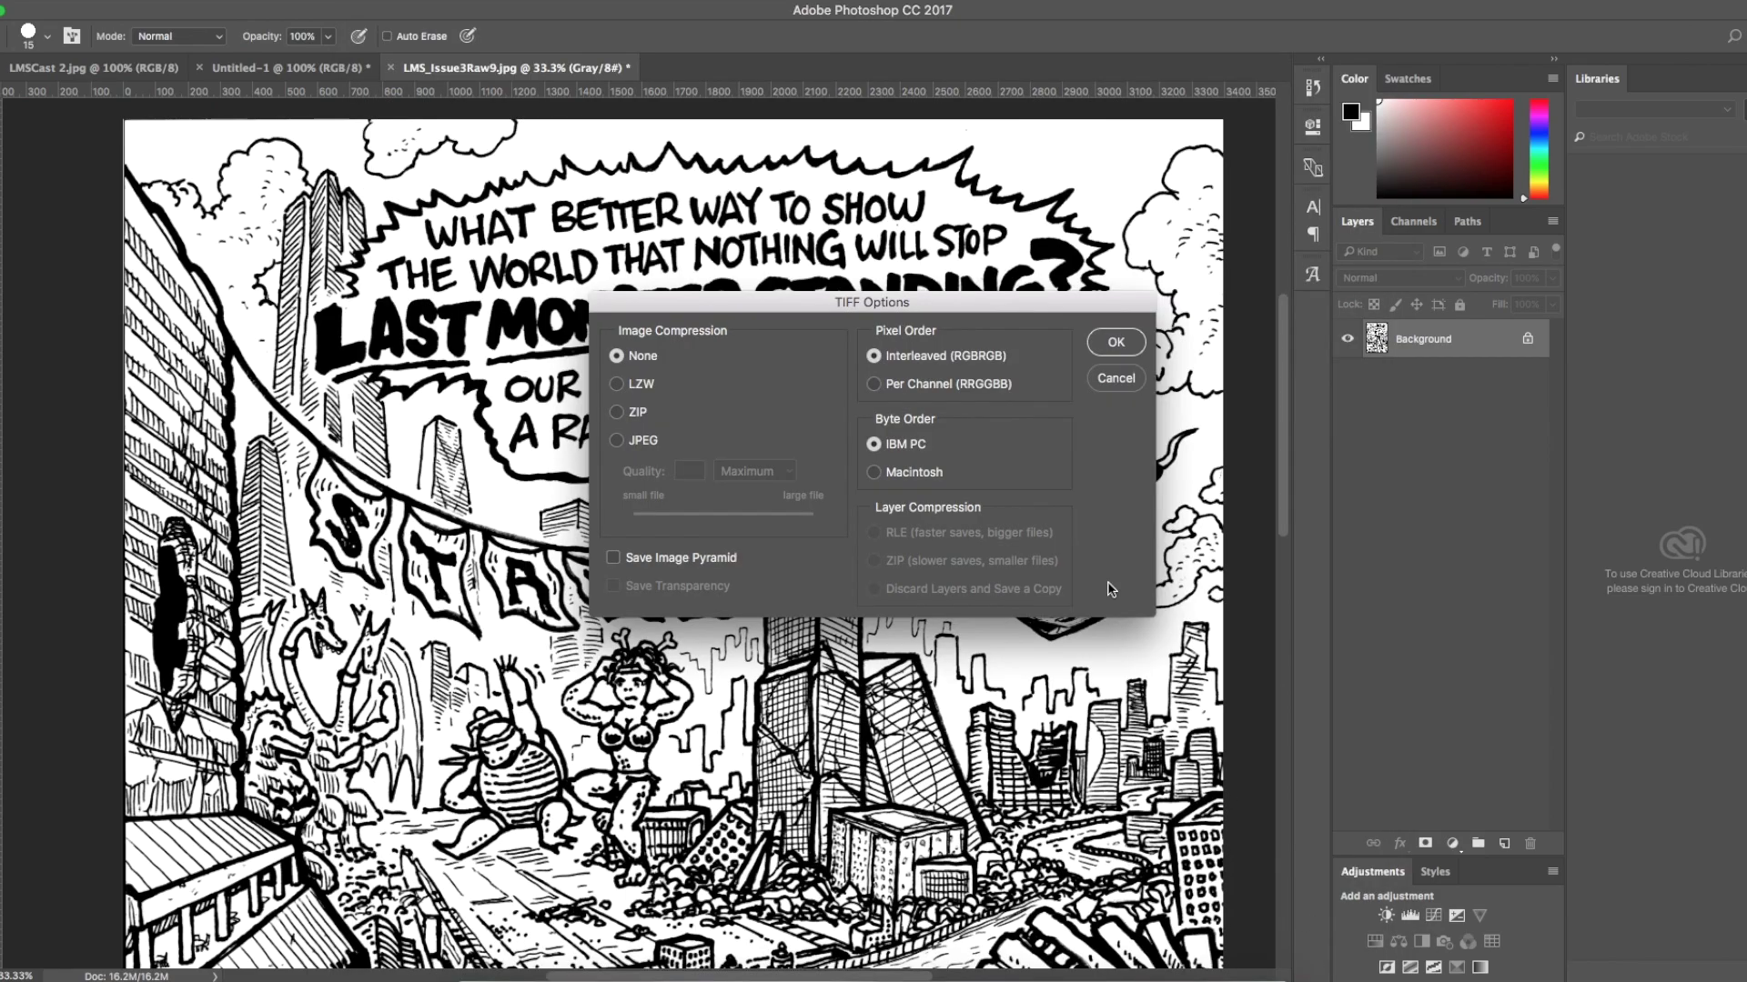
left_click(1110, 342)
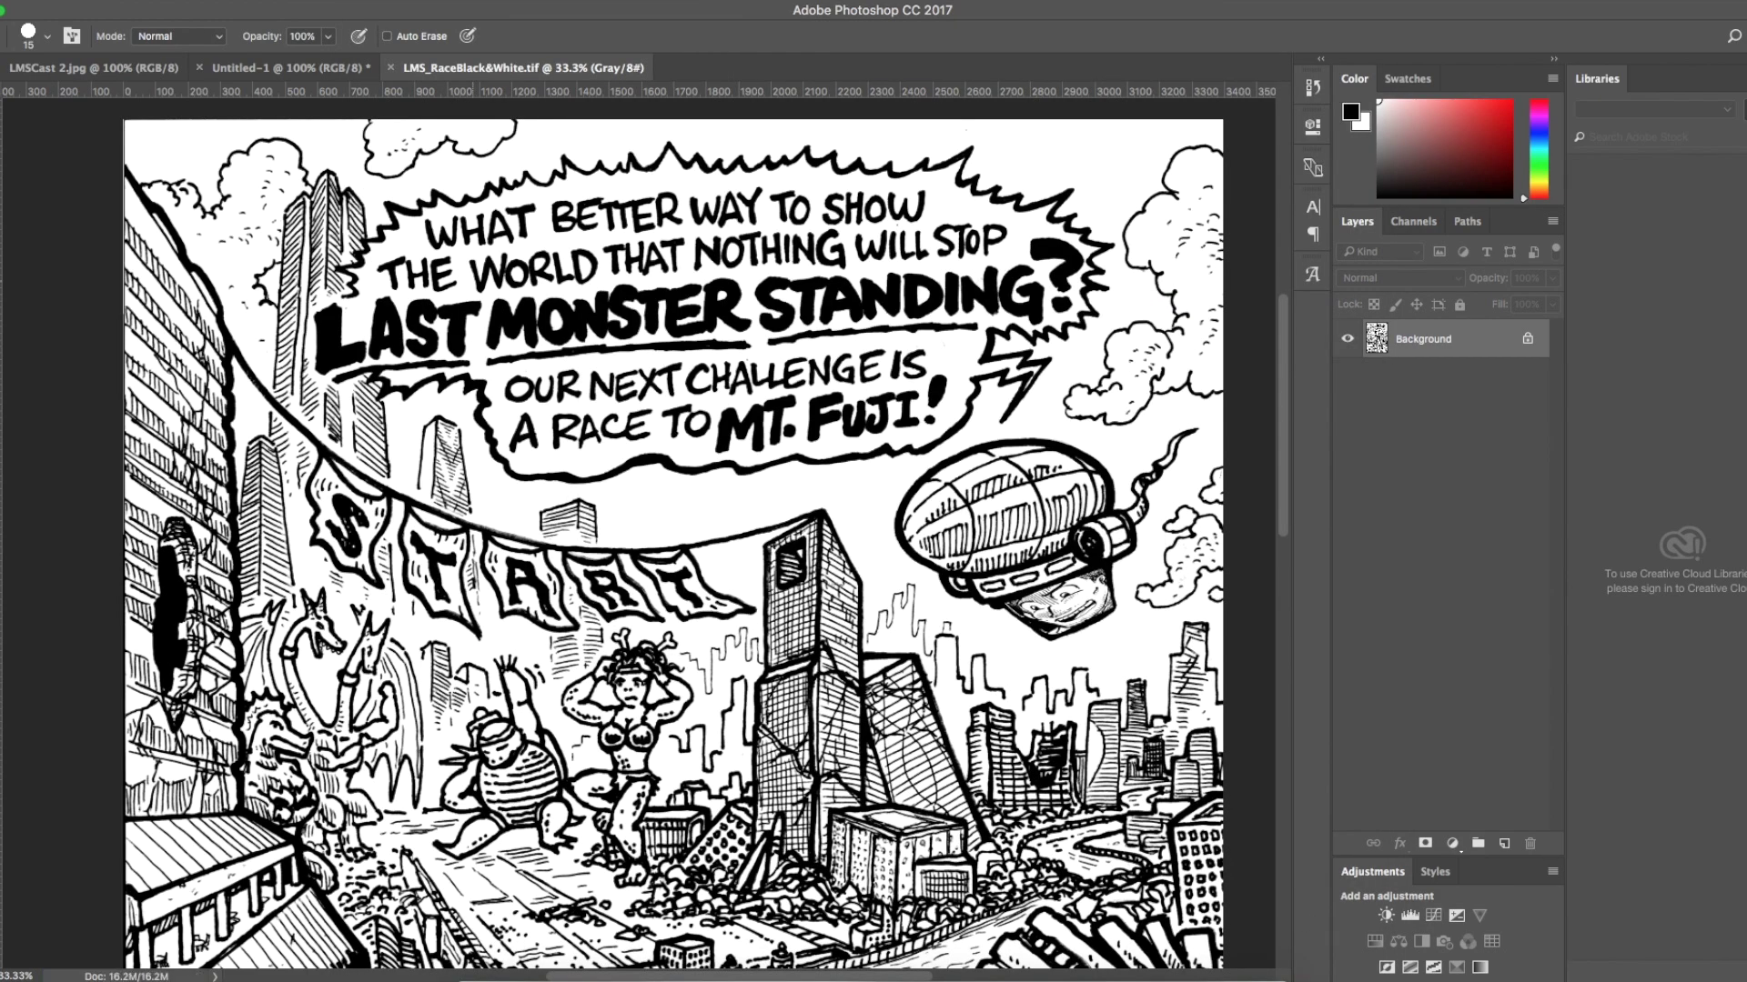
Convert the page to RGB Color mode and switch to the Magic Wand tool.
left_click(223, 2)
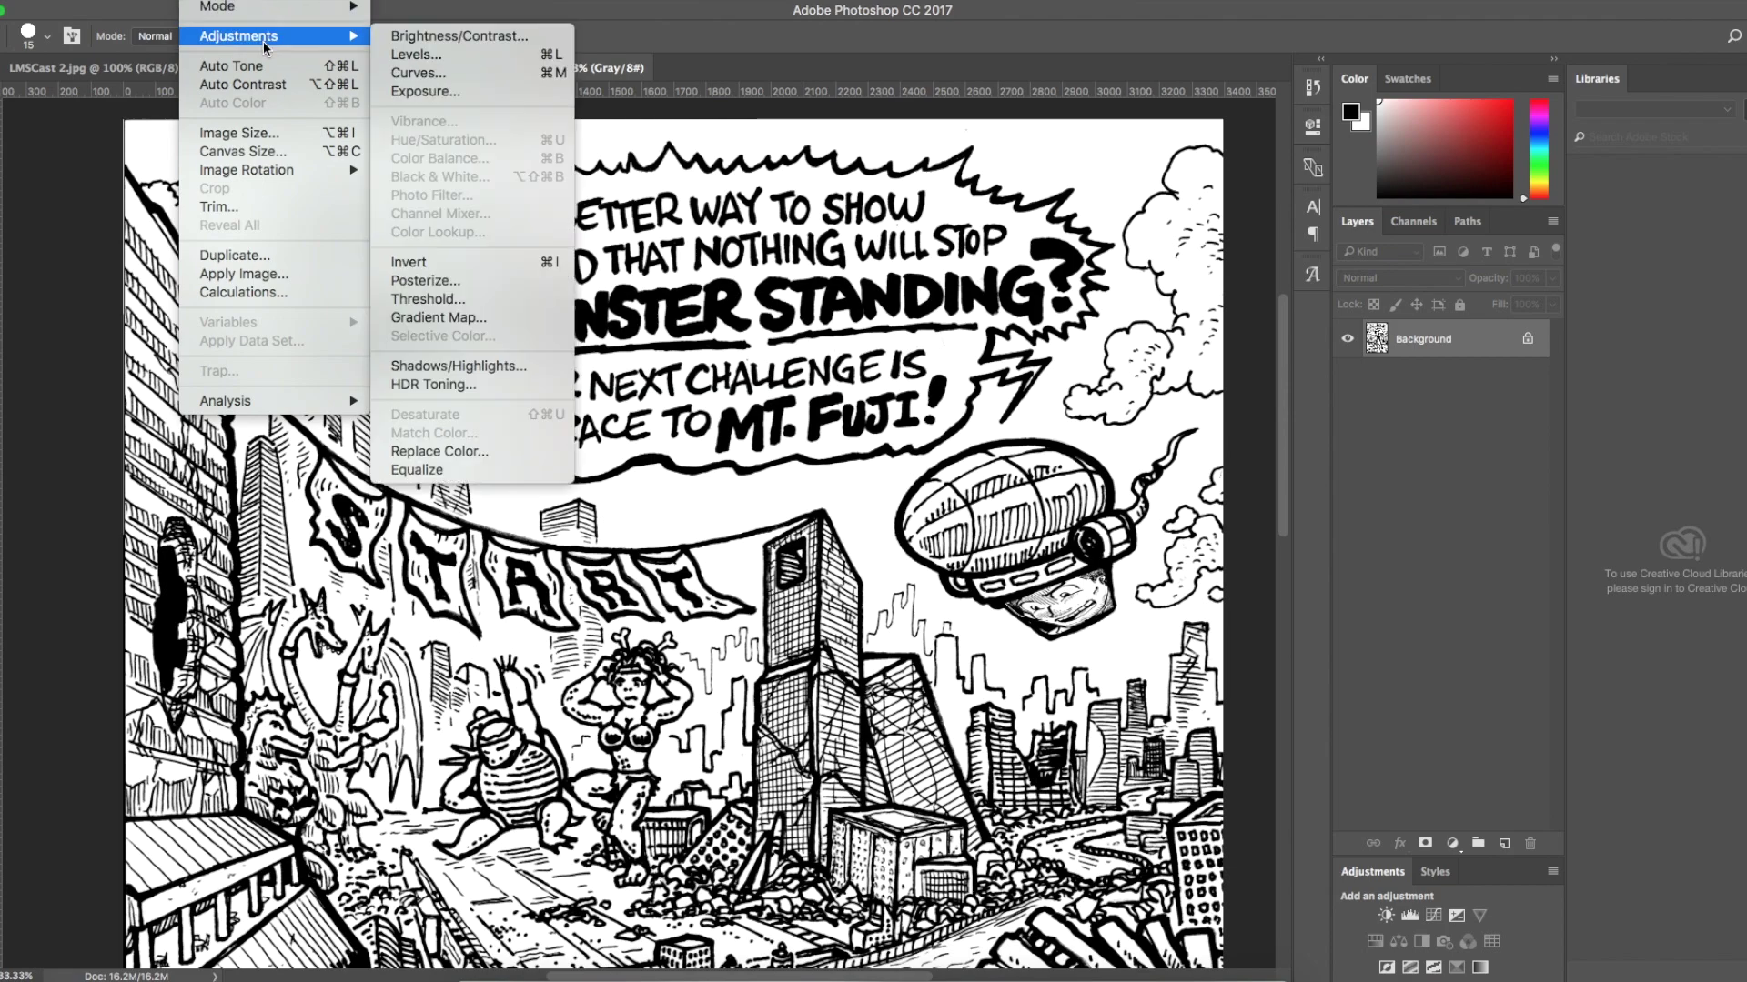
mouse_move(289, 11)
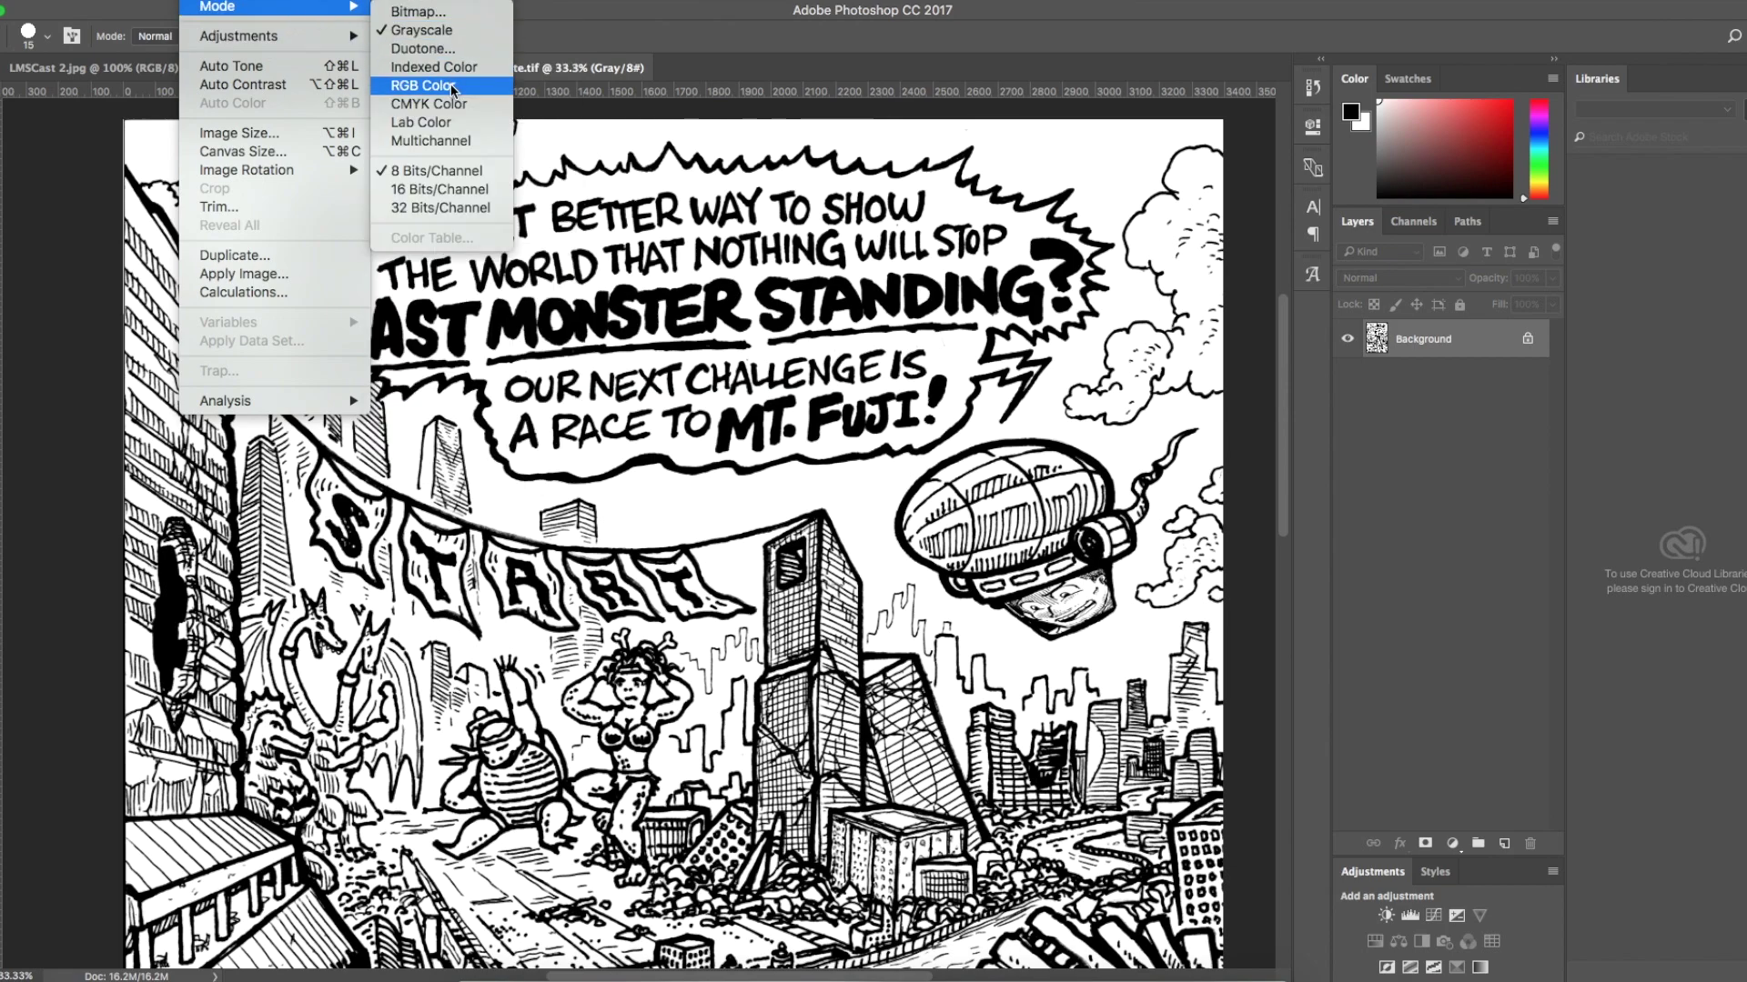
key("Escape")
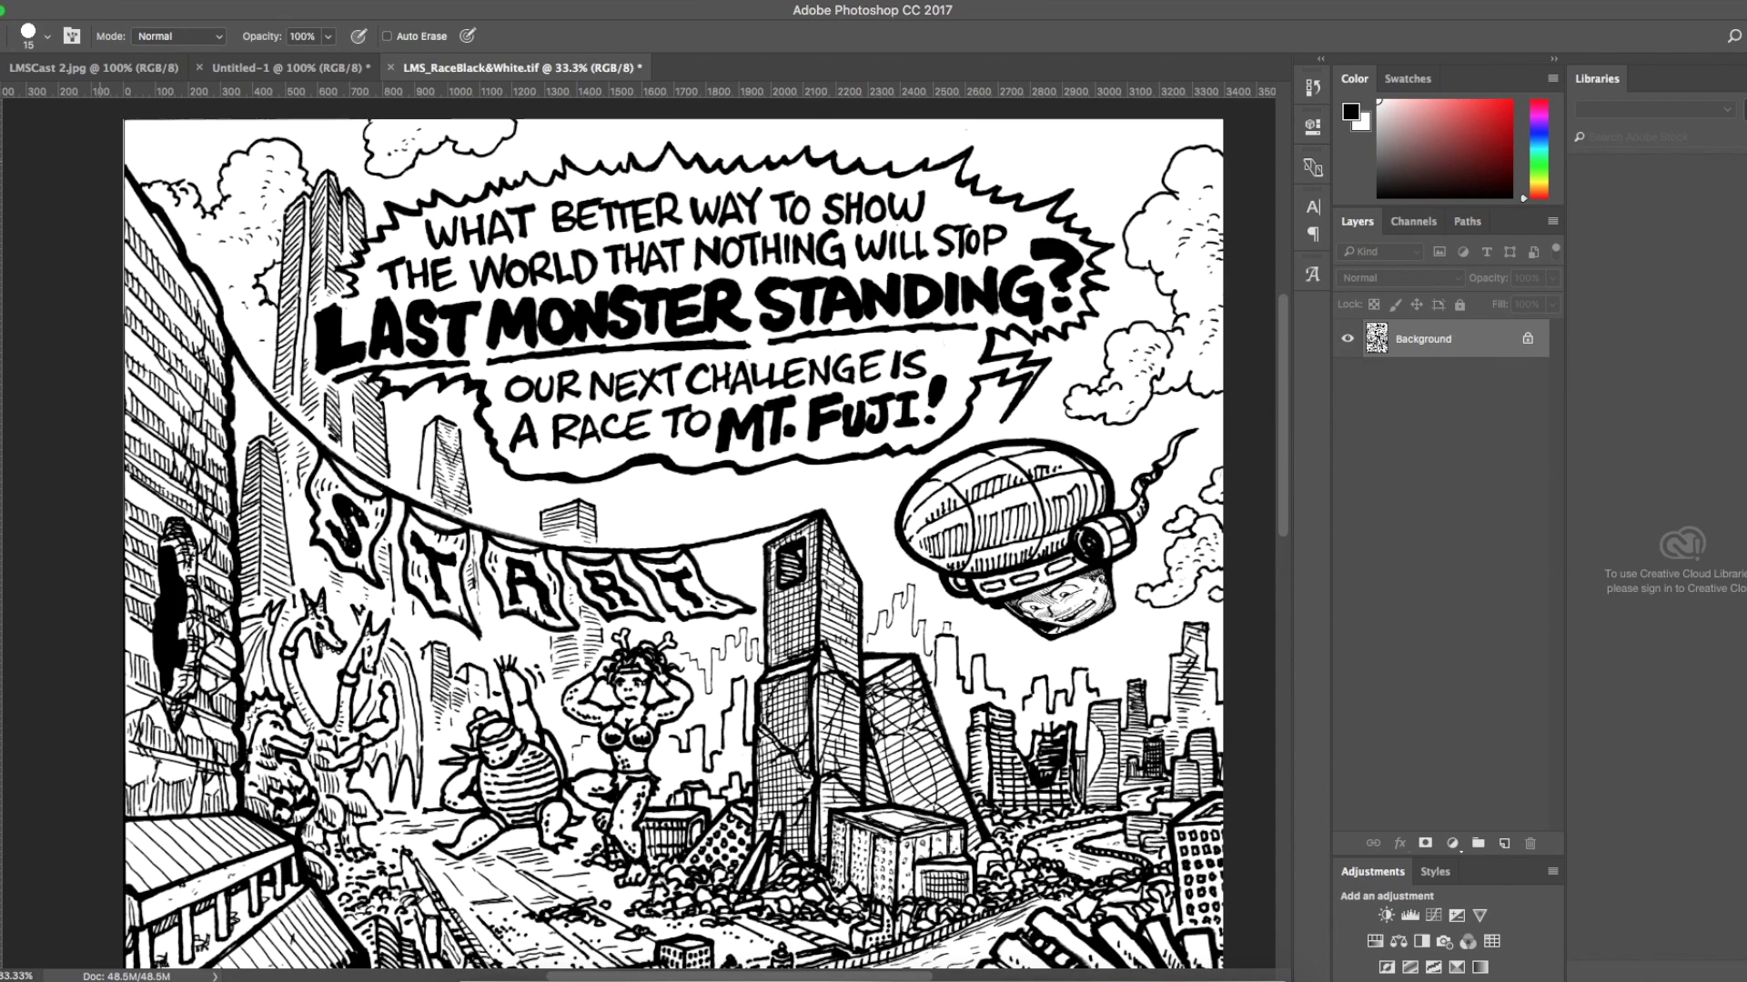
key("w")
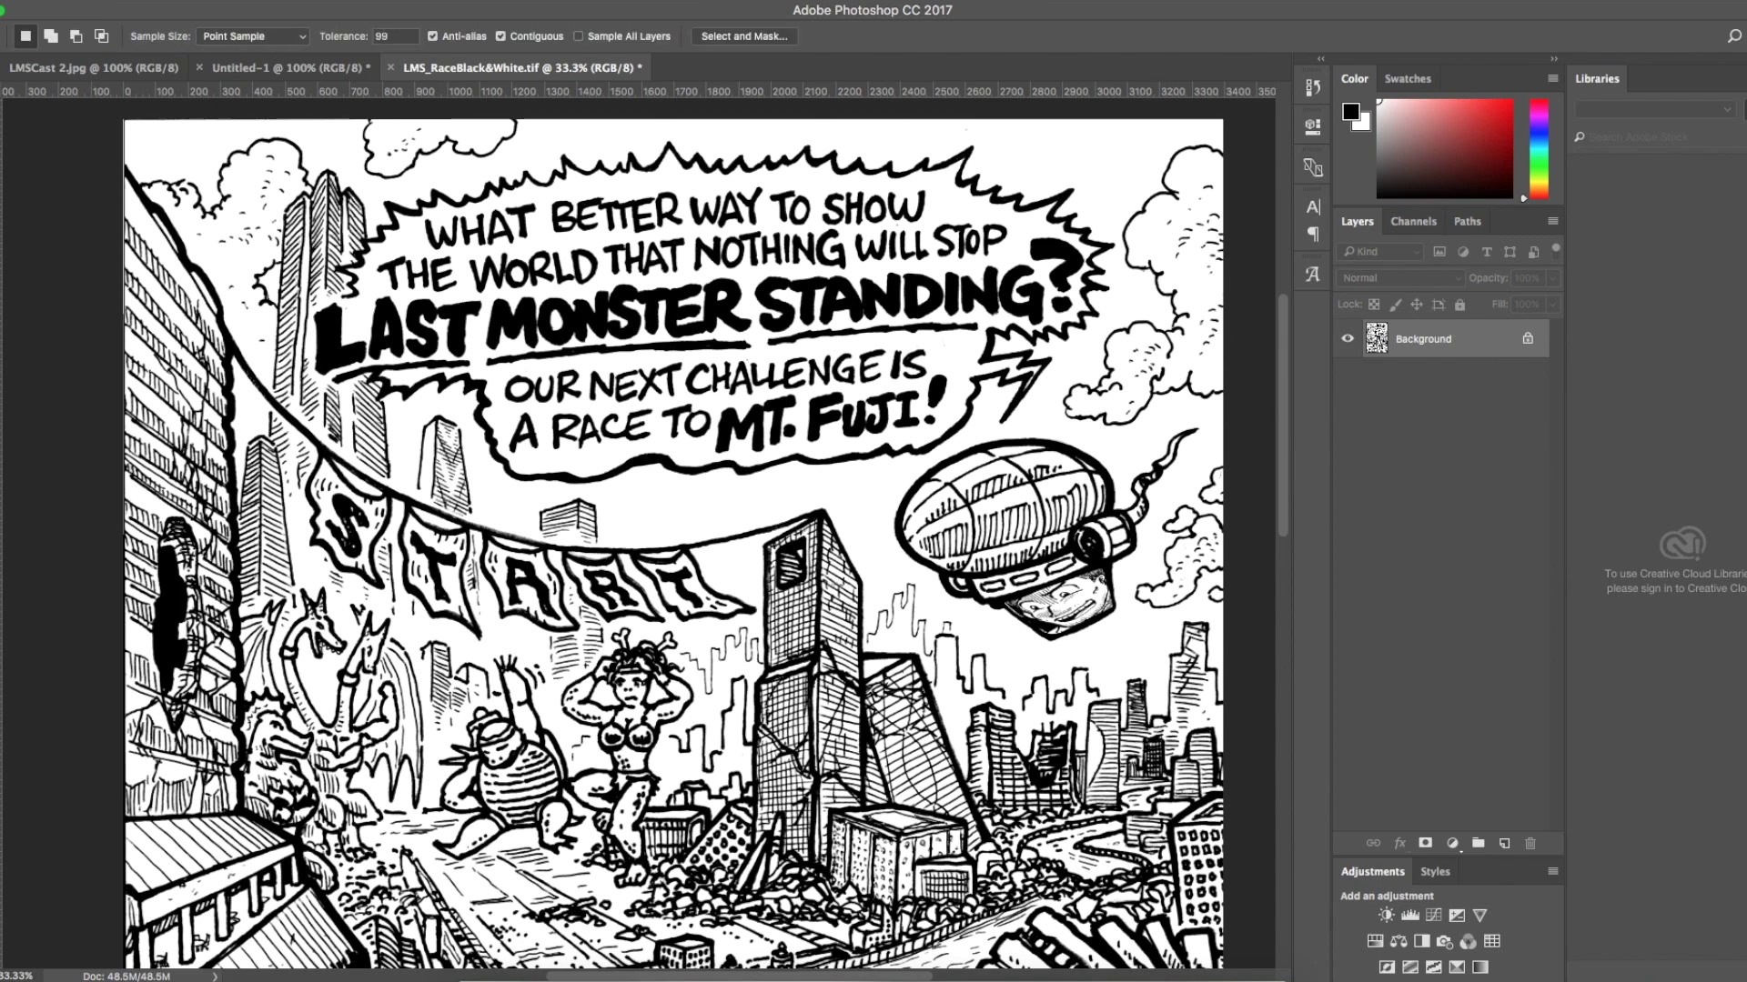
left_click(418, 337)
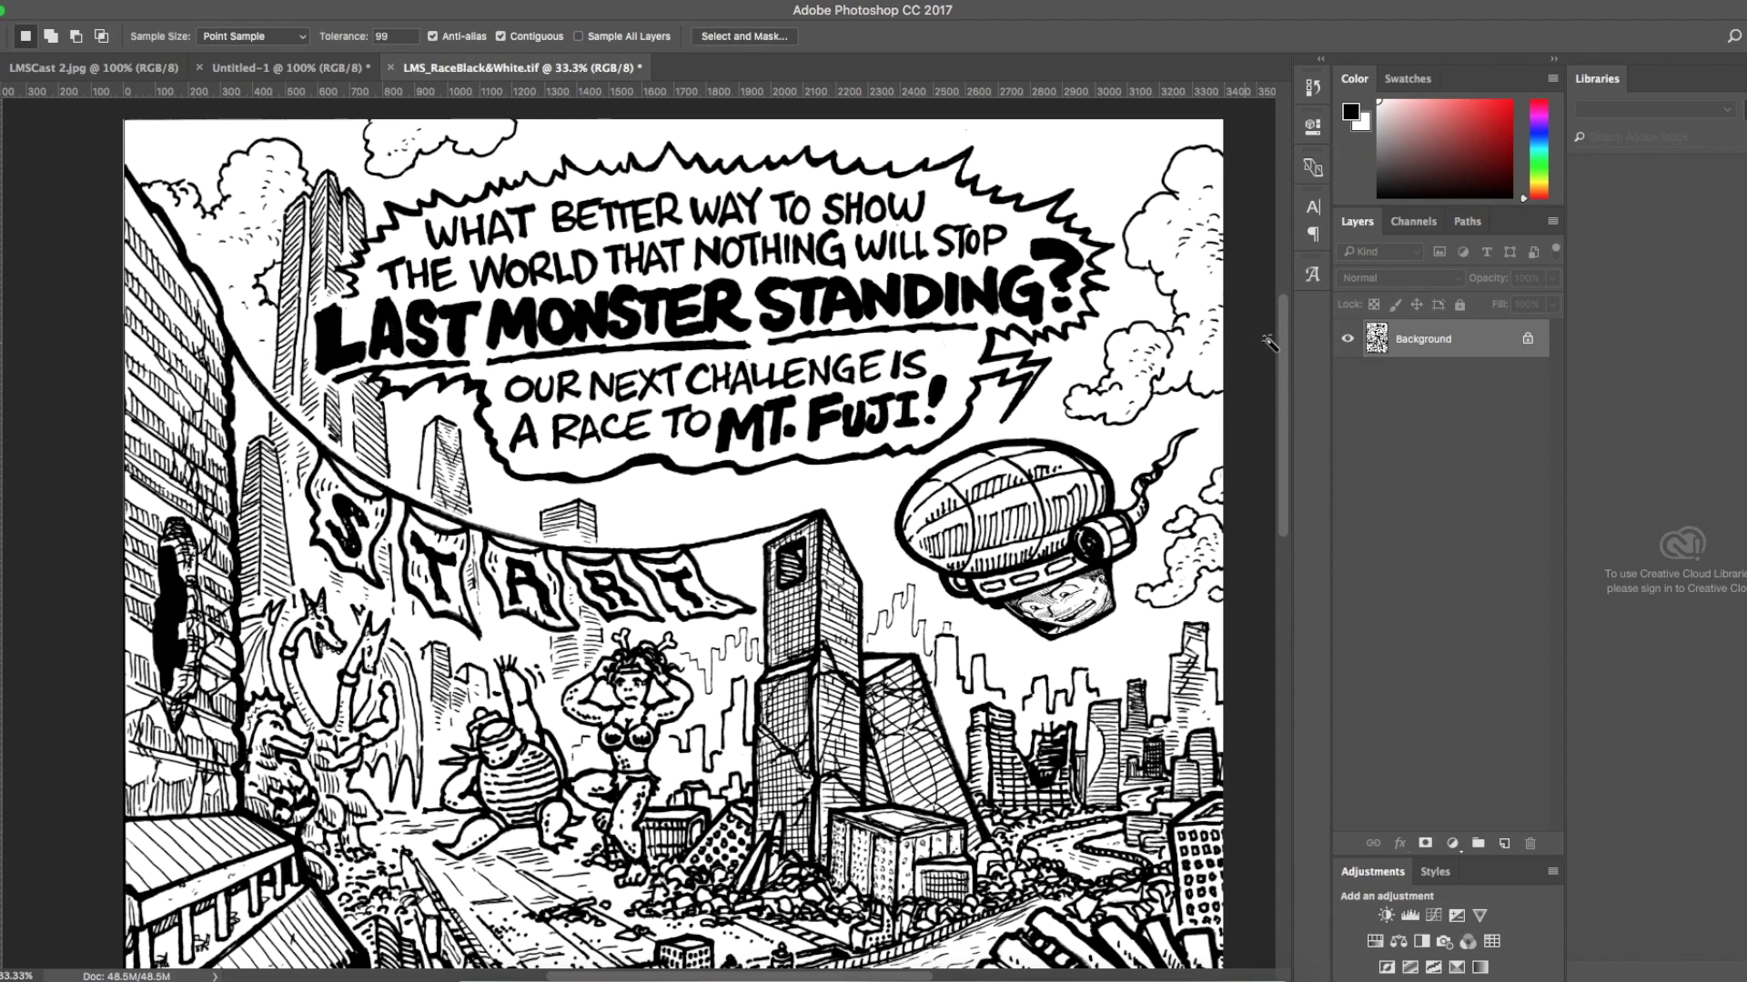
Convert the page to CMYK Color mode, accepting the U.S. Web Coated (SWOP) v2 profile.
left_click(1414, 221)
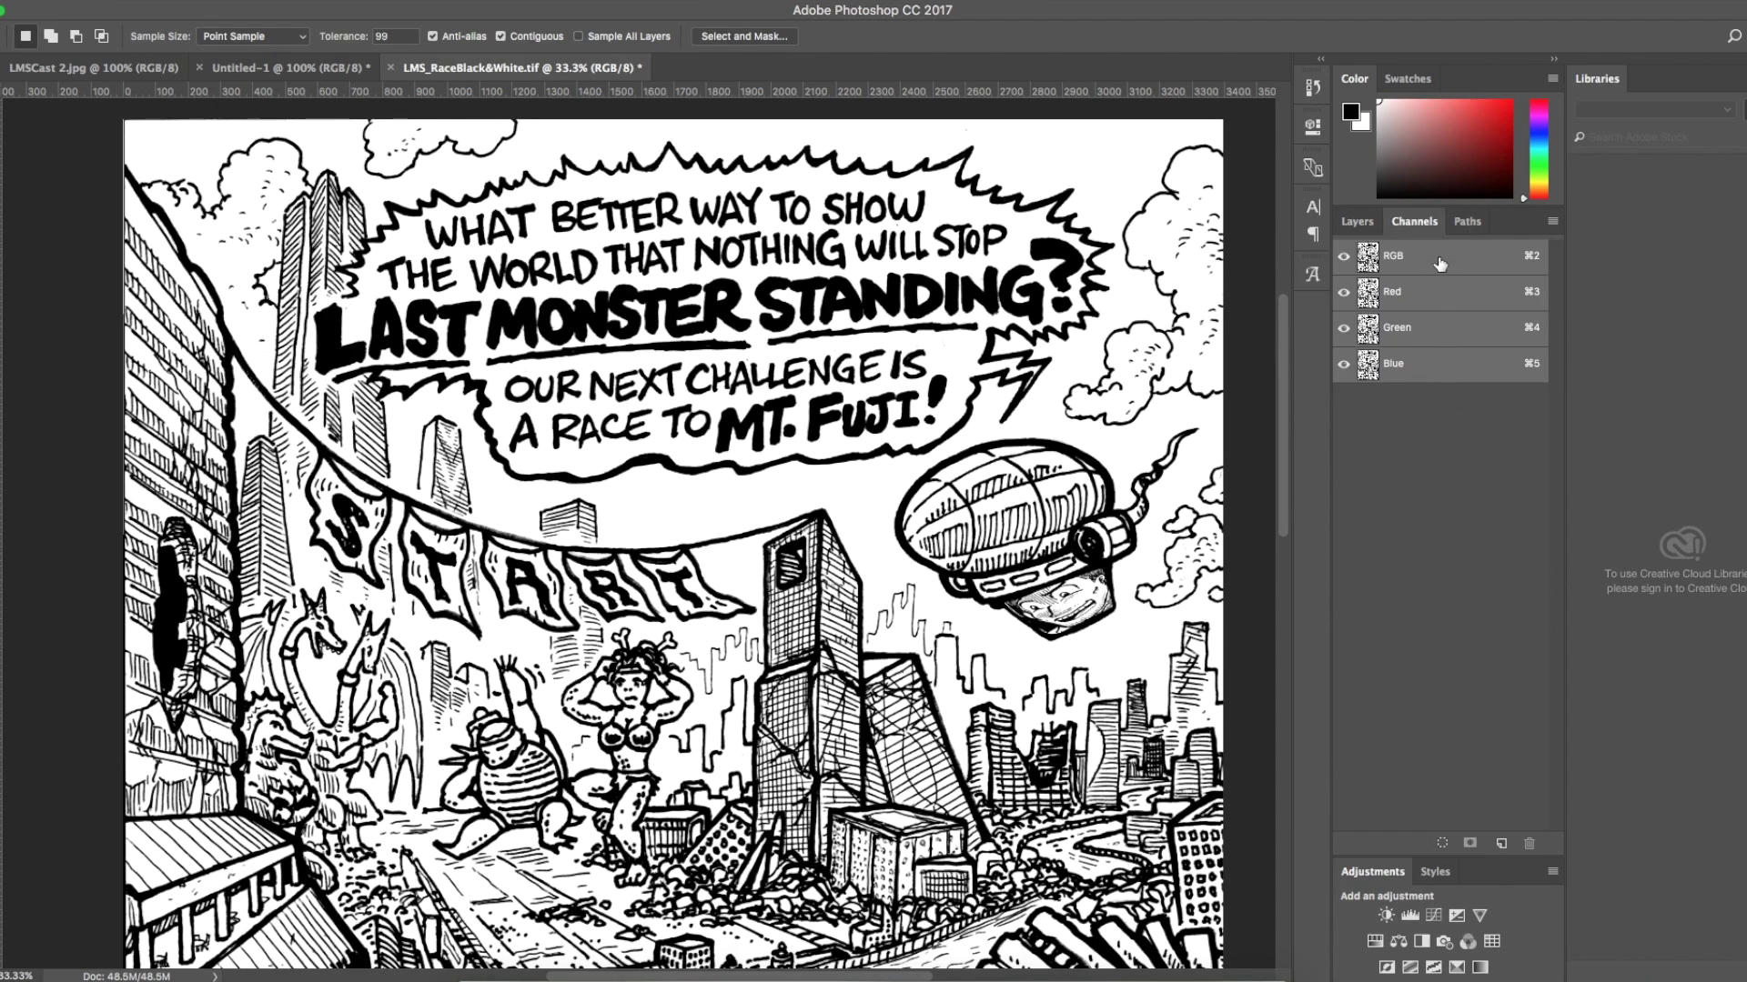
left_click(223, 0)
mouse_move(230, 17)
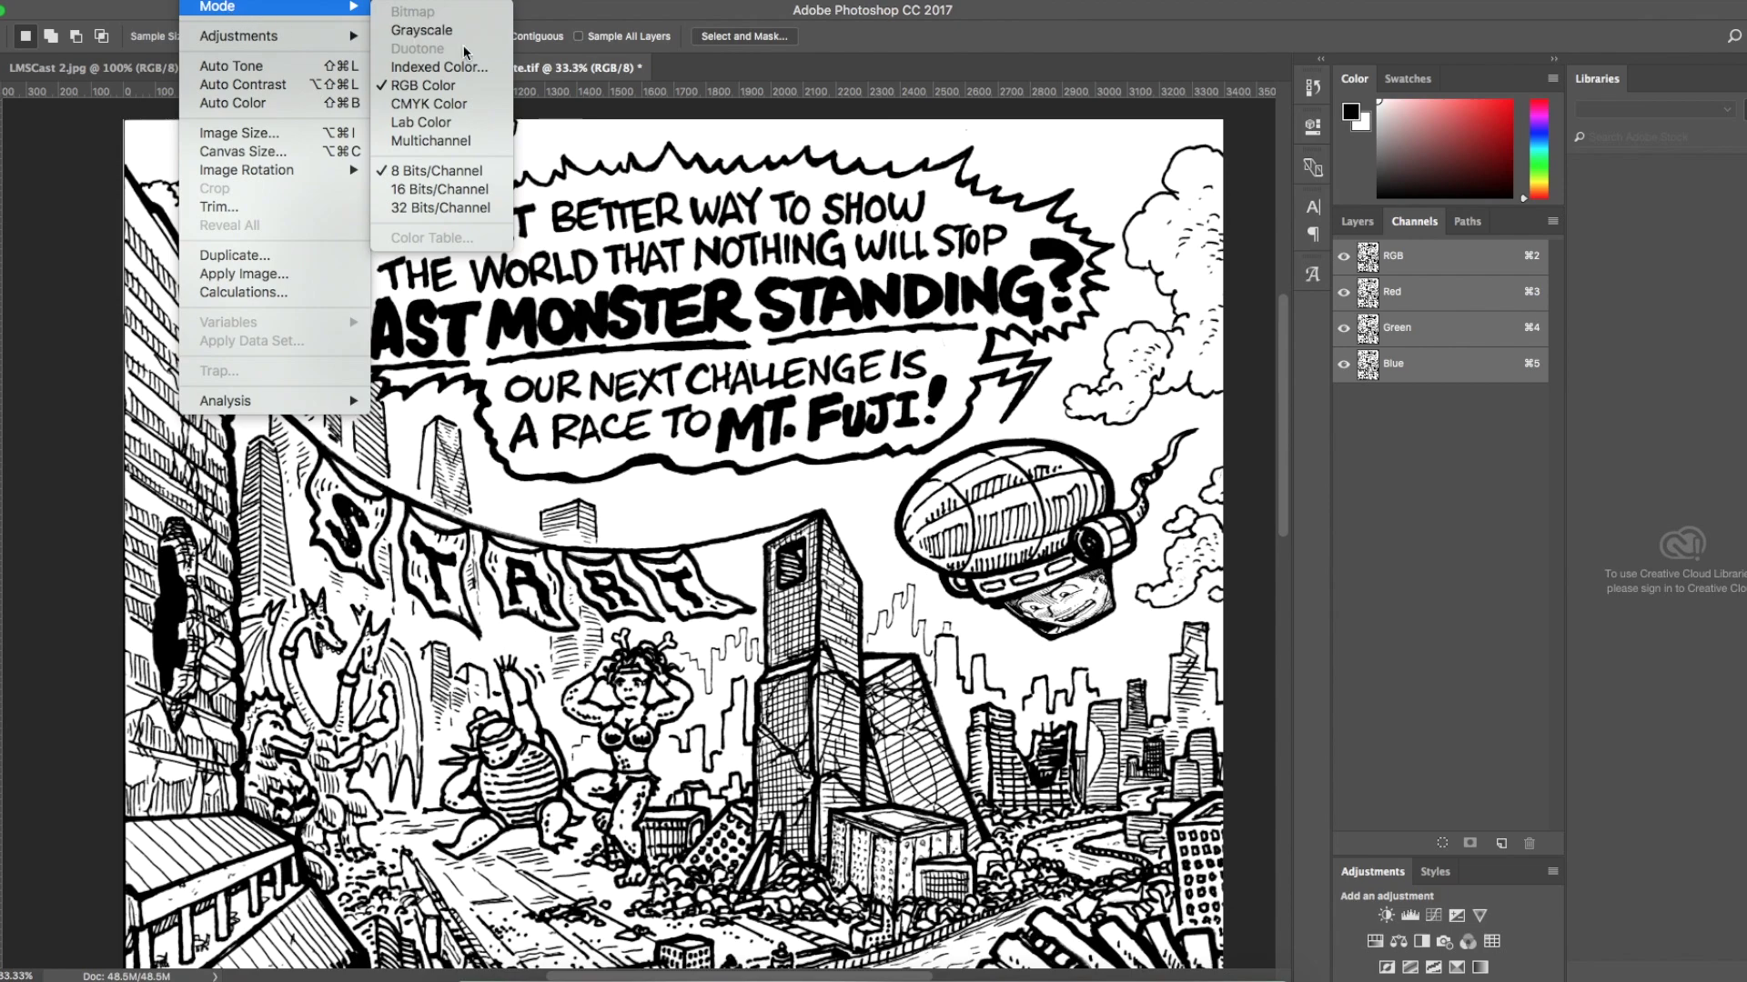
left_click(457, 105)
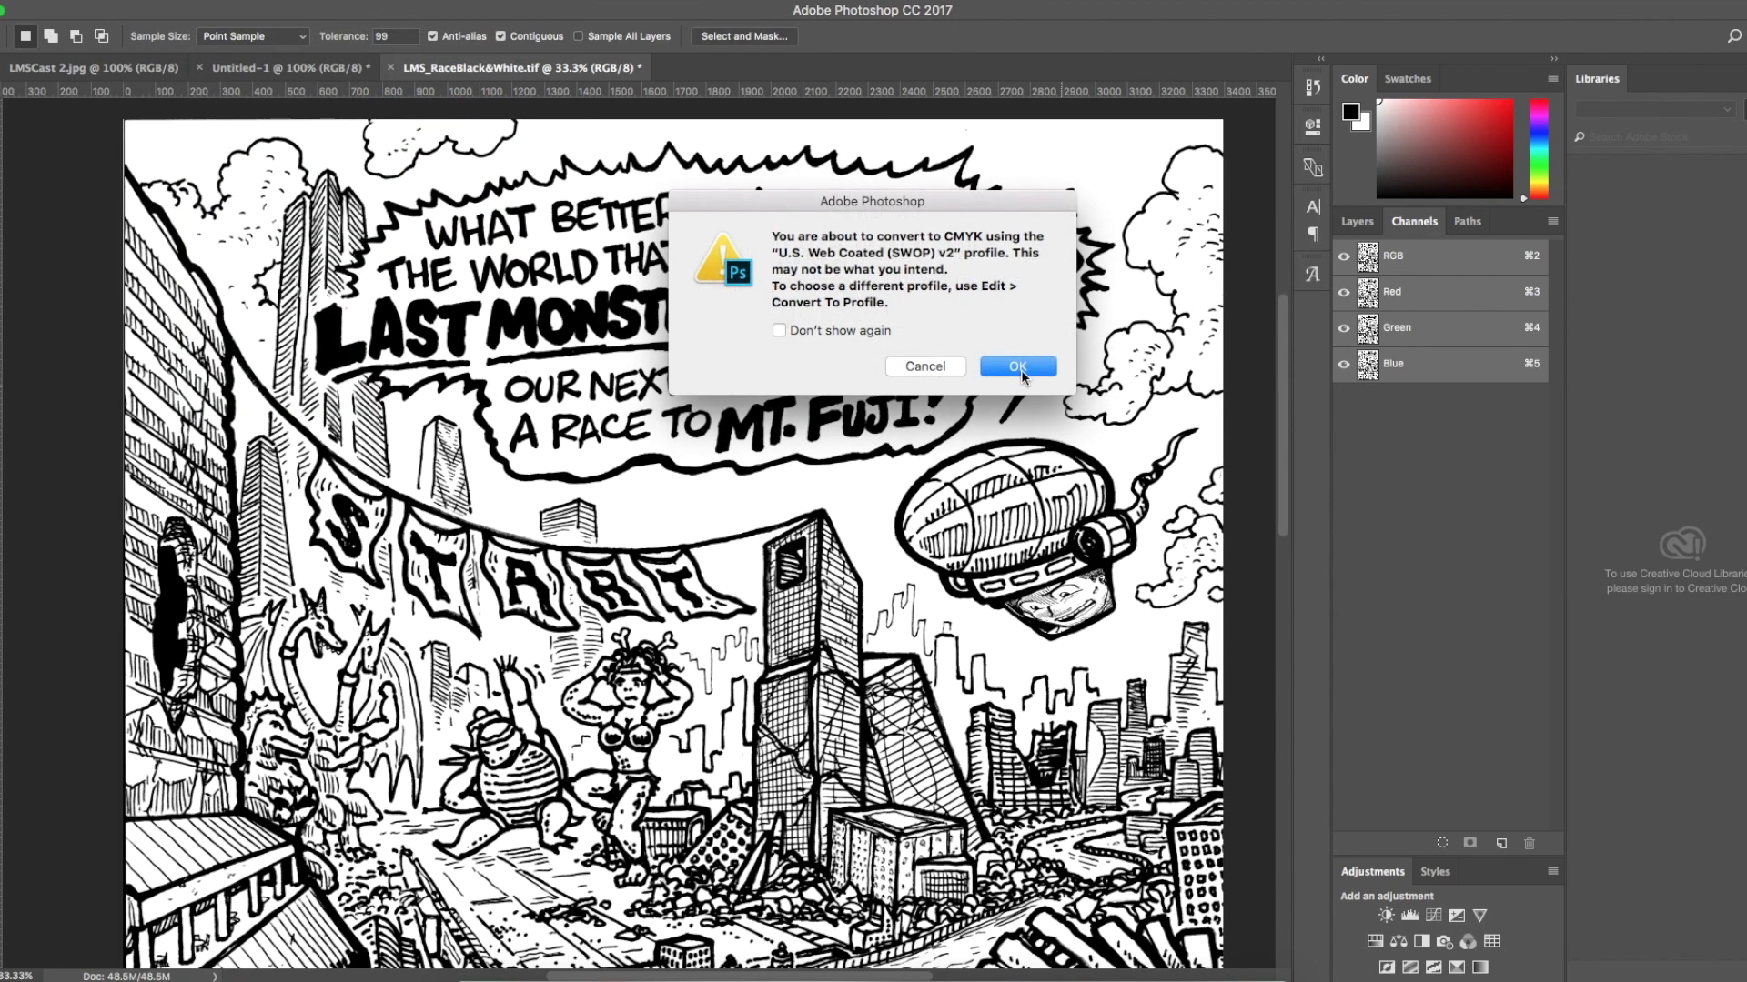
left_click(1019, 366)
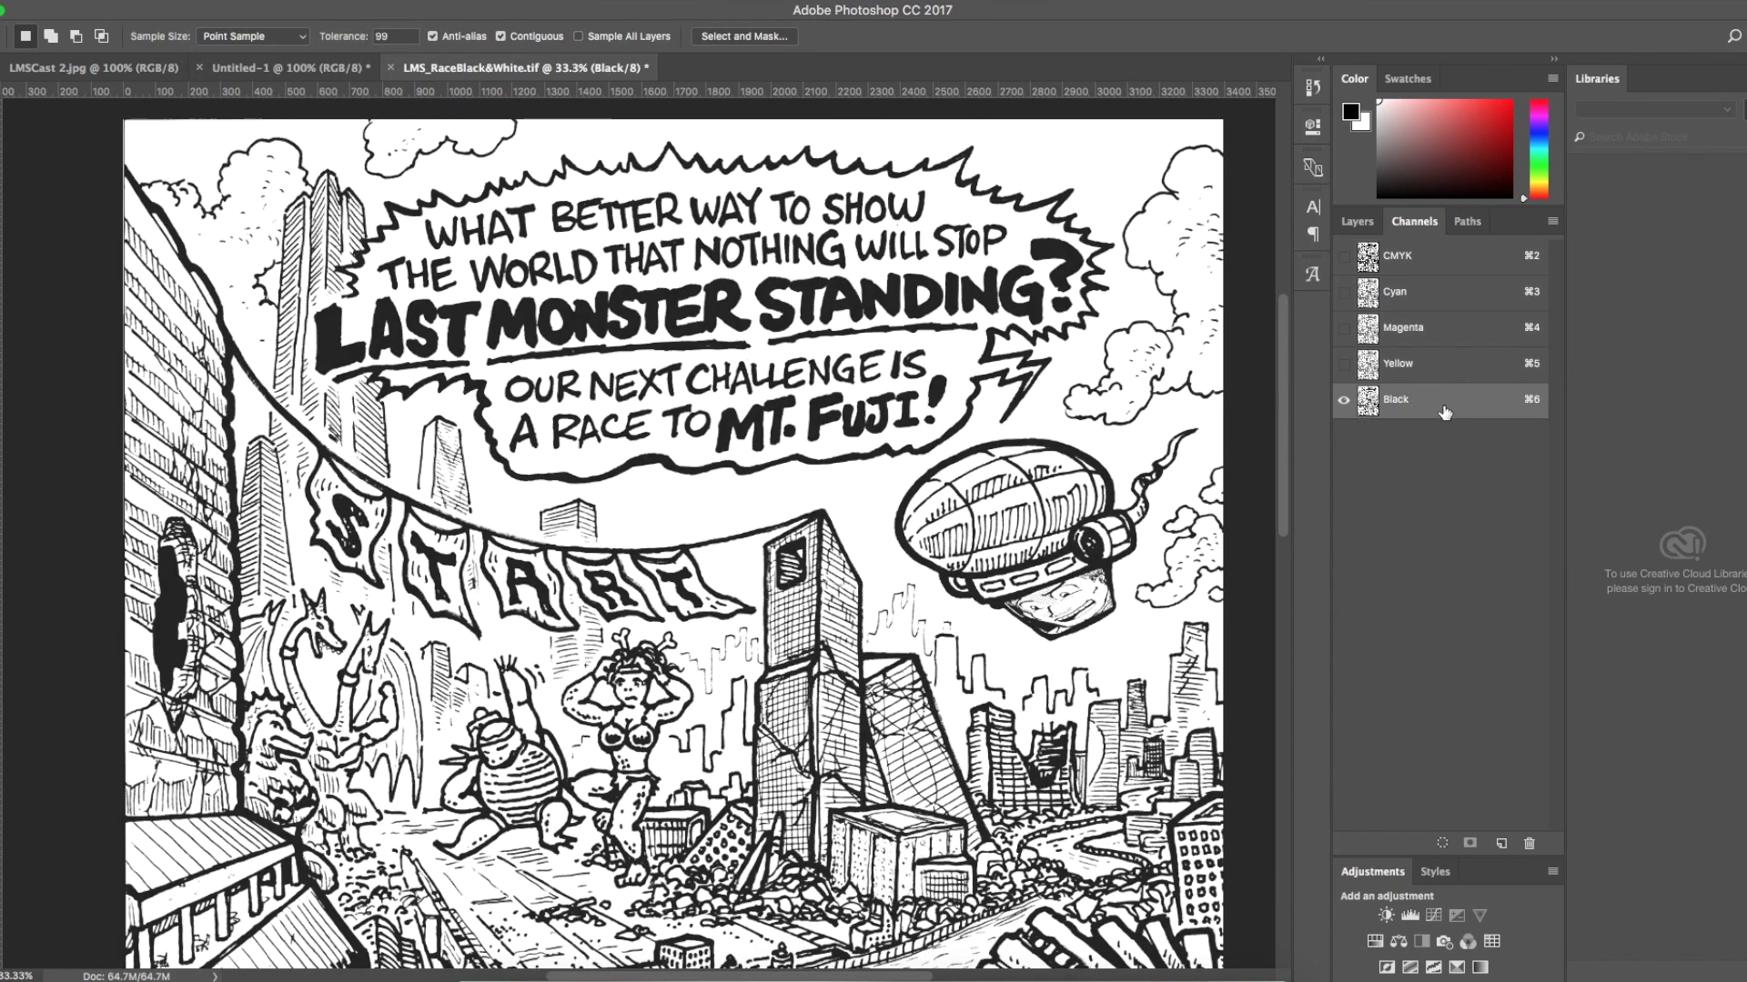
Duplicate the Black channel within the same document under the name Black copy.
right_click(1455, 406)
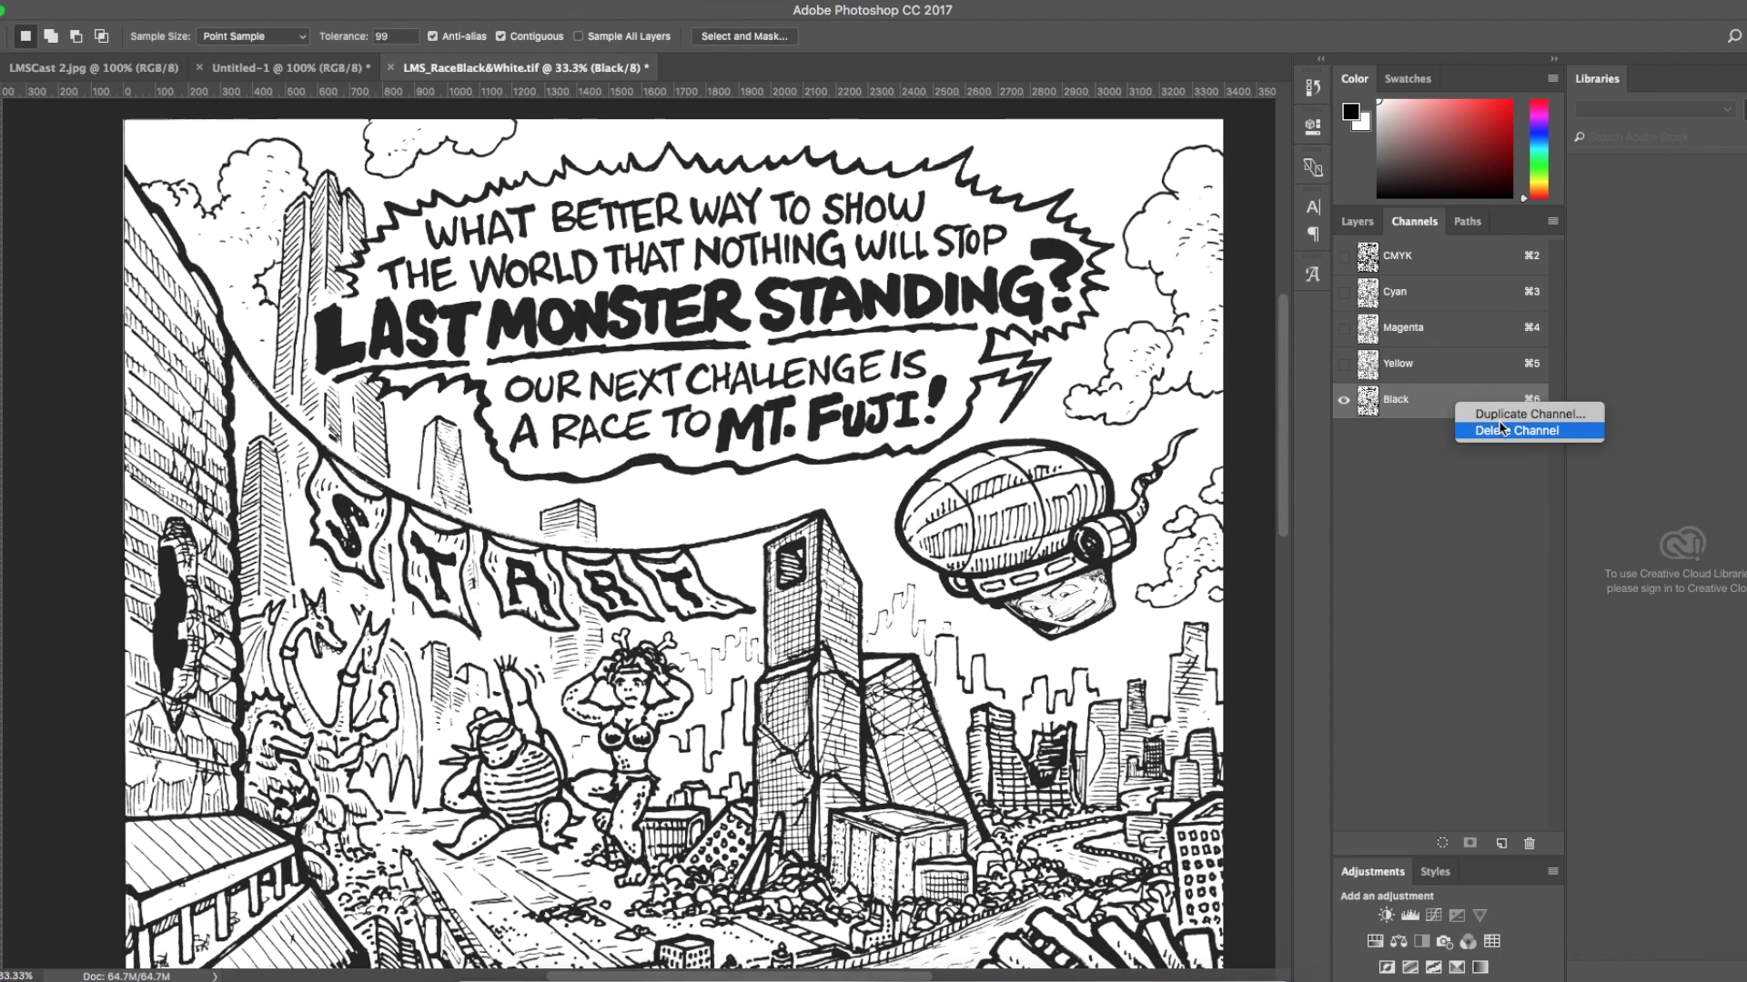
left_click(1506, 421)
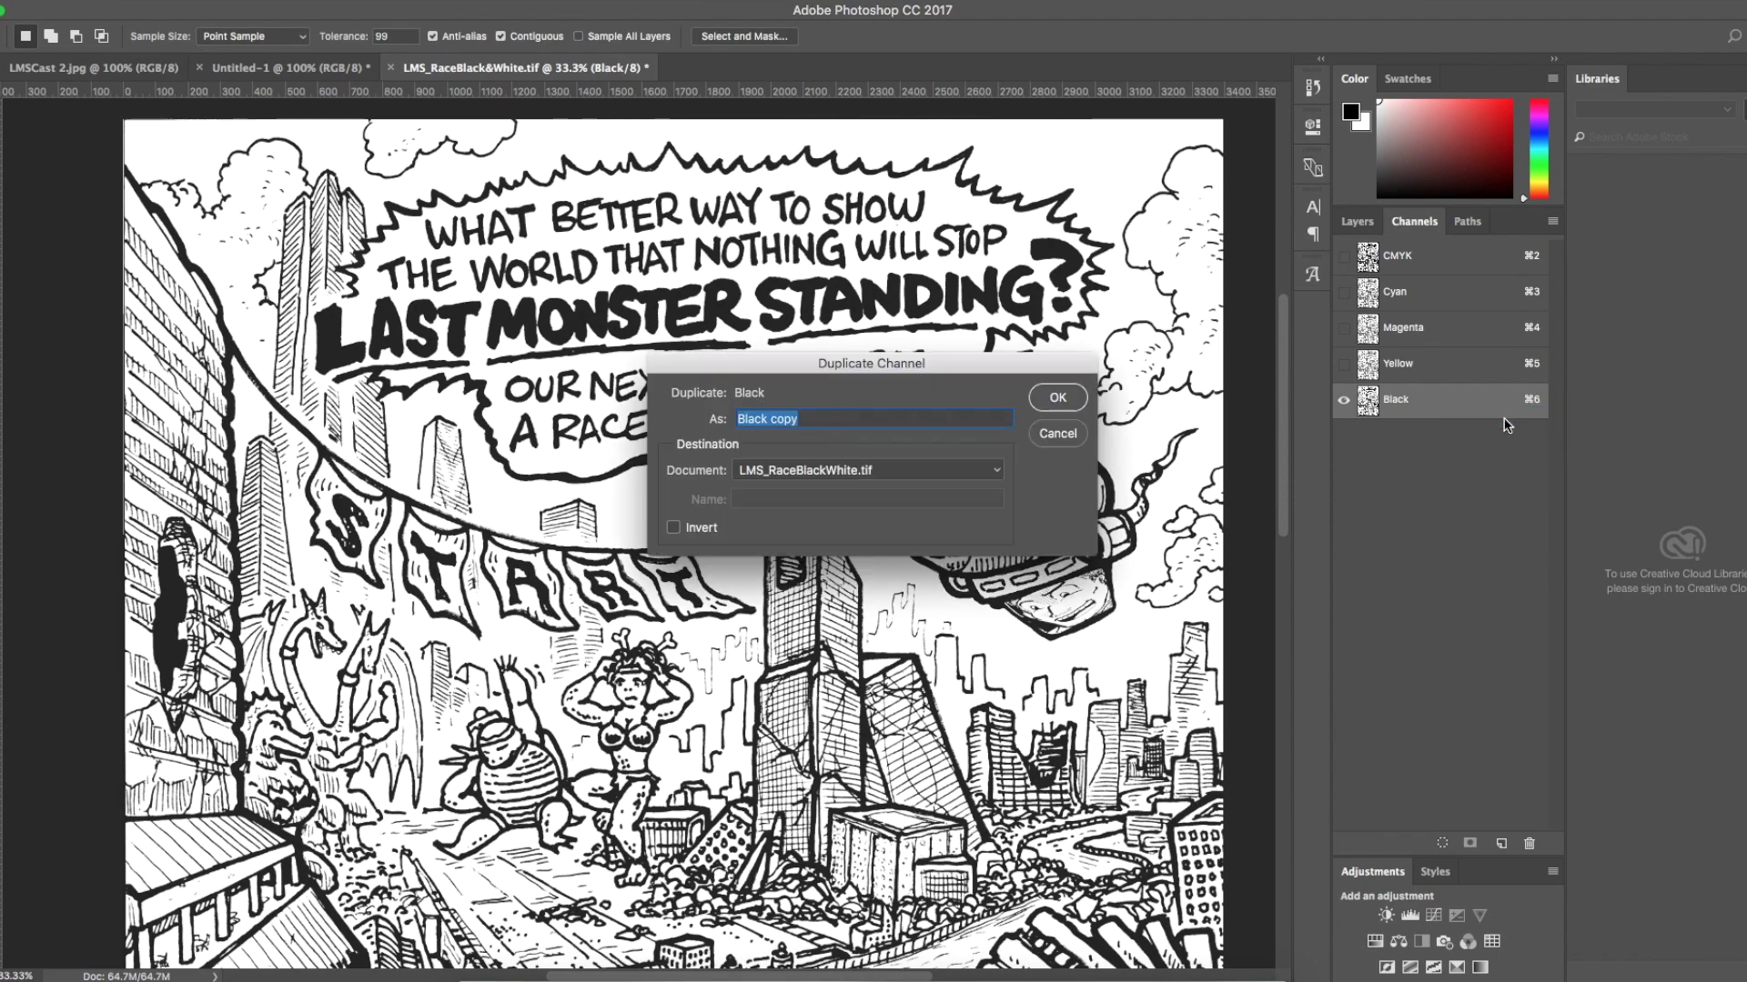
left_click(1057, 400)
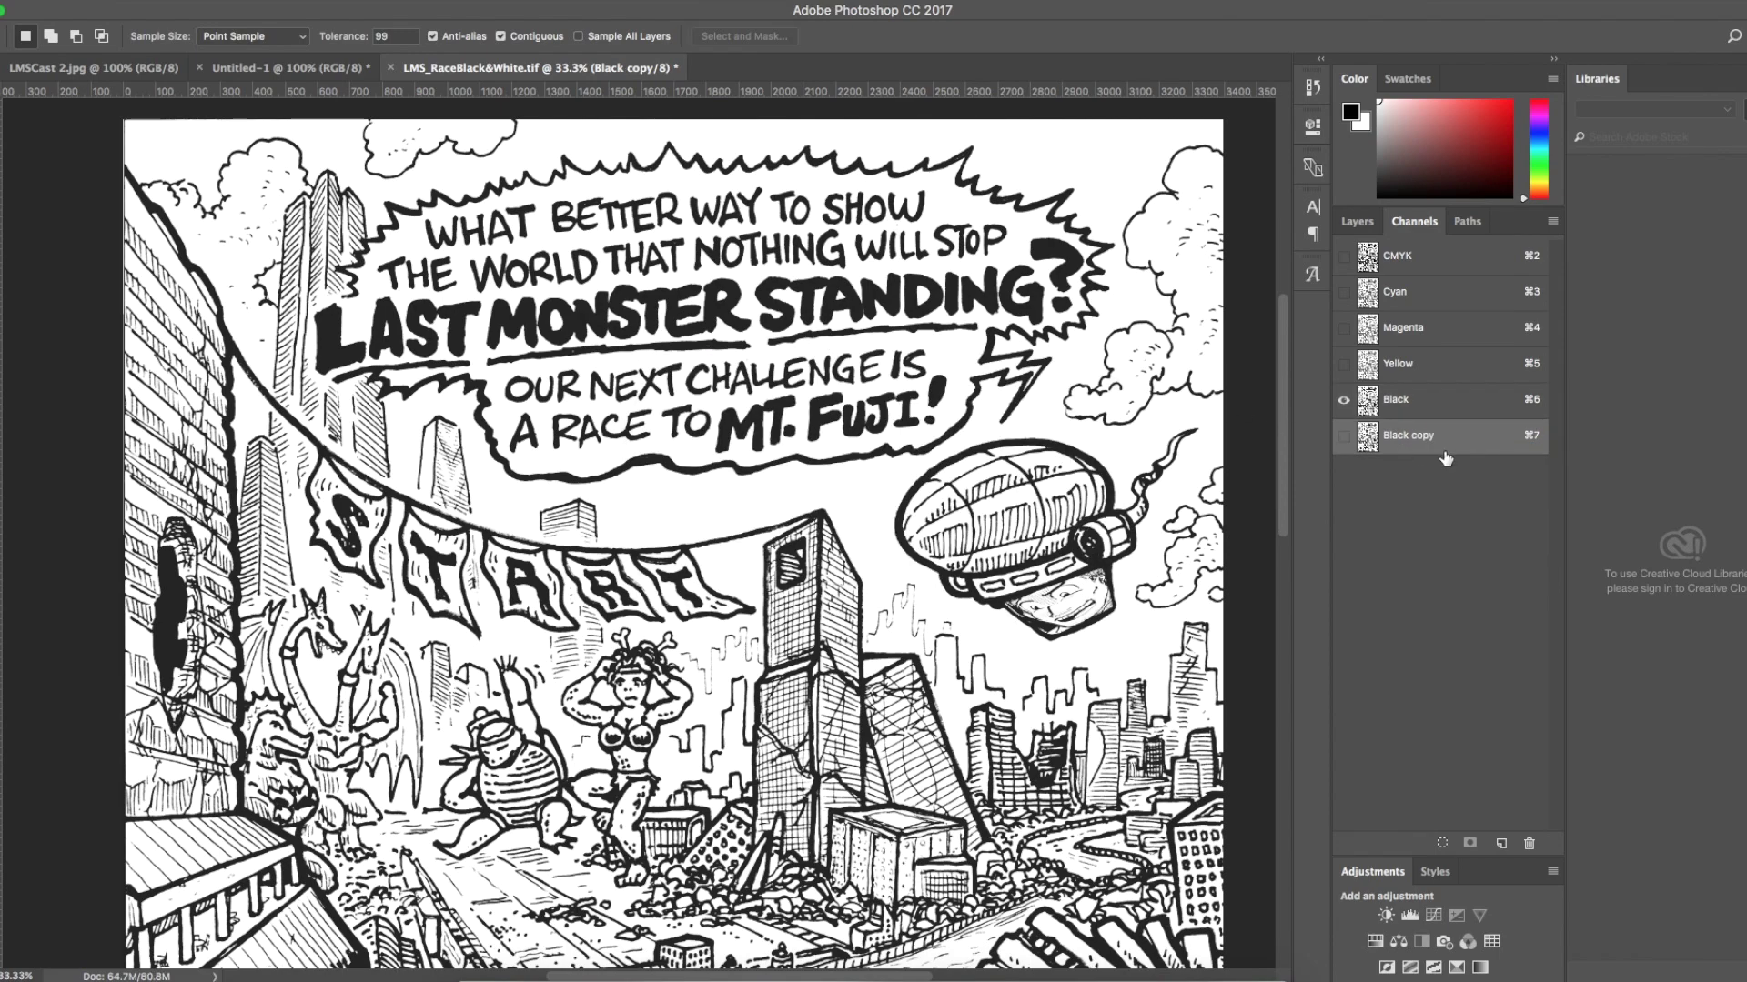
Preview the cyan, magenta, yellow and black channels in different combinations, and view the Black copy channel on its own.
left_click(1344, 256)
left_click(1344, 437)
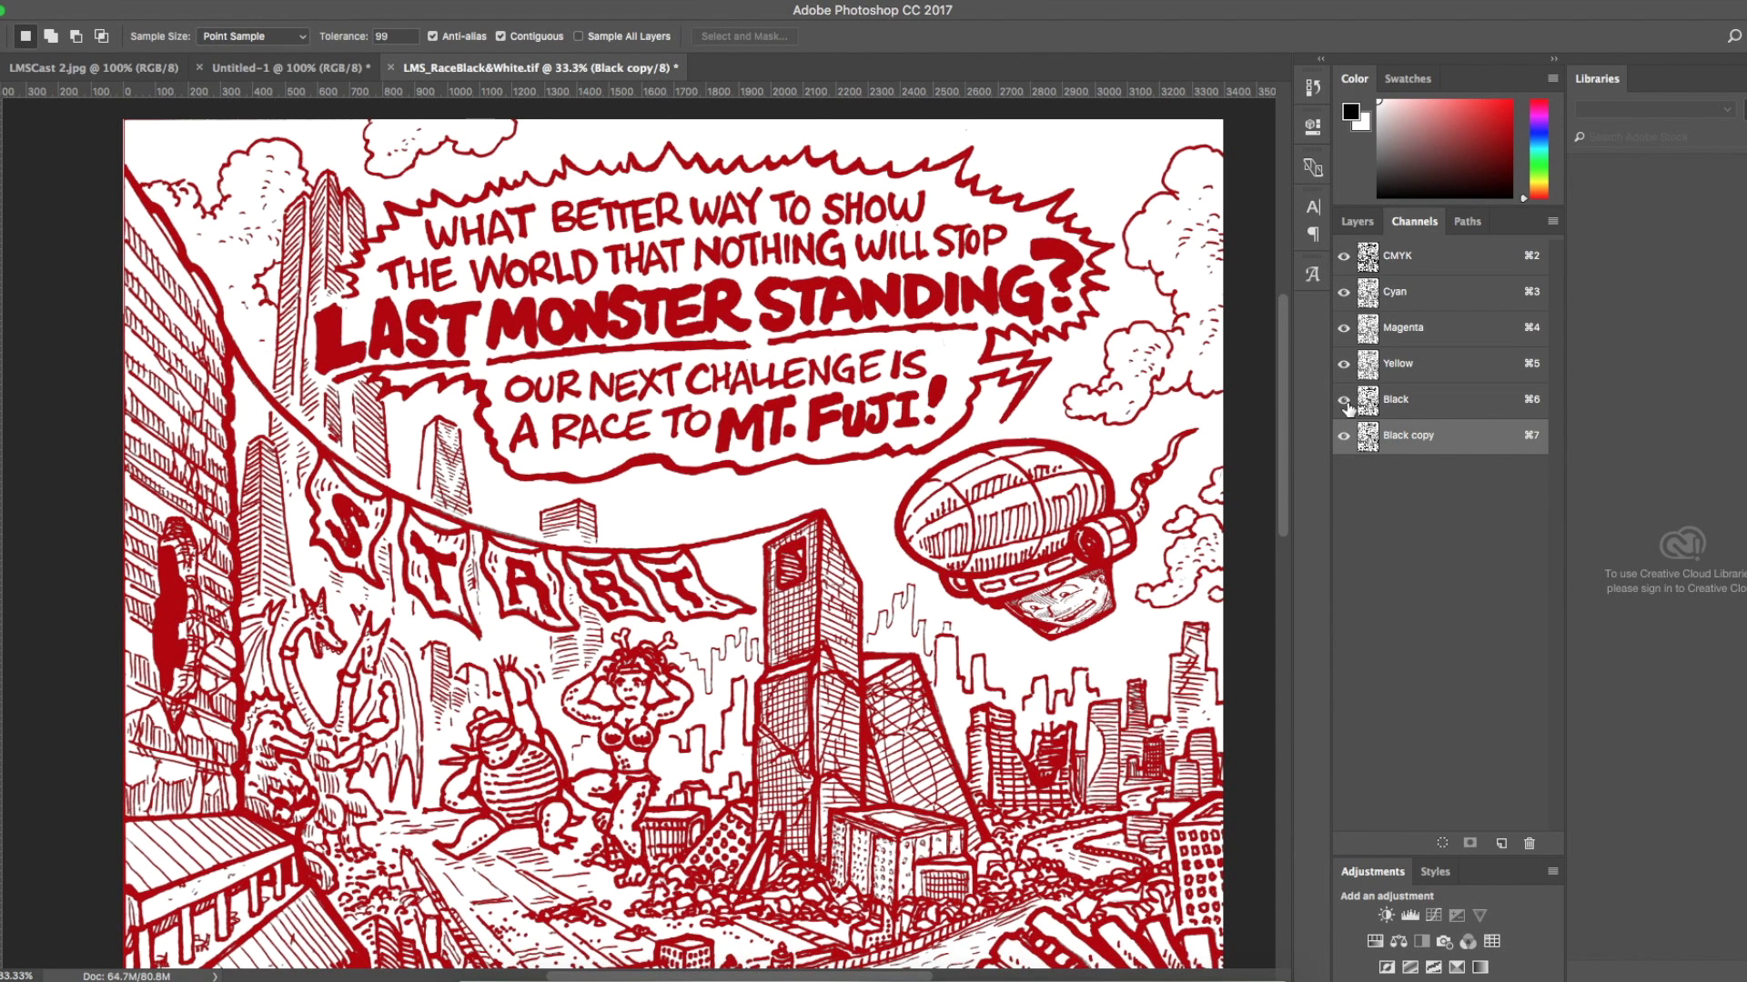
left_click(1344, 437)
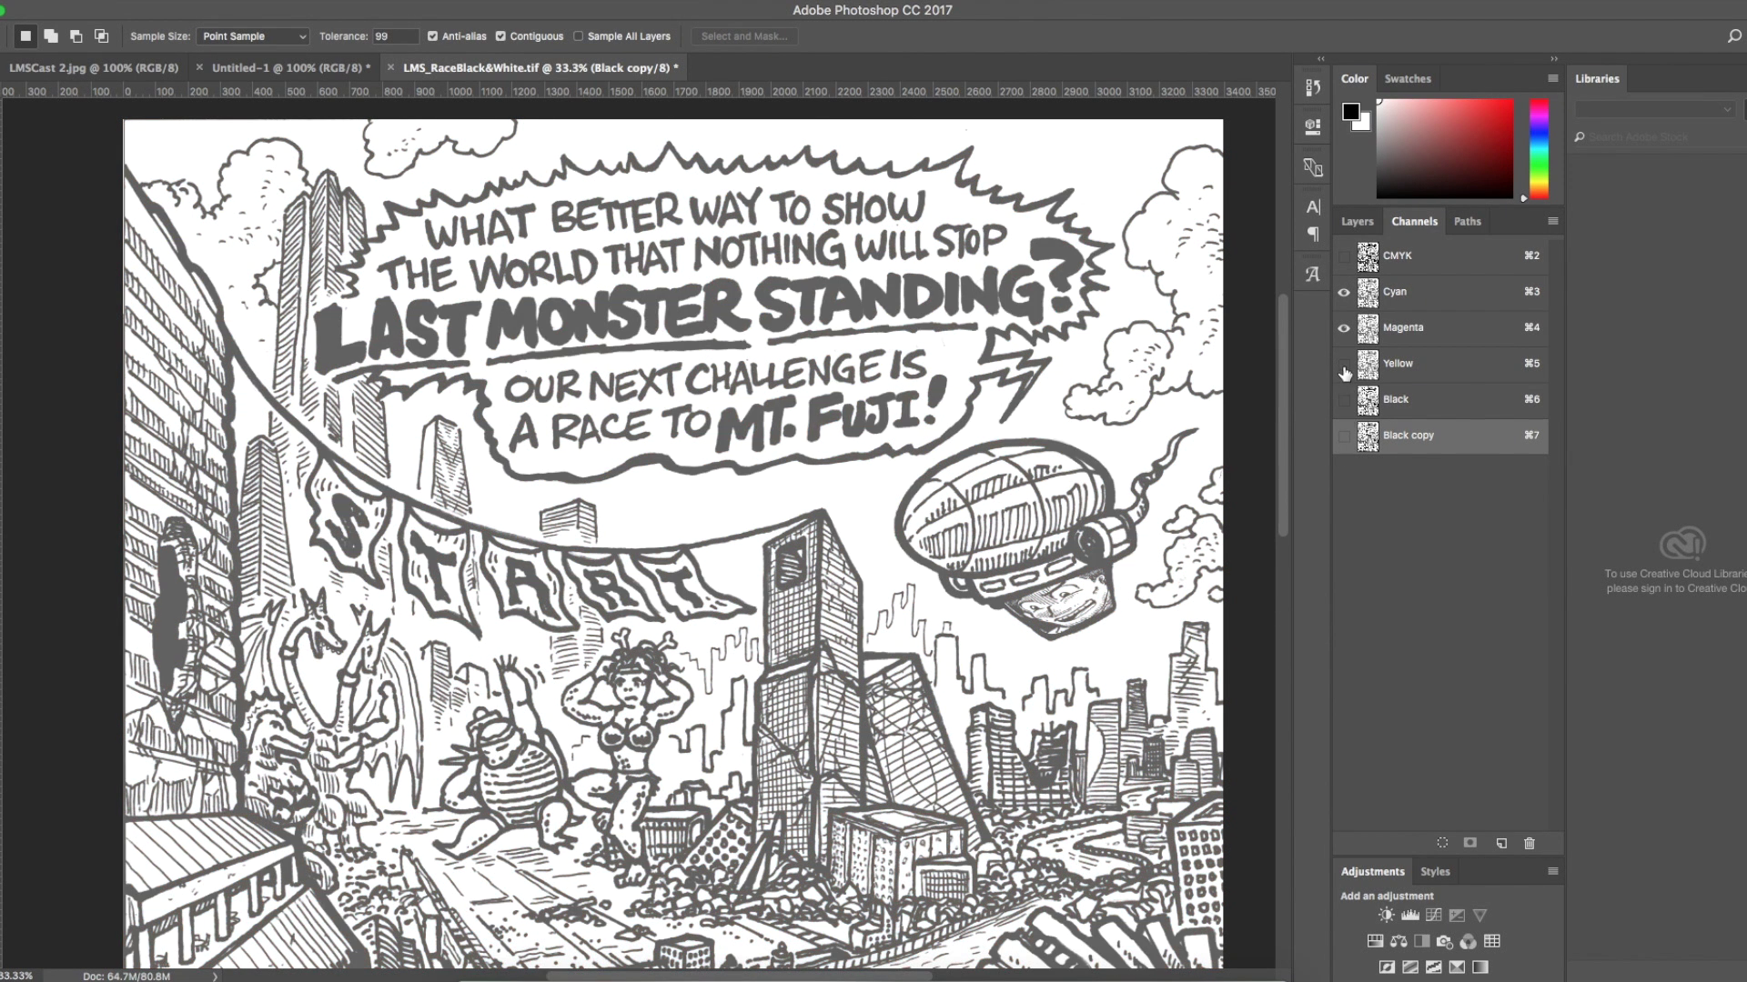
left_click(1343, 329)
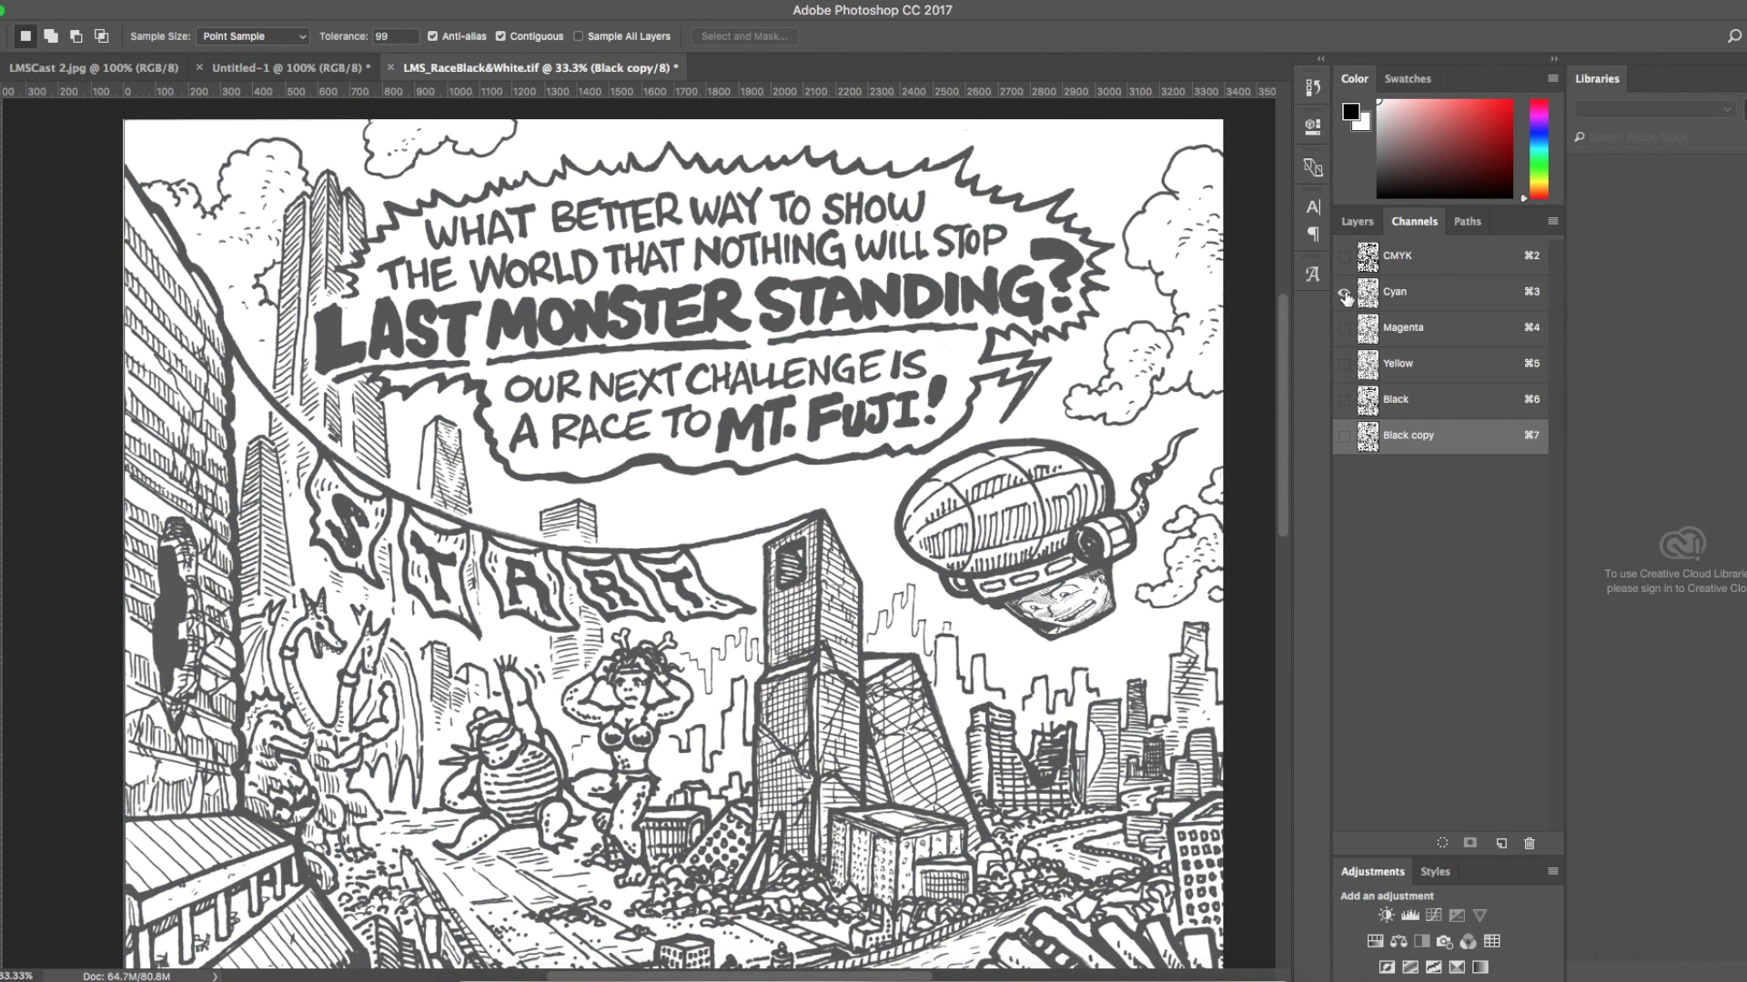
left_click(1344, 328)
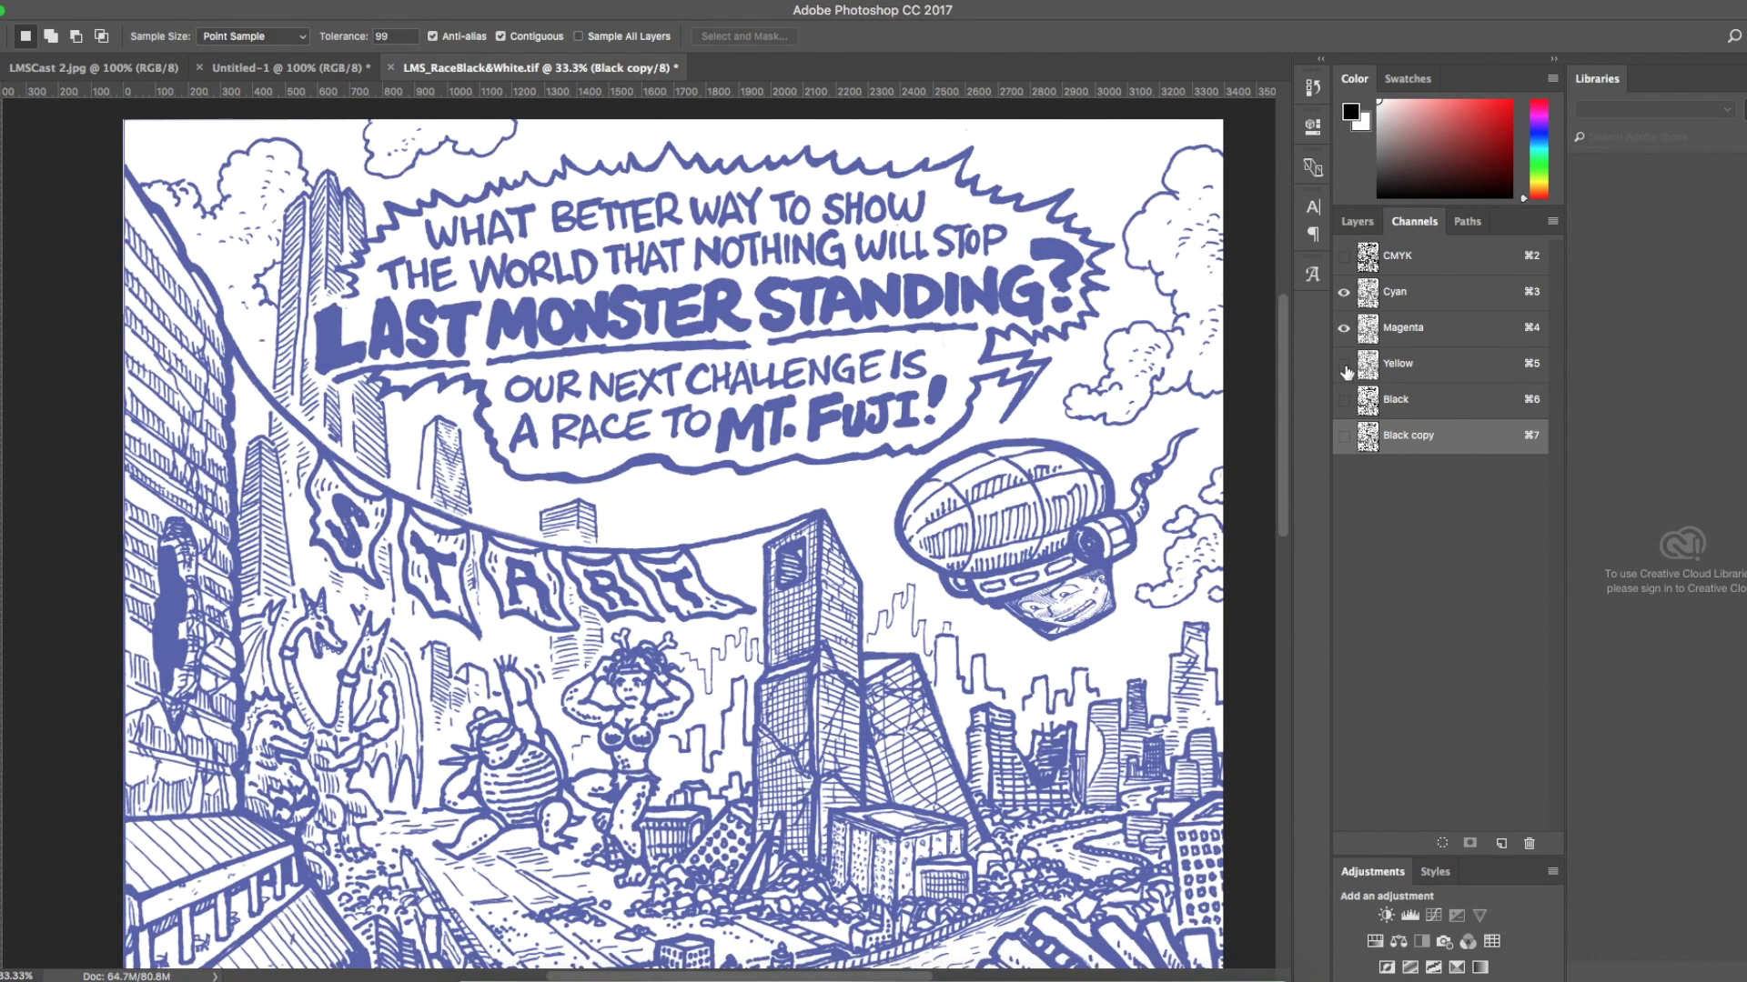
left_click(1344, 291)
left_click(1344, 364)
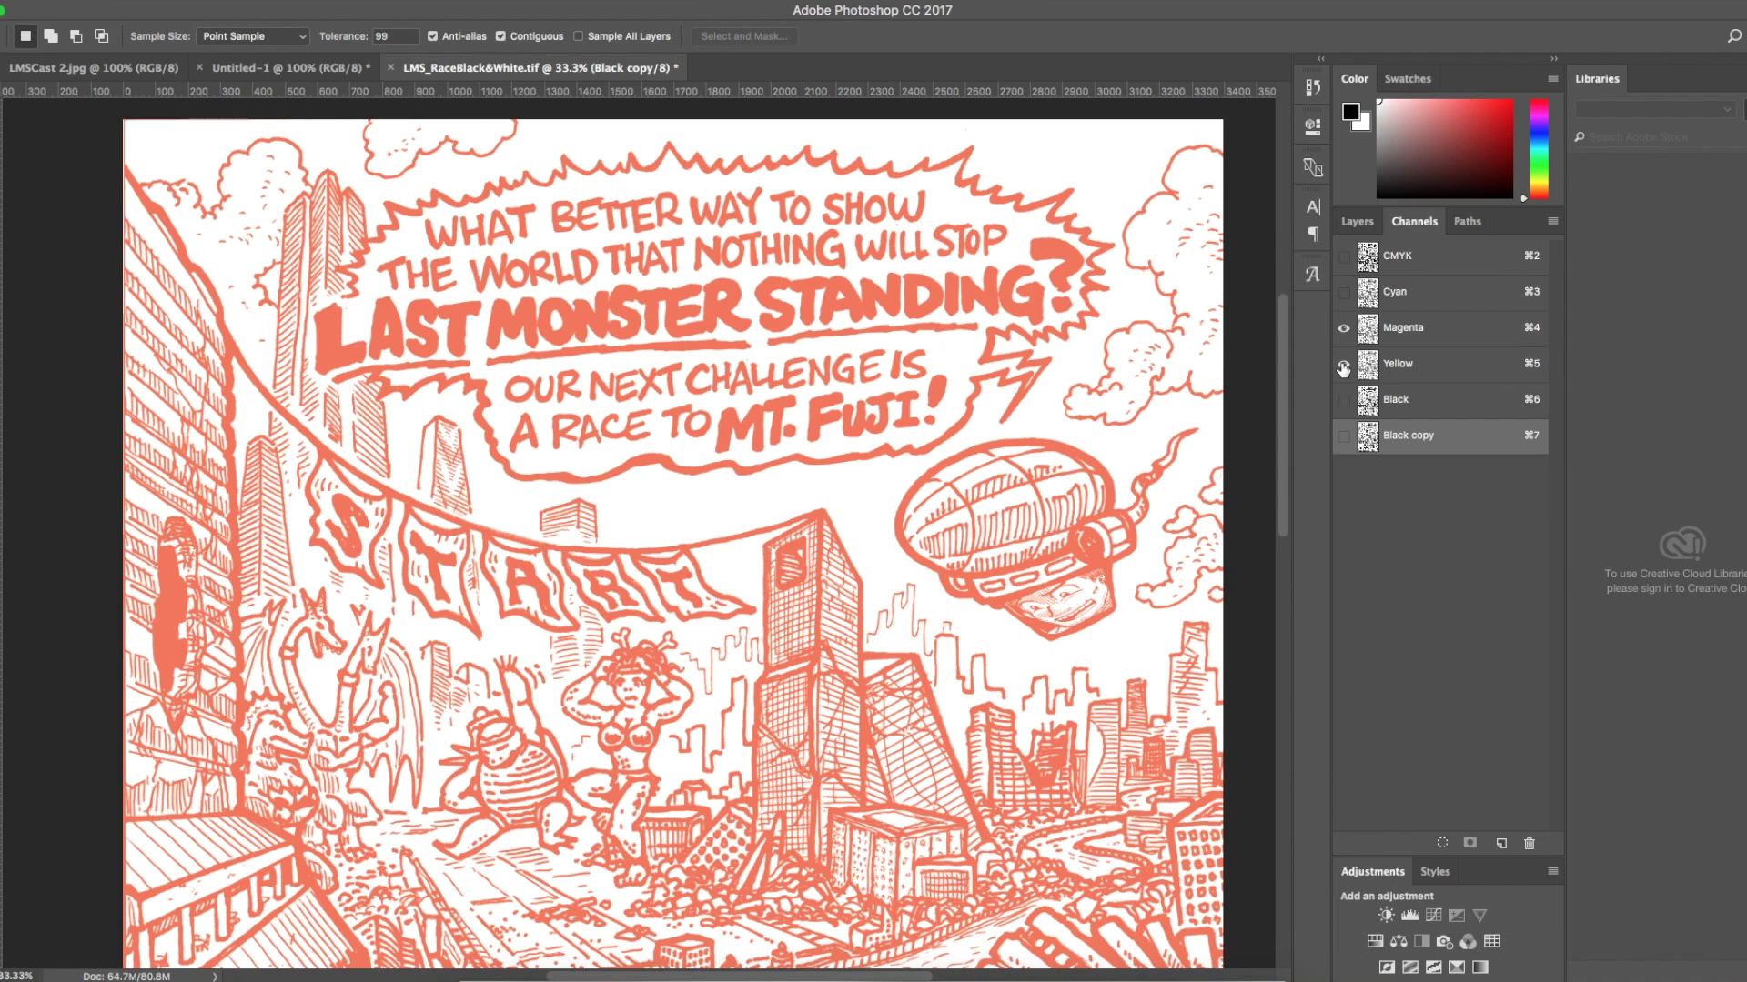
left_click(1343, 328)
left_click(1345, 400)
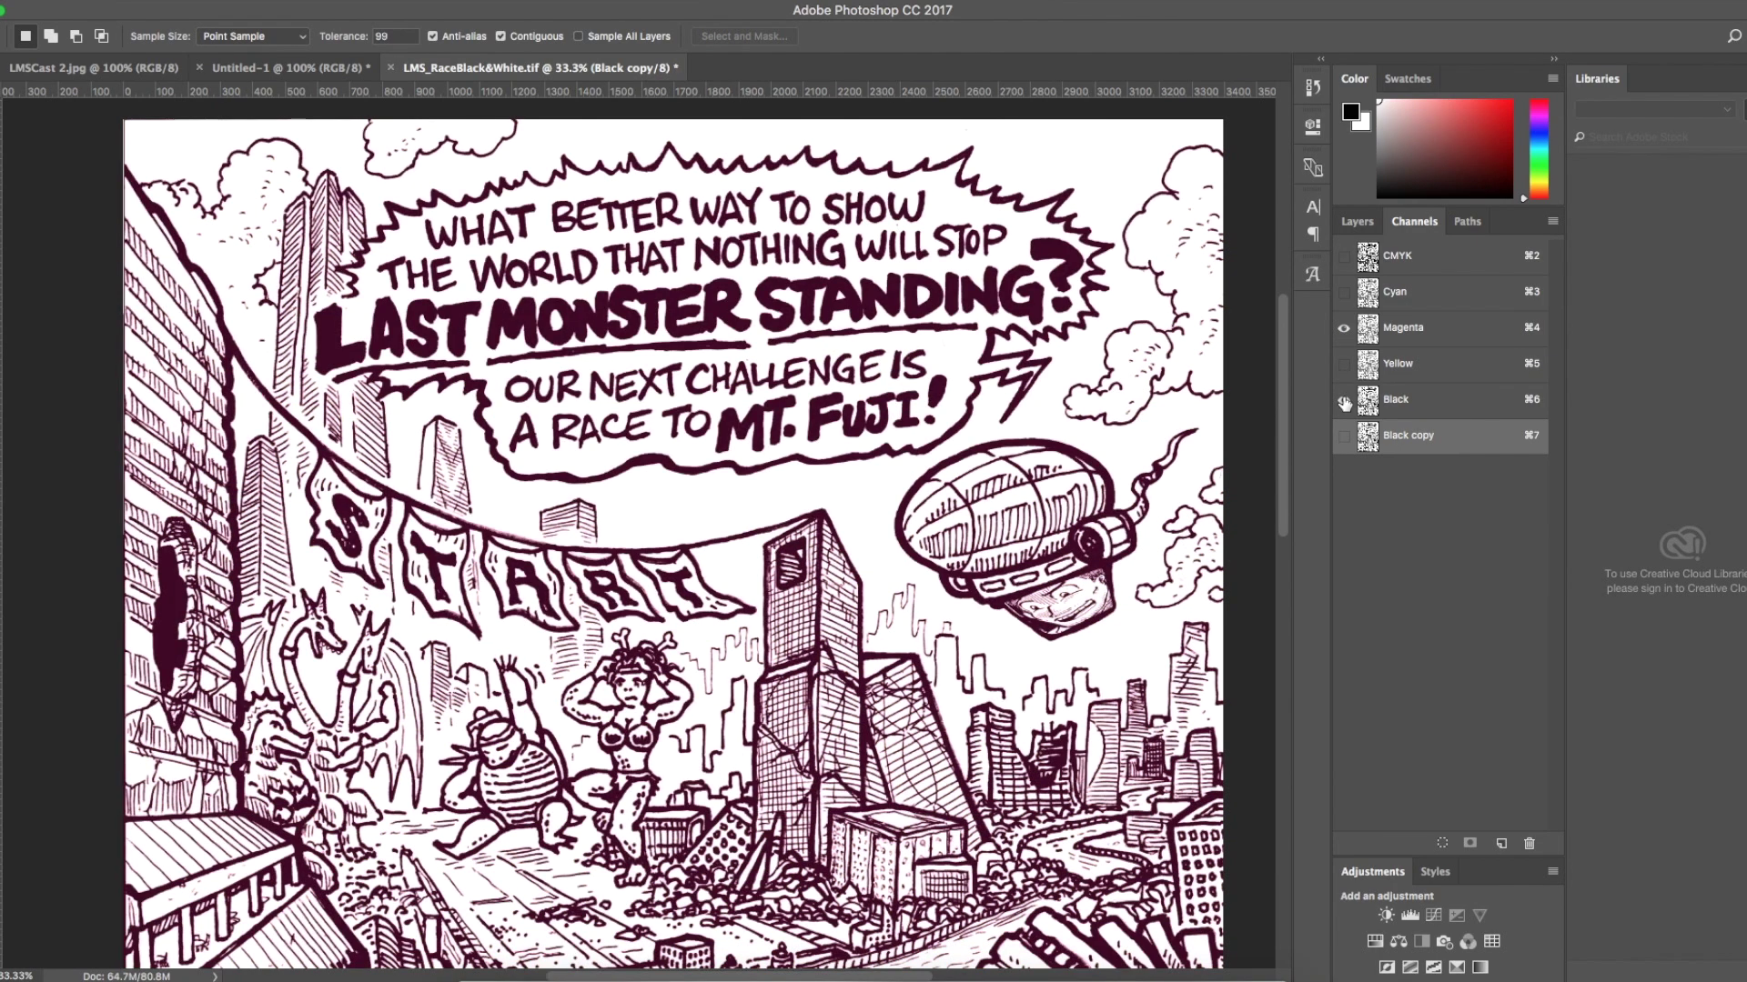
left_click(1344, 328)
left_click(1344, 295)
left_click(1344, 364)
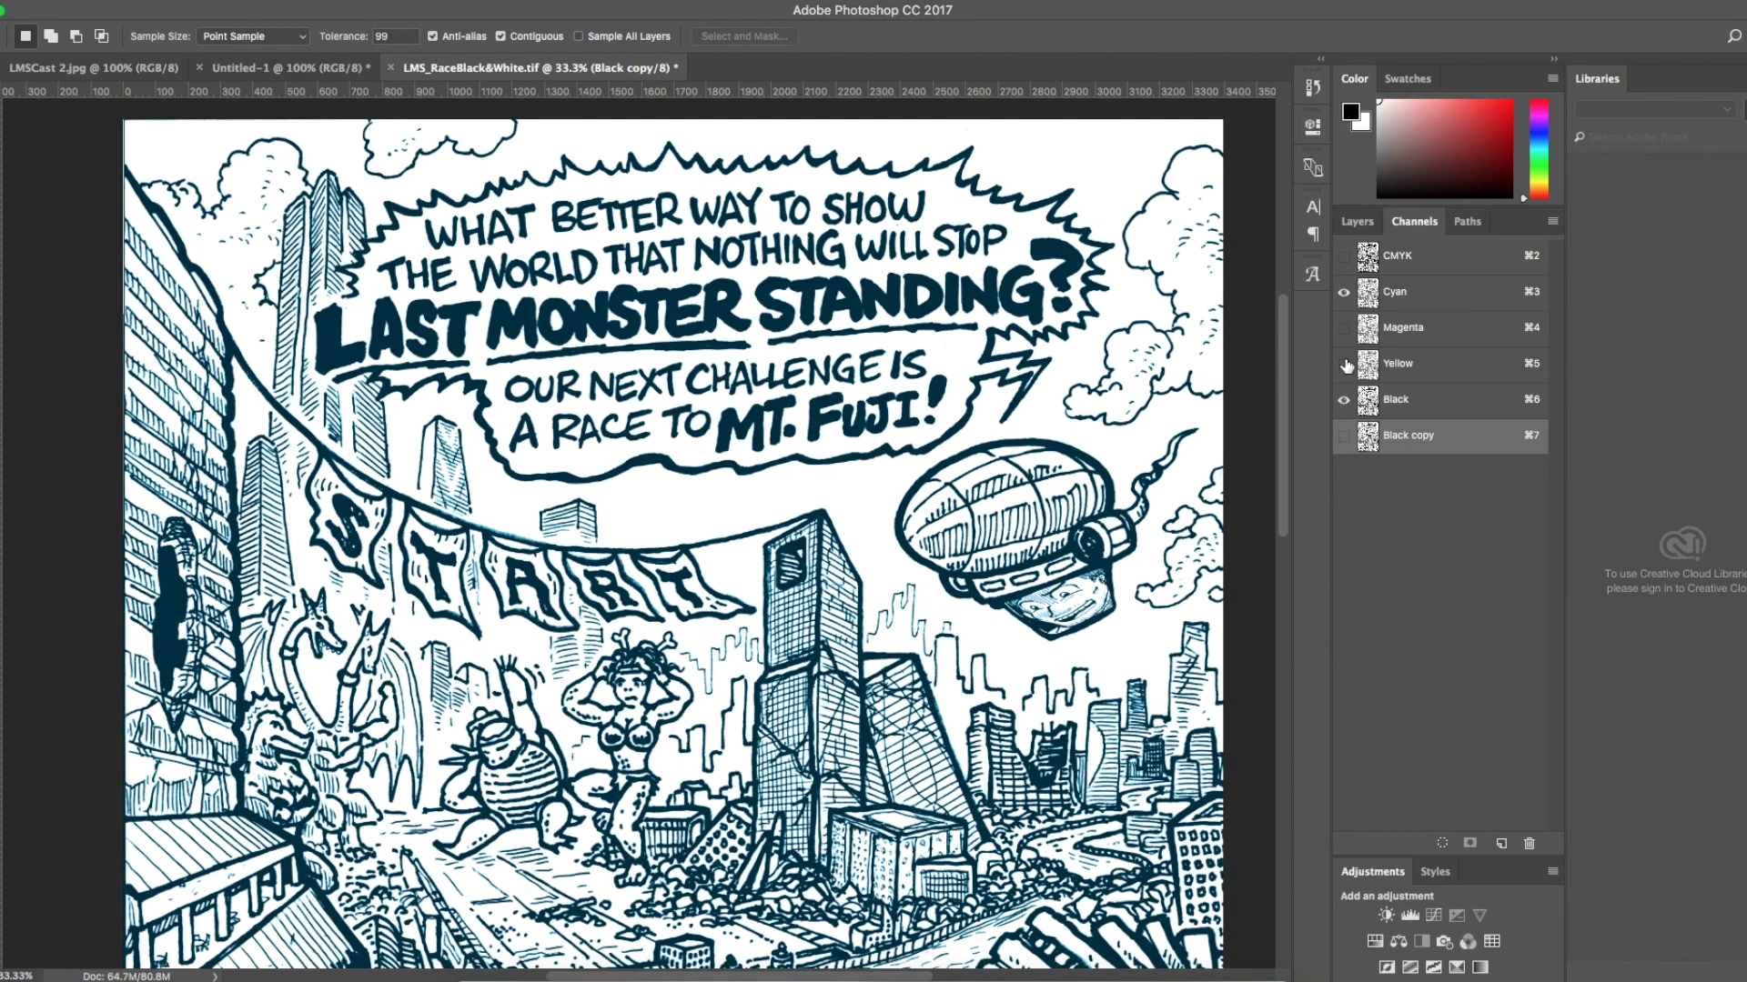
left_click(1344, 398)
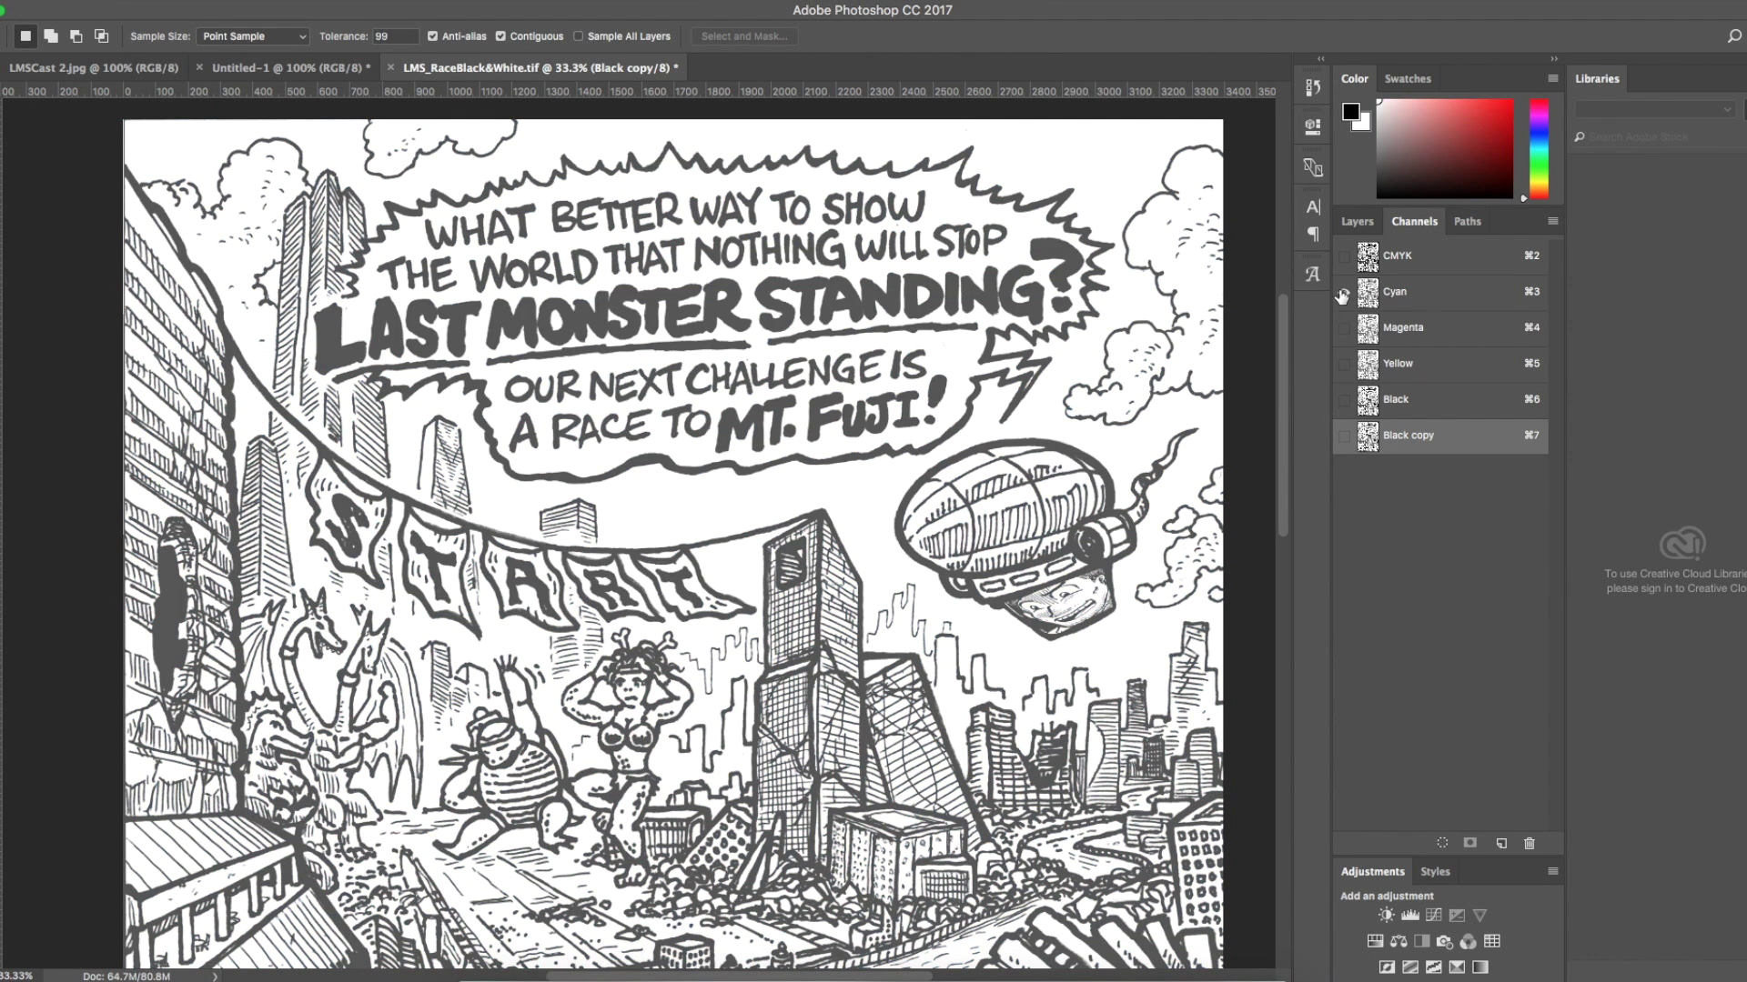
left_click(1347, 259)
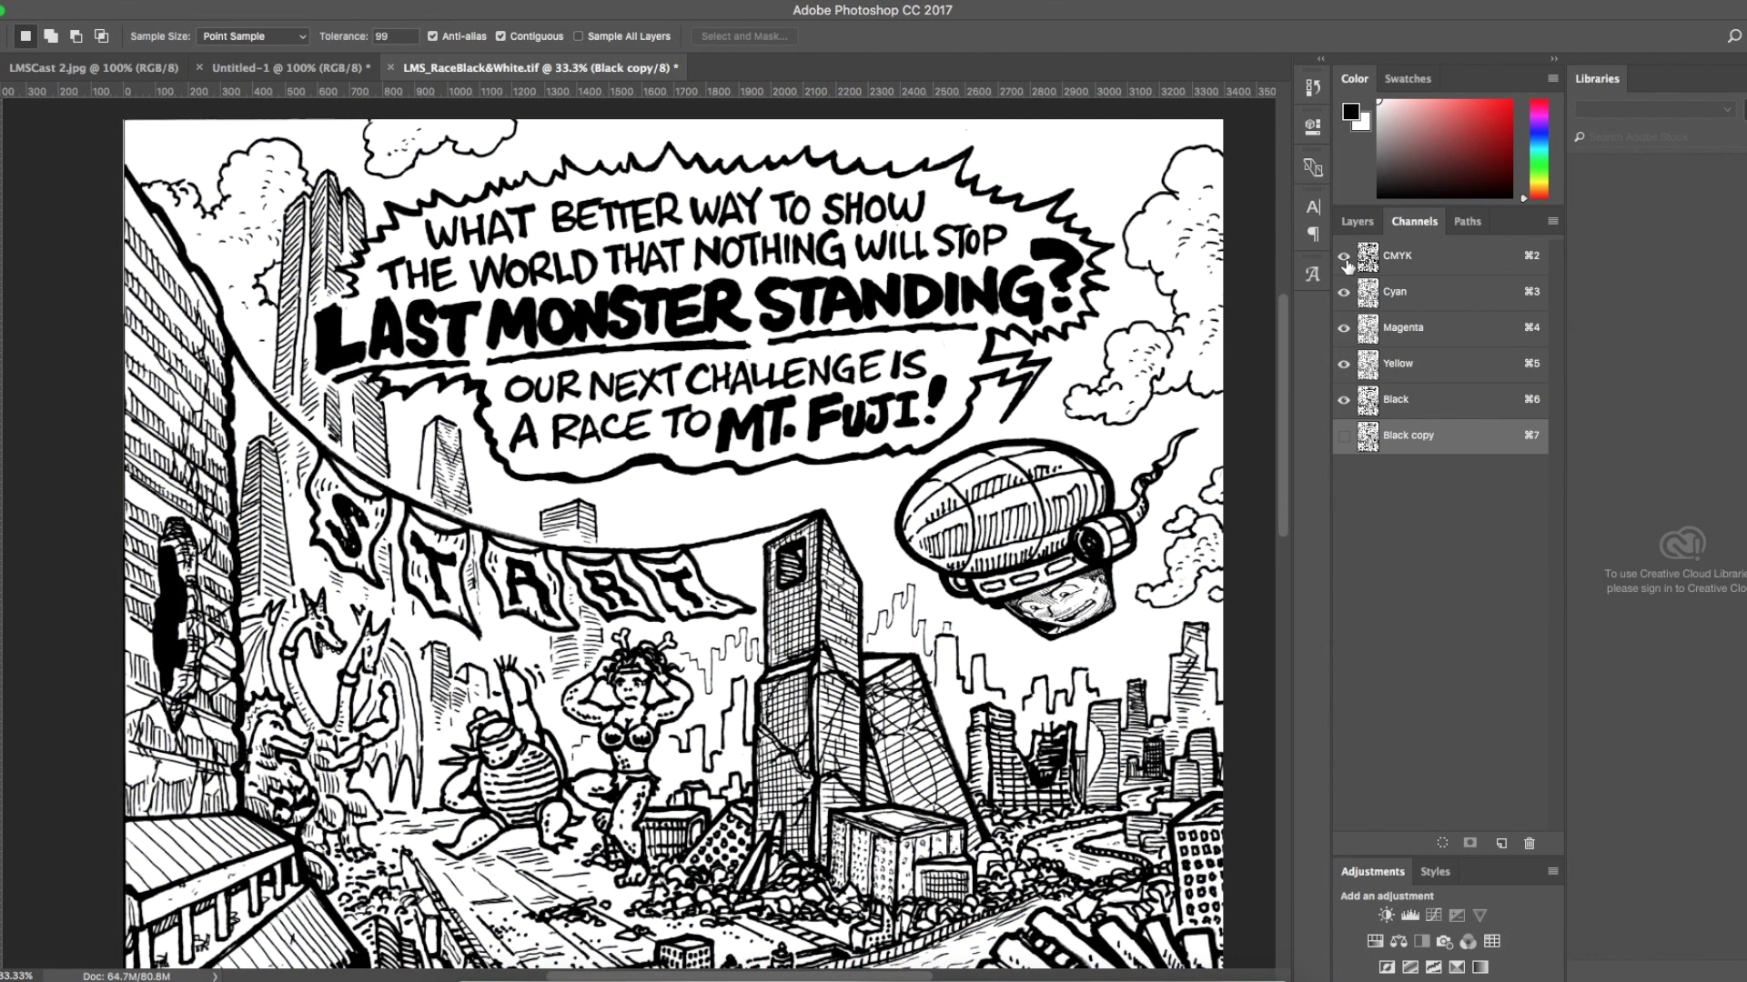
left_click(1345, 435)
left_click(1346, 258)
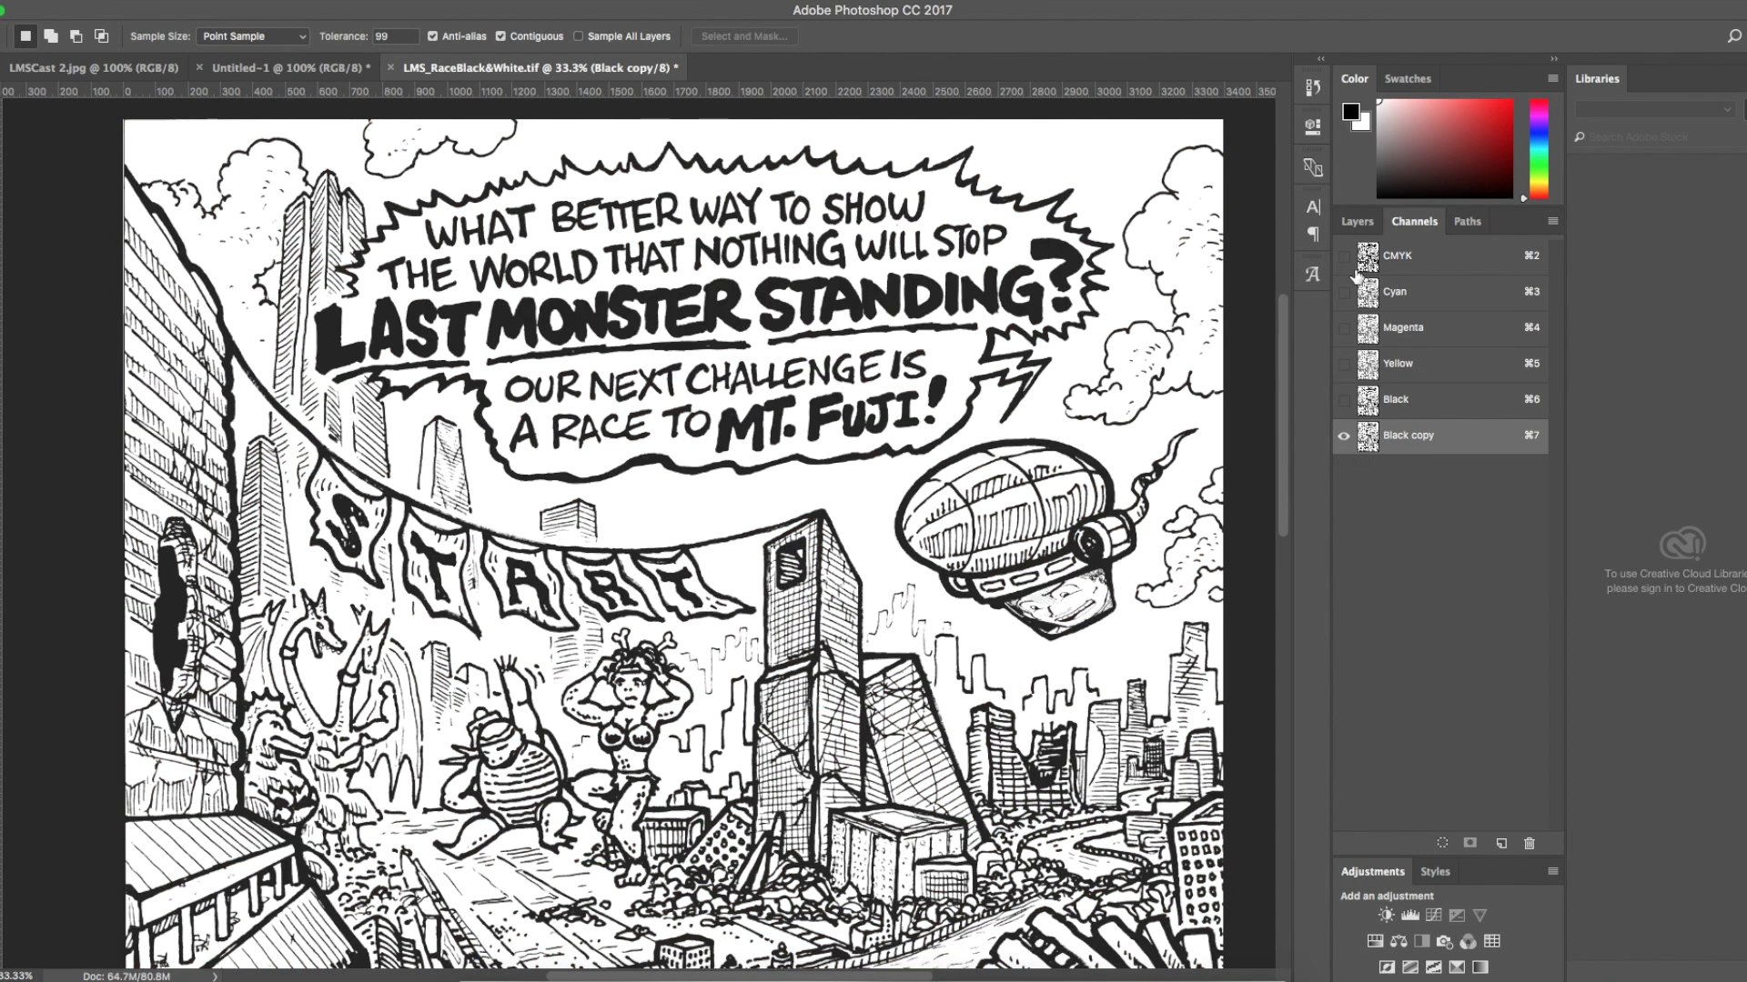
Fill the composite CMYK channels with White in Normal mode at 100% opacity, leaving out the Black copy channel.
left_click(1418, 257)
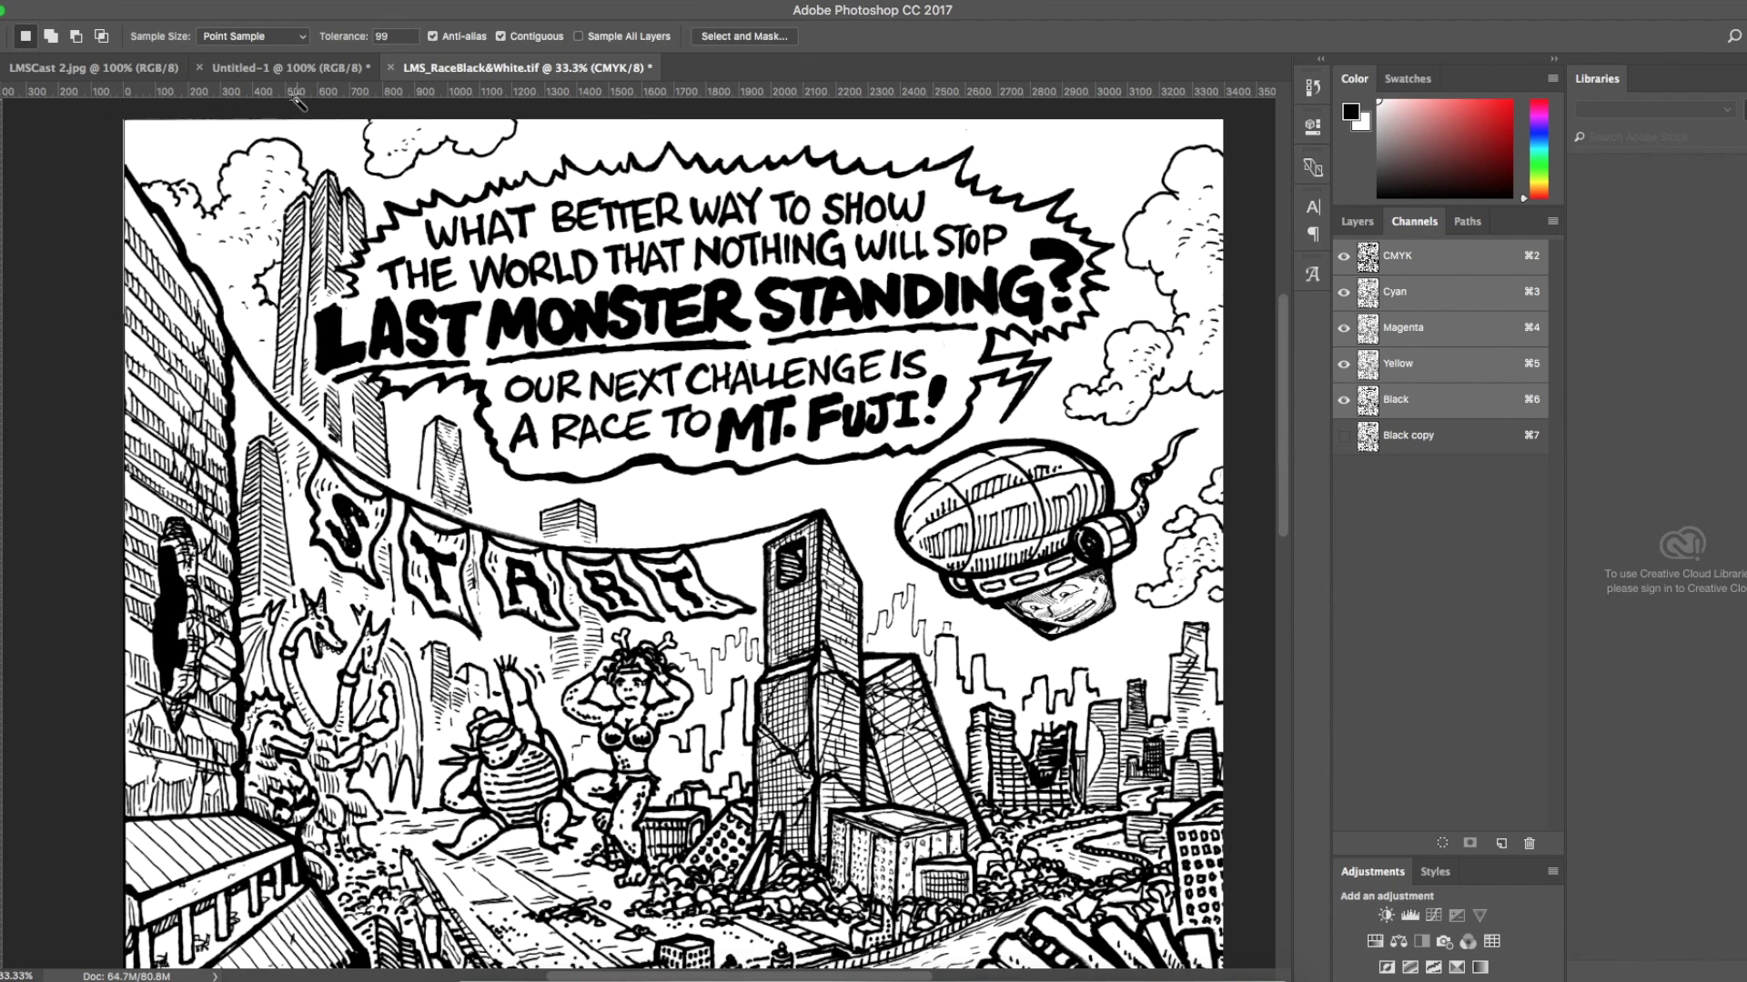
left_click(159, 2)
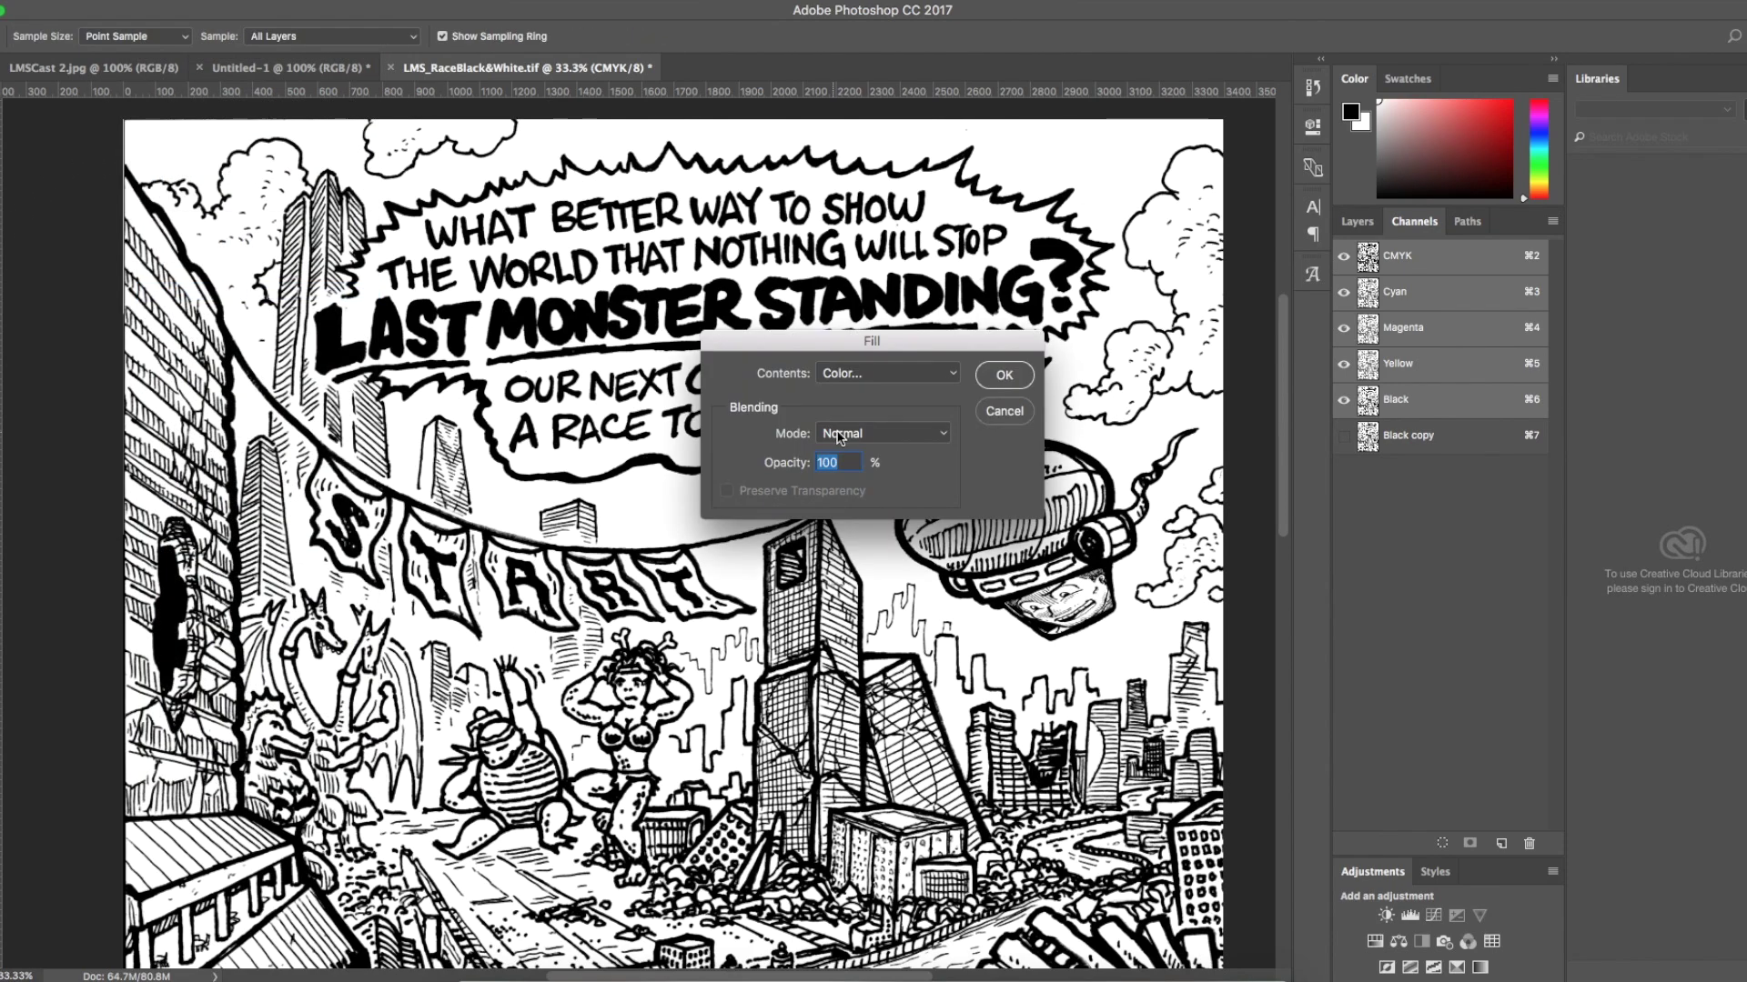
left_click(946, 382)
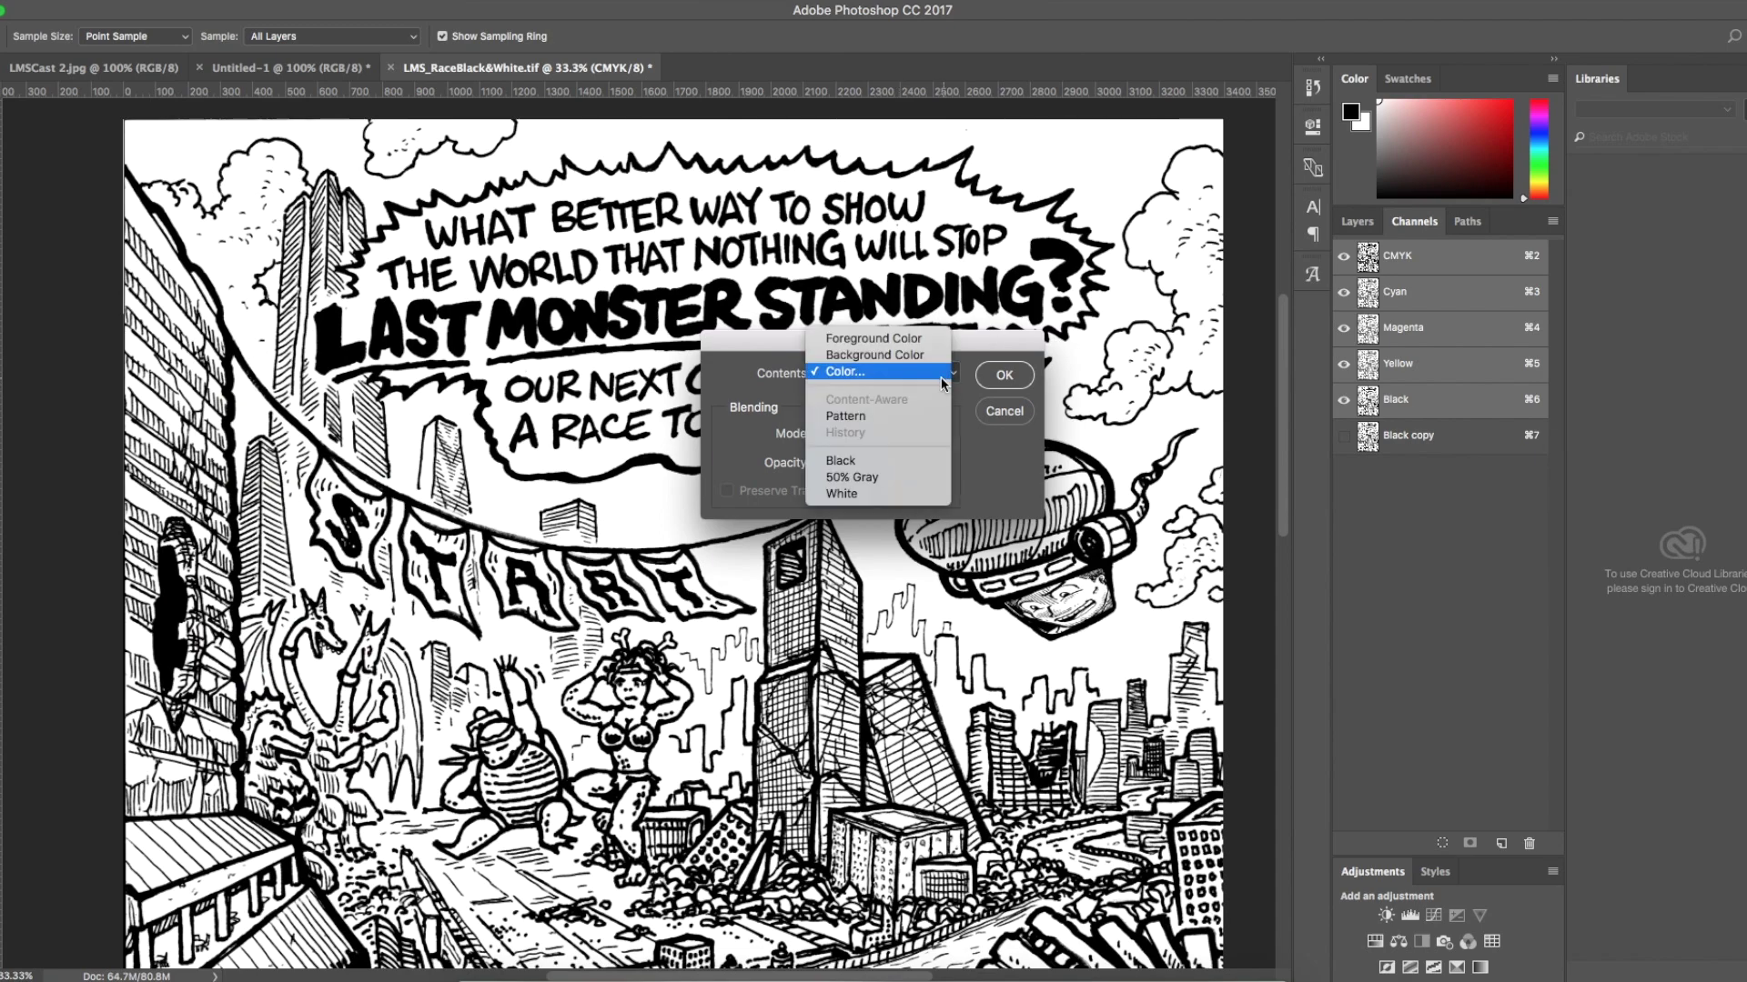
left_click(887, 489)
left_click(1006, 377)
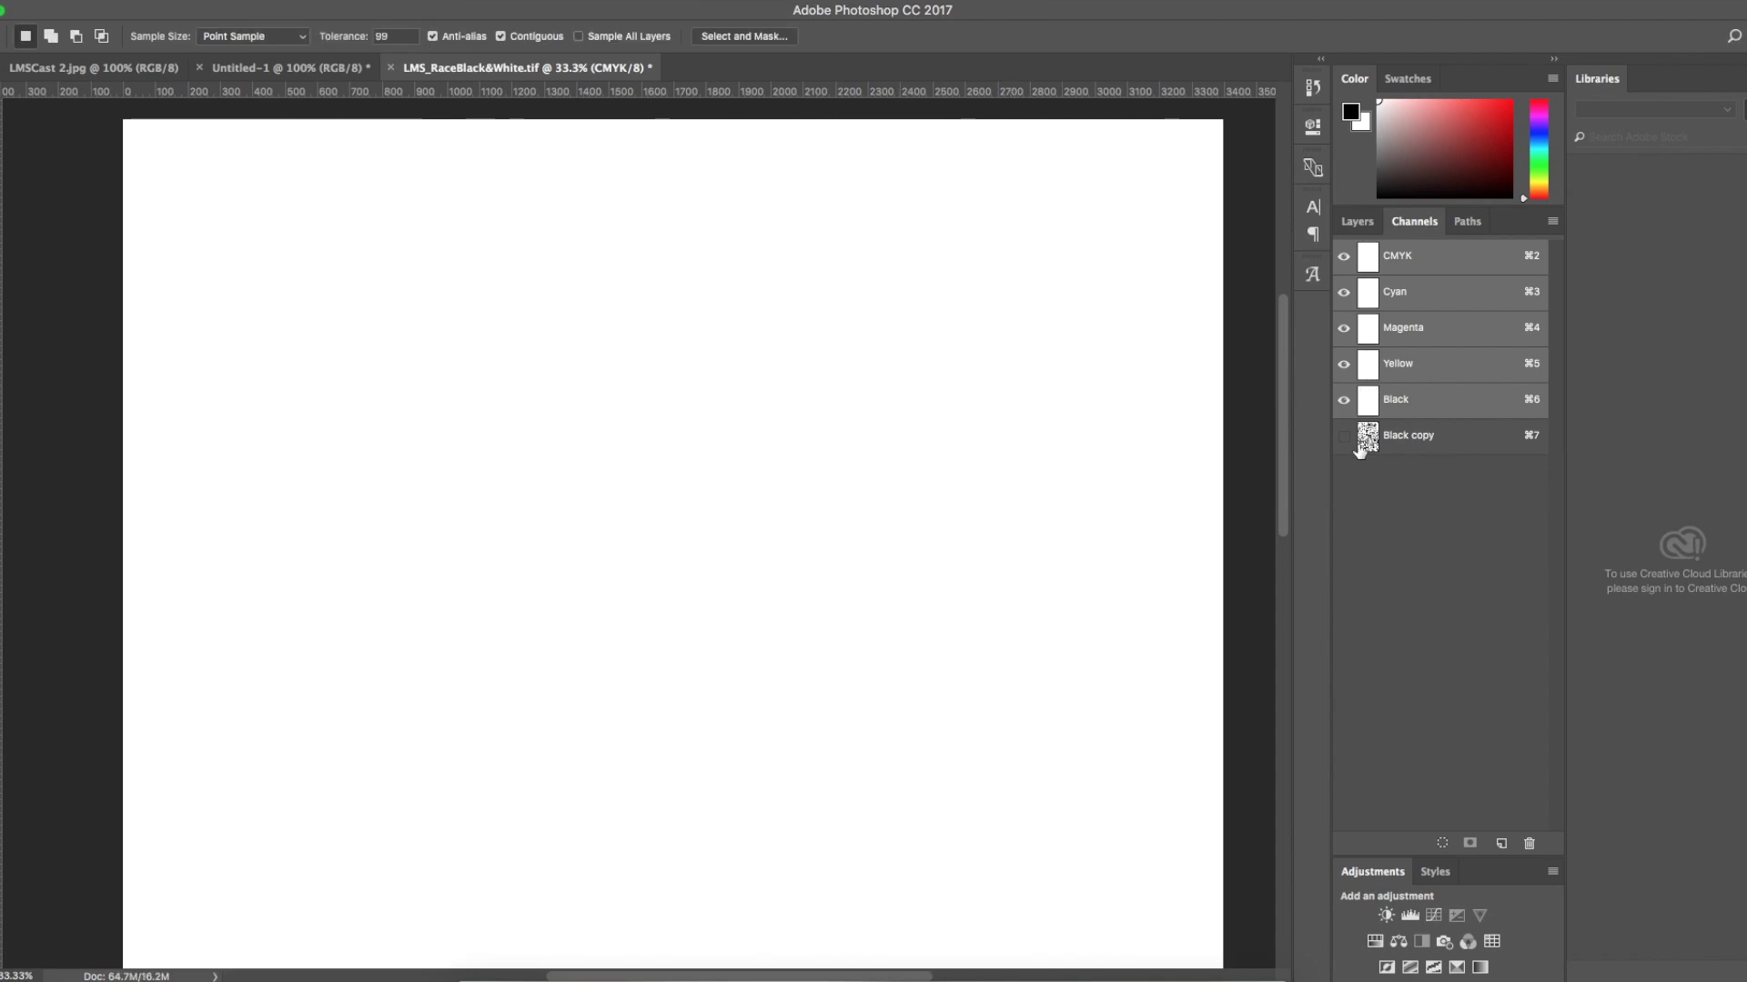
Show the Black copy channel over the blank page and add a new empty layer above the Background.
left_click(1344, 437)
left_click(1436, 441)
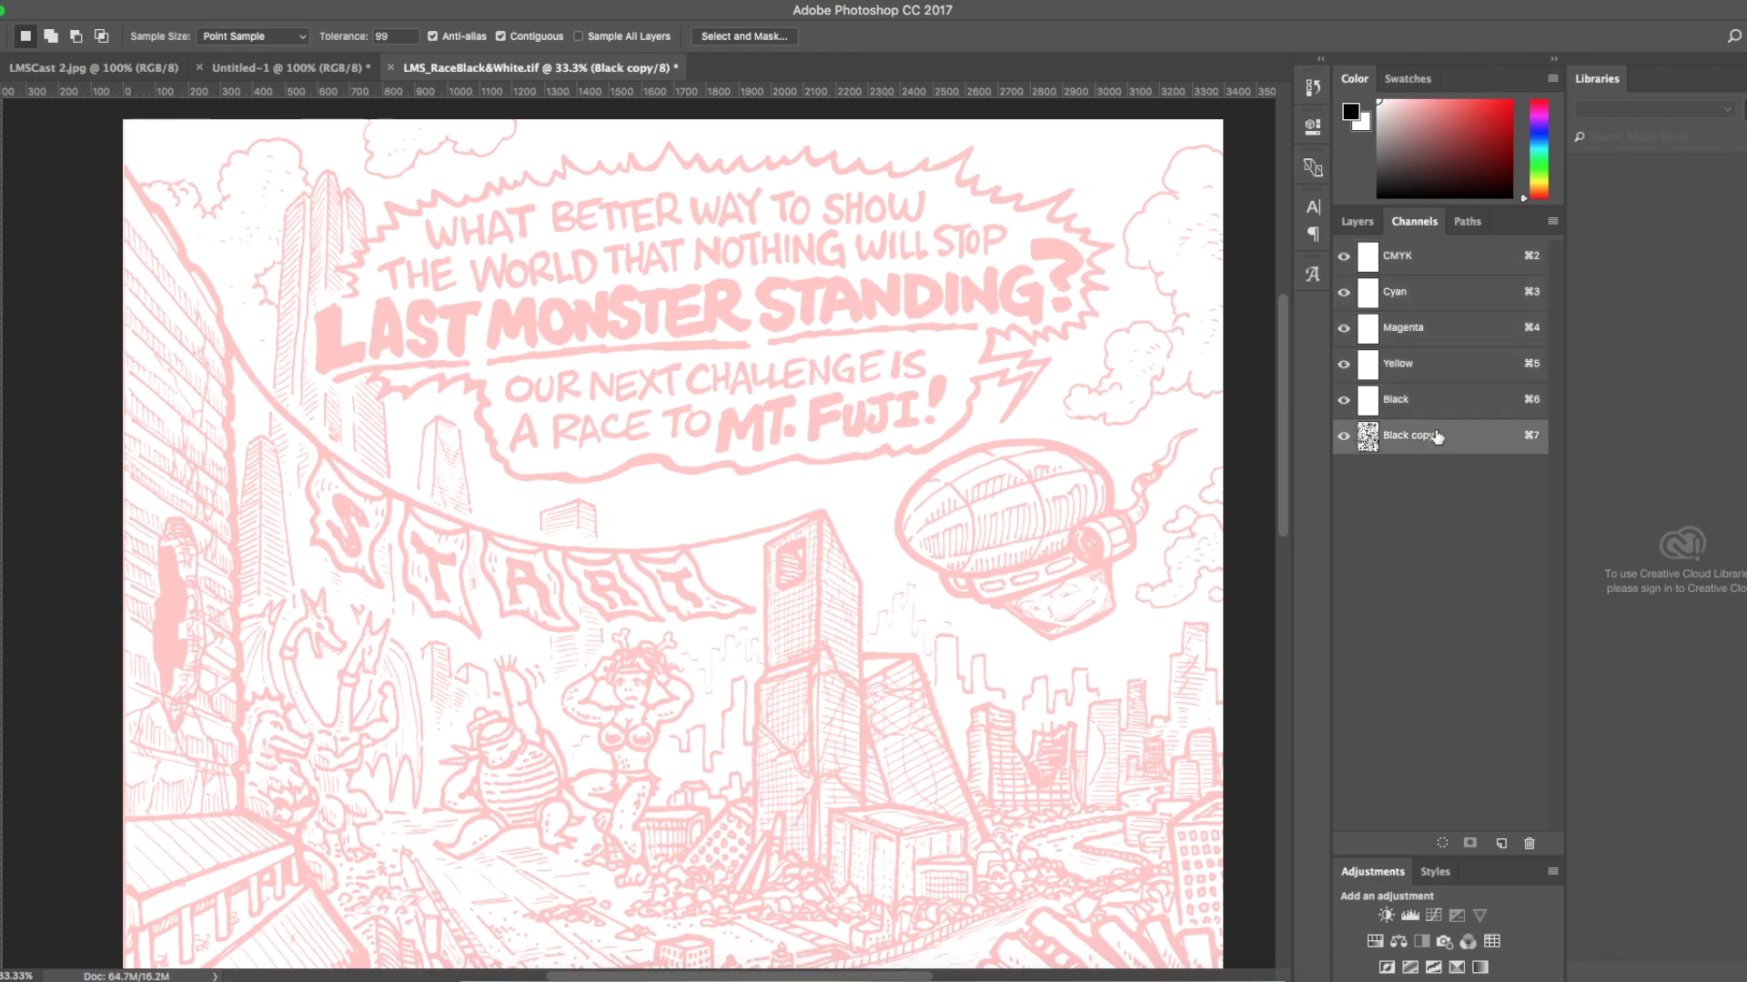
left_click(1353, 223)
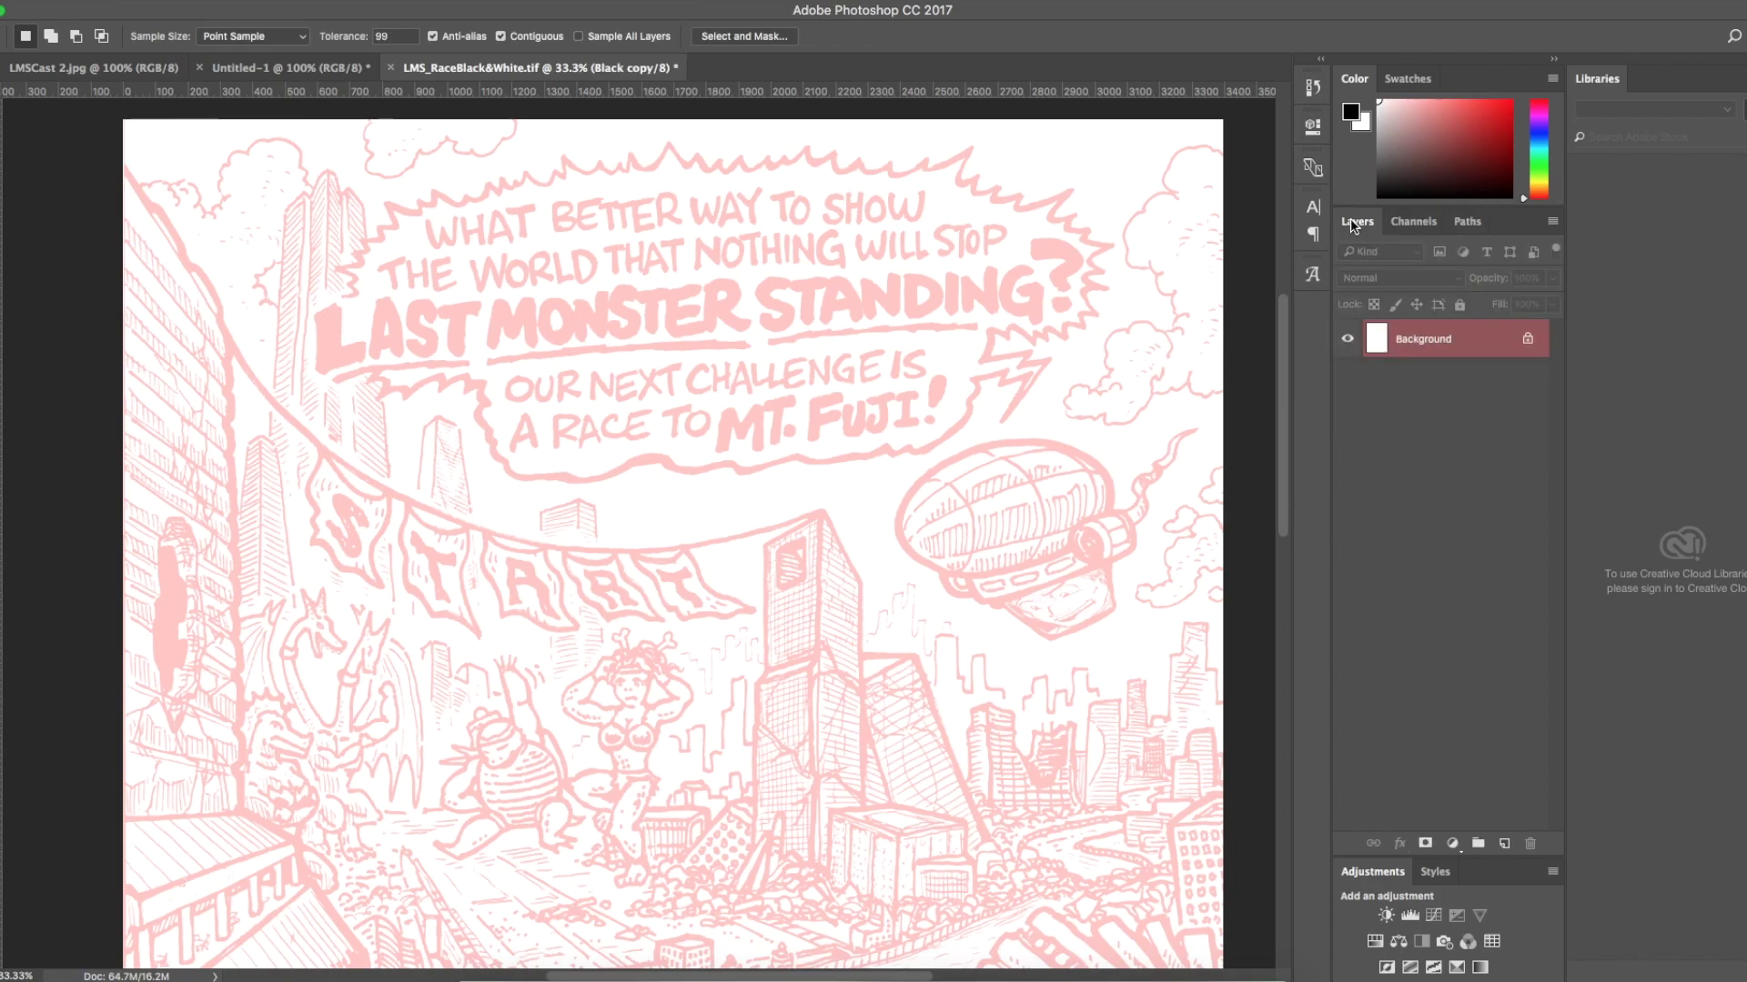
left_click(299, 5)
mouse_move(276, 9)
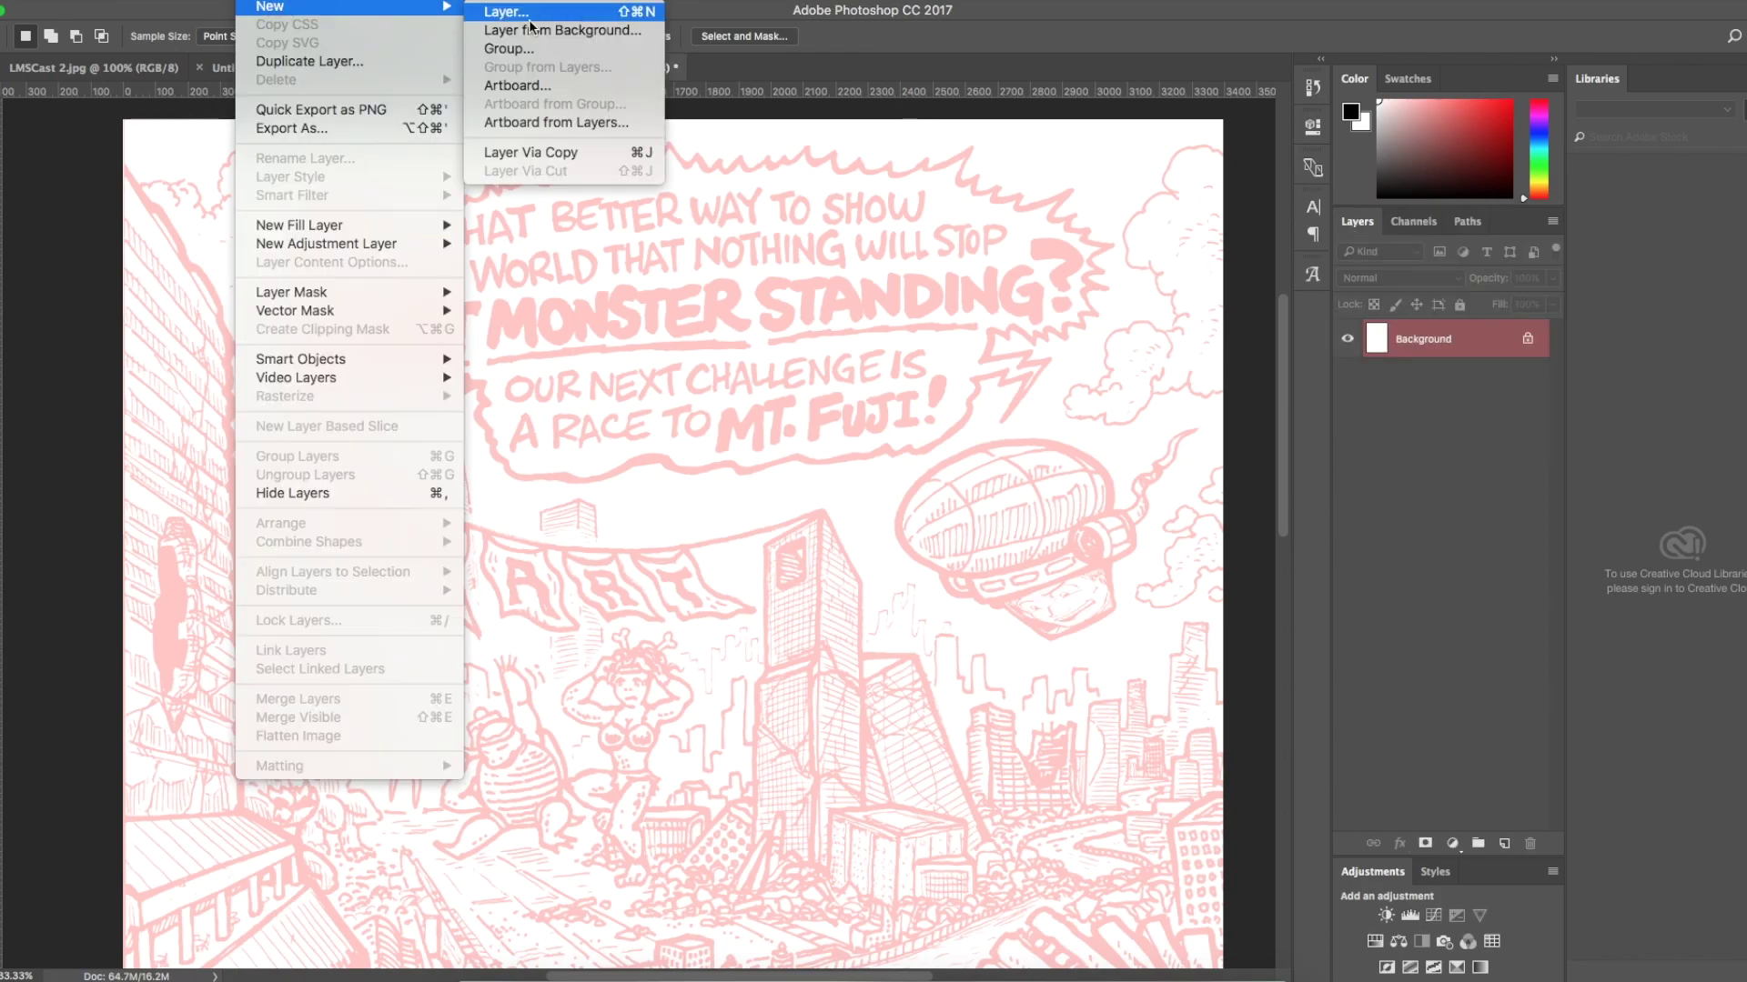
left_click(531, 15)
left_click(1047, 432)
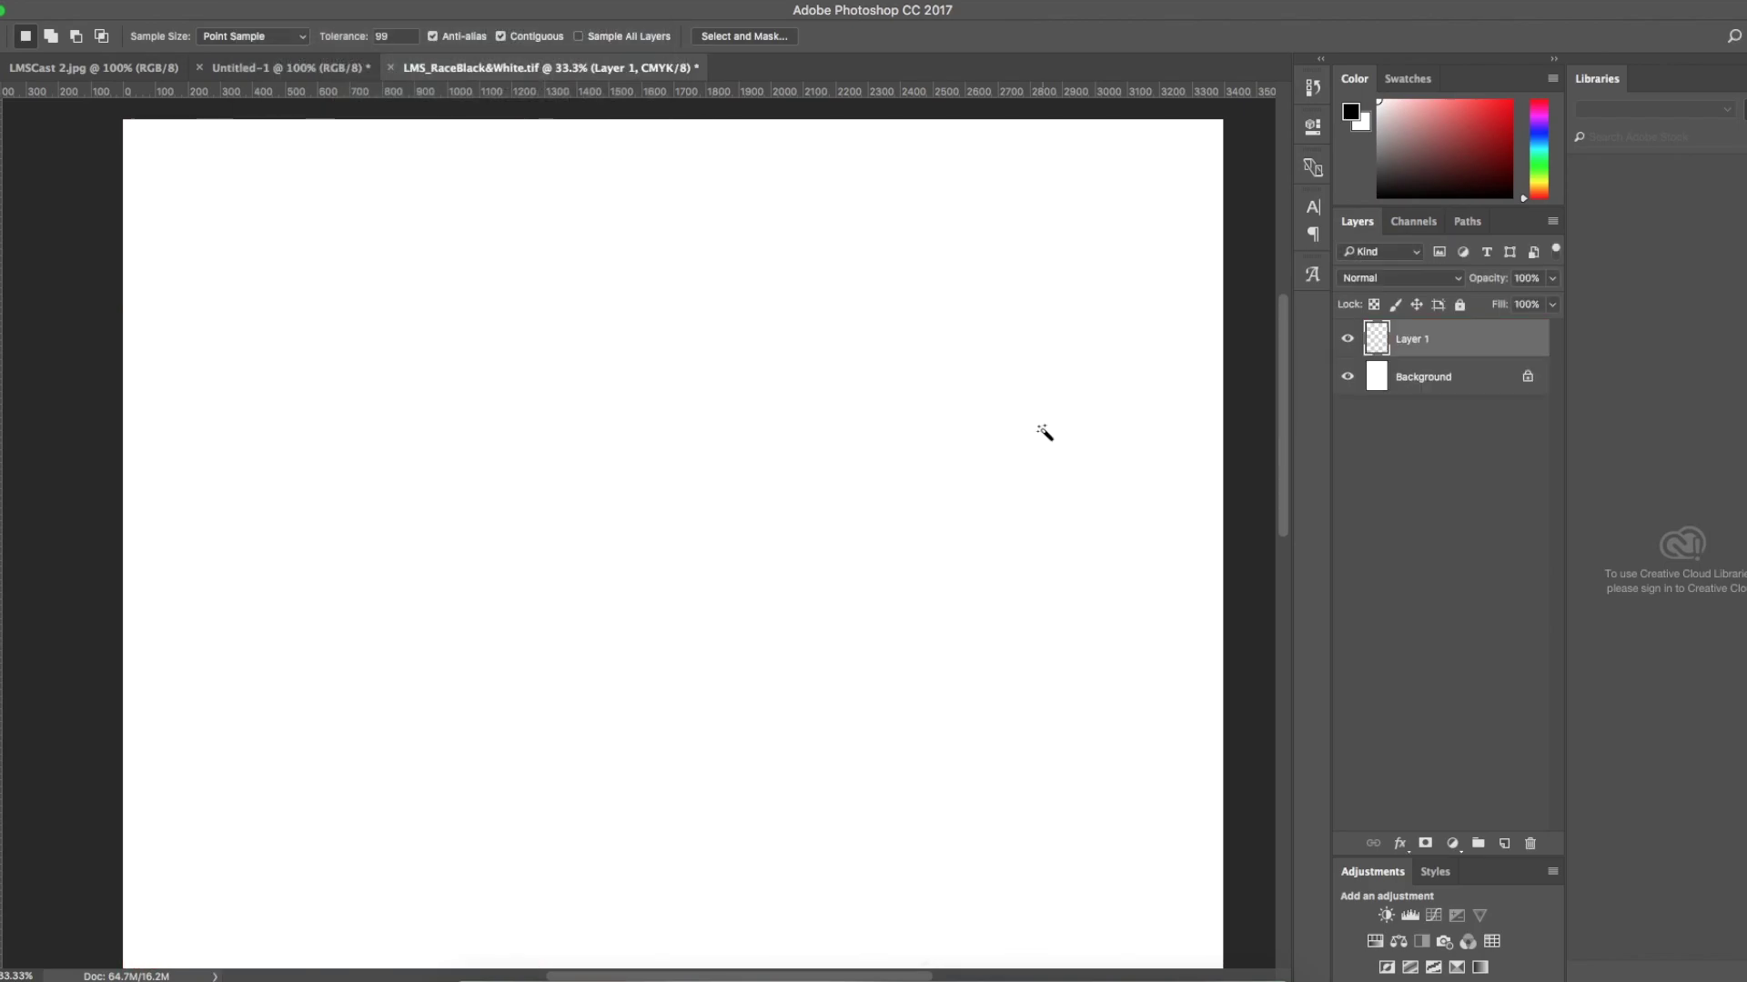
Select all line art in the displayed Black copy channel using the Magic Wand at tolerance 99, with Anti-alias and Contiguous off.
key("g")
left_click(1427, 223)
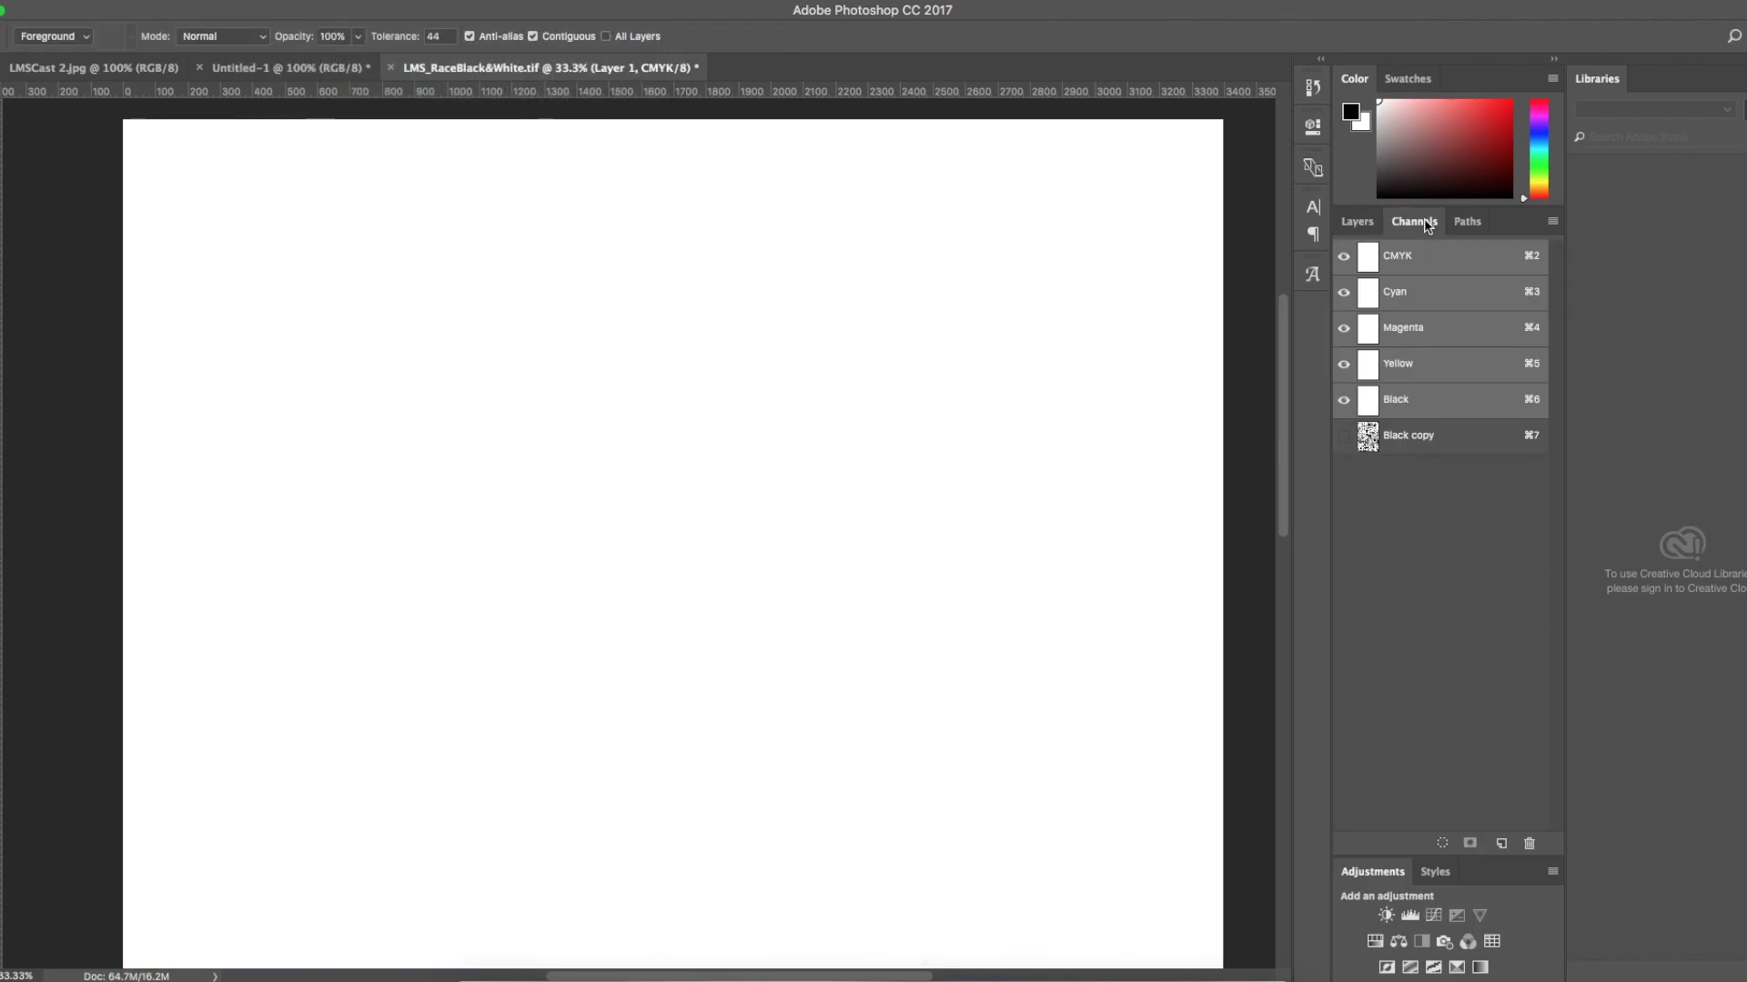
left_click(1342, 438)
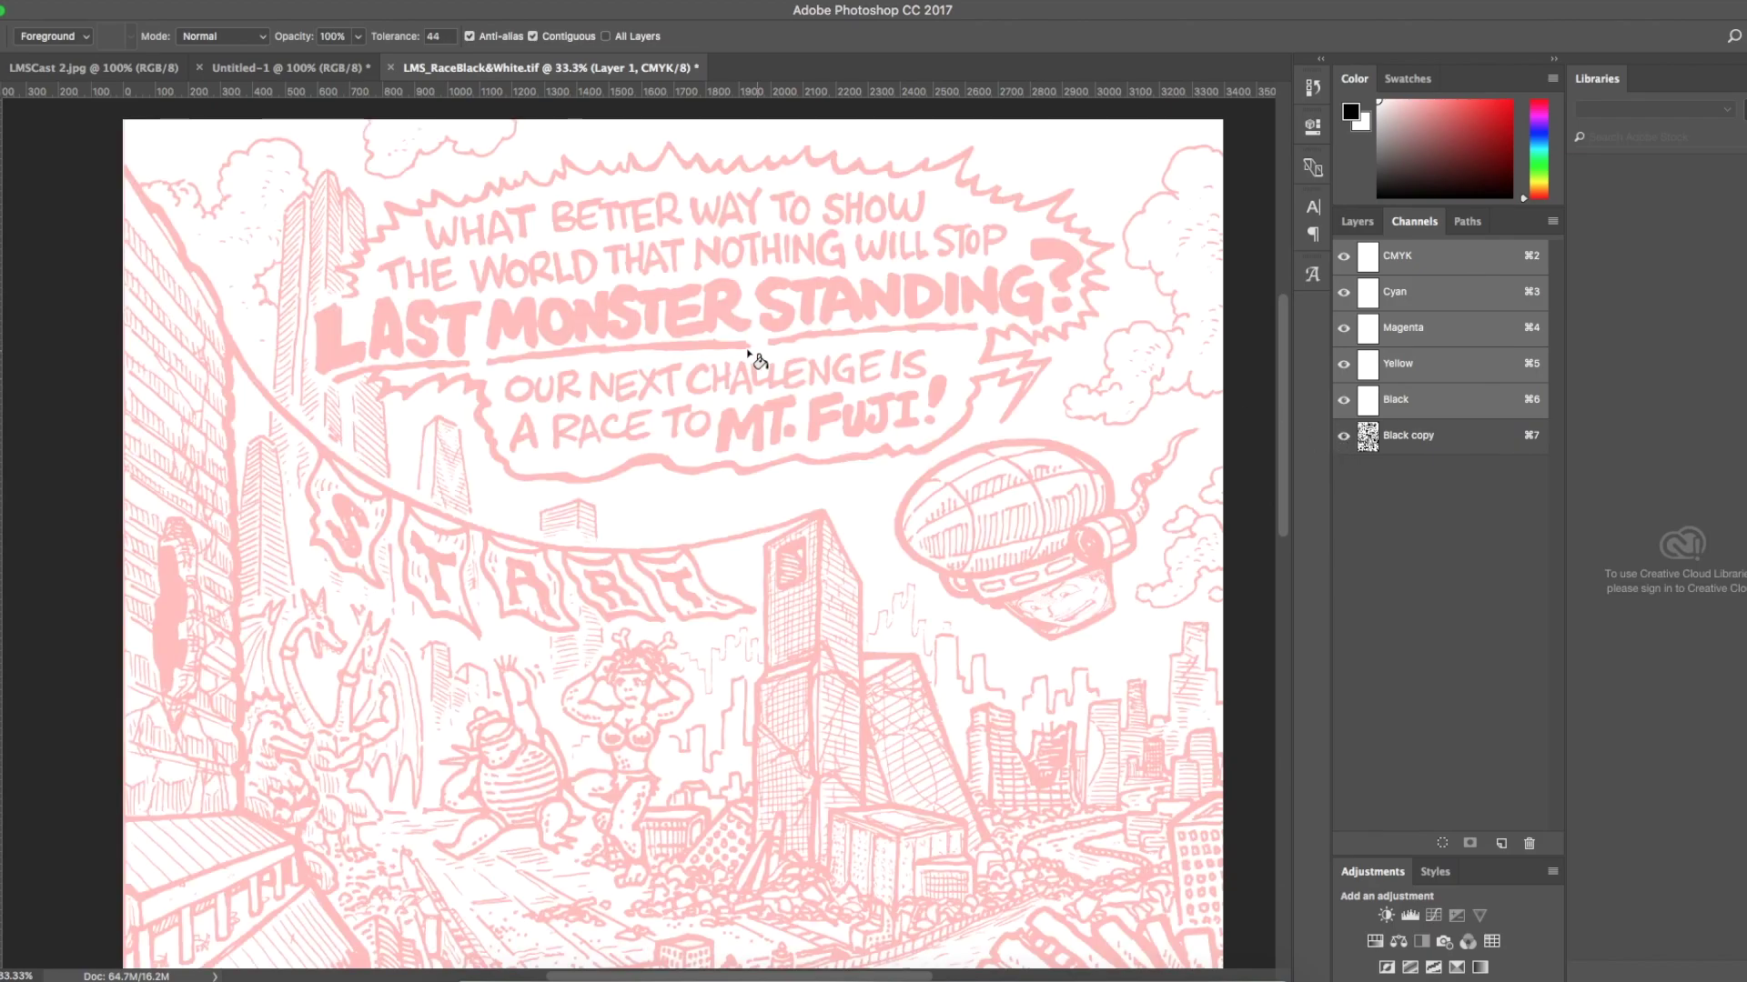
key("w")
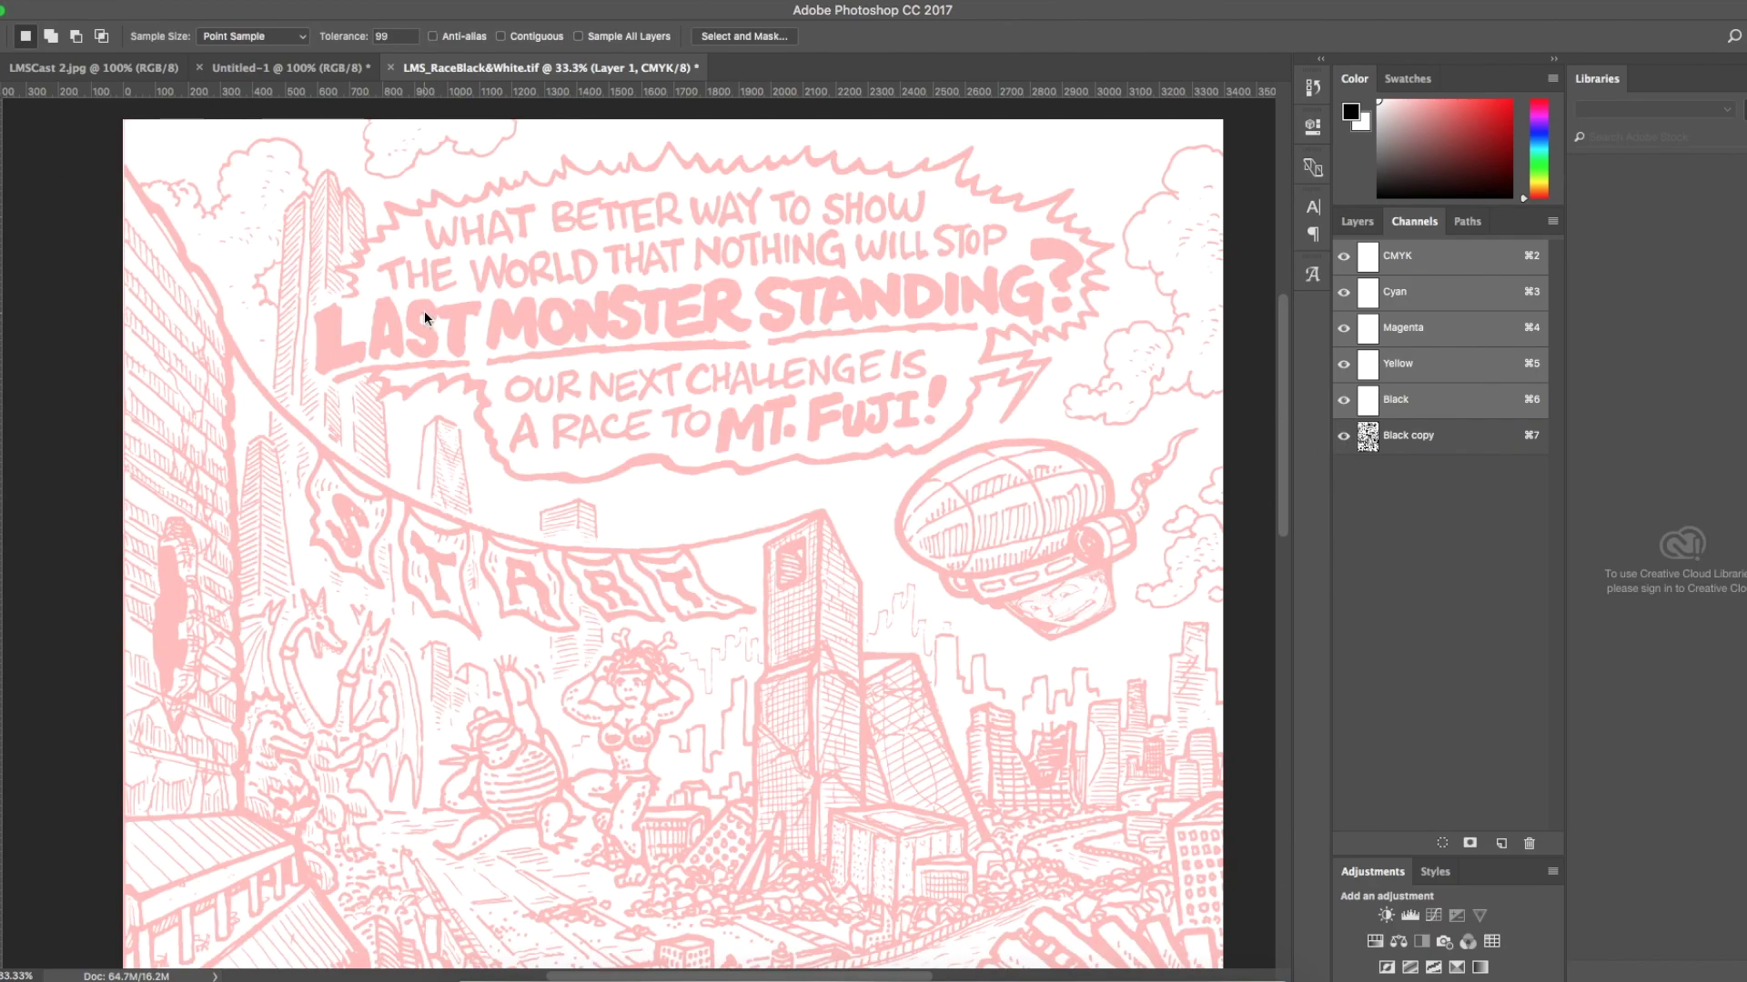
left_click(1446, 437)
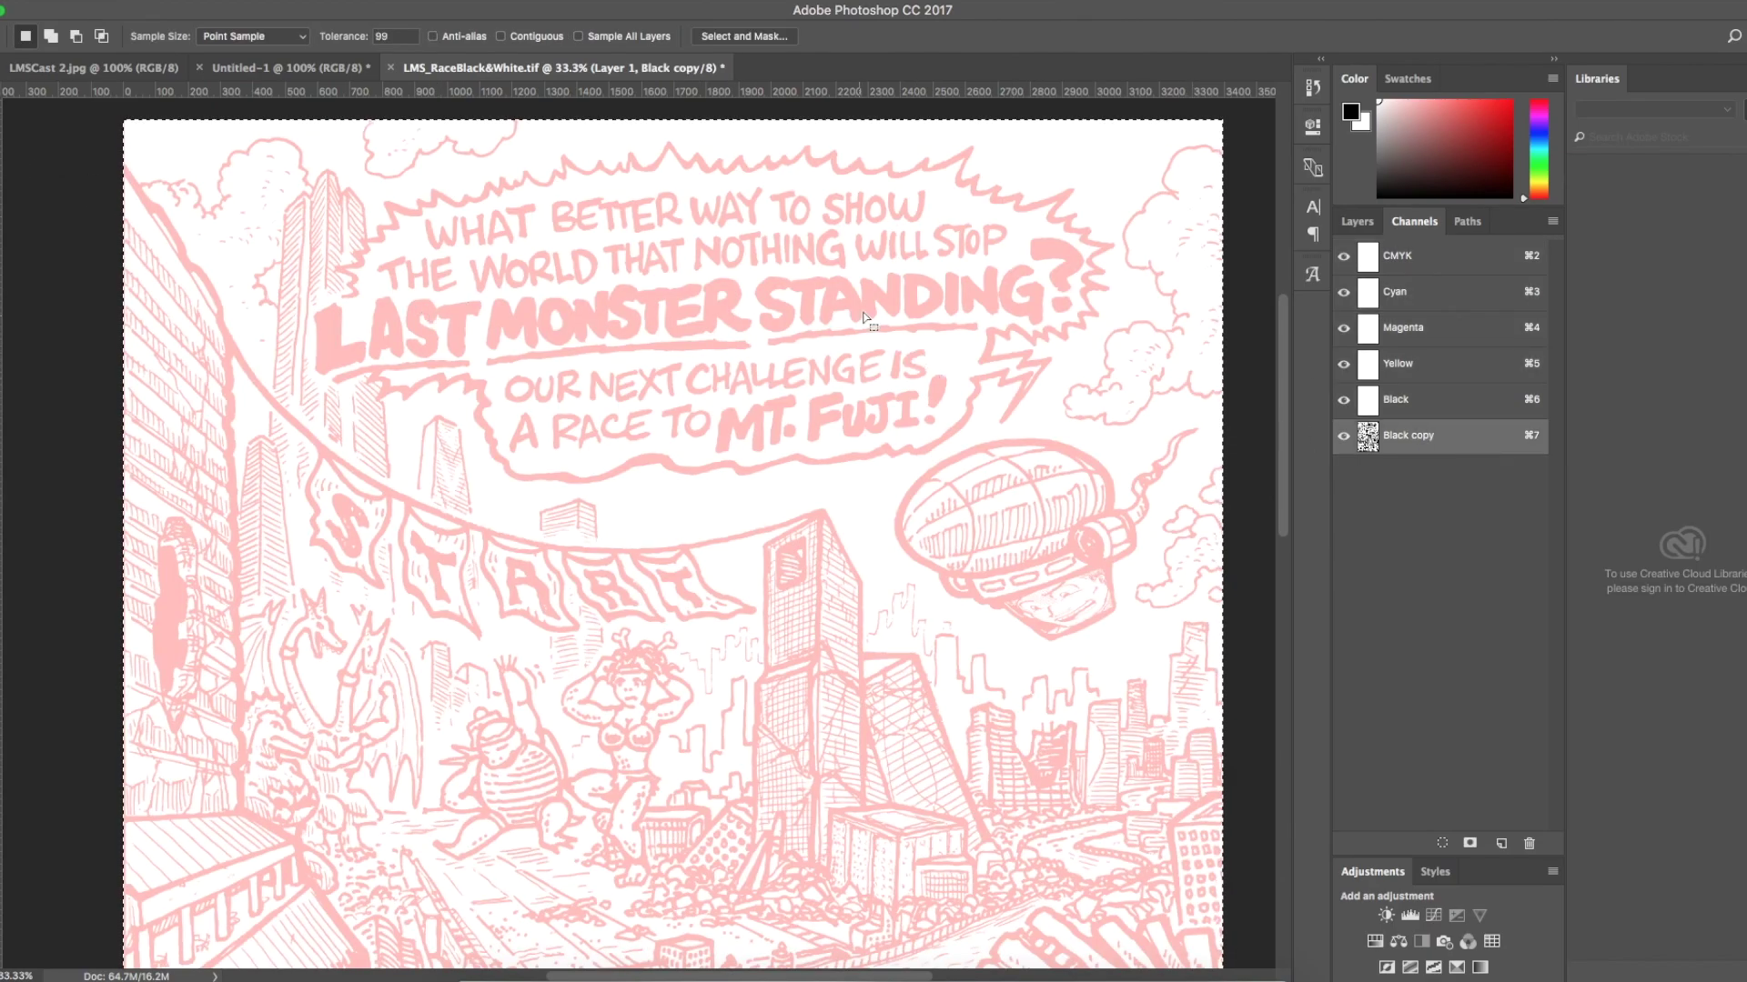
left_click(863, 289)
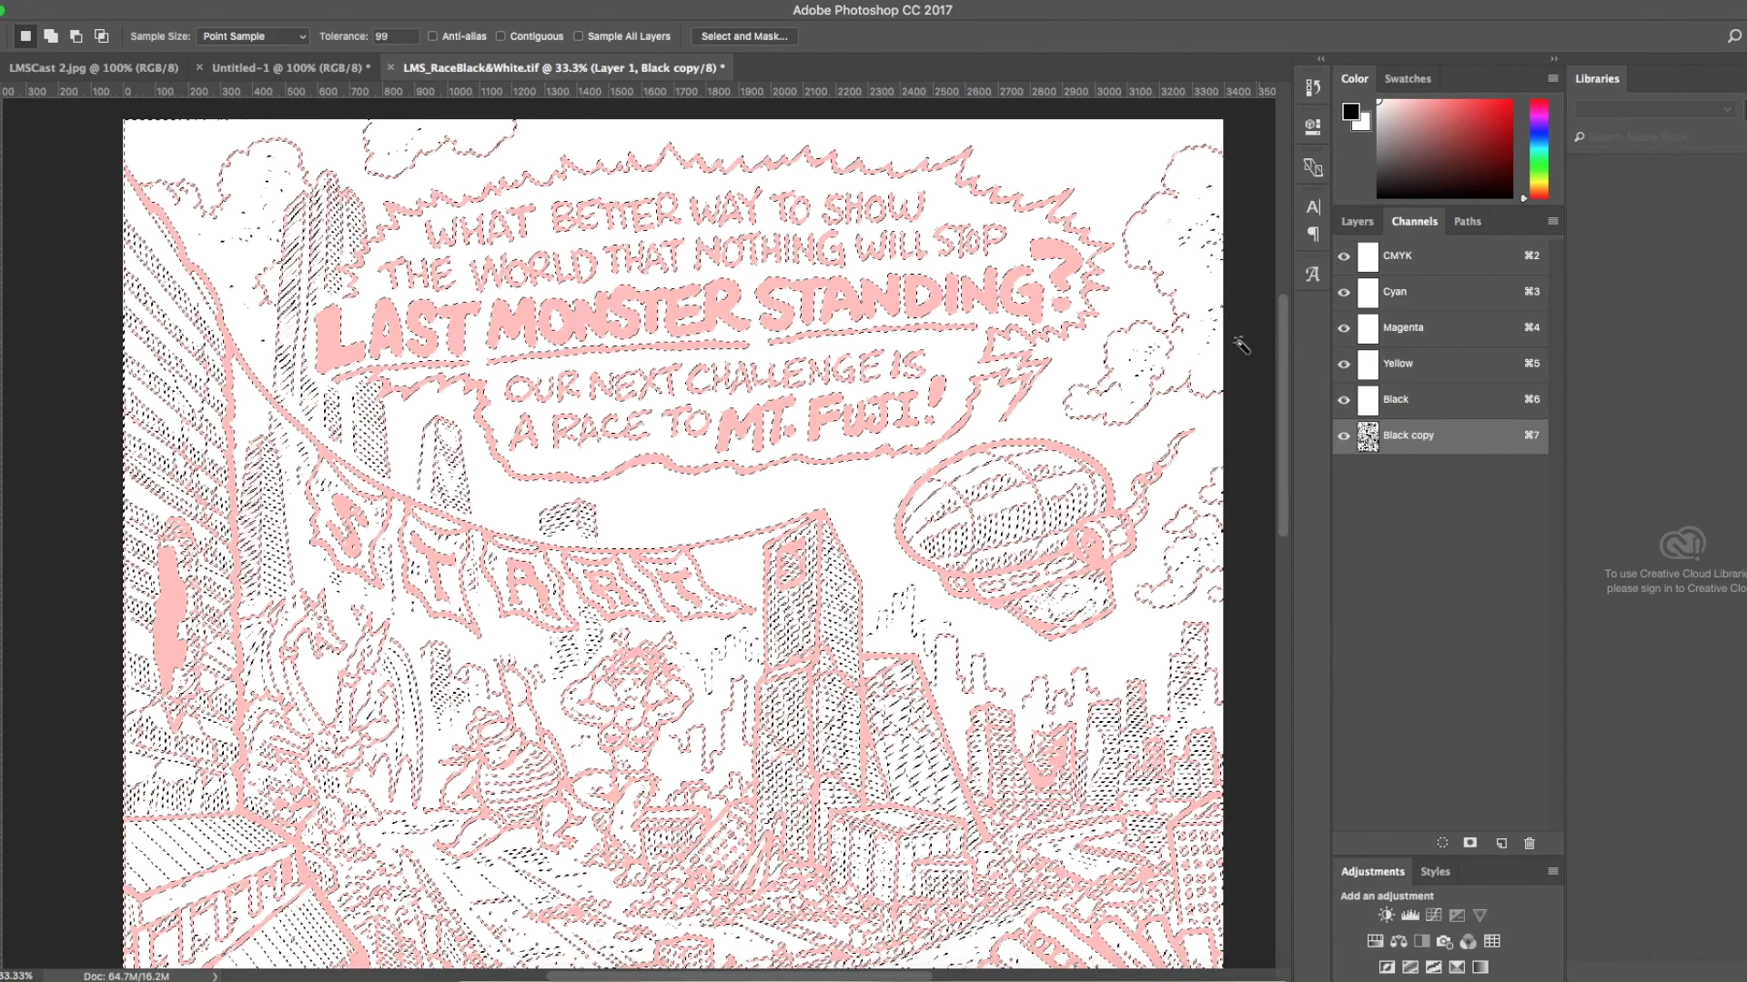
Fill the selected line art with black on the new layer using the Paint Bucket in the CMYK composite, and deselect.
left_click(1372, 224)
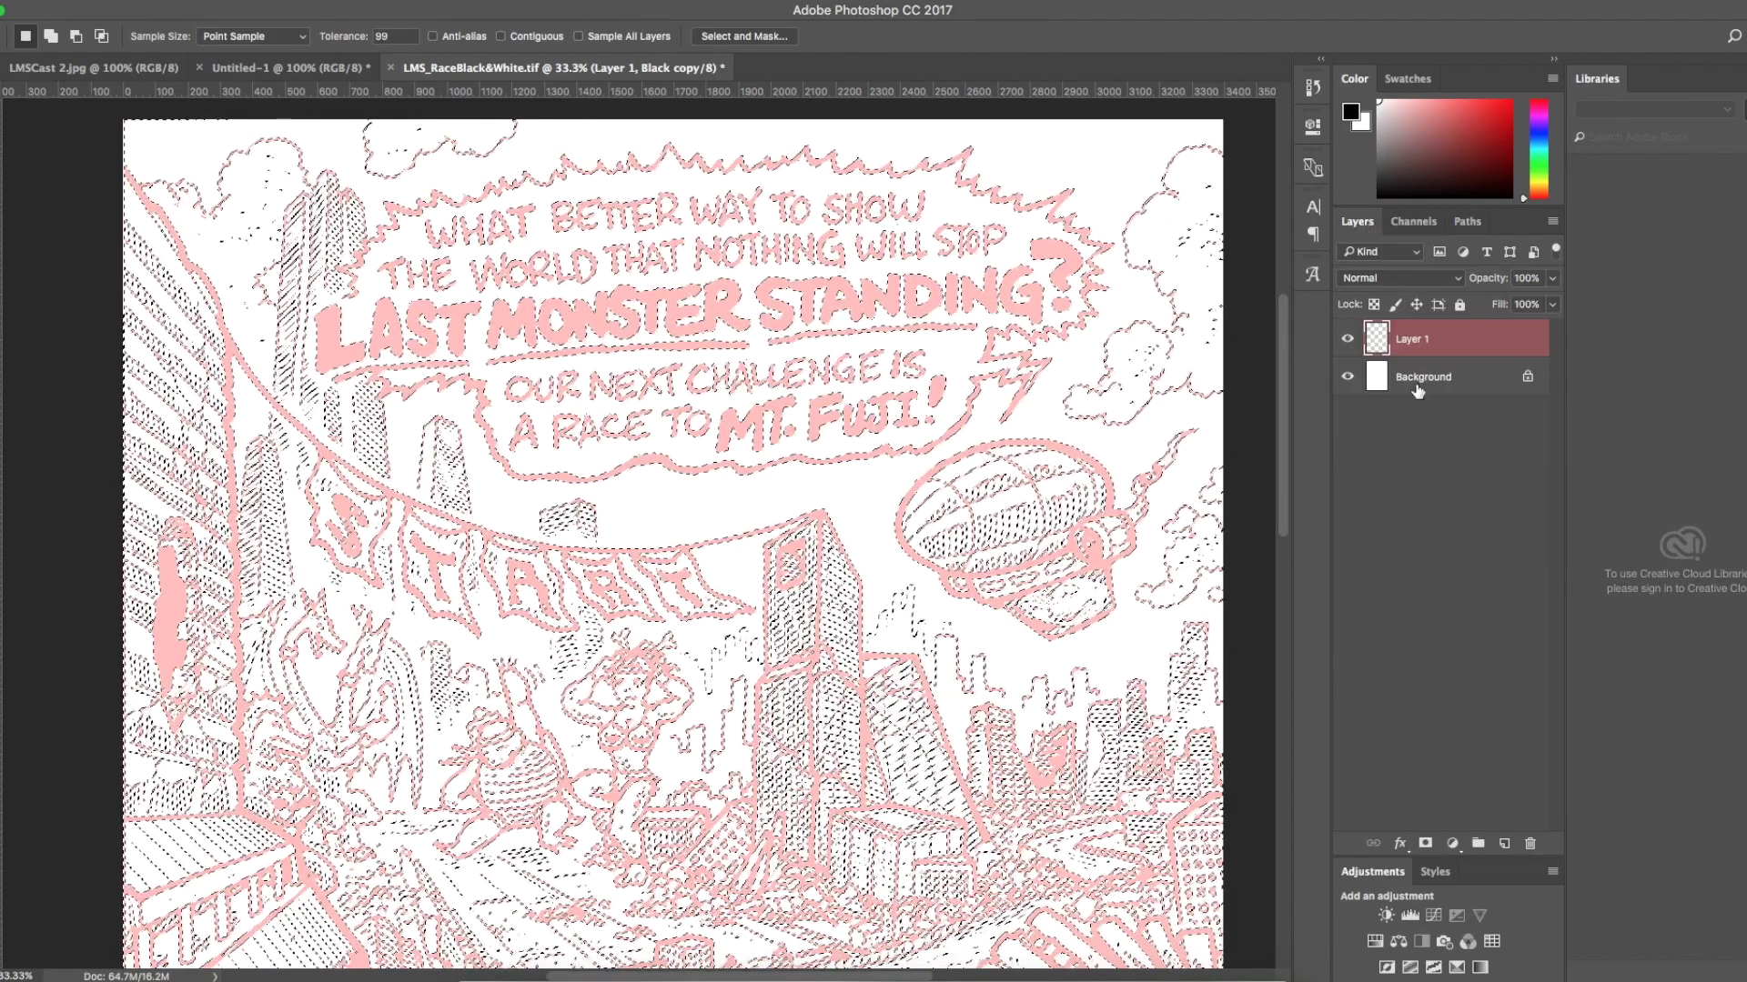
left_click(4, 373)
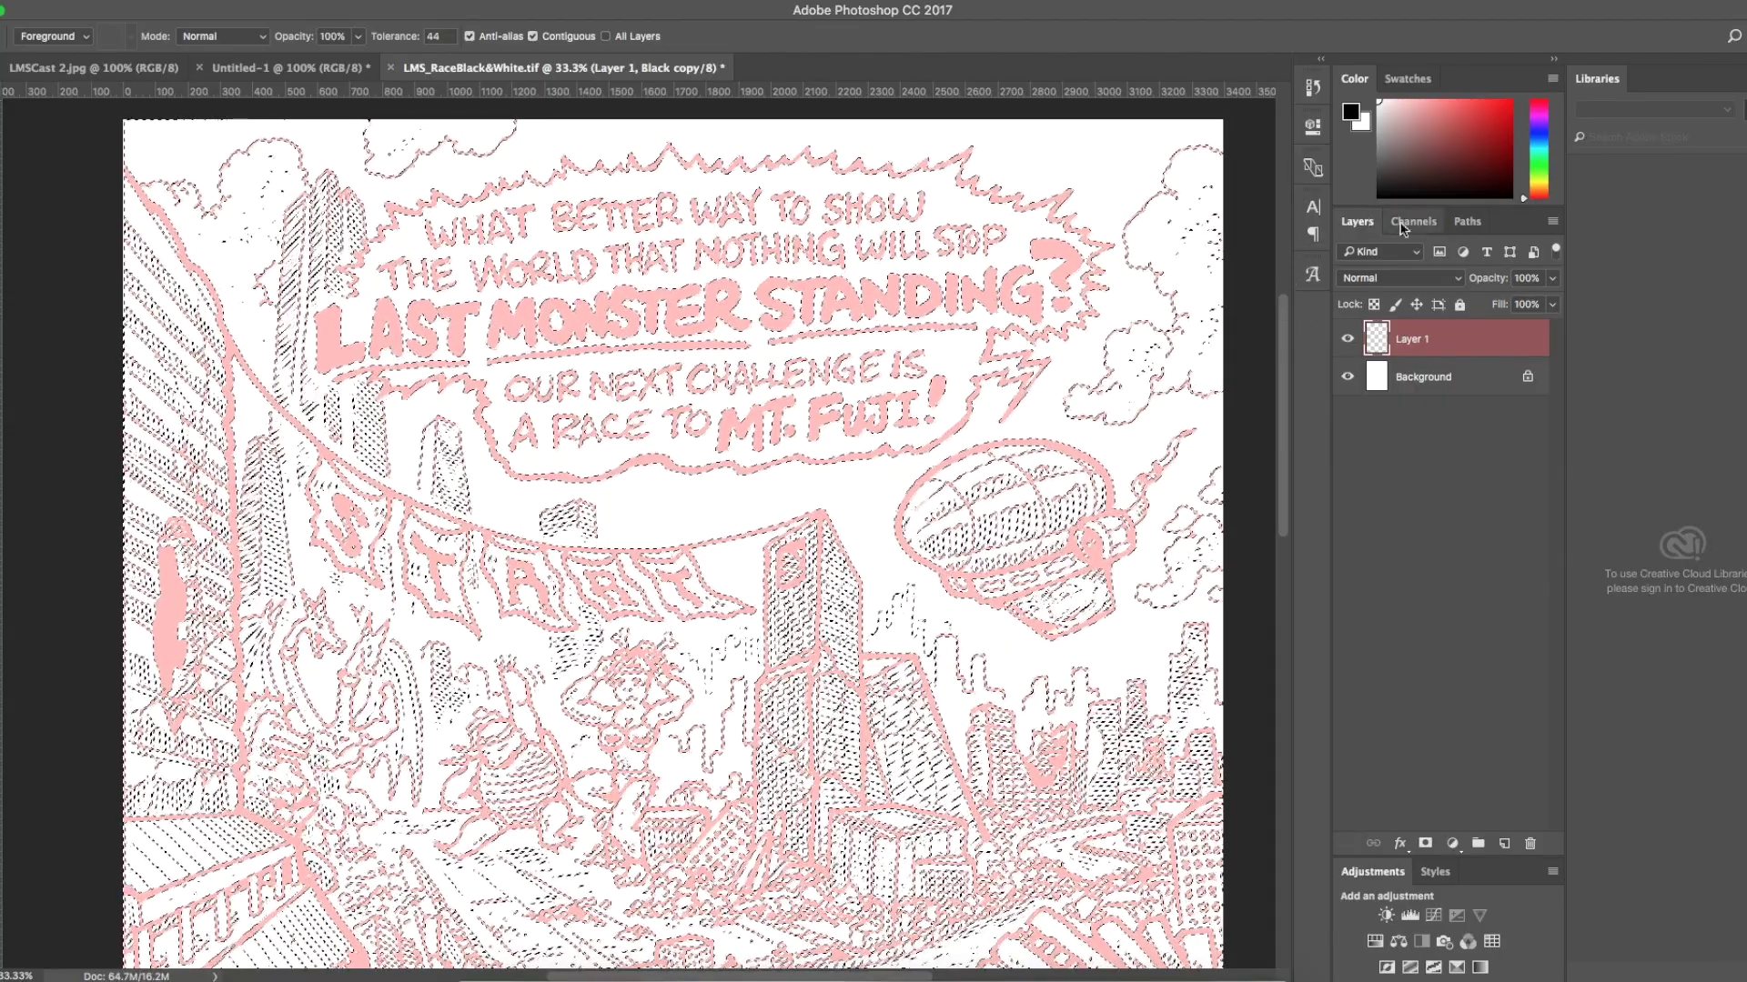
left_click(1414, 221)
left_click(1383, 257)
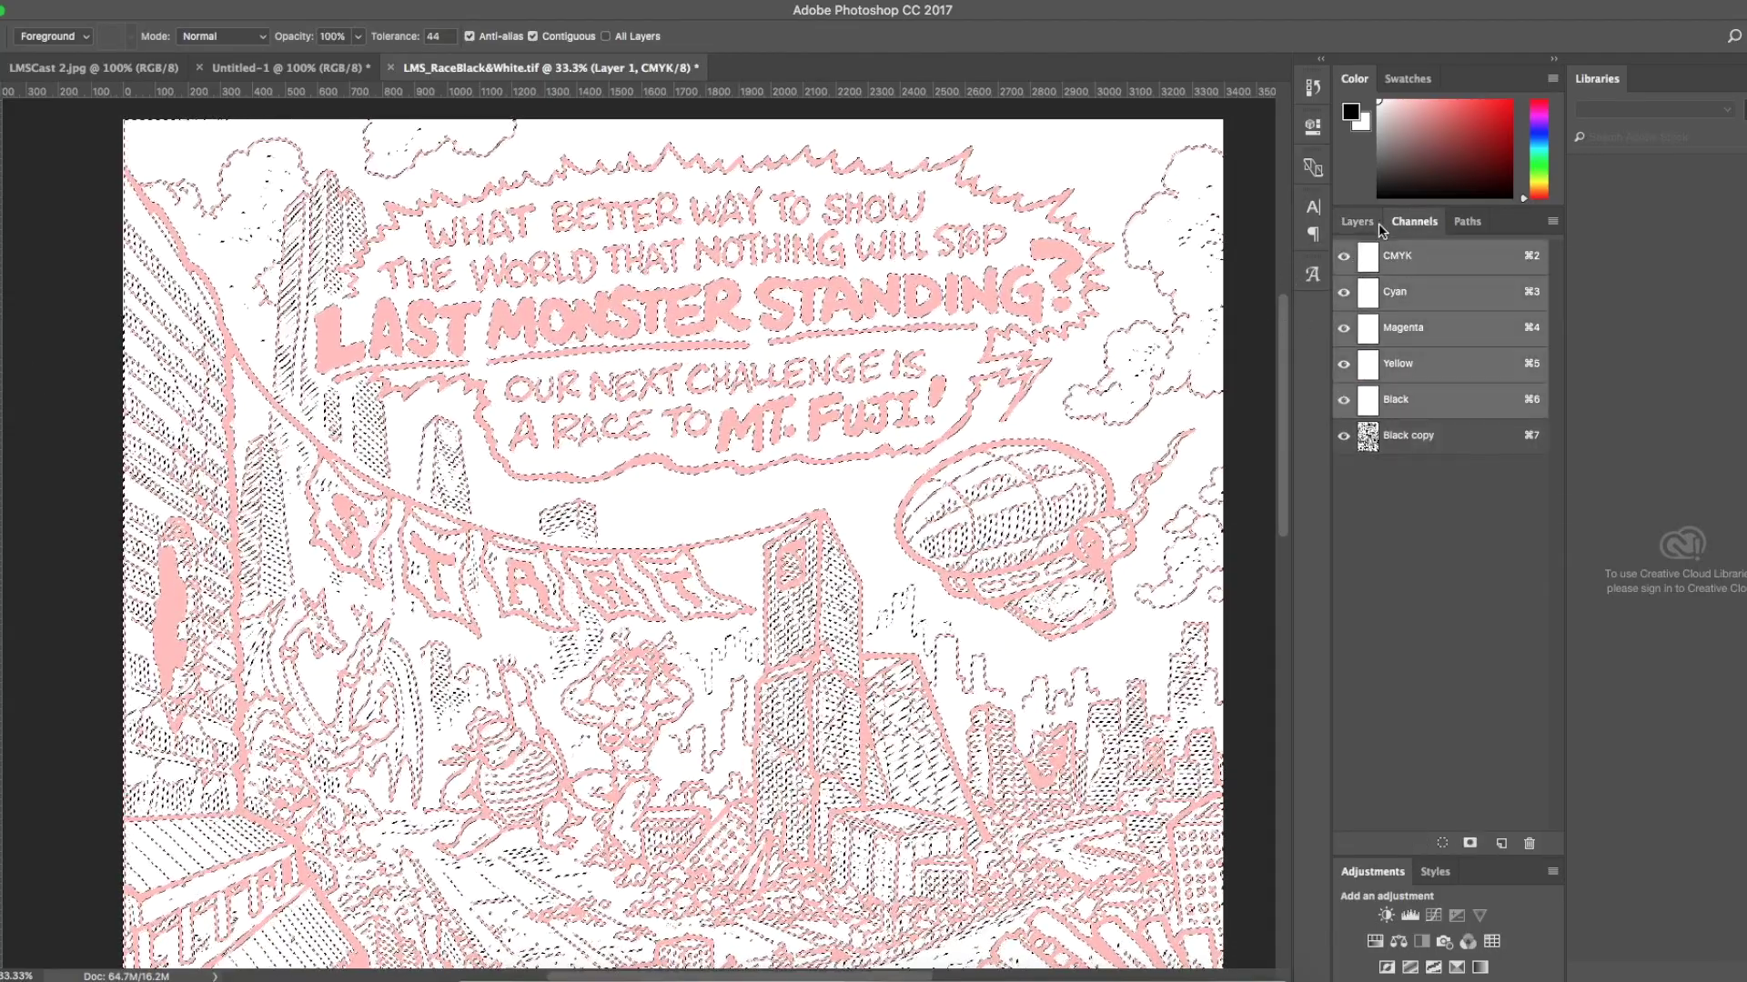
left_click(1369, 222)
left_click(837, 305)
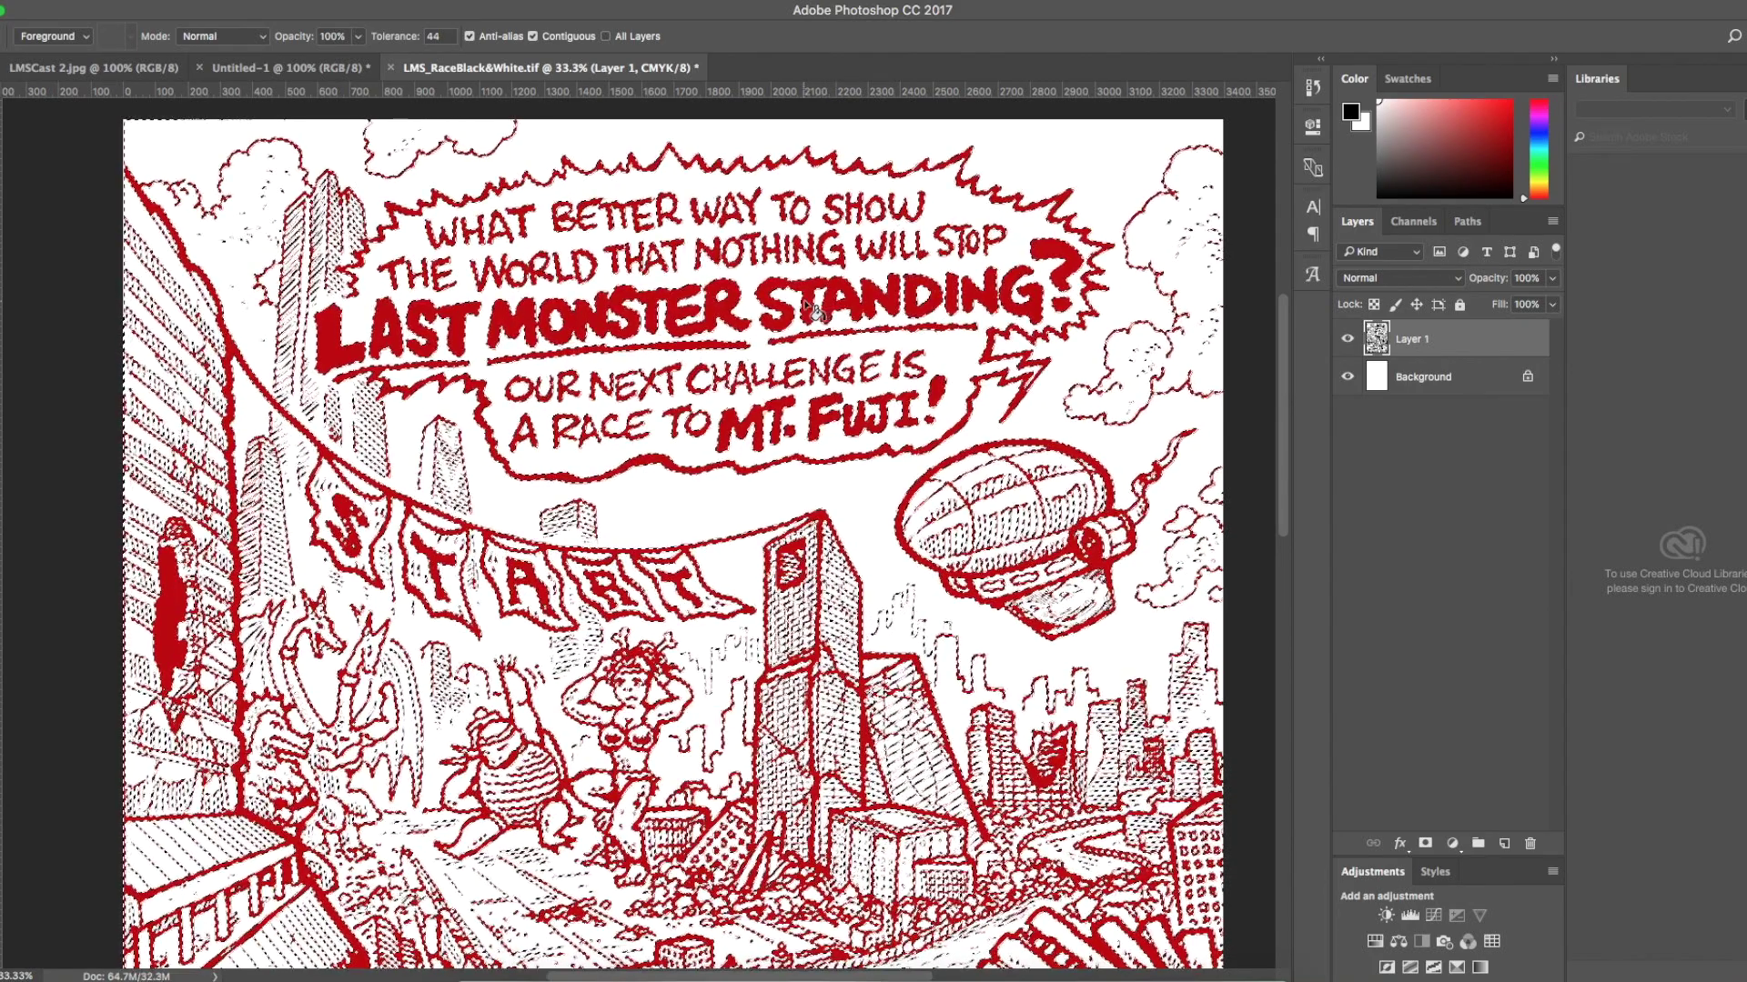
key("super+d")
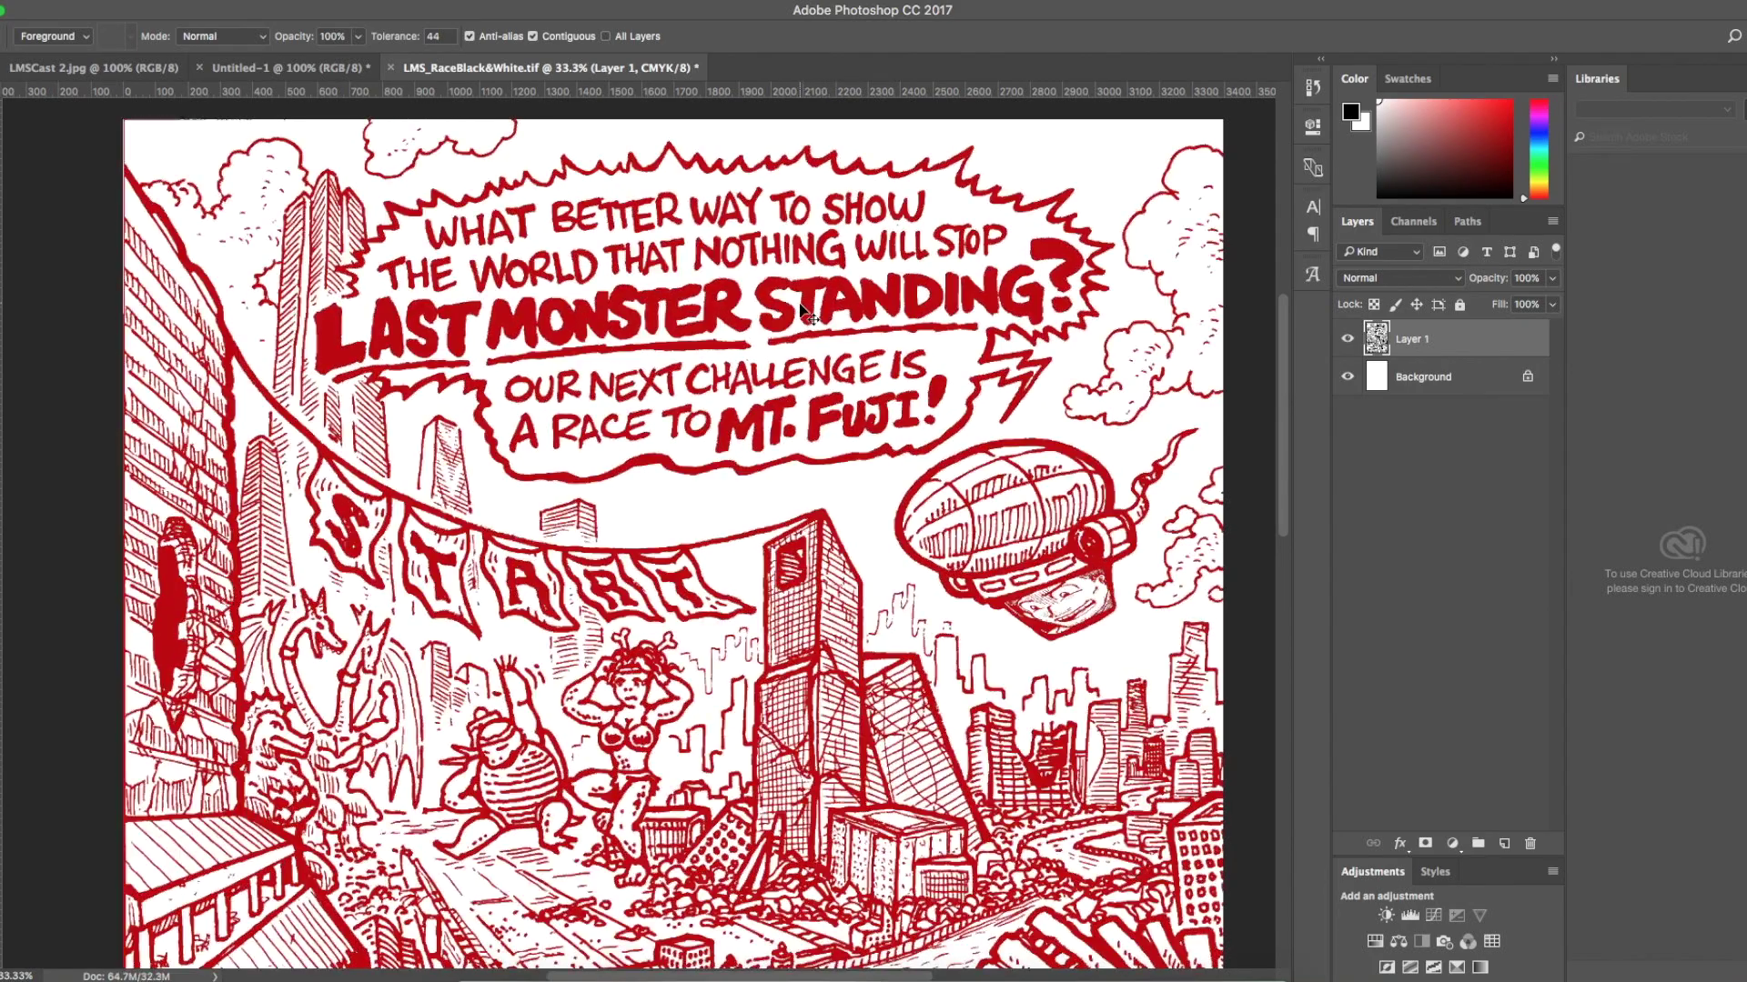
Switch from the Black copy channel to the Background layer as the active layer for colouring.
left_click(1412, 223)
left_click(1415, 439)
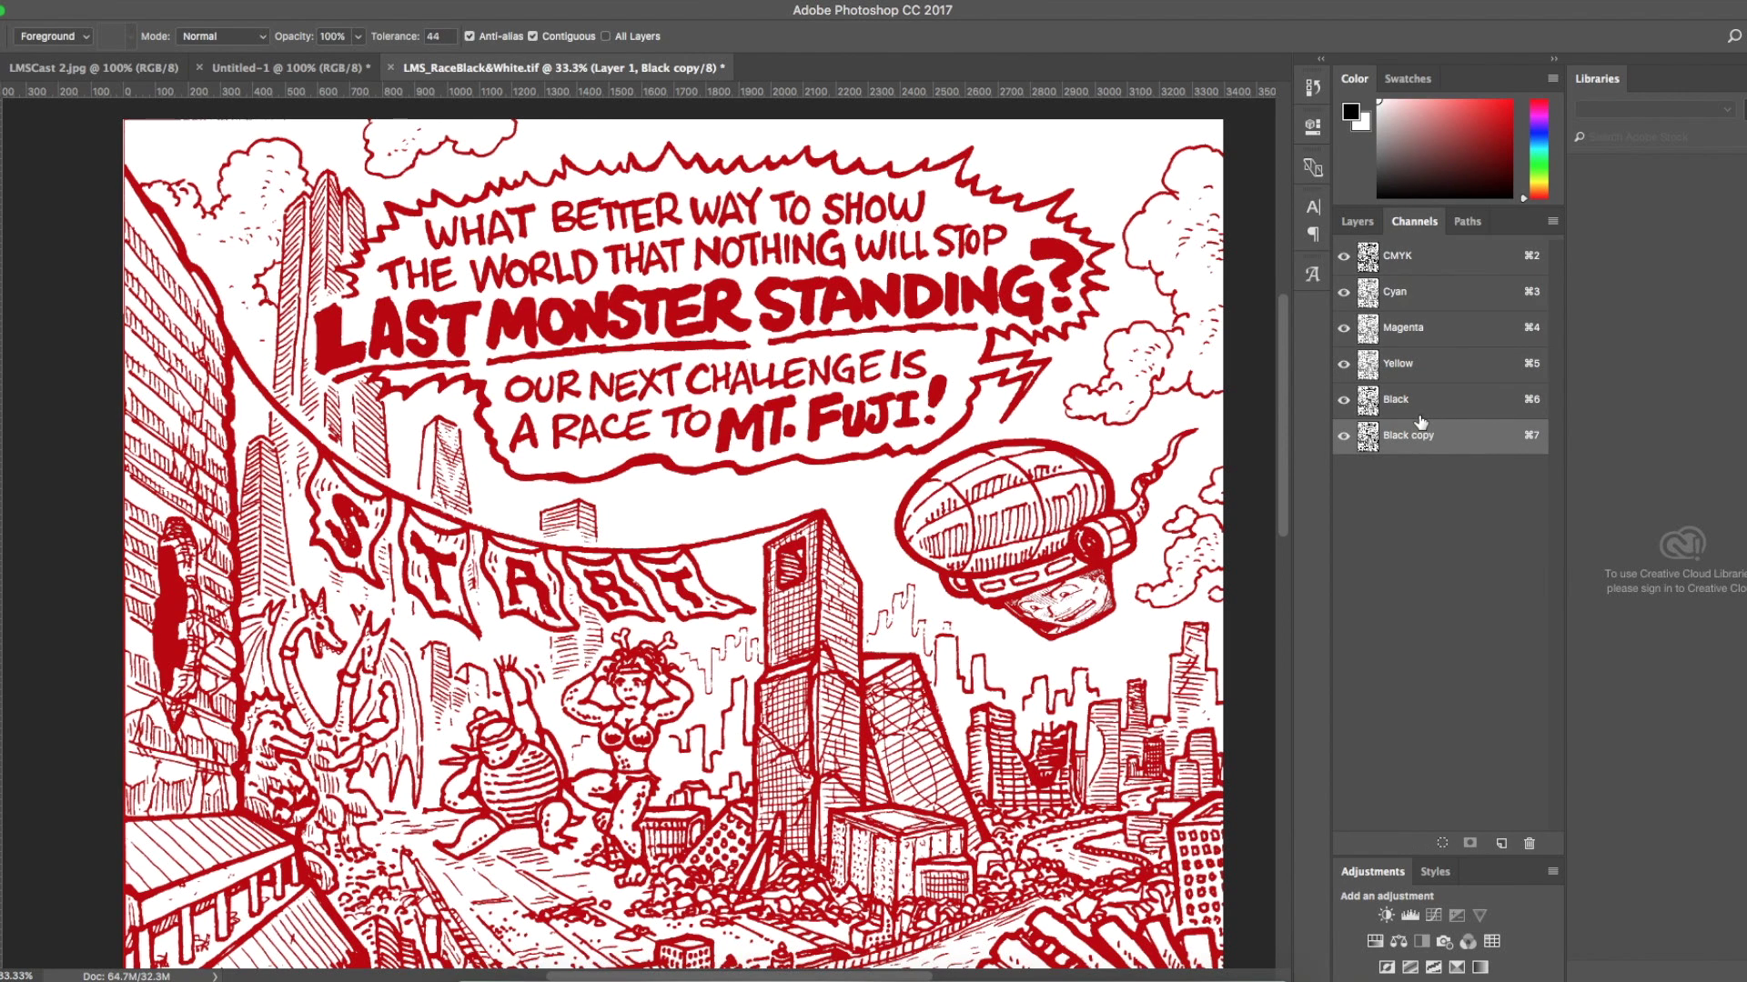
left_click(1373, 228)
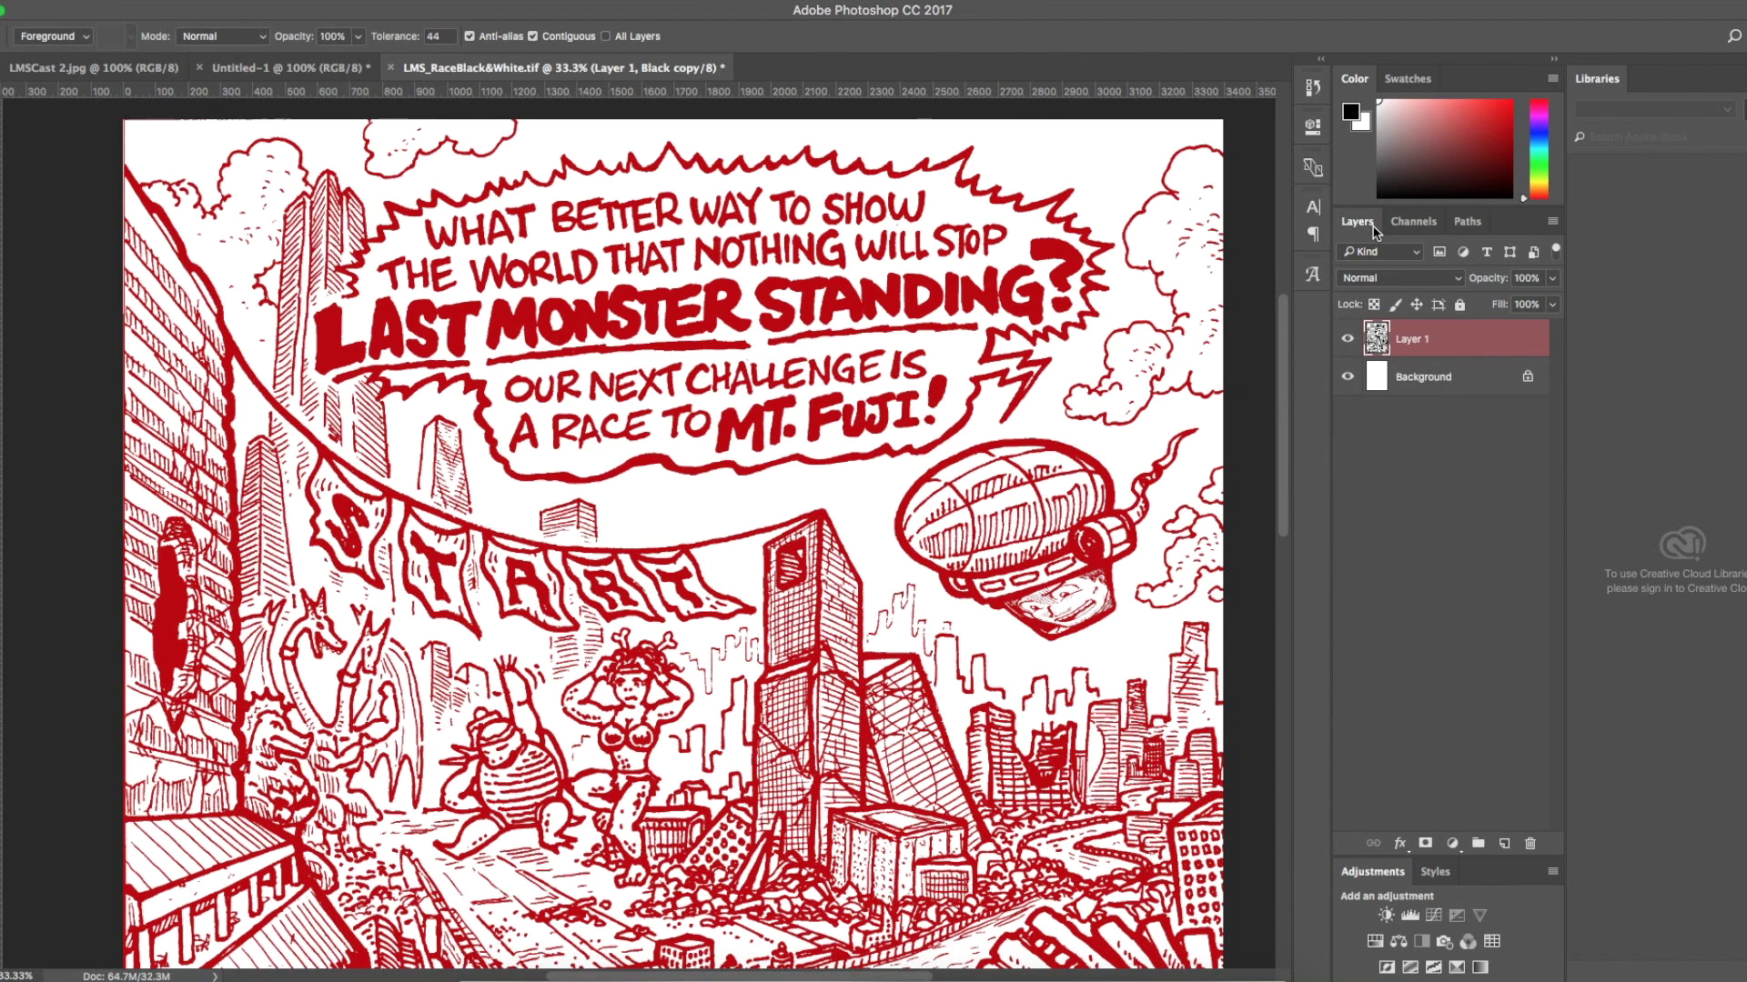
left_click(1421, 373)
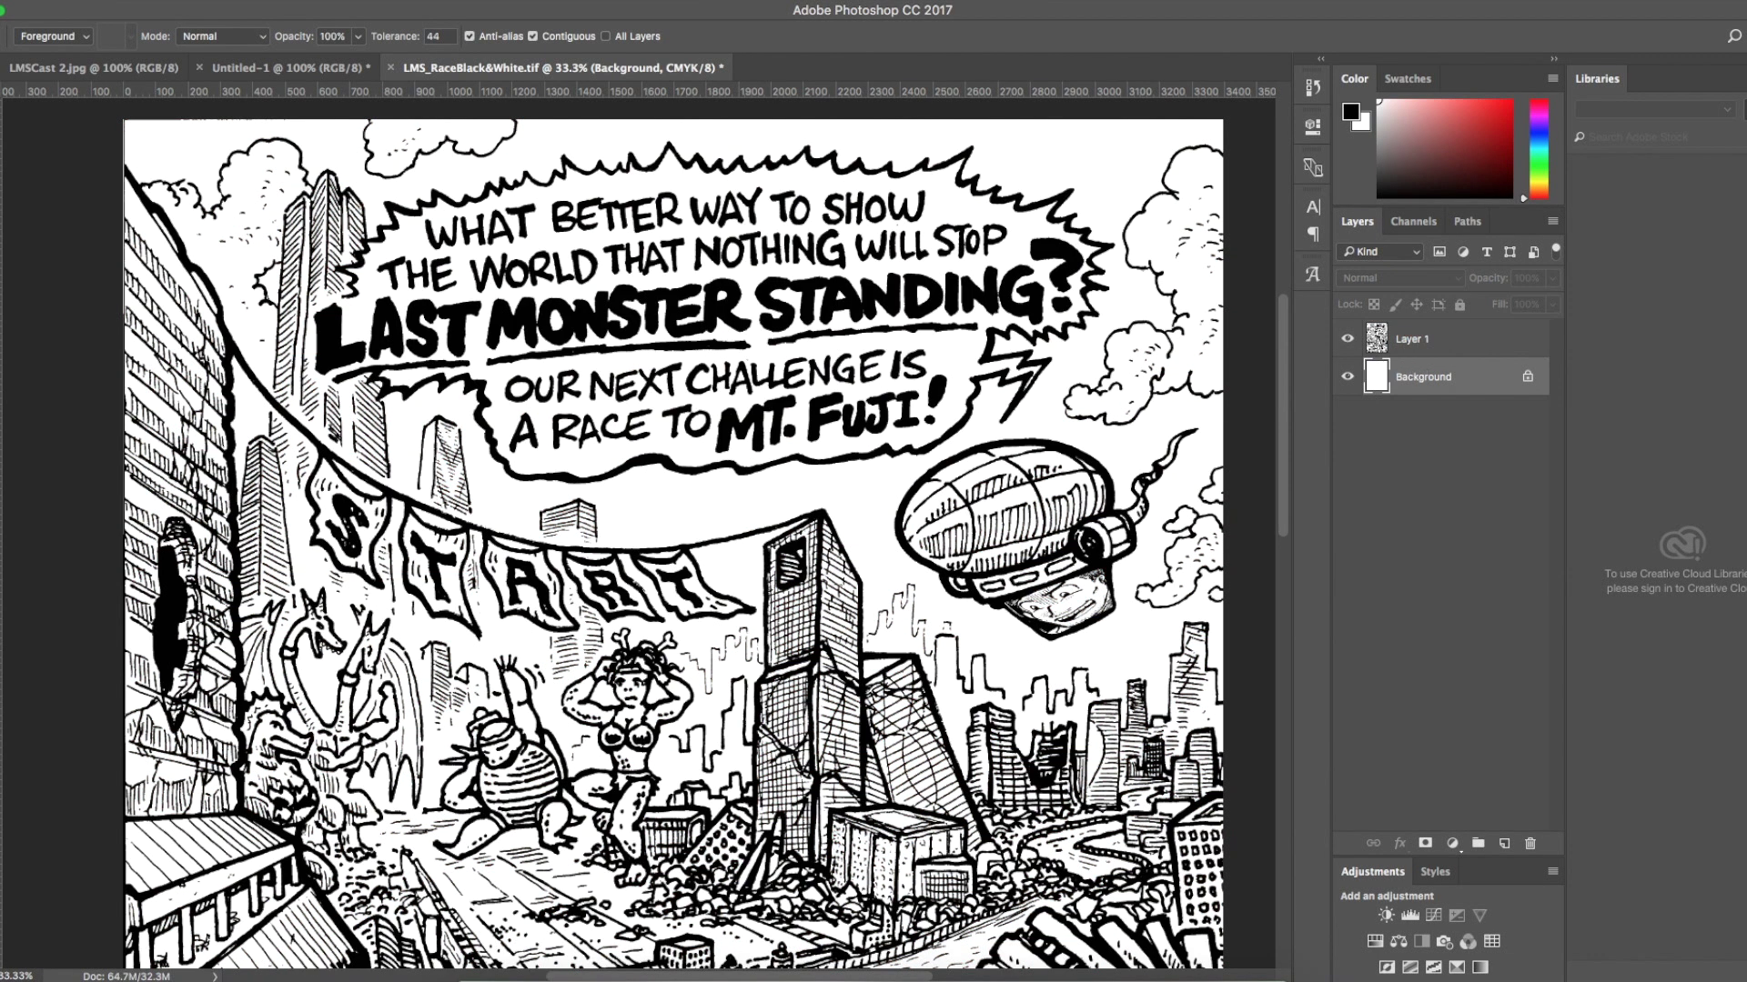
Set the foreground colour to light cyan and the background colour to light orange ffd182.
key("b")
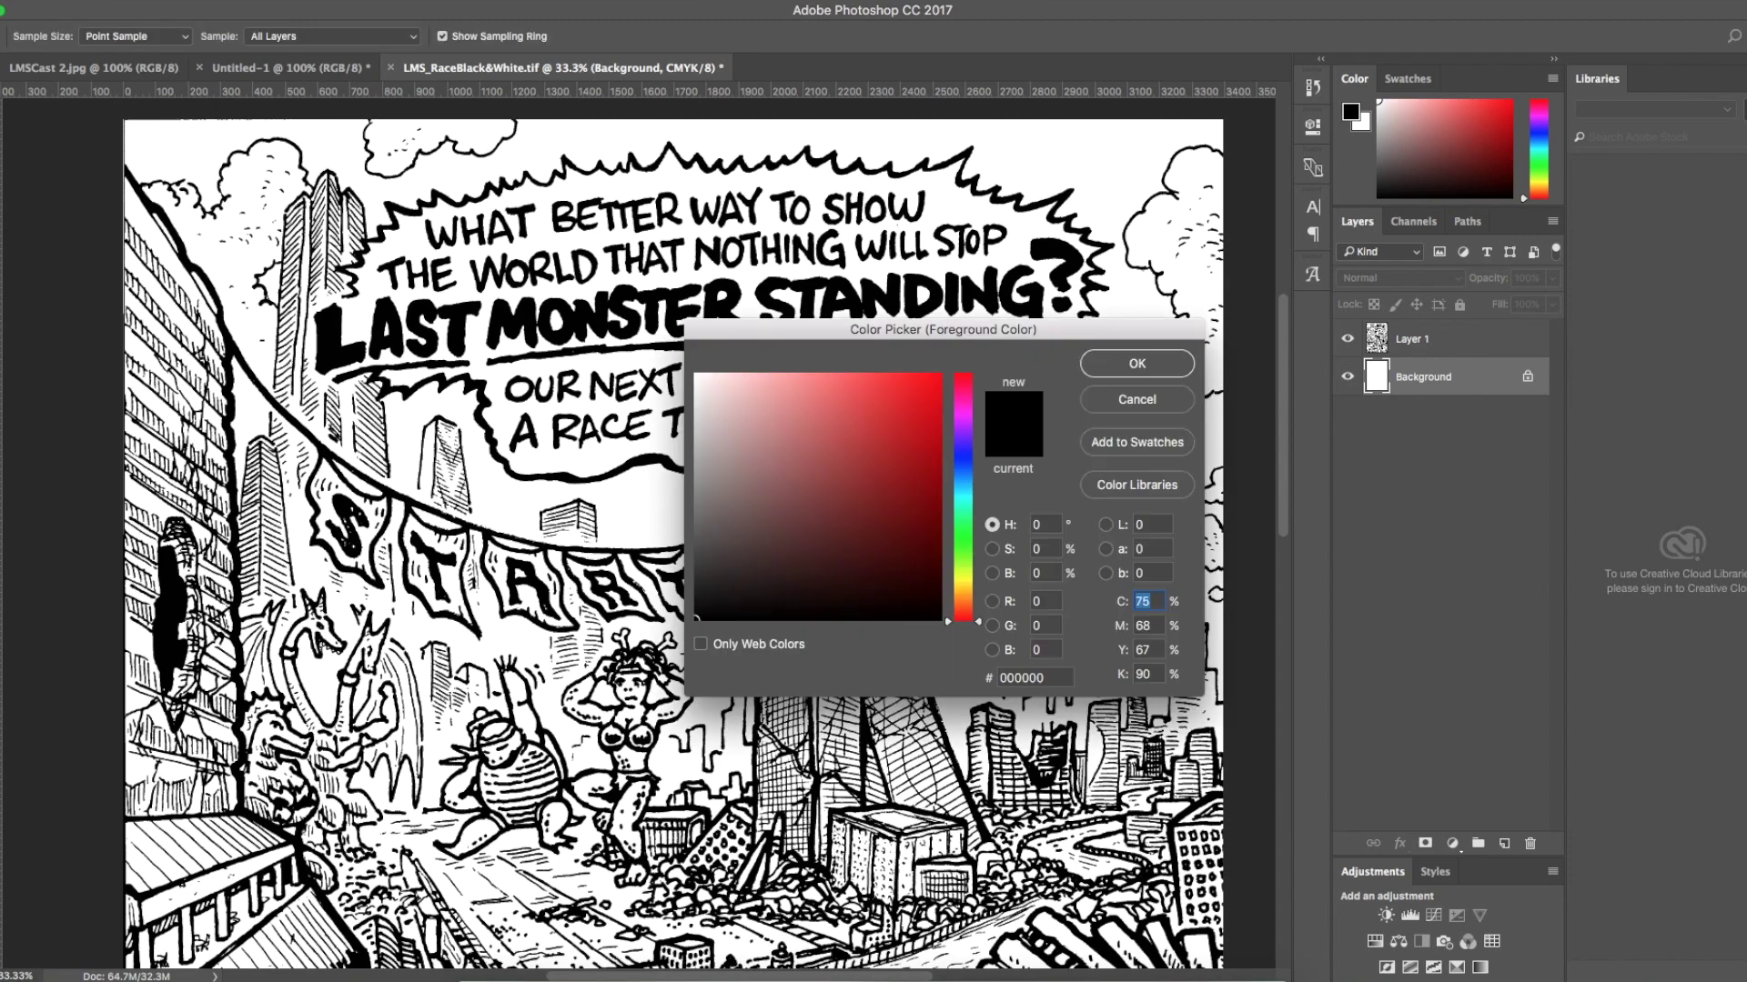
left_click(961, 497)
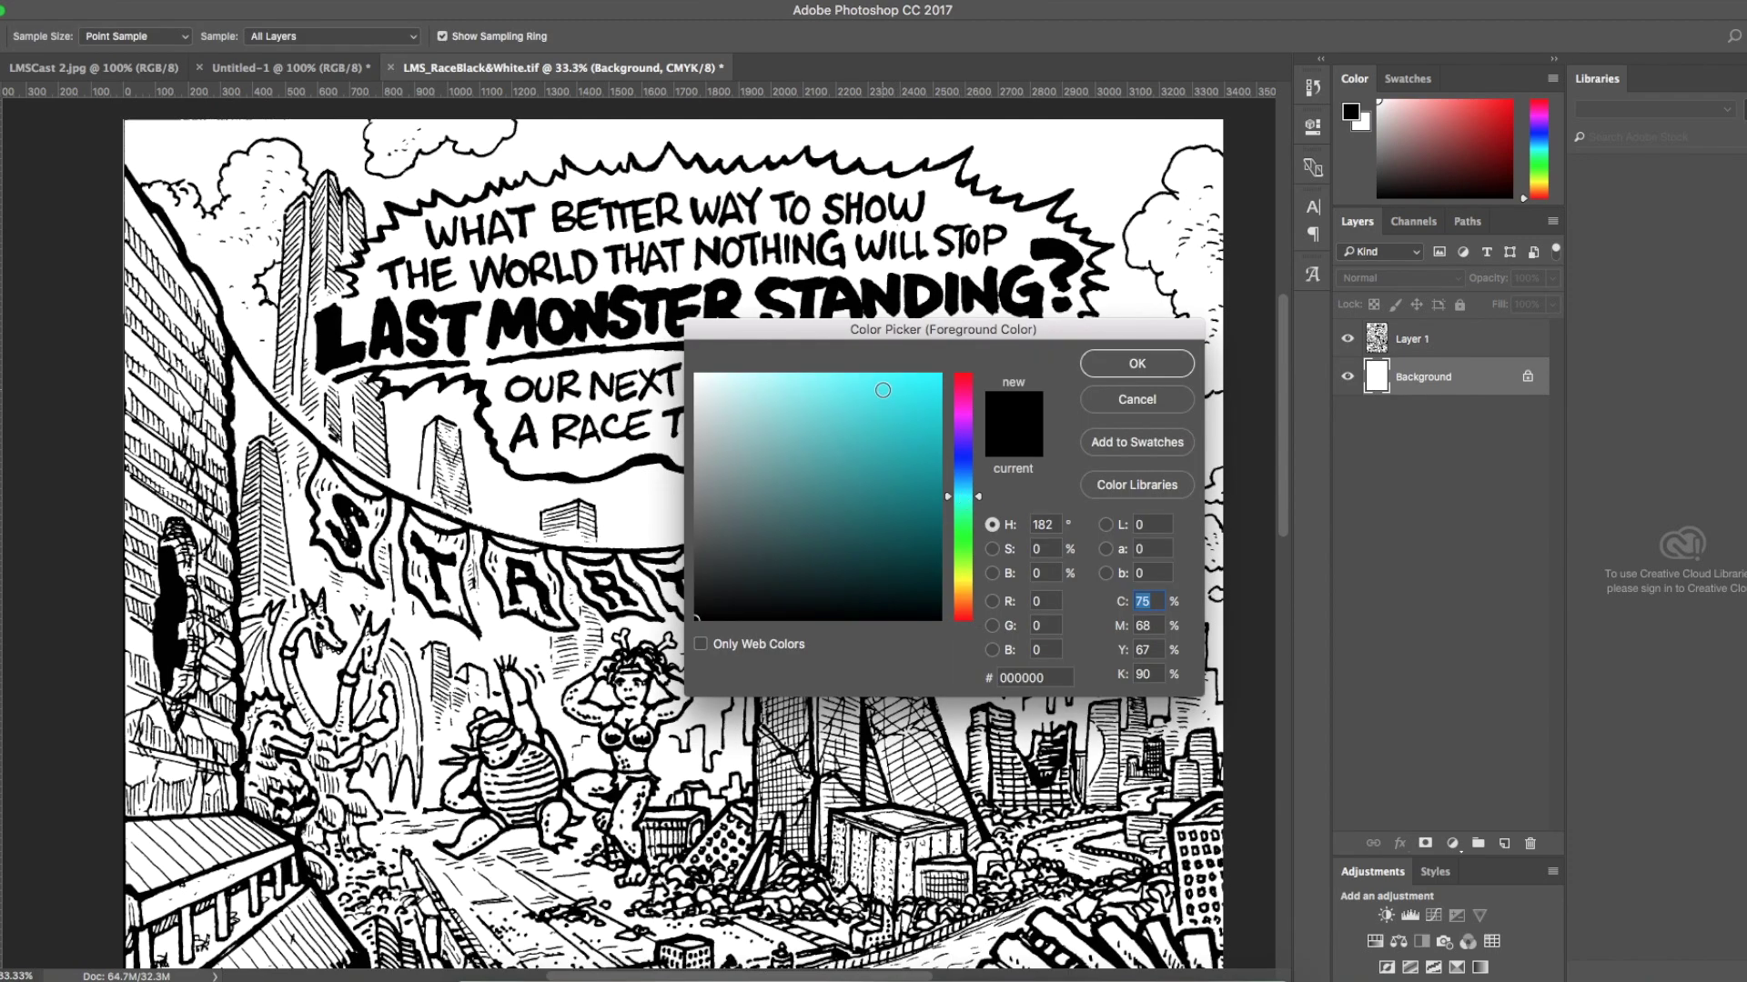
left_click_drag(882, 390, 869, 365)
left_click(1128, 366)
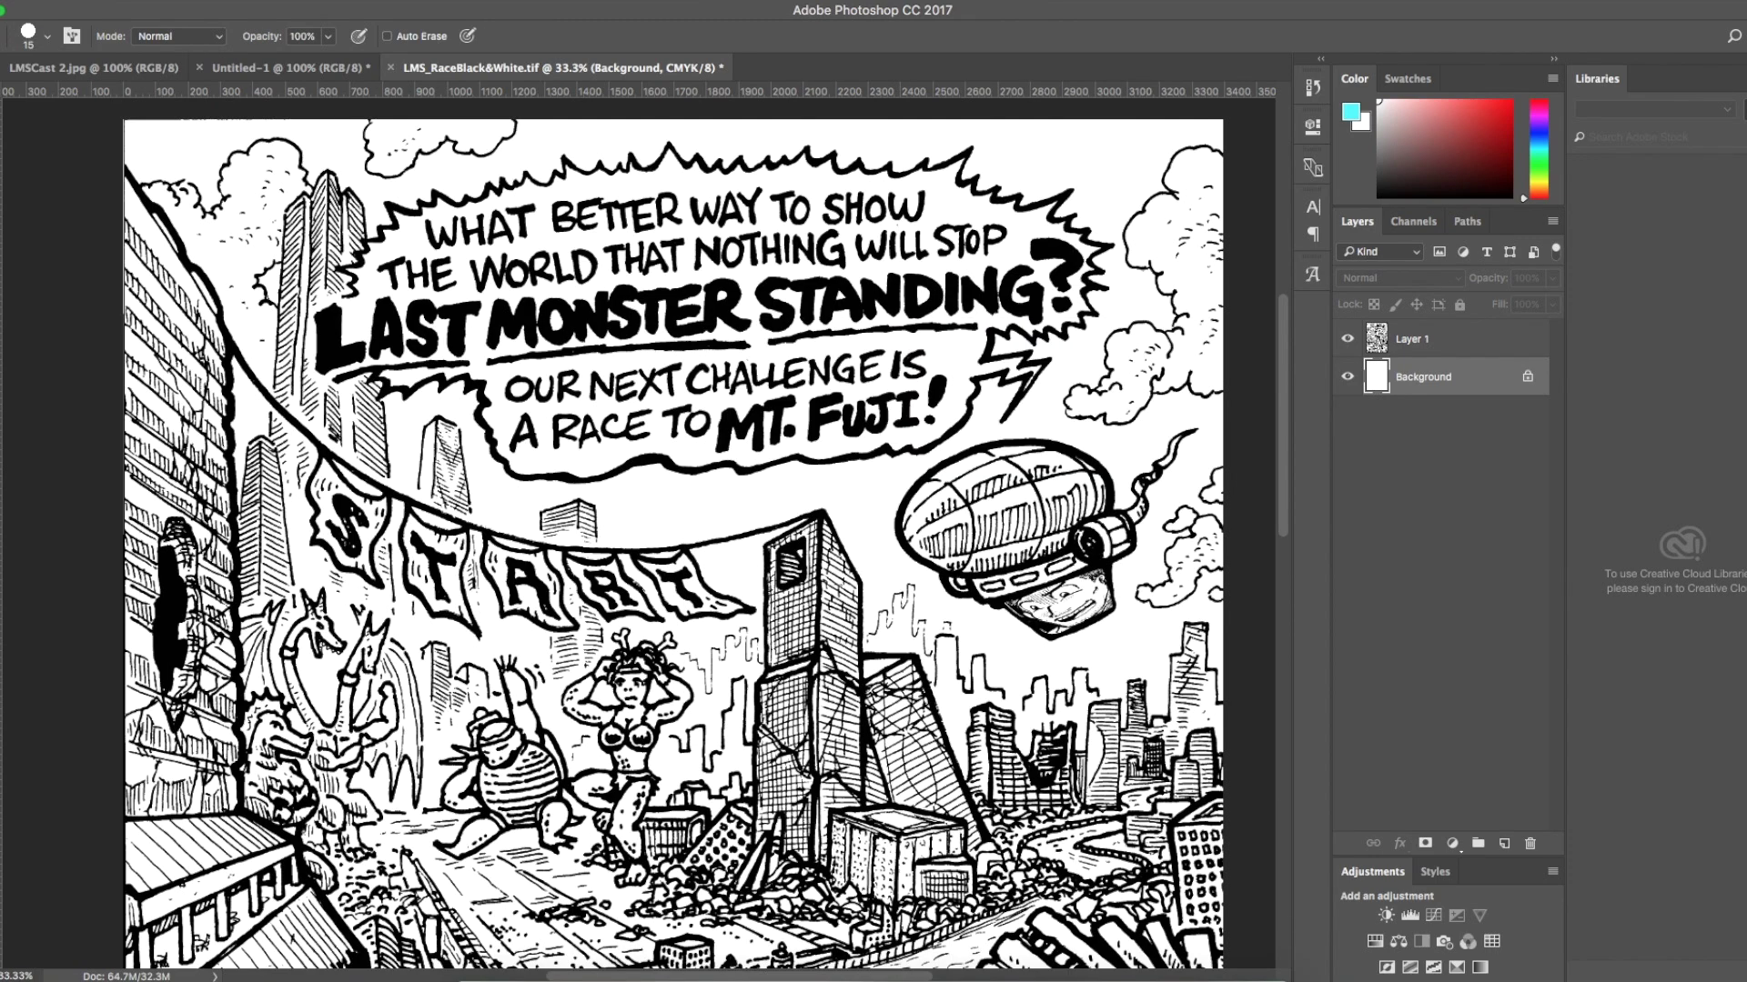
left_click(1362, 122)
left_click(960, 596)
left_click(850, 436)
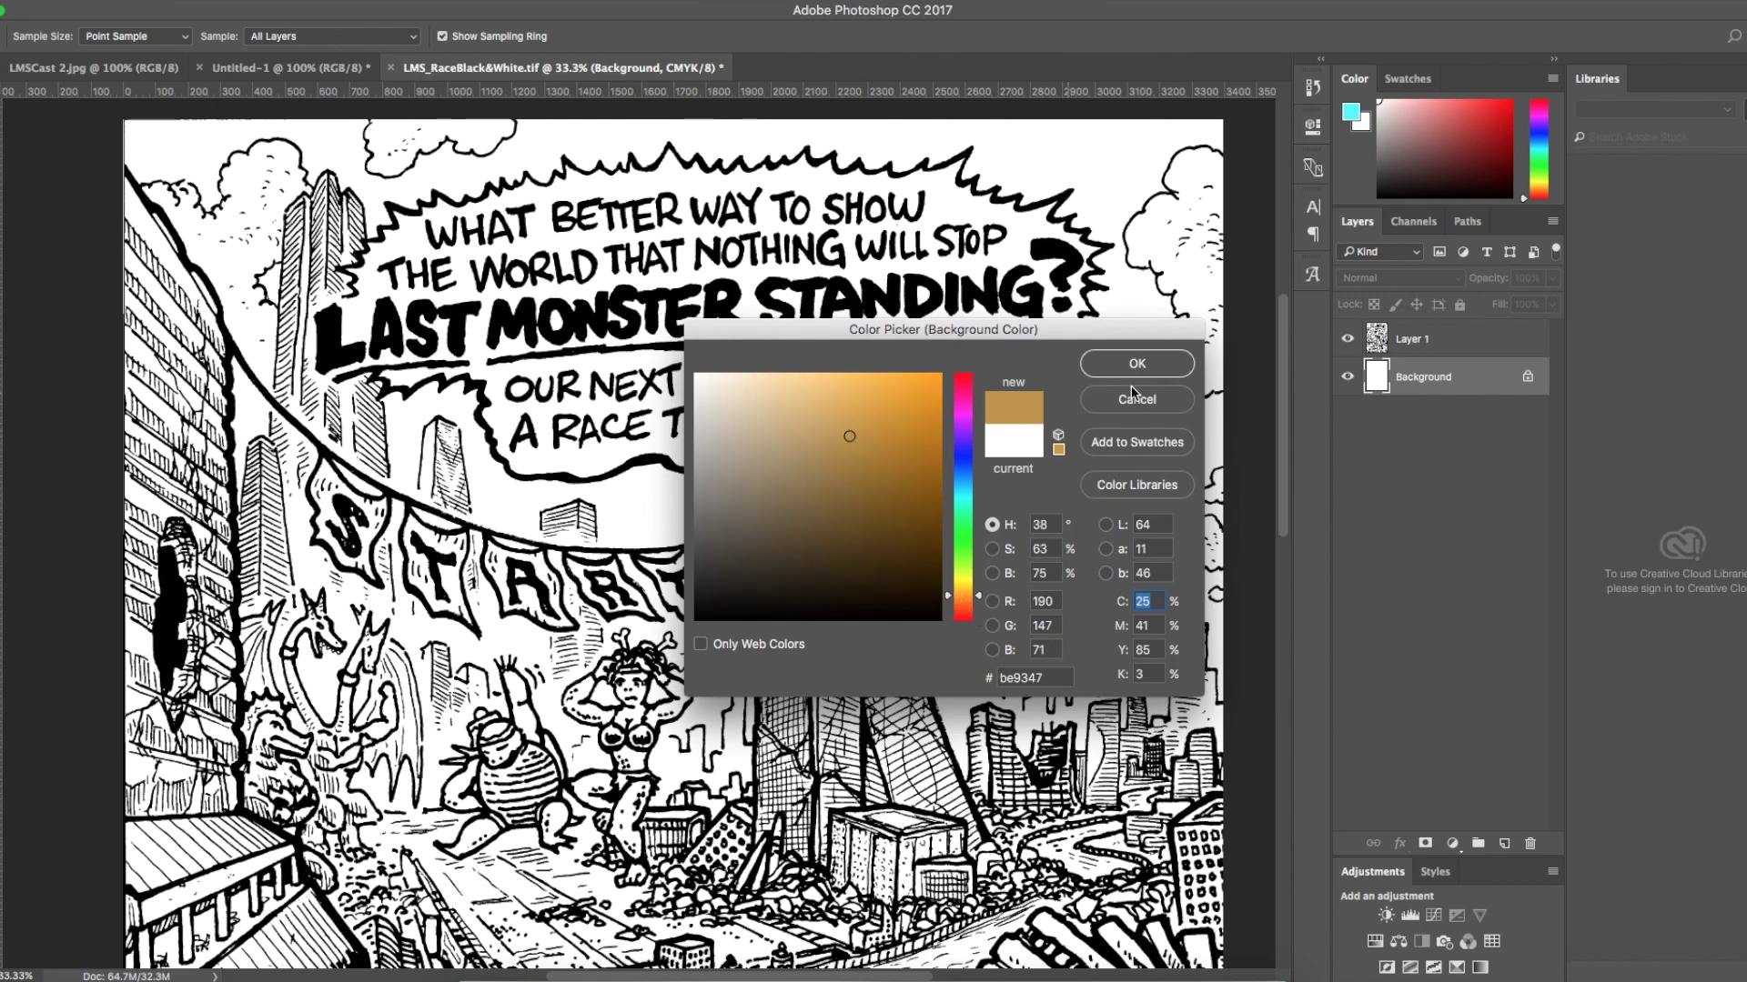
left_click_drag(821, 394, 817, 359)
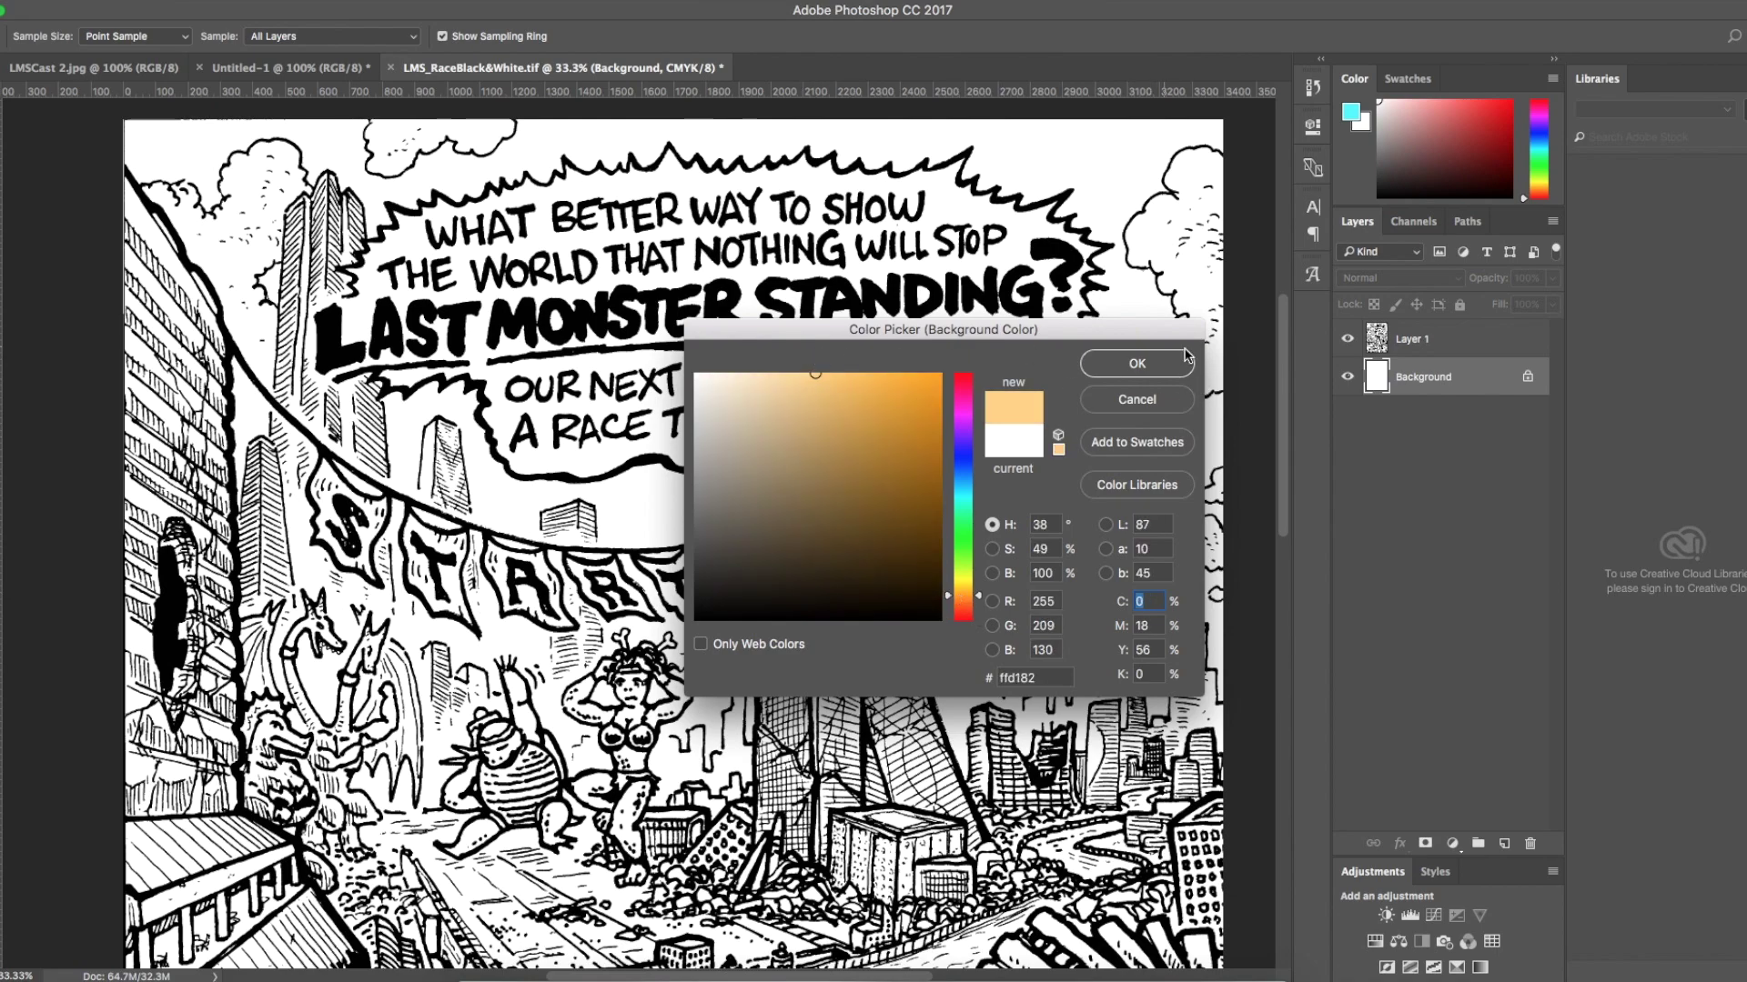
key("Return")
Select the whole large upper panel and fill it on the Background layer with a downward linear gradient from cyan to orange.
key("m")
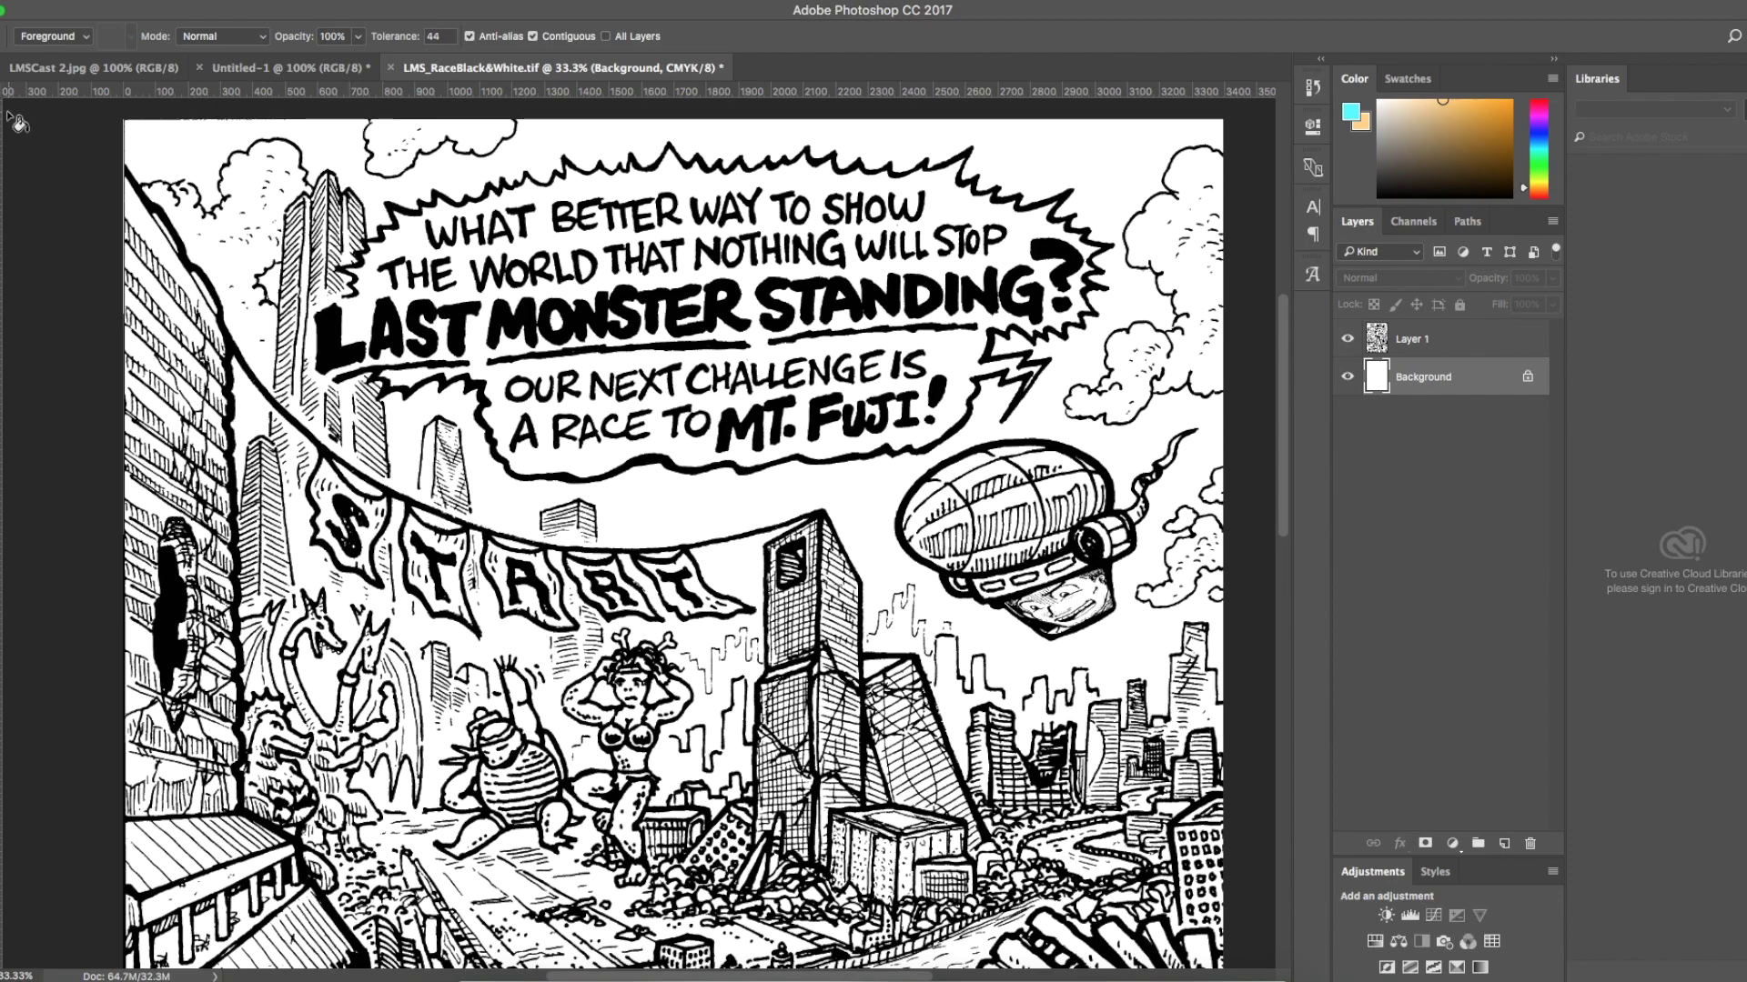
scroll(337, 350, "down", 2)
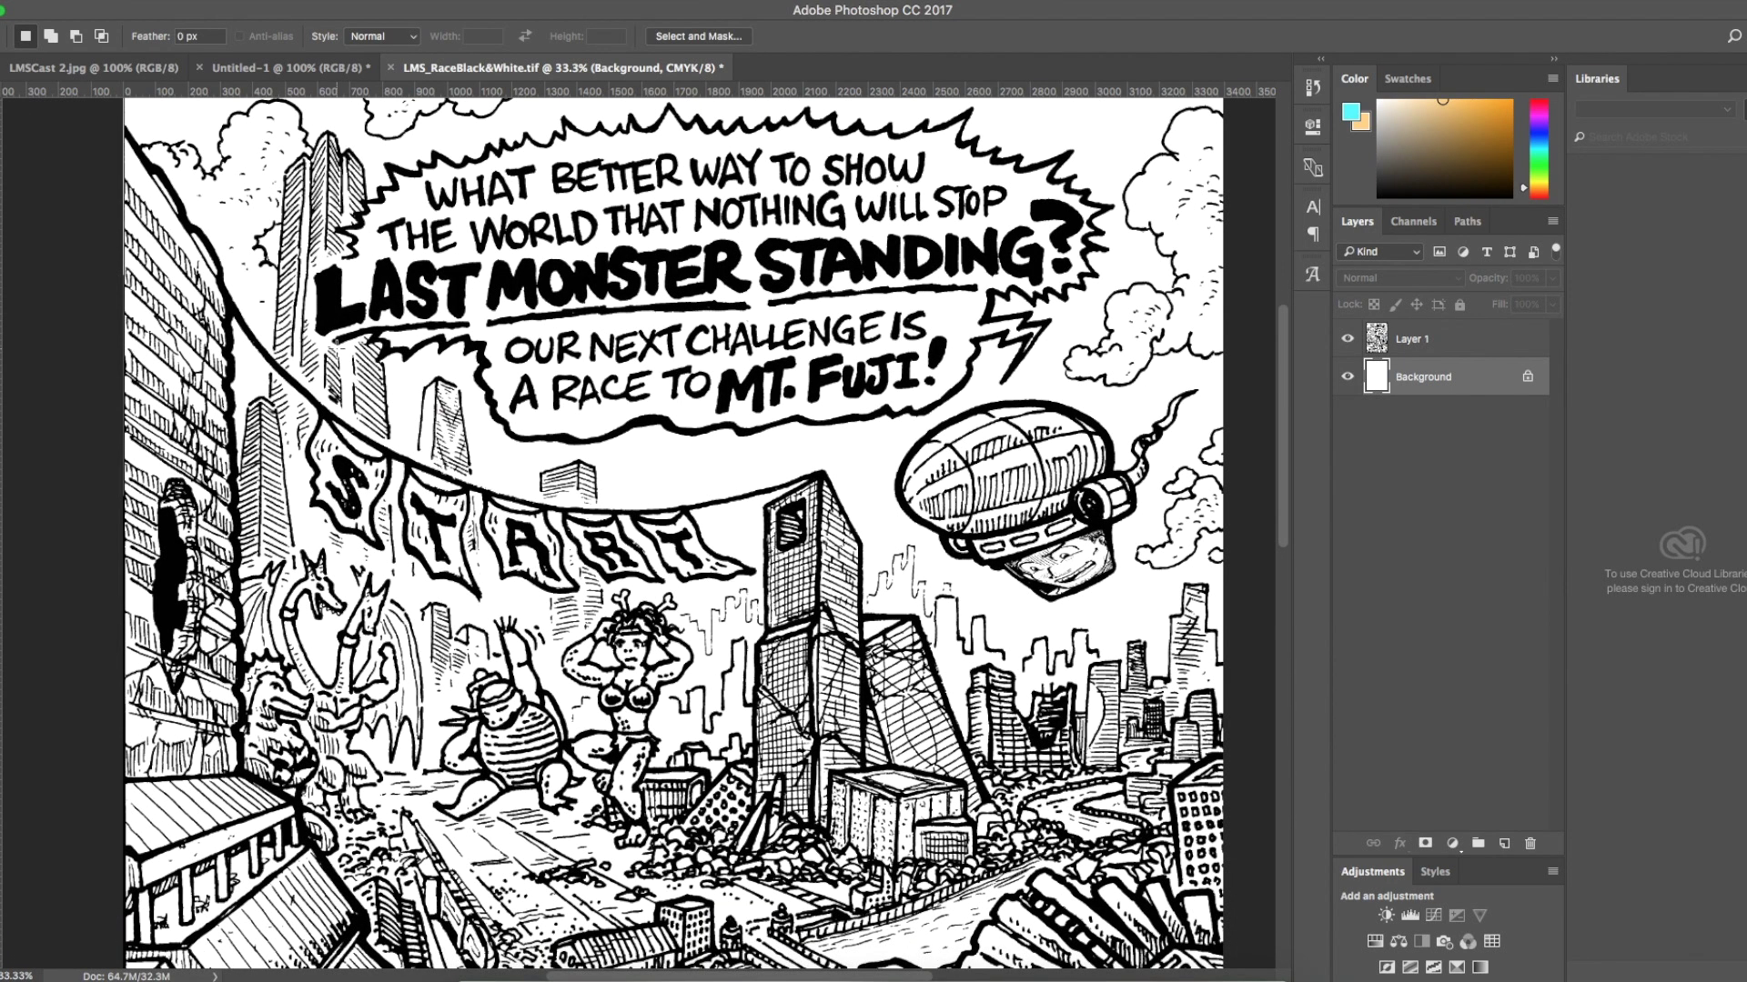
key("super+minus")
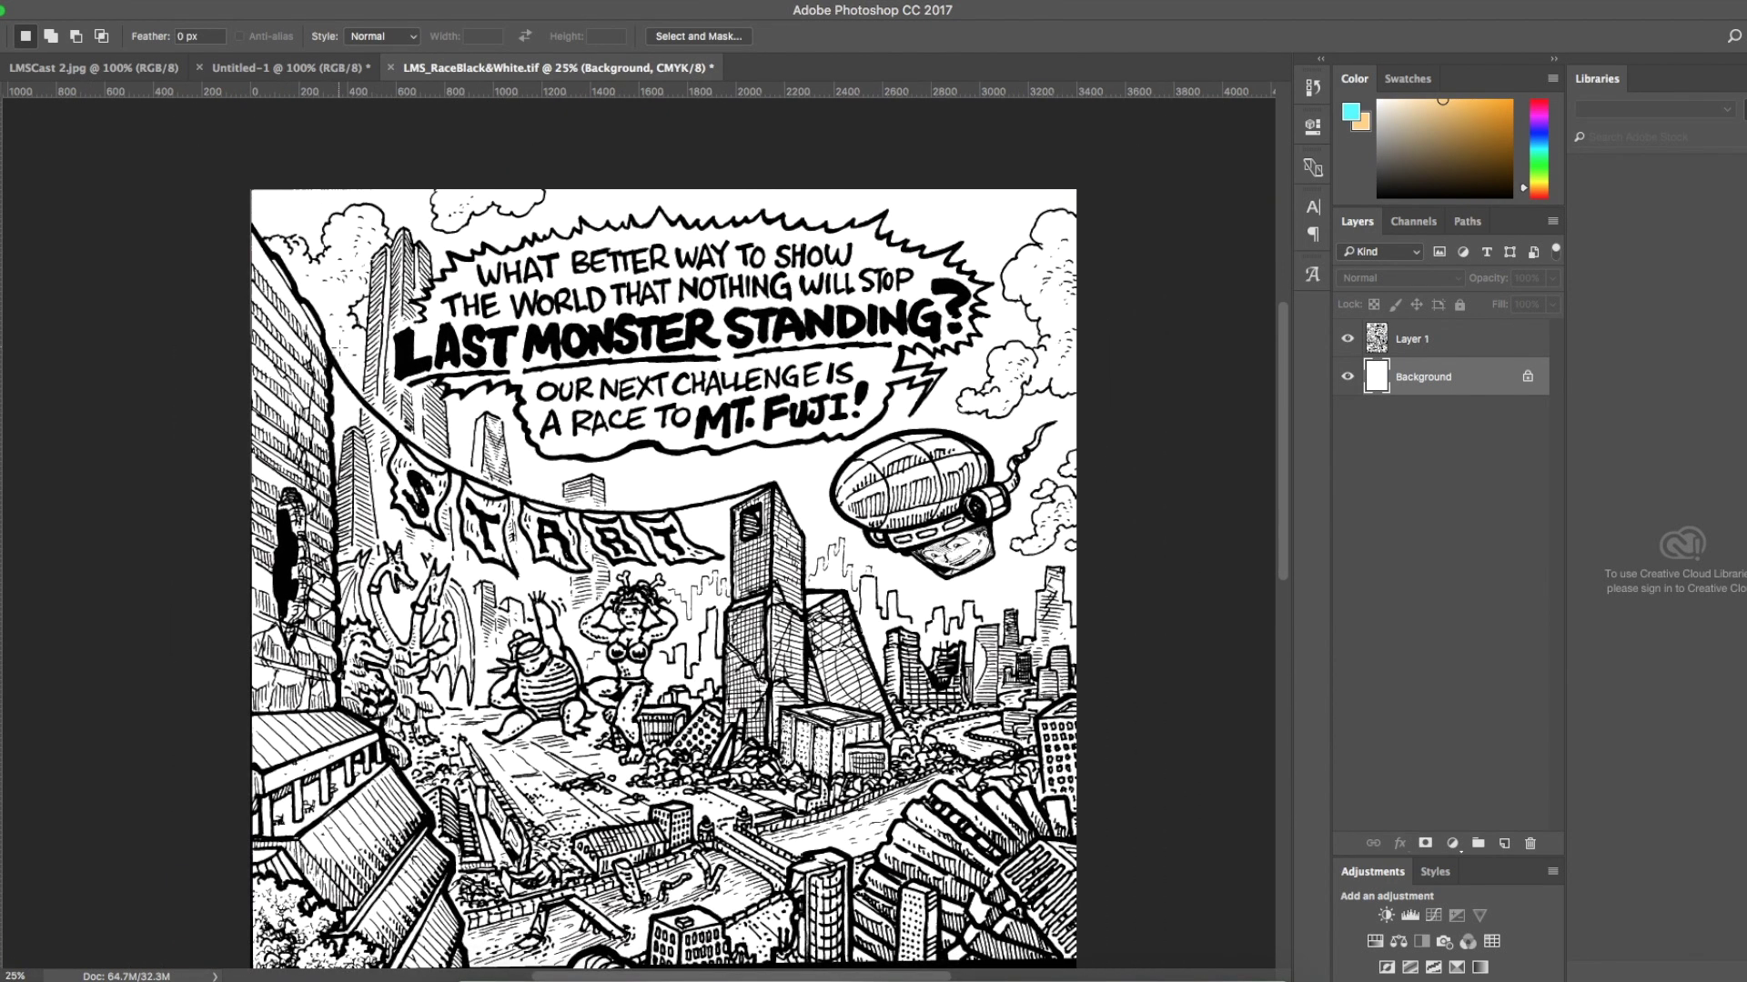
scroll(336, 348, "down", 2)
left_click_drag(214, 128, 1112, 924)
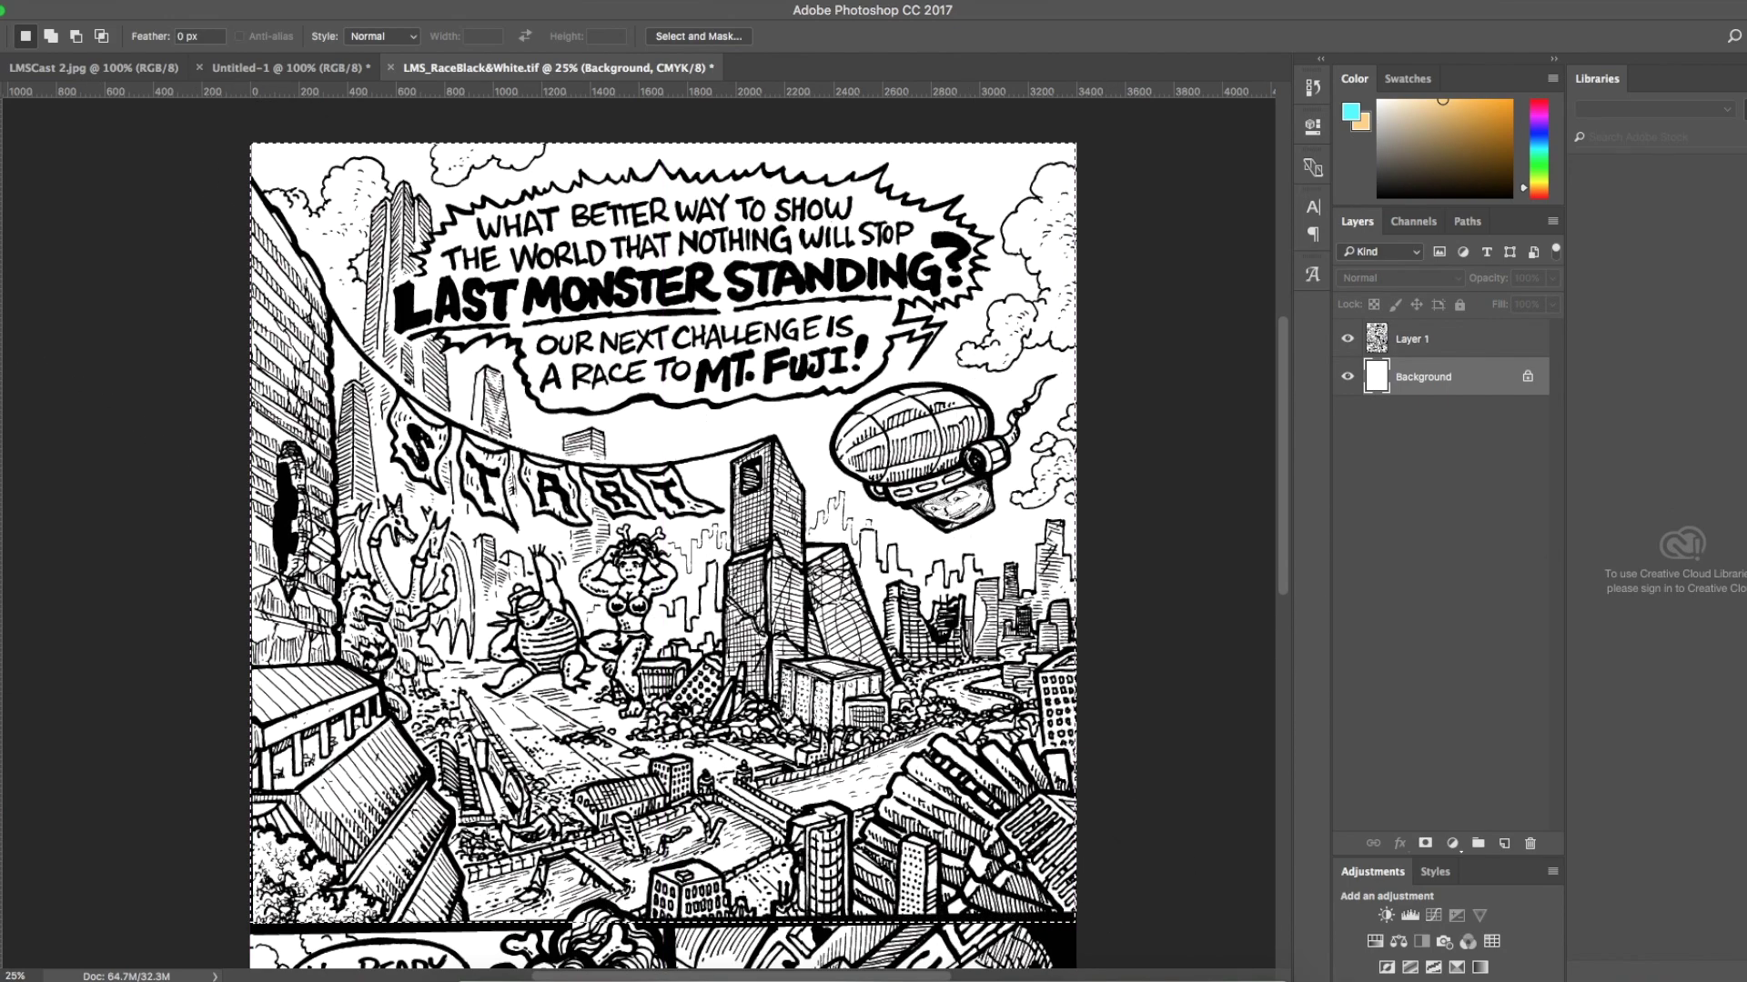
left_click(2, 368)
left_click(28, 374)
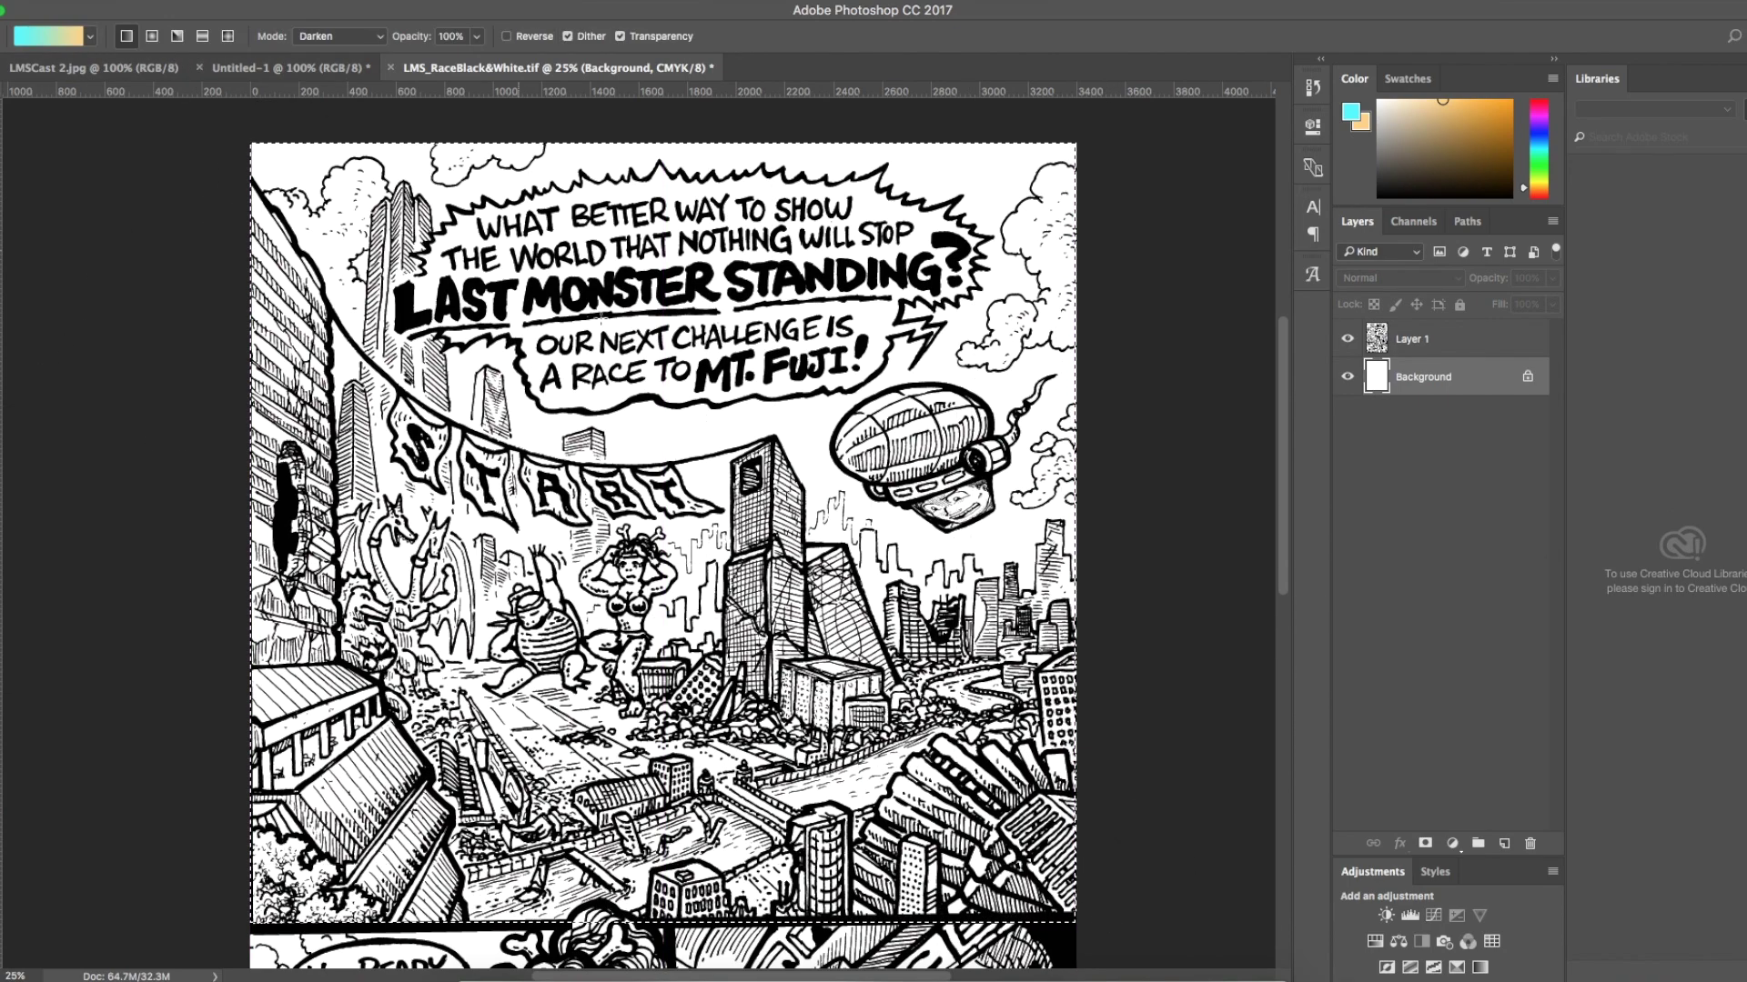
left_click_drag(669, 156, 684, 566)
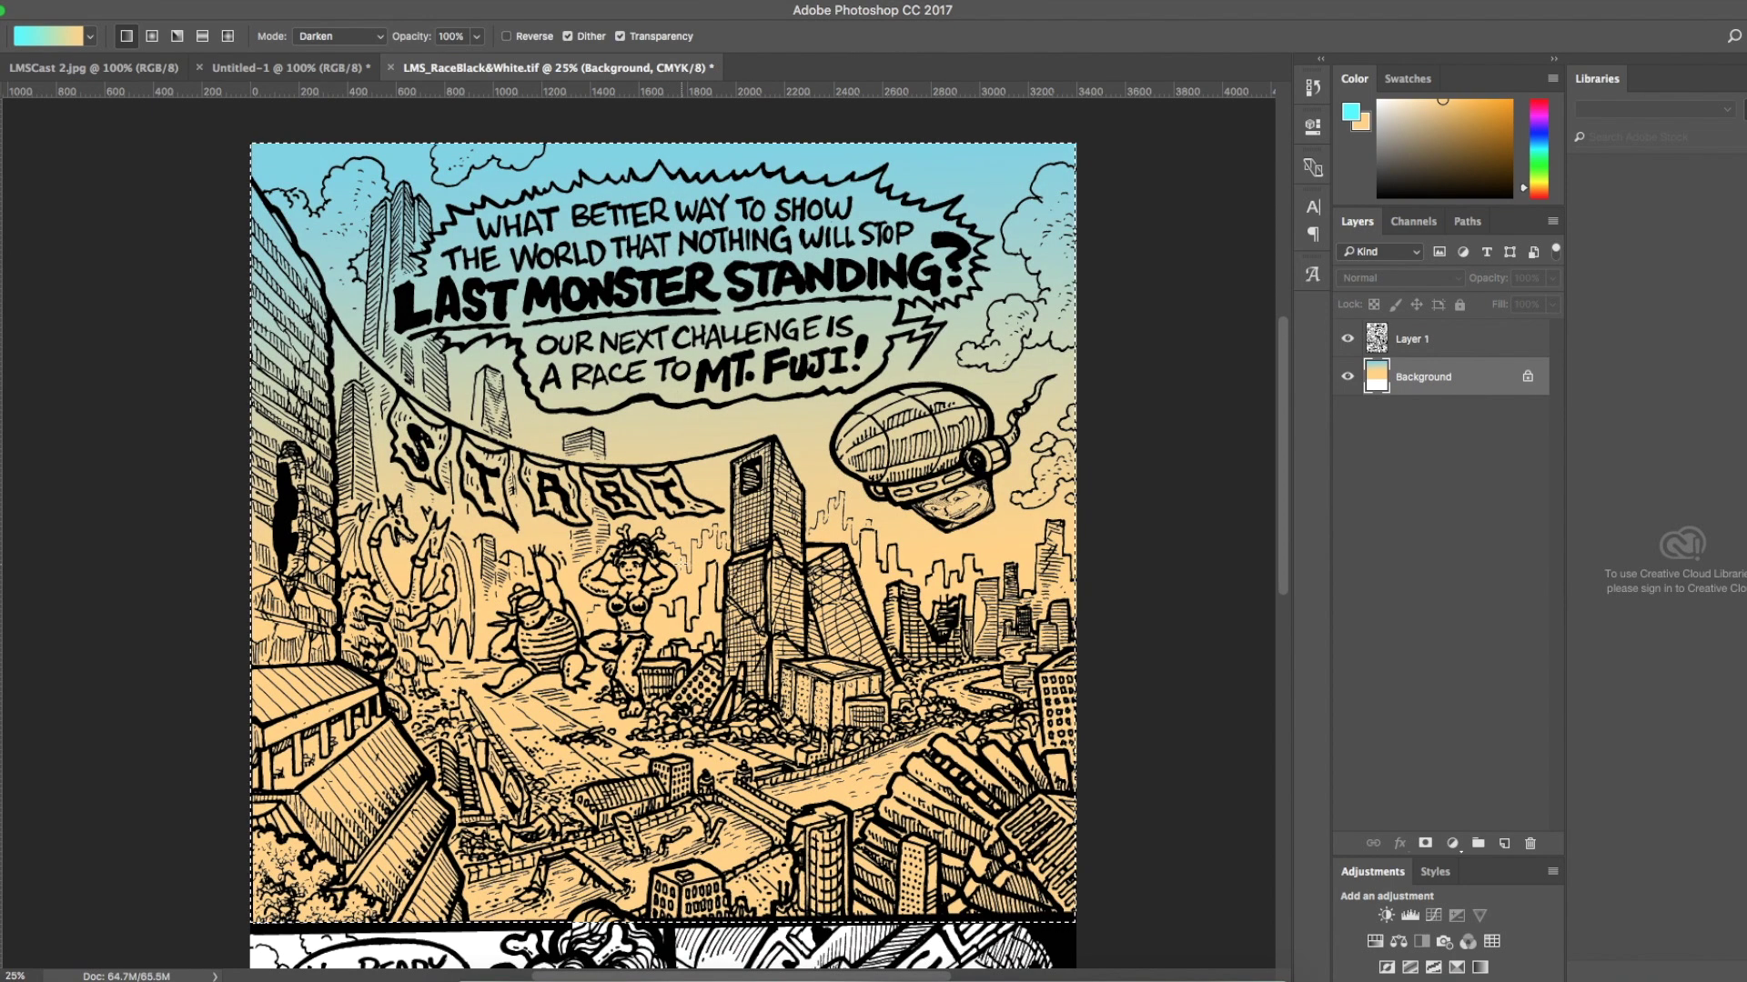
Select the lower panel with the "You ready for this?" balloon and fill it with a downward cyan-to-orange gradient.
scroll(684, 566, "down", 10)
scroll(684, 566, "down", 5)
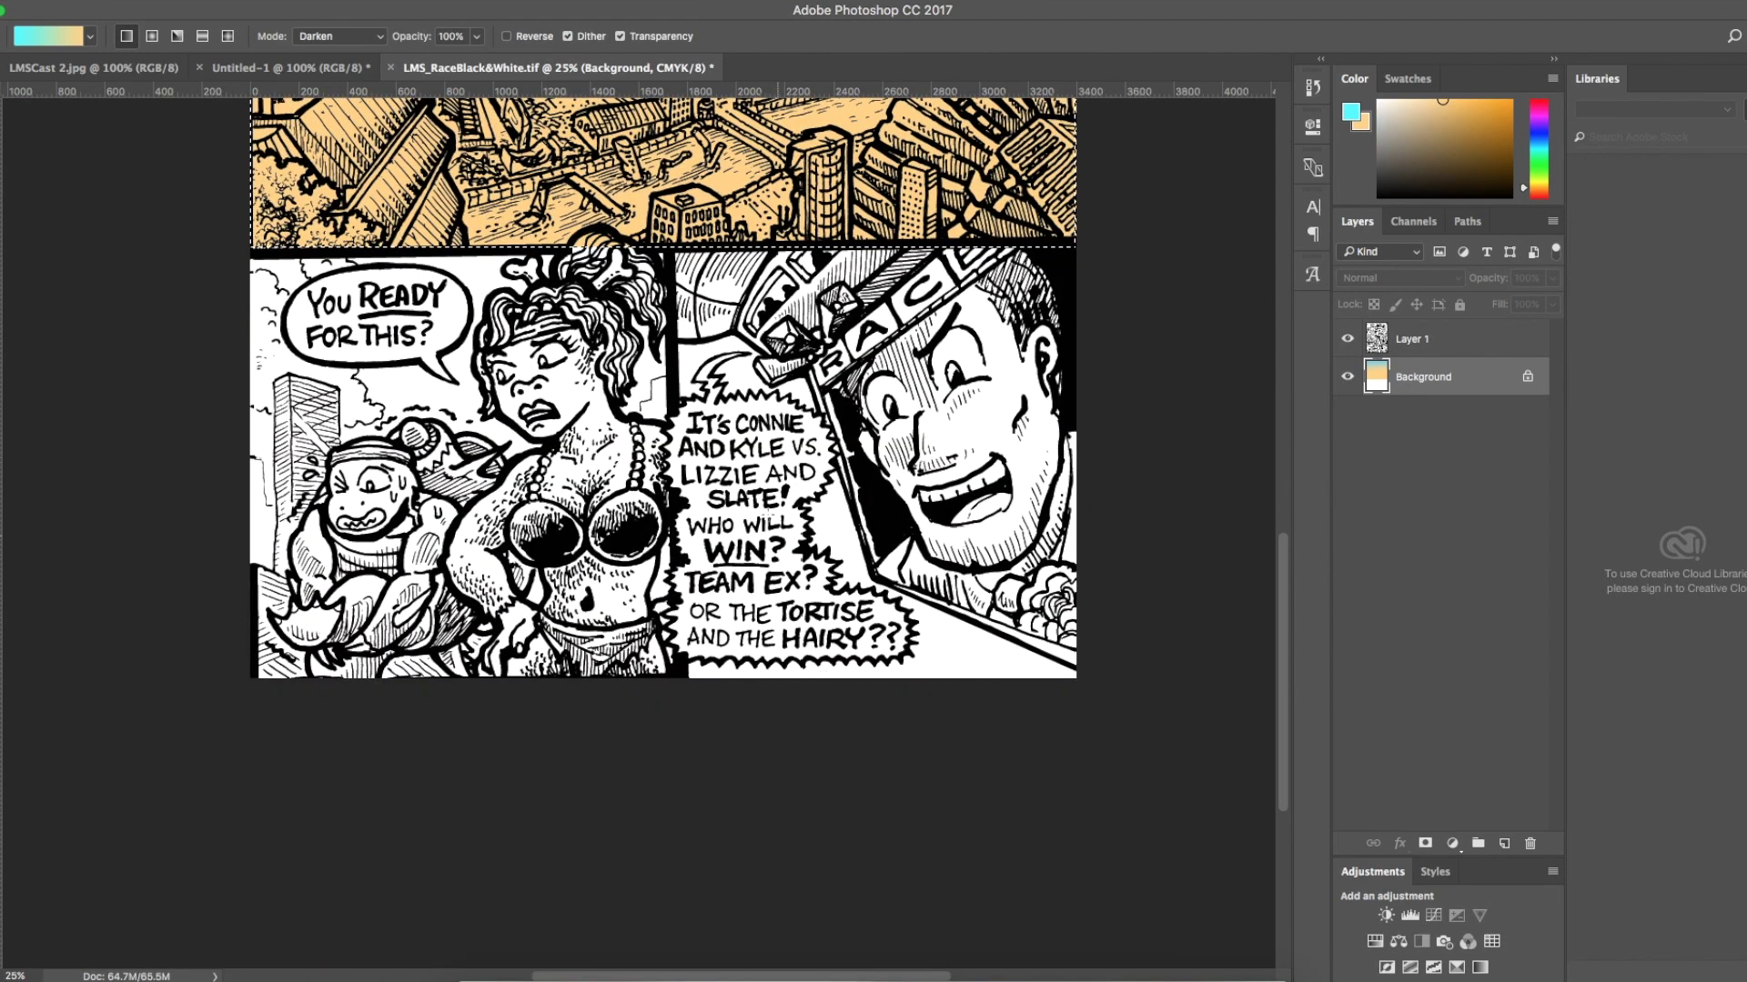
key("m")
left_click_drag(230, 254, 676, 708)
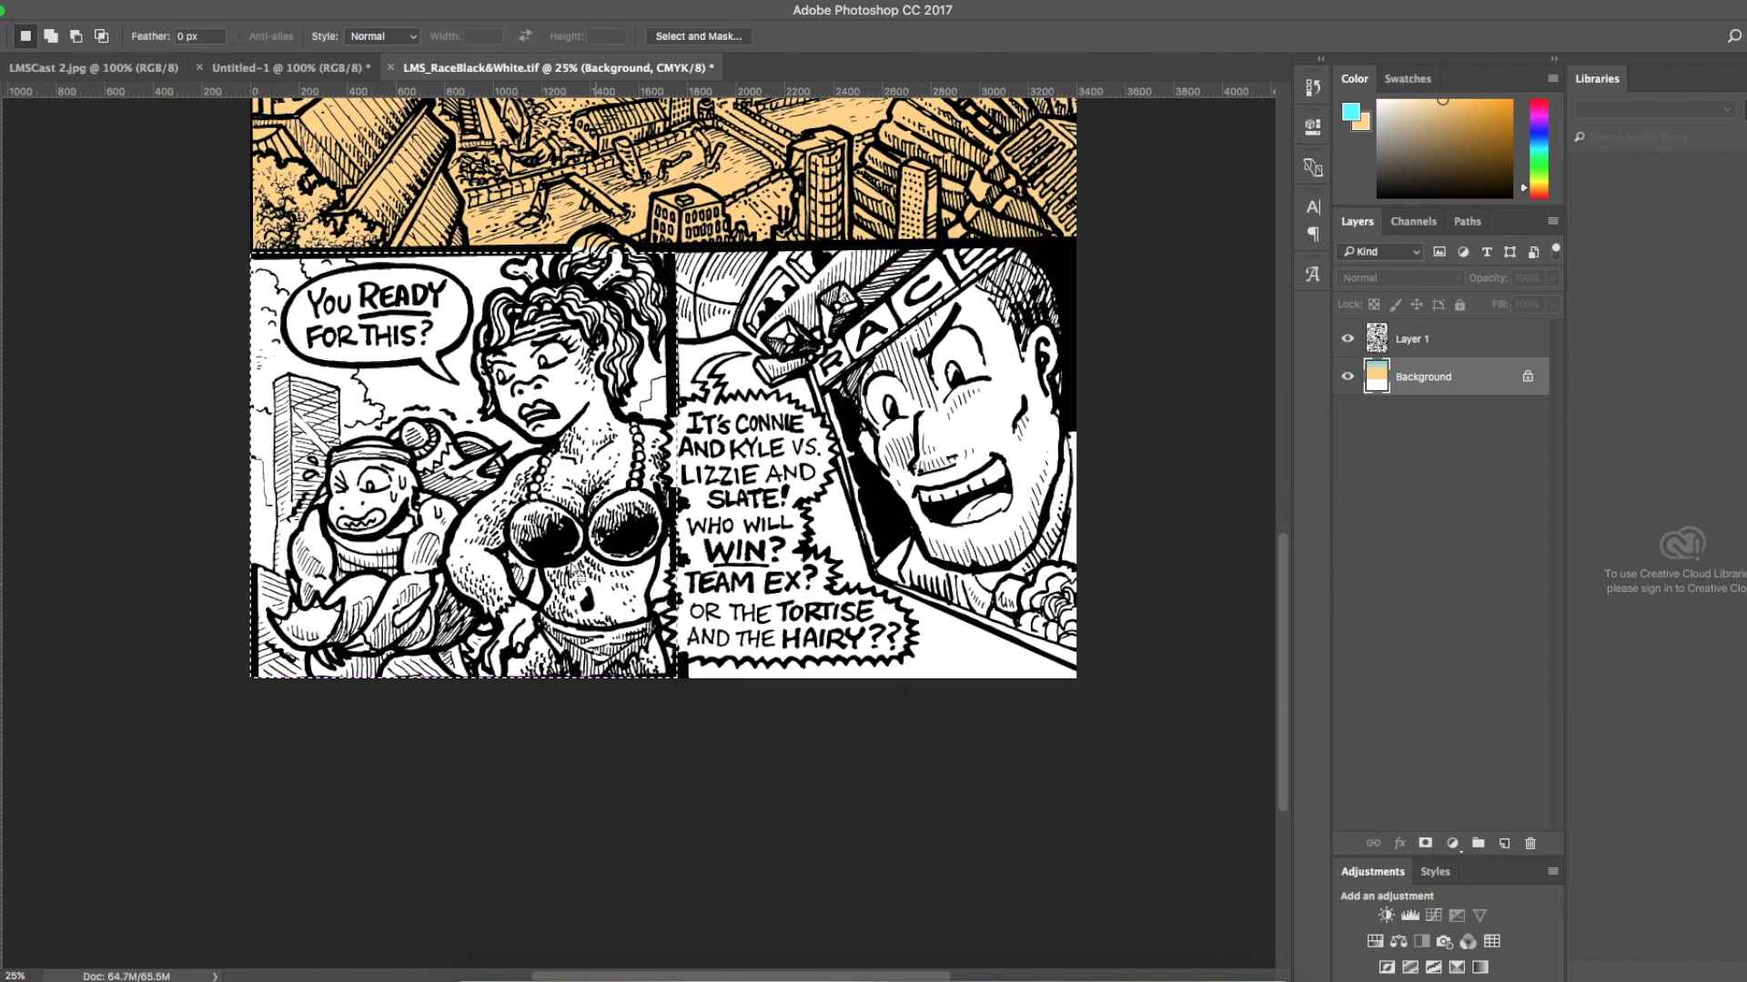
key("g")
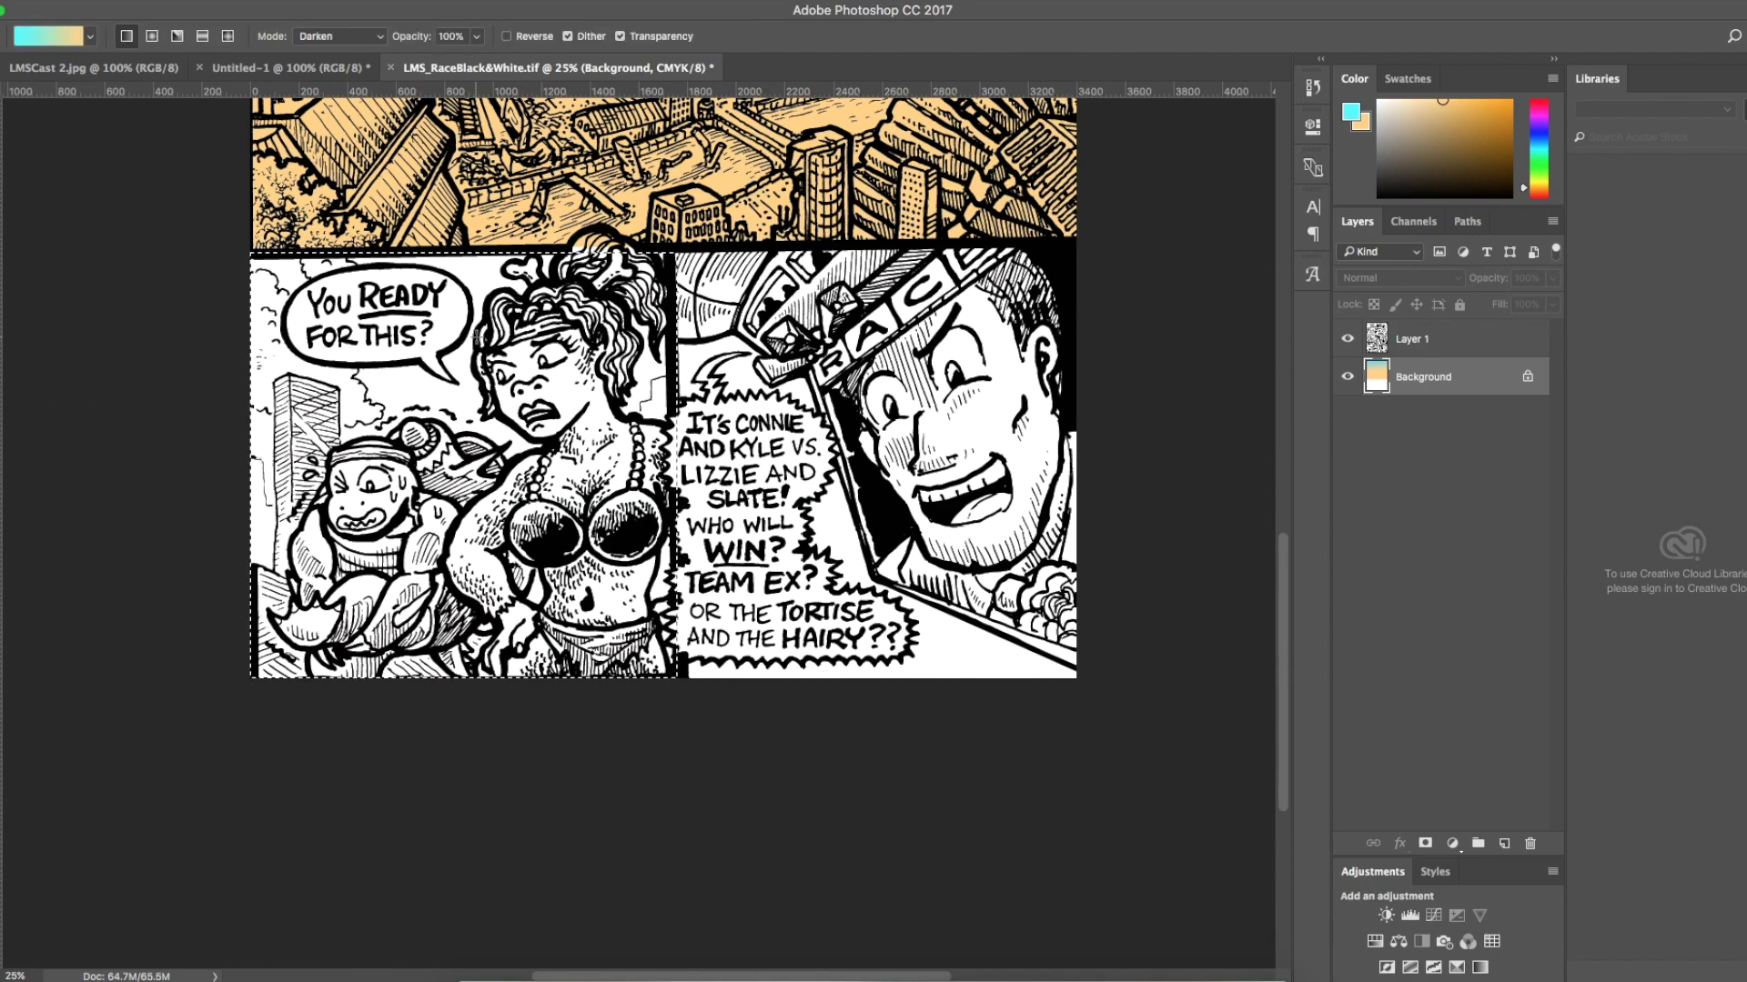
scroll(663, 526, "up", 7)
scroll(664, 527, "down", 4)
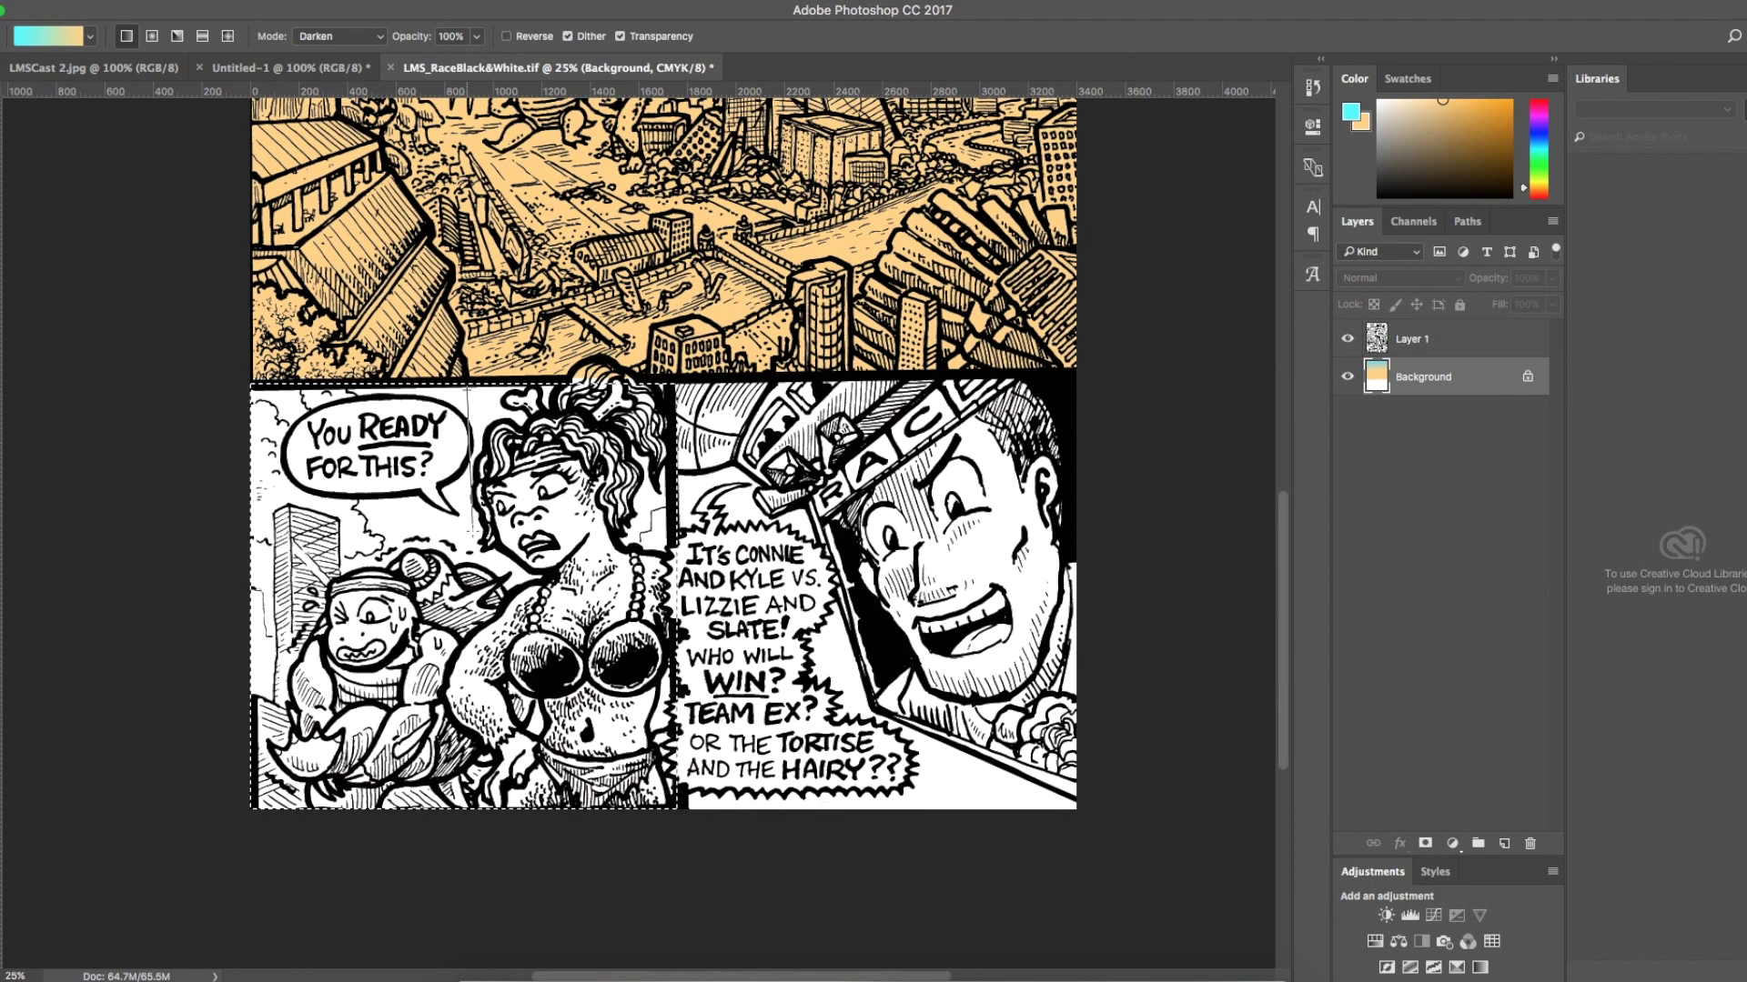
left_click_drag(469, 589, 469, 590)
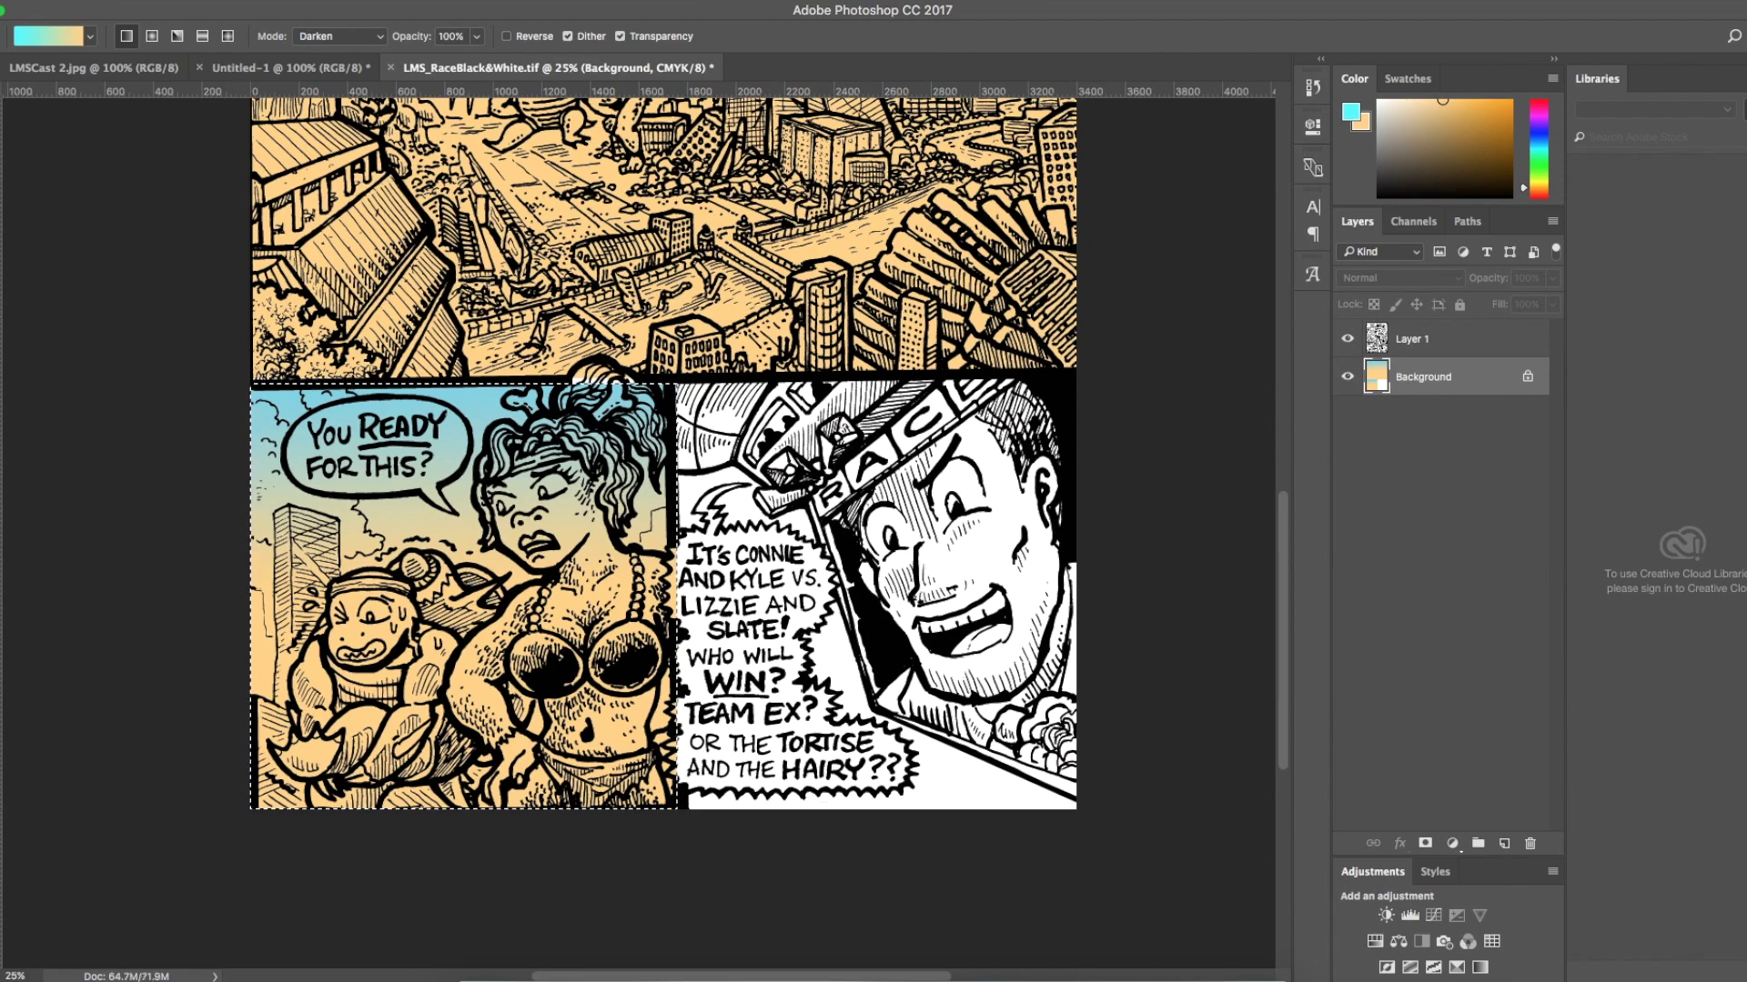
Select the remaining lower panel with the shouting announcer and fill it with the same cyan-to-orange gradient.
key("m")
left_click(681, 382)
left_click_drag(671, 377, 1055, 857)
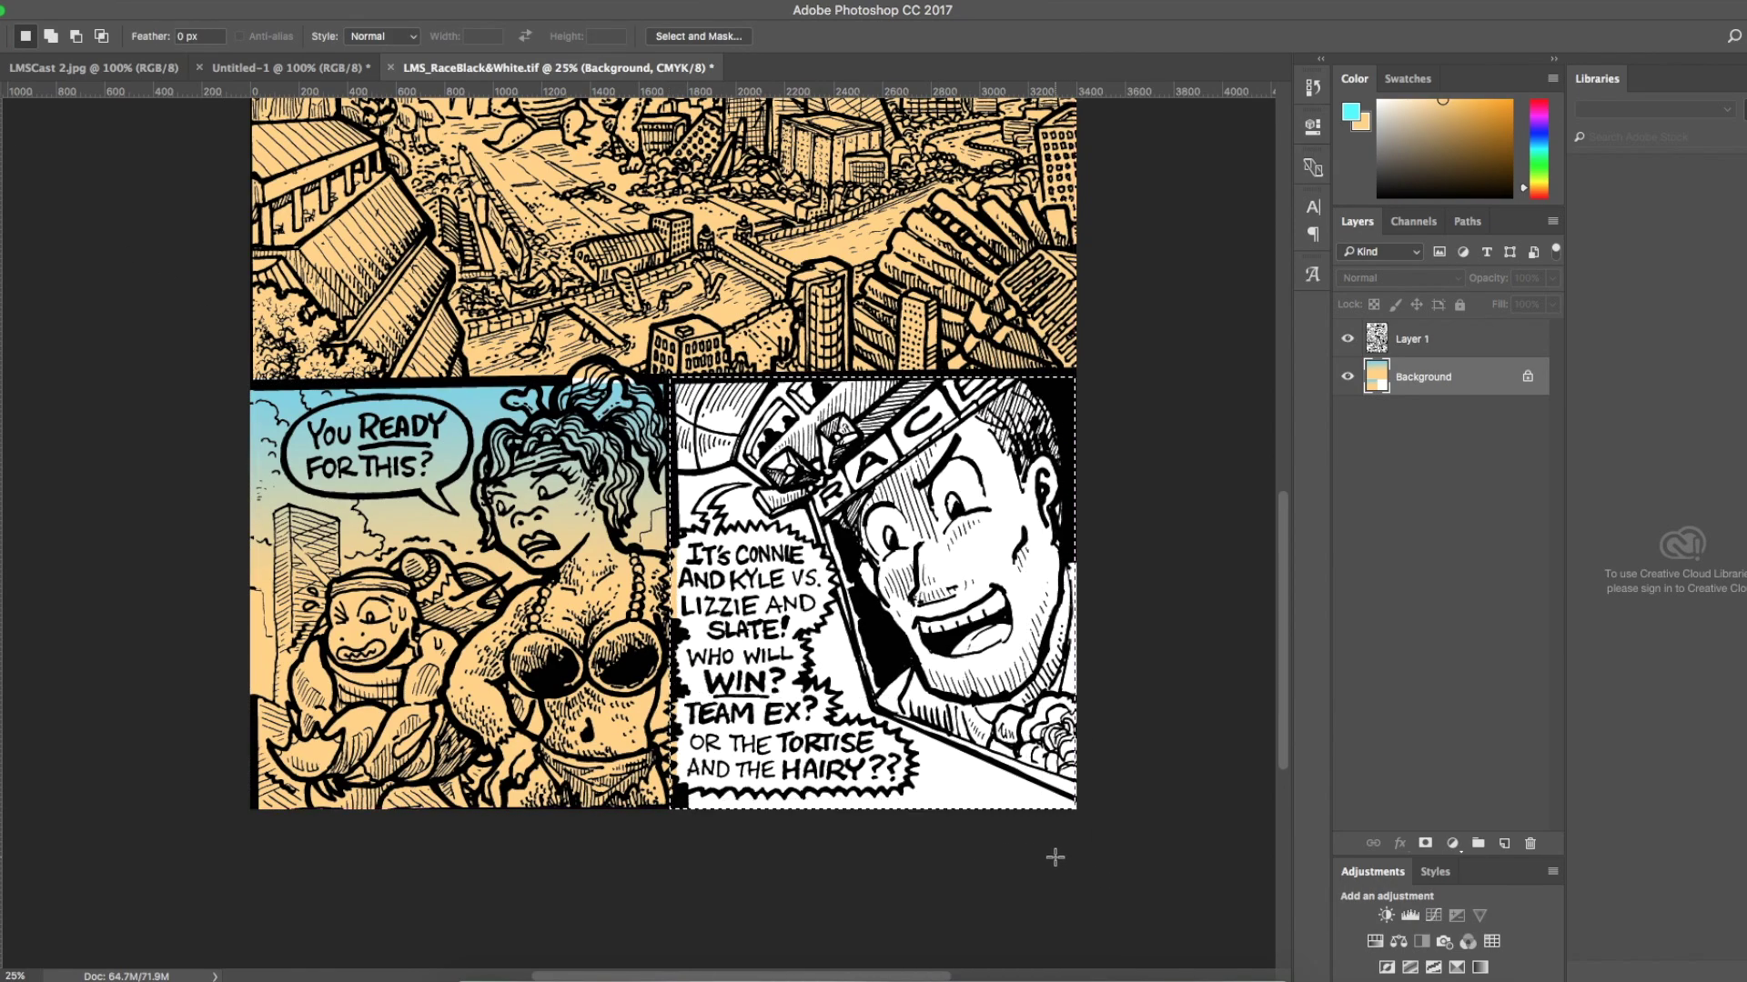
scroll(1053, 862, "left", 10)
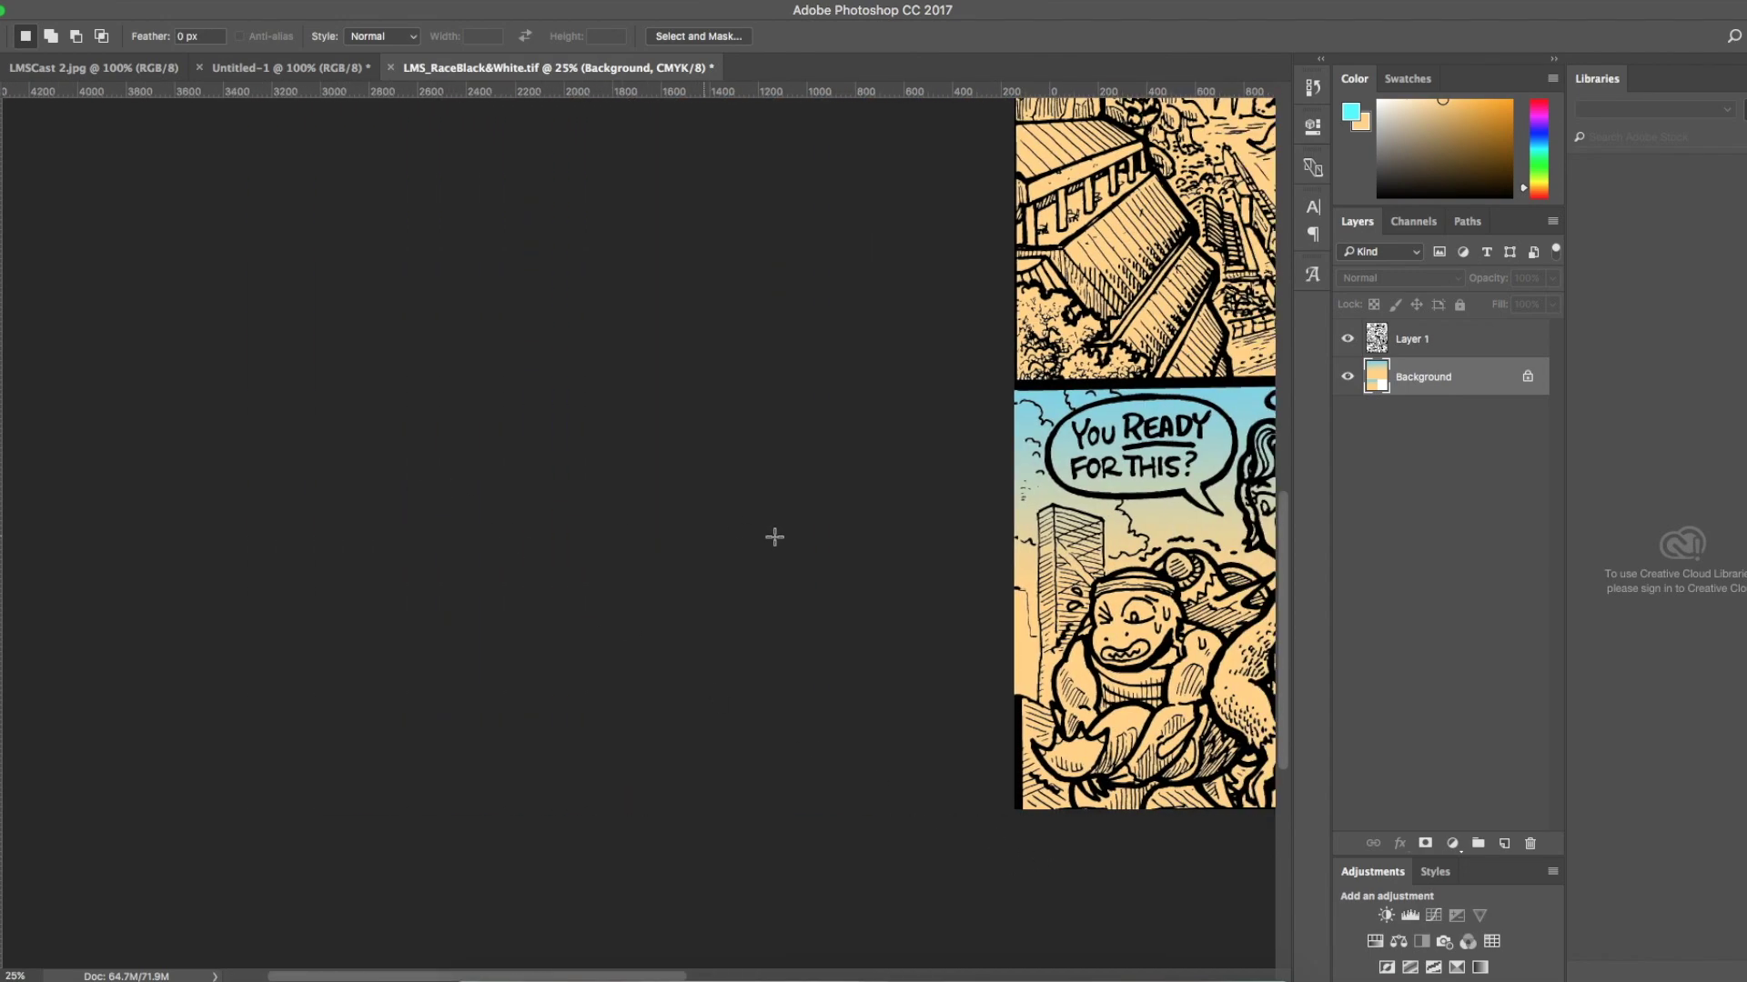
scroll(774, 536, "right", 10)
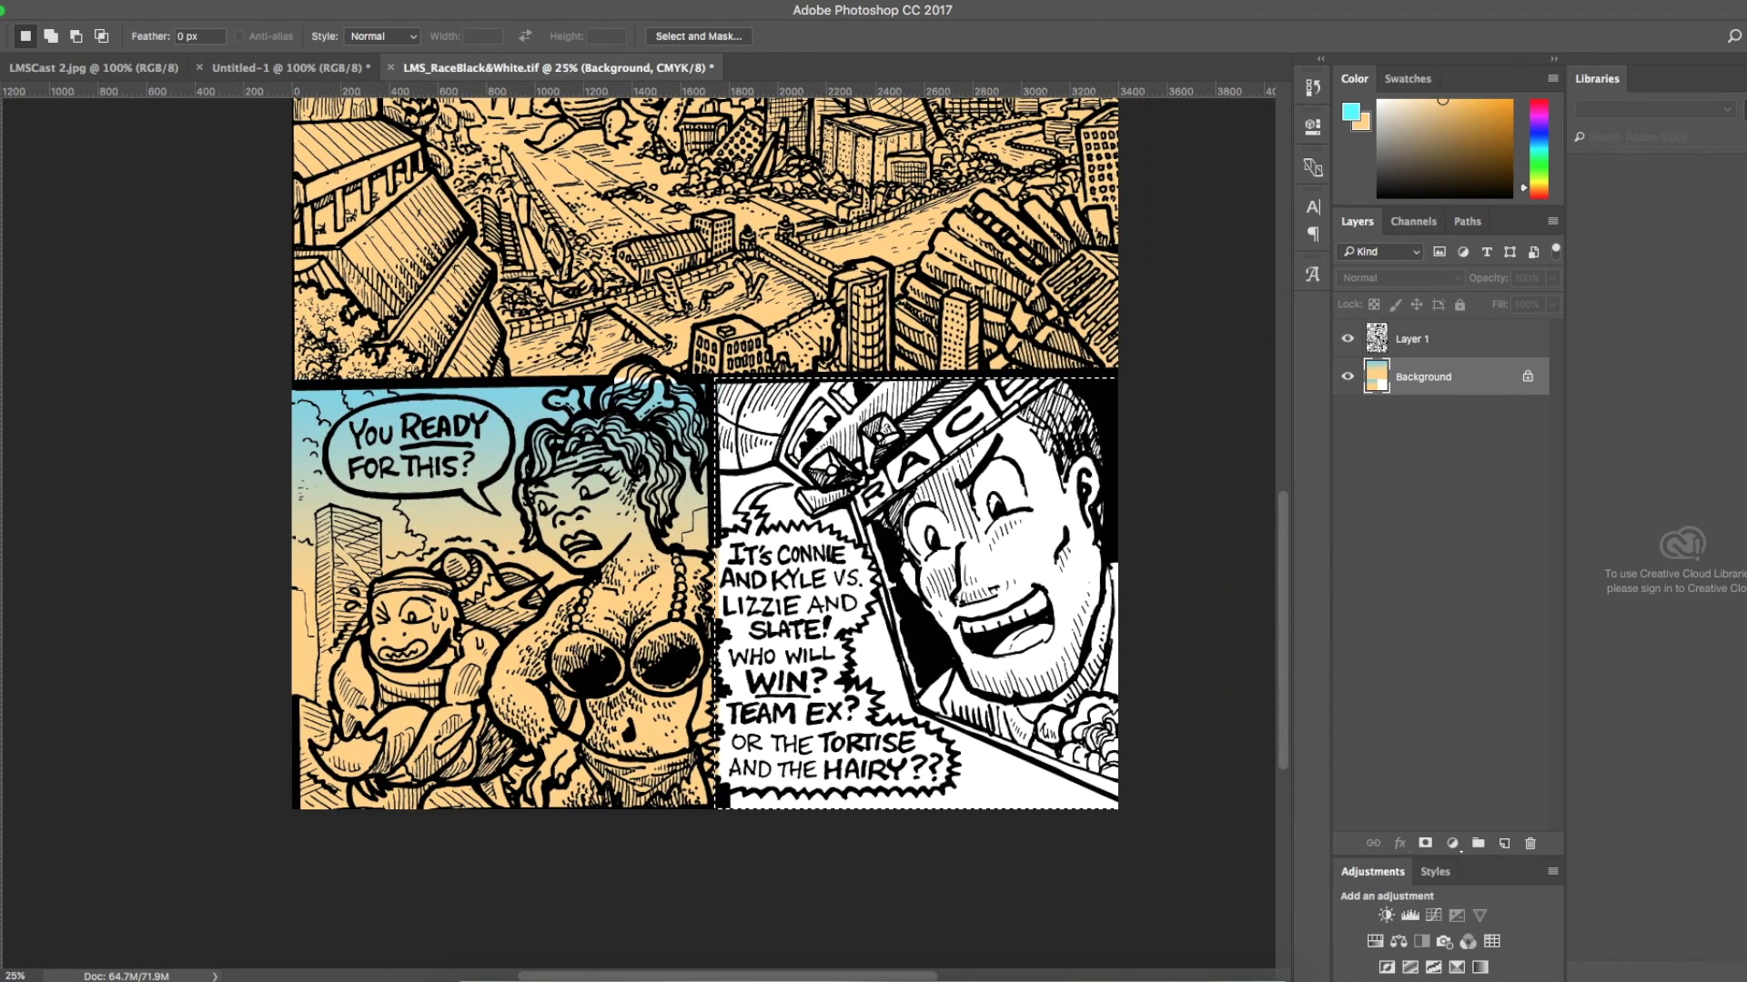
key("g")
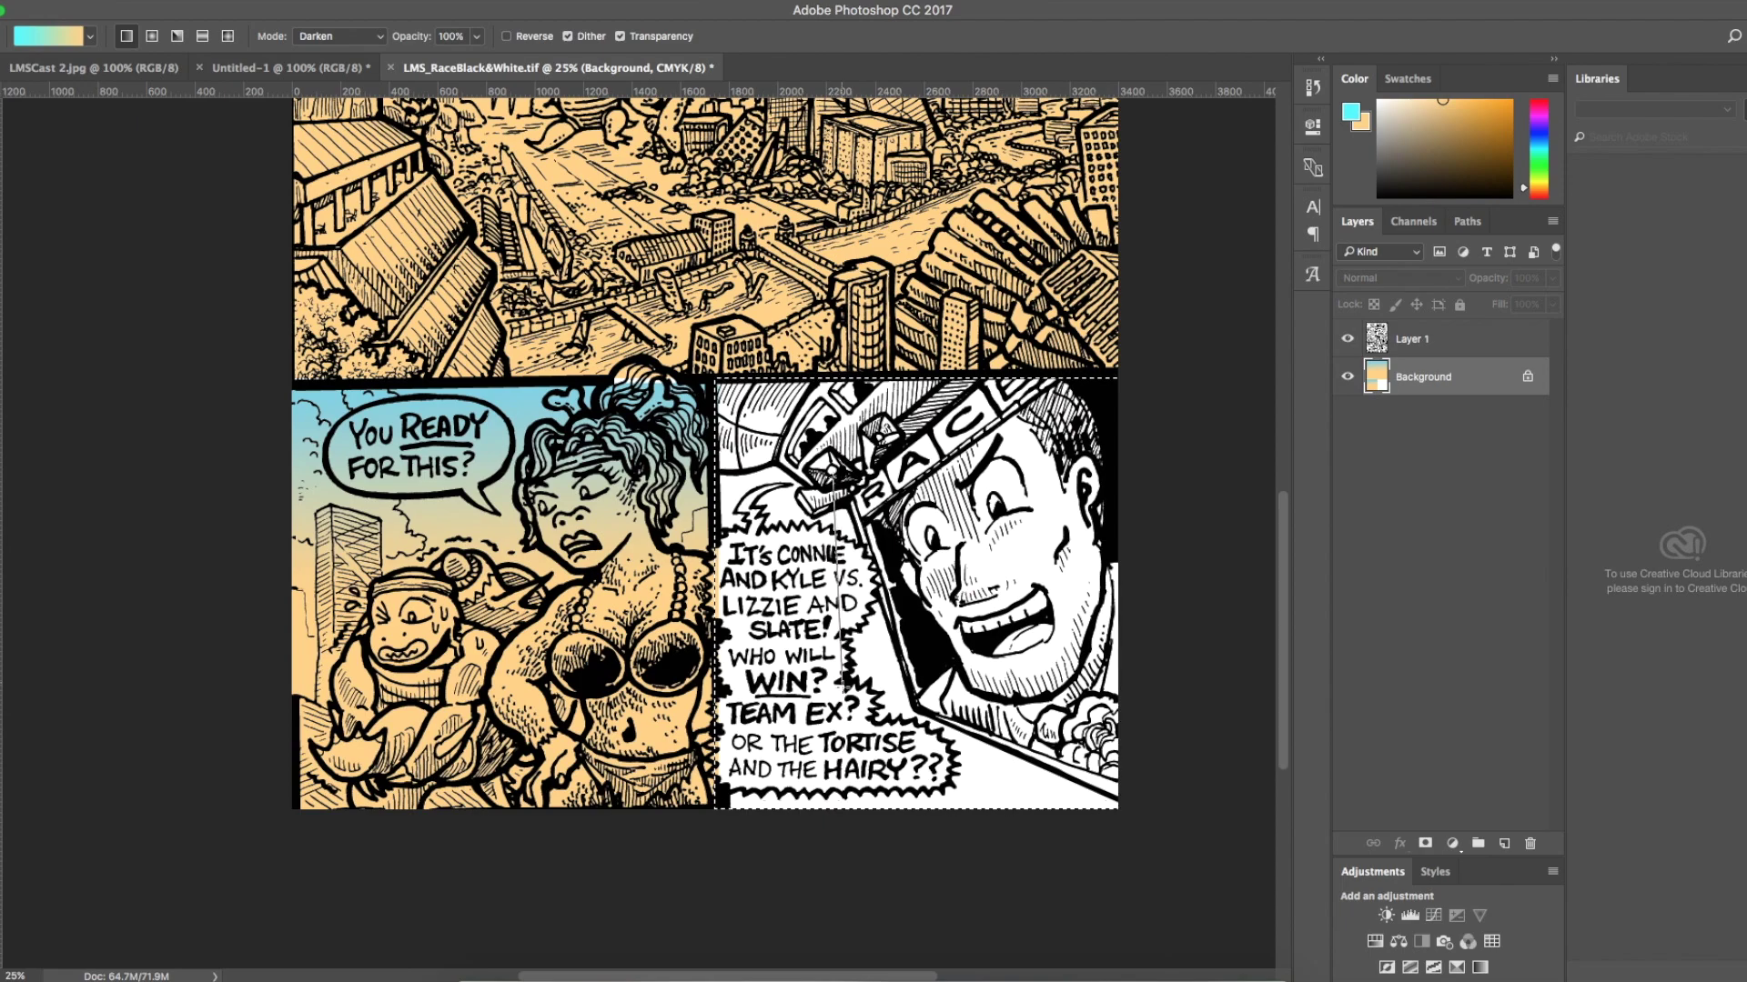
left_click_drag(850, 788, 850, 788)
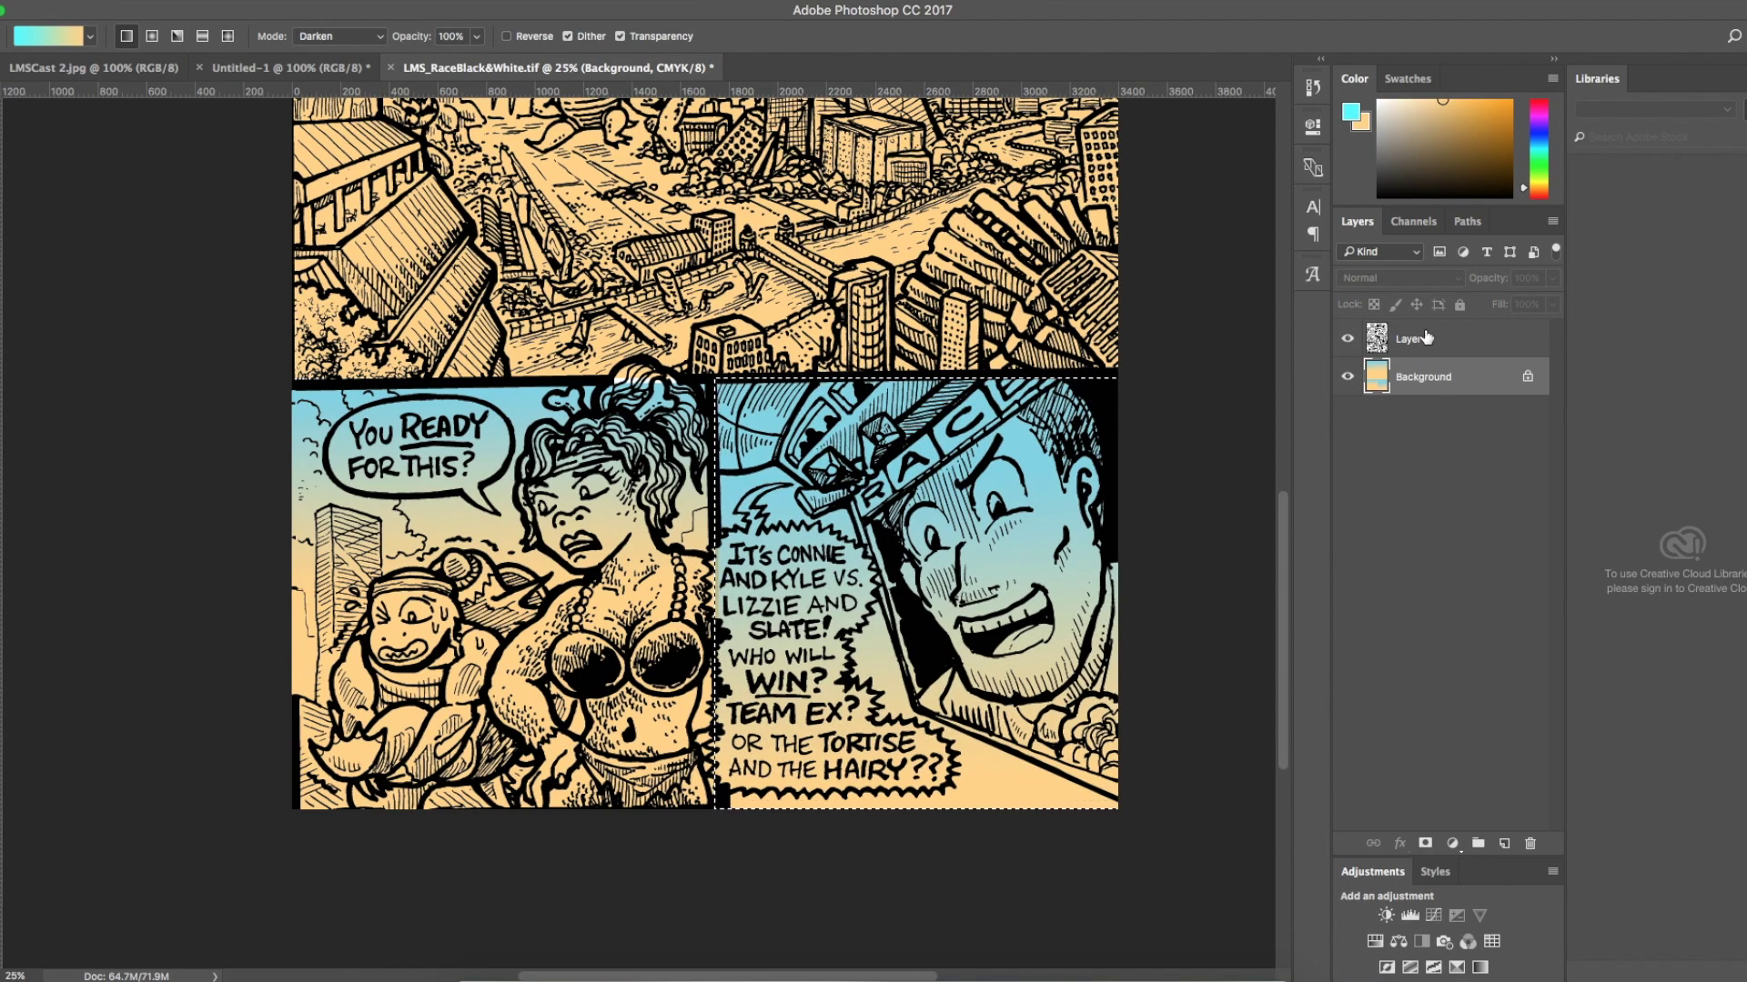
Hide and show Layer 1 and the Background in turn to examine the colours and the line art separately.
left_click(1347, 344)
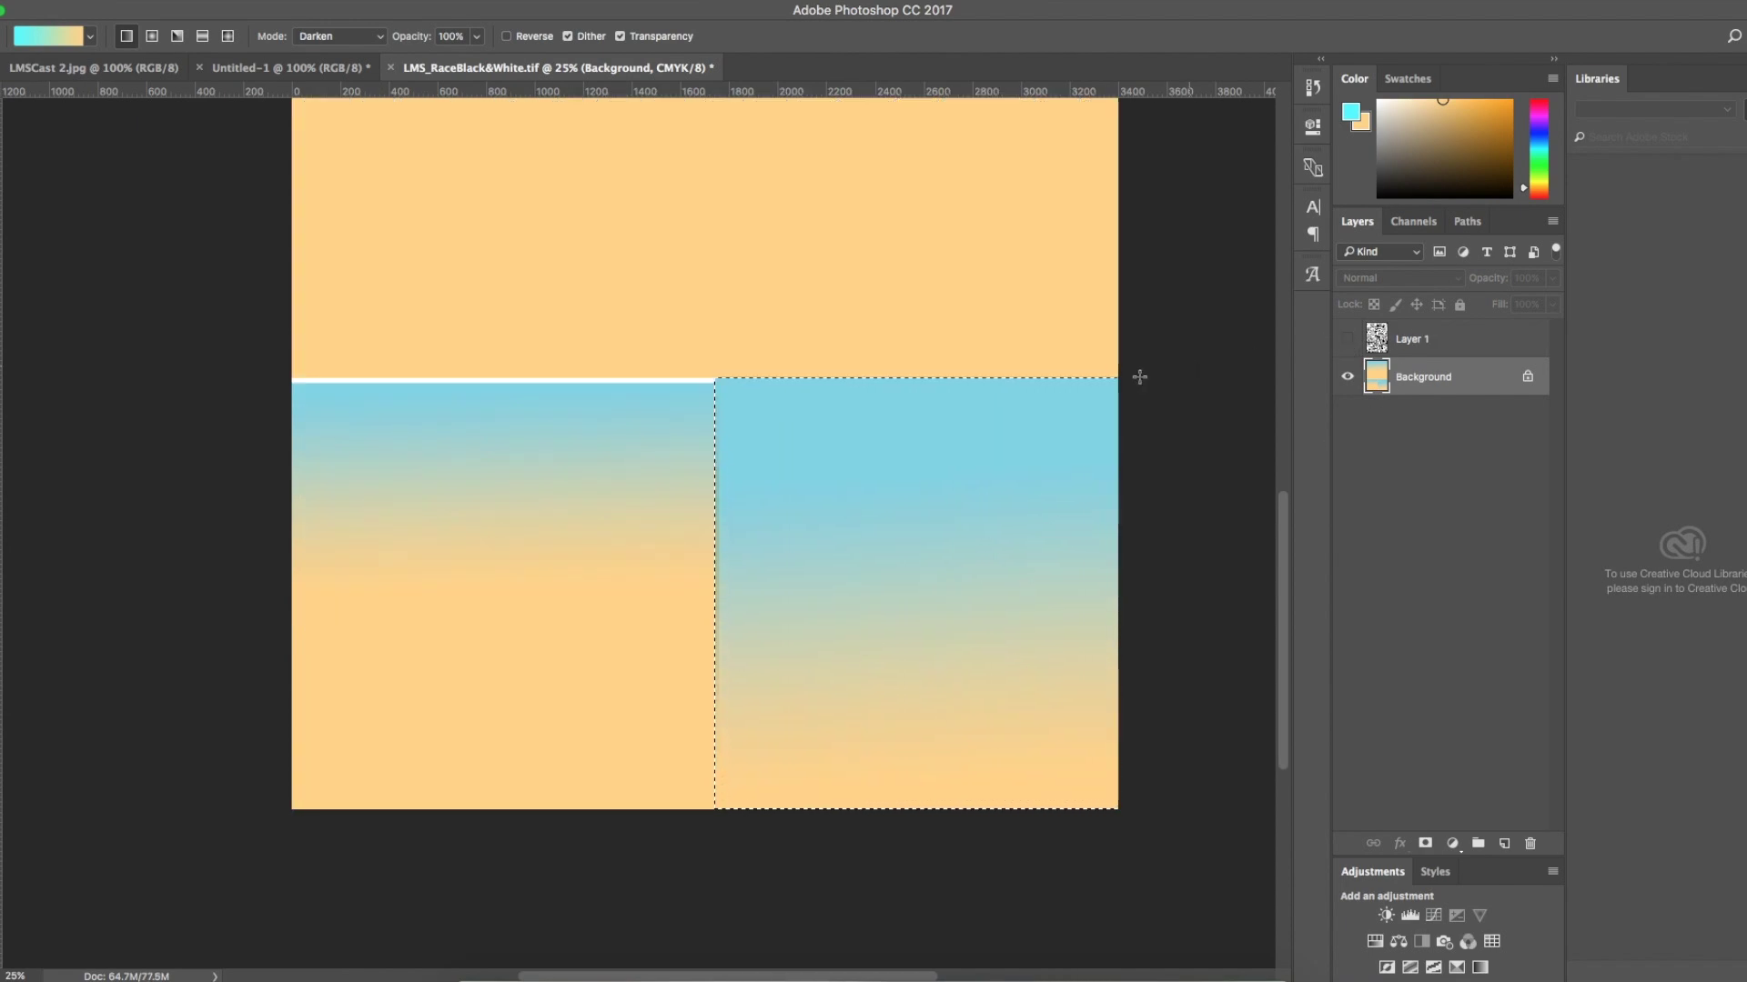
scroll(1139, 377, "up", 5)
scroll(1139, 376, "down", 4)
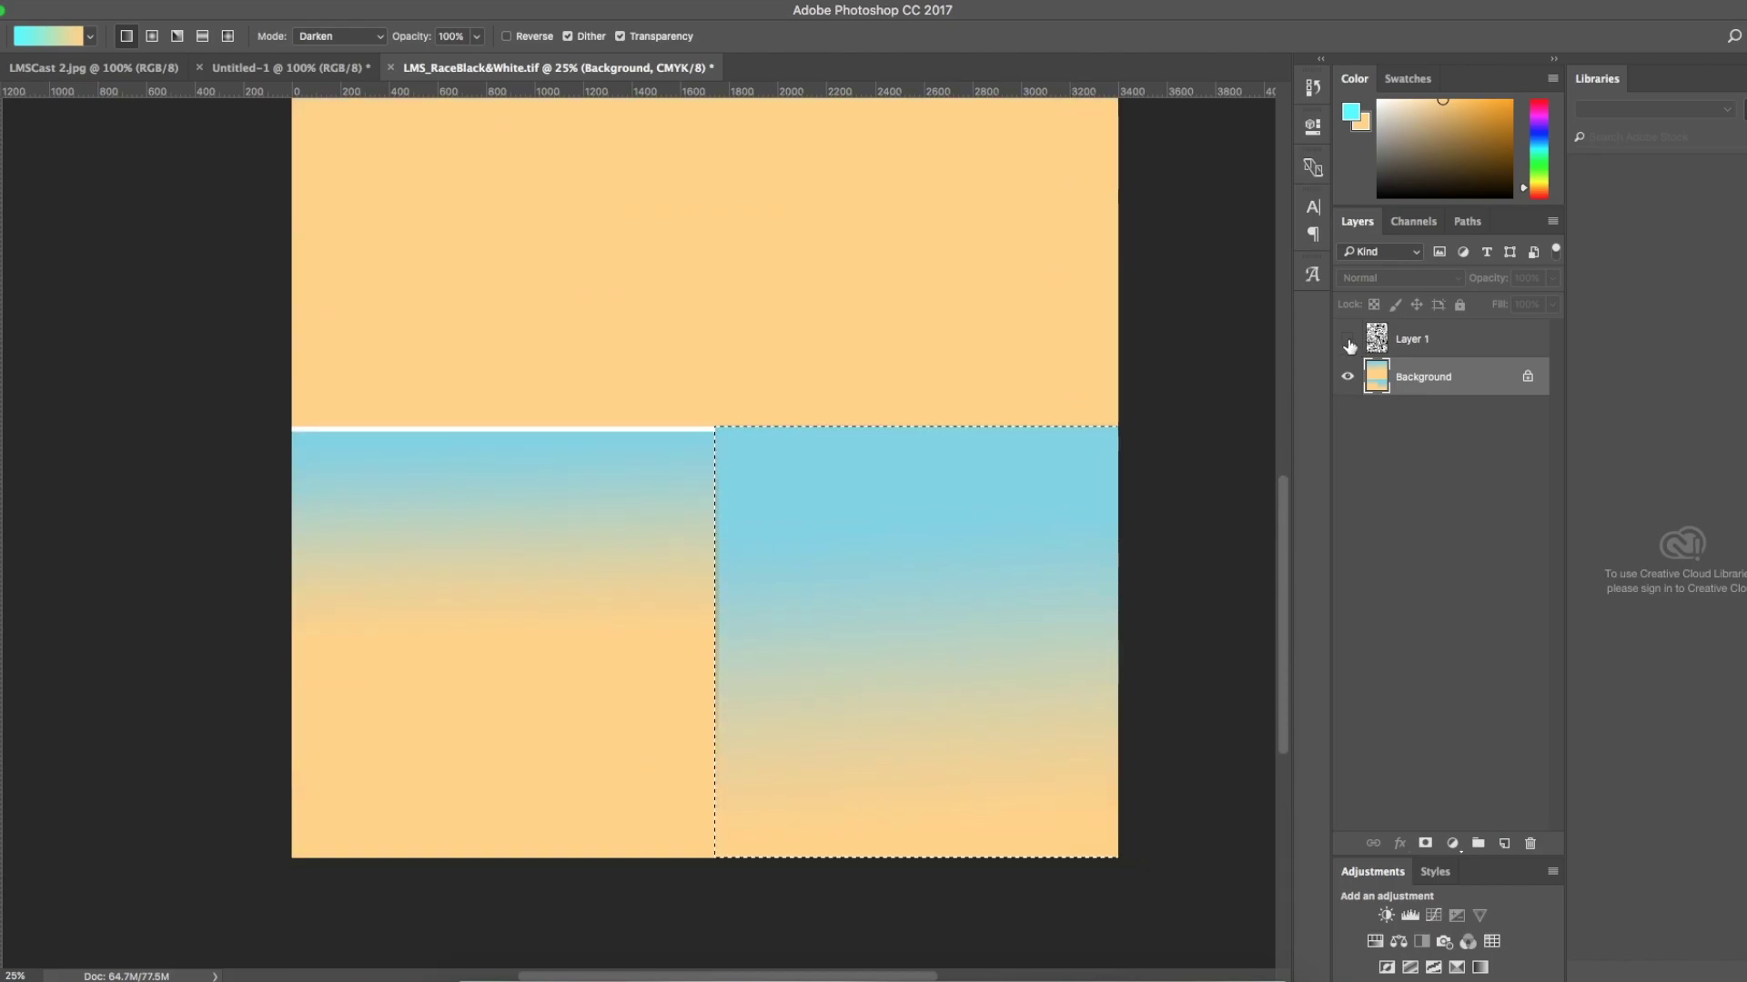
left_click(1347, 340)
left_click(1348, 377)
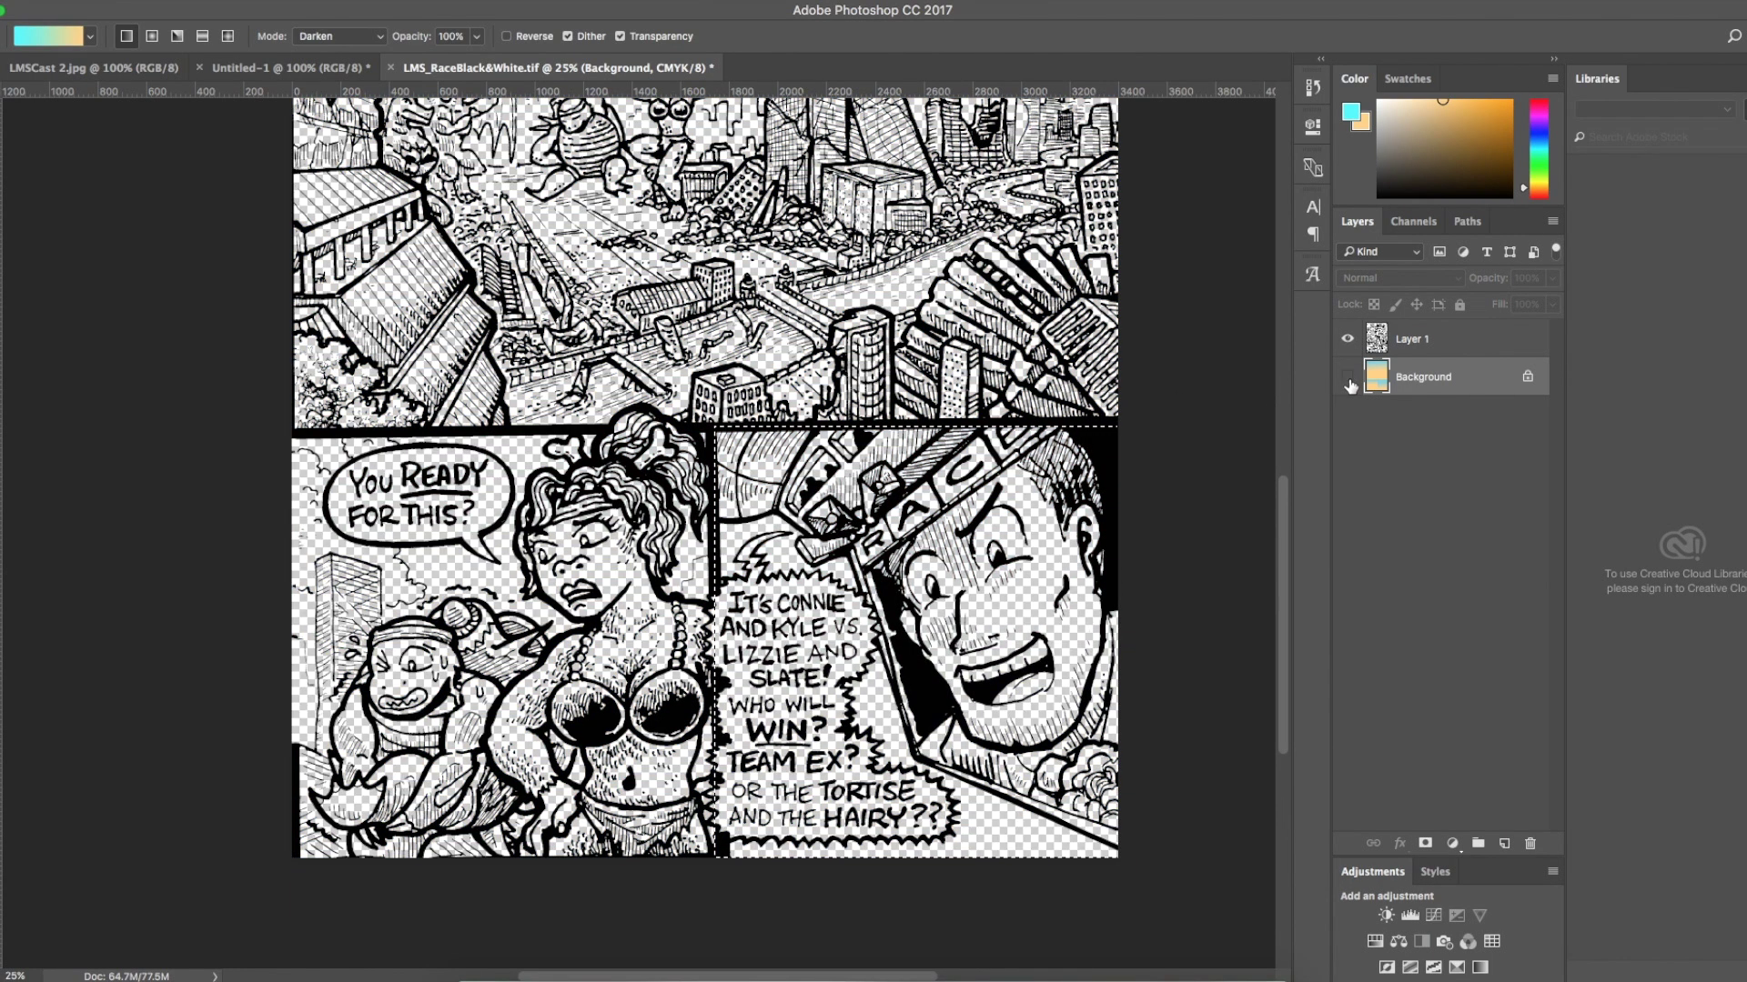
left_click(1347, 377)
scroll(705, 532, "up", 8)
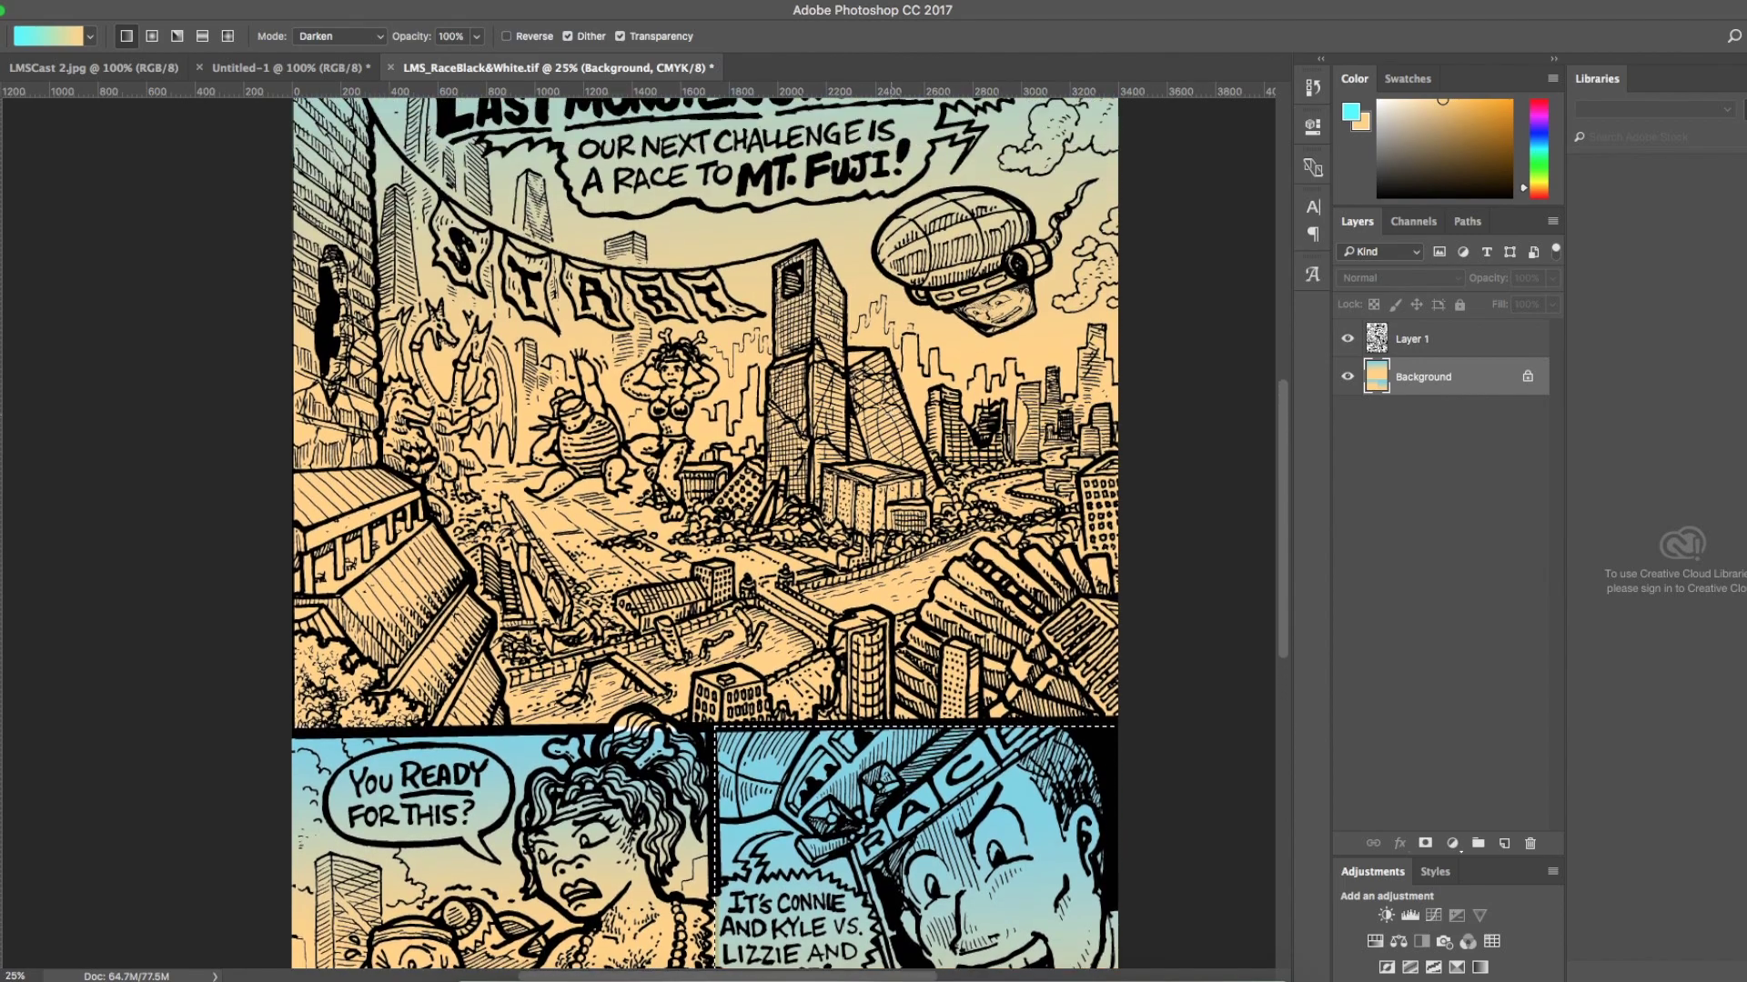
scroll(705, 532, "up", 3)
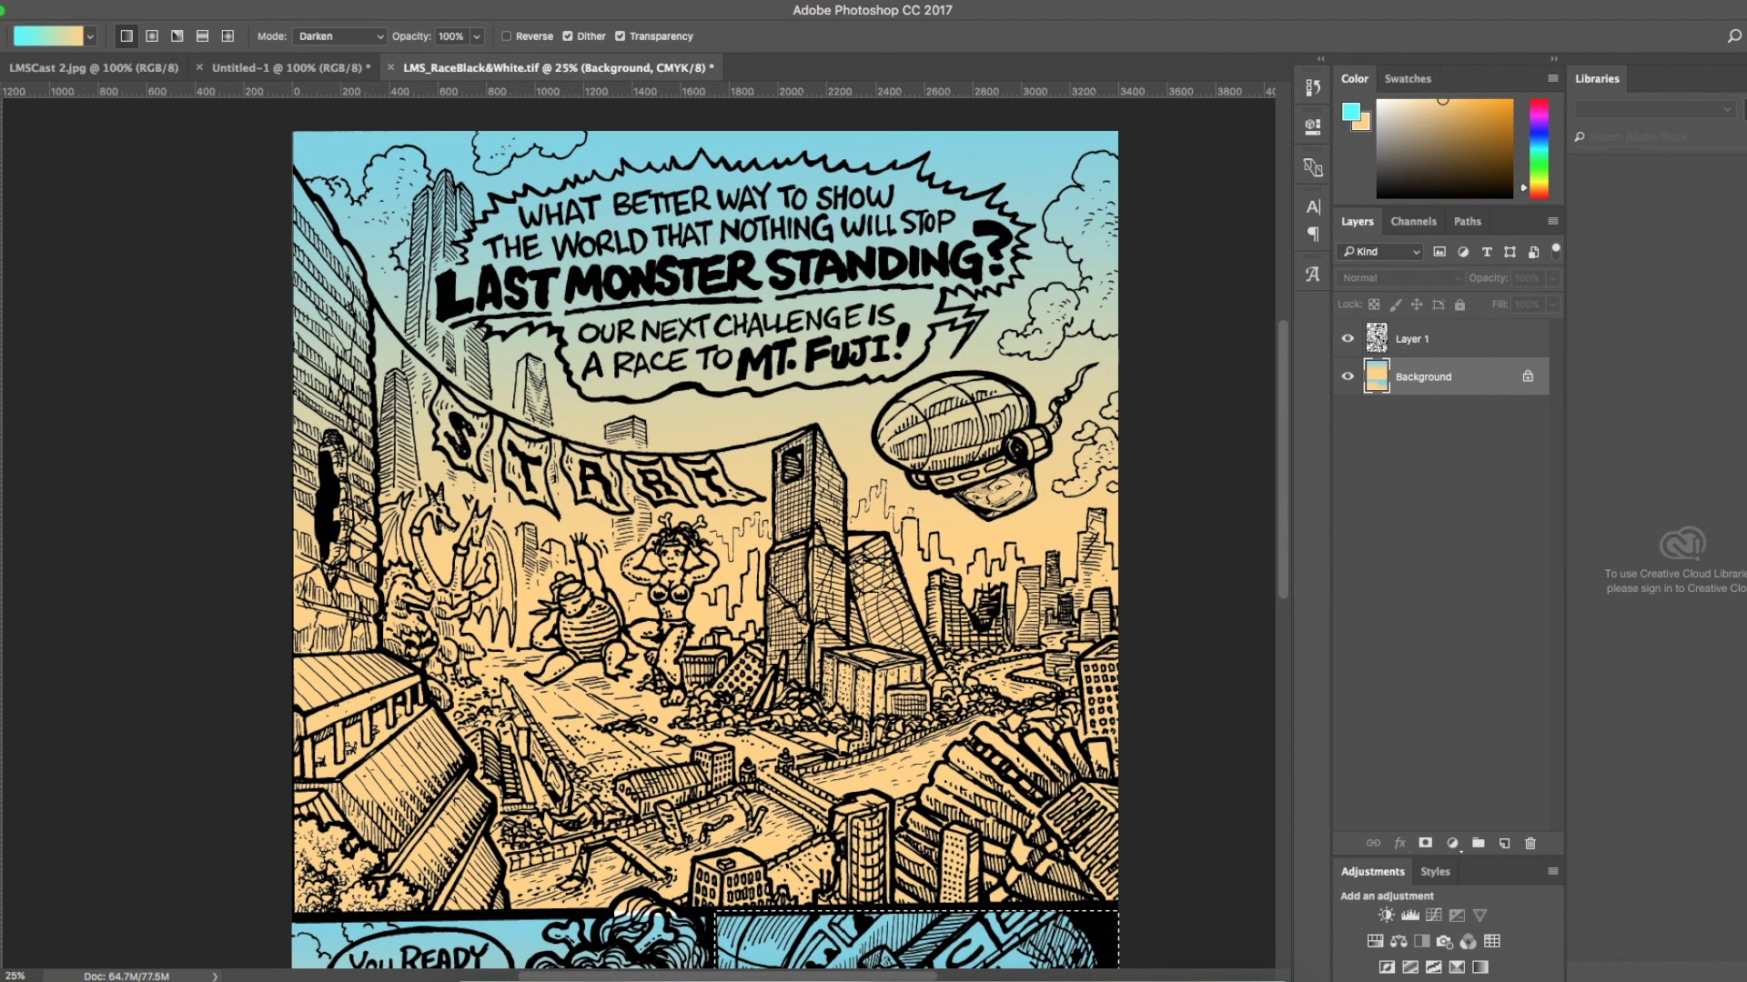
Choose the Pencil tool and set the foreground colour to bright green.
left_click(3, 269)
left_click(46, 289)
key("super+equal")
left_click(1351, 112)
left_click(962, 541)
left_click(910, 391)
left_click(1134, 363)
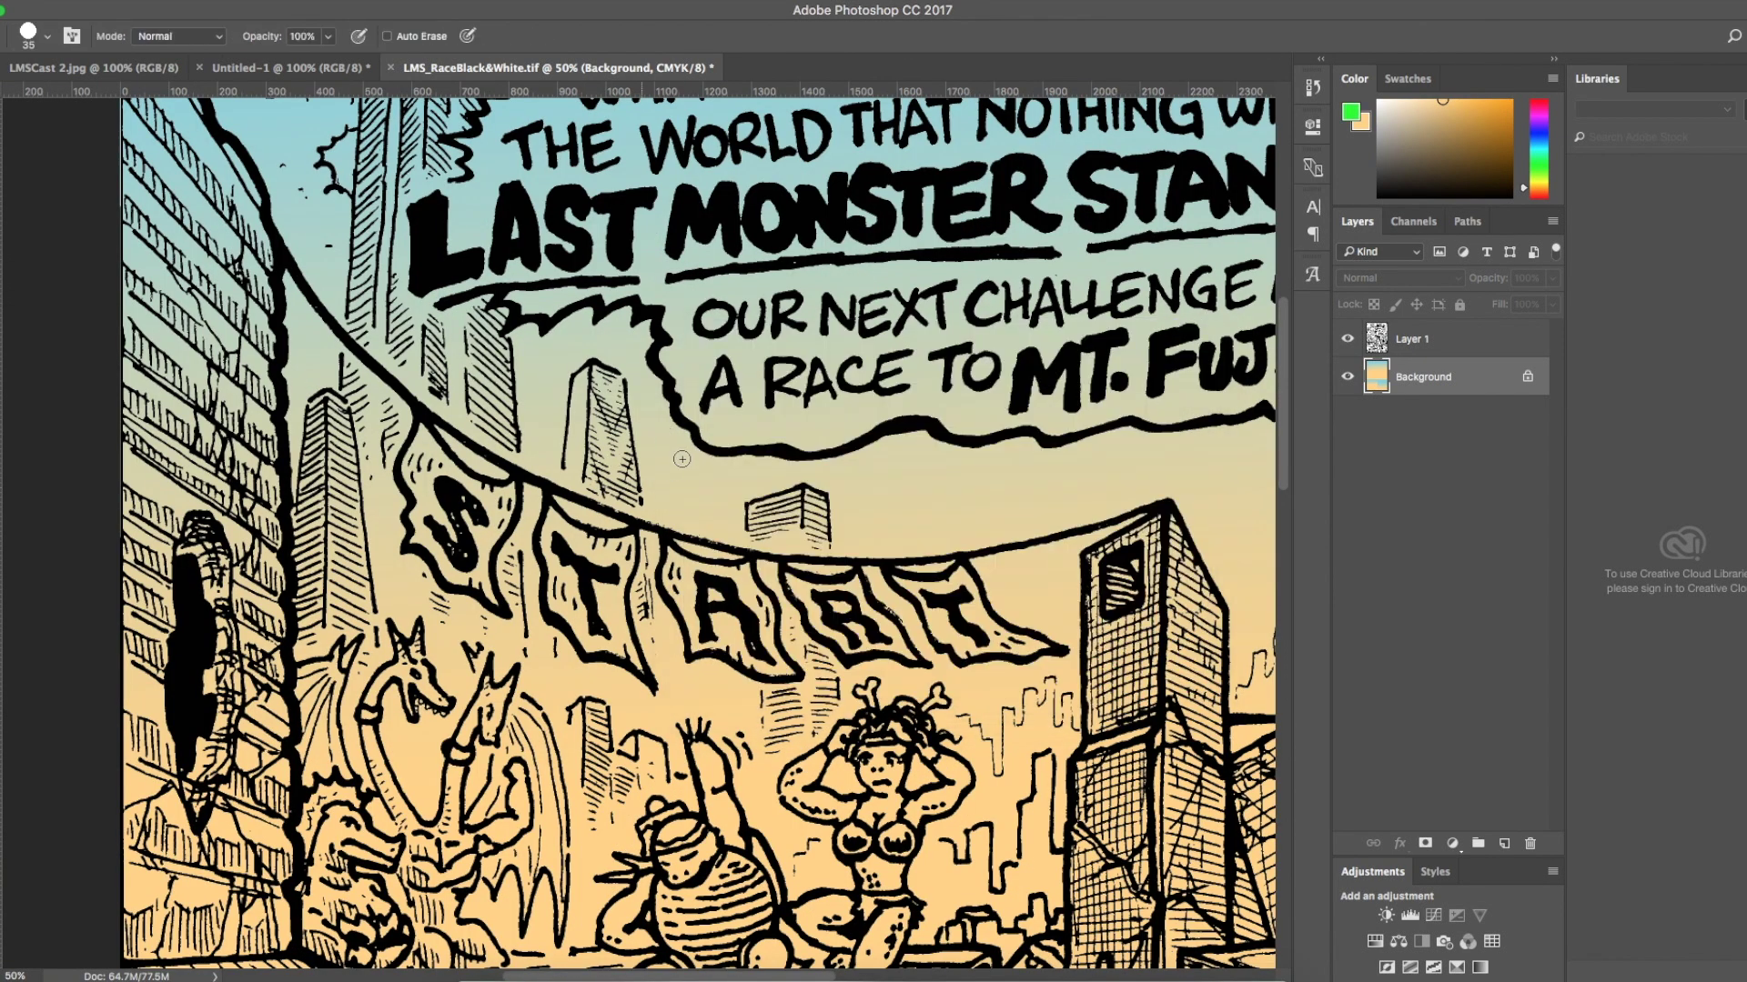
Lasso the upper part of the S flag in the START banner and colour the selected area green on the Background layer.
scroll(666, 457, "left", 1)
scroll(507, 256, "right", 4)
key("l")
mouse_move(302, 412)
left_mouse_down()
mouse_move(290, 538)
mouse_move(392, 531)
left_mouse_up()
key("shift+g")
left_click(355, 514)
key("super+z")
key("b")
left_click(47, 35)
left_click_drag(305, 441, 327, 477)
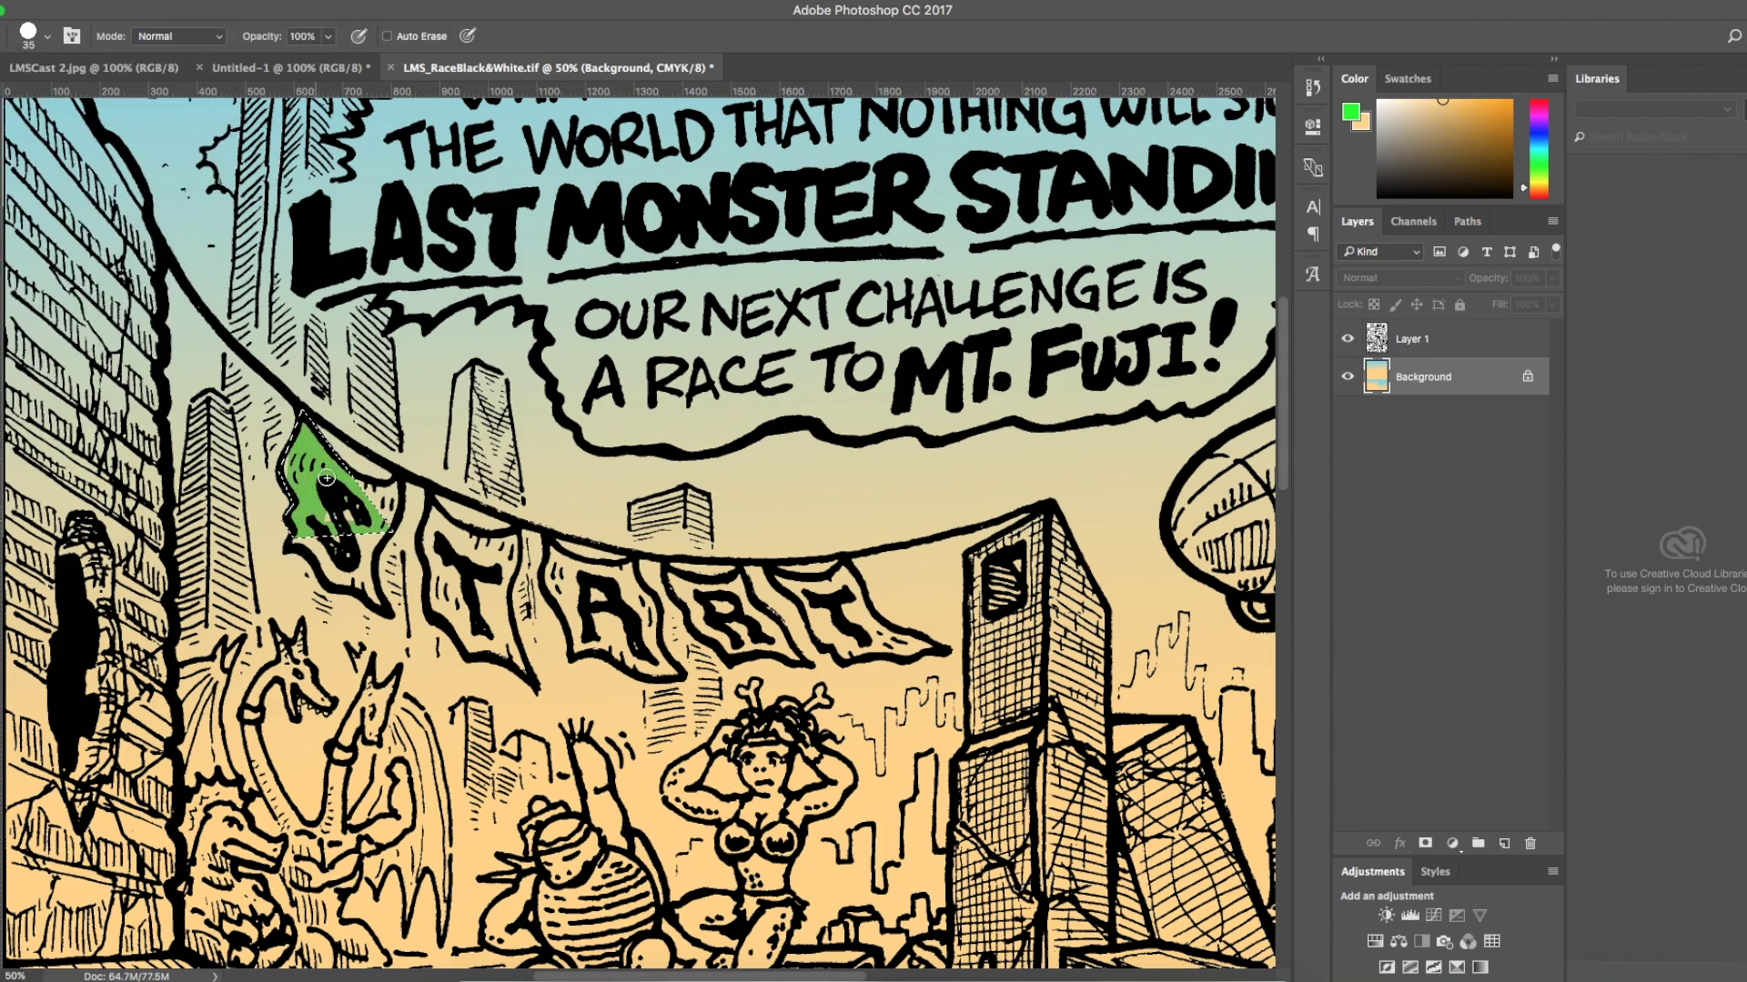
Paint all the flags of the START banner solid green with the Pencil, keeping within their outlines.
mouse_move(440, 607)
left_mouse_down()
mouse_move(435, 512)
mouse_move(508, 540)
mouse_move(522, 679)
left_mouse_up()
key("super+z")
key("super+equal")
scroll(563, 617, "left", 2)
mouse_move(381, 600)
left_mouse_down()
mouse_move(505, 468)
mouse_move(544, 728)
mouse_move(473, 496)
mouse_move(391, 468)
left_mouse_up()
mouse_move(596, 481)
left_mouse_down()
mouse_move(605, 564)
mouse_move(797, 594)
mouse_move(637, 582)
mouse_move(764, 627)
left_mouse_up()
scroll(764, 628, "right", 3)
mouse_move(601, 537)
left_mouse_down()
mouse_move(746, 582)
mouse_move(779, 645)
mouse_move(879, 611)
mouse_move(1117, 683)
mouse_move(910, 536)
mouse_move(967, 598)
mouse_move(910, 659)
left_mouse_up()
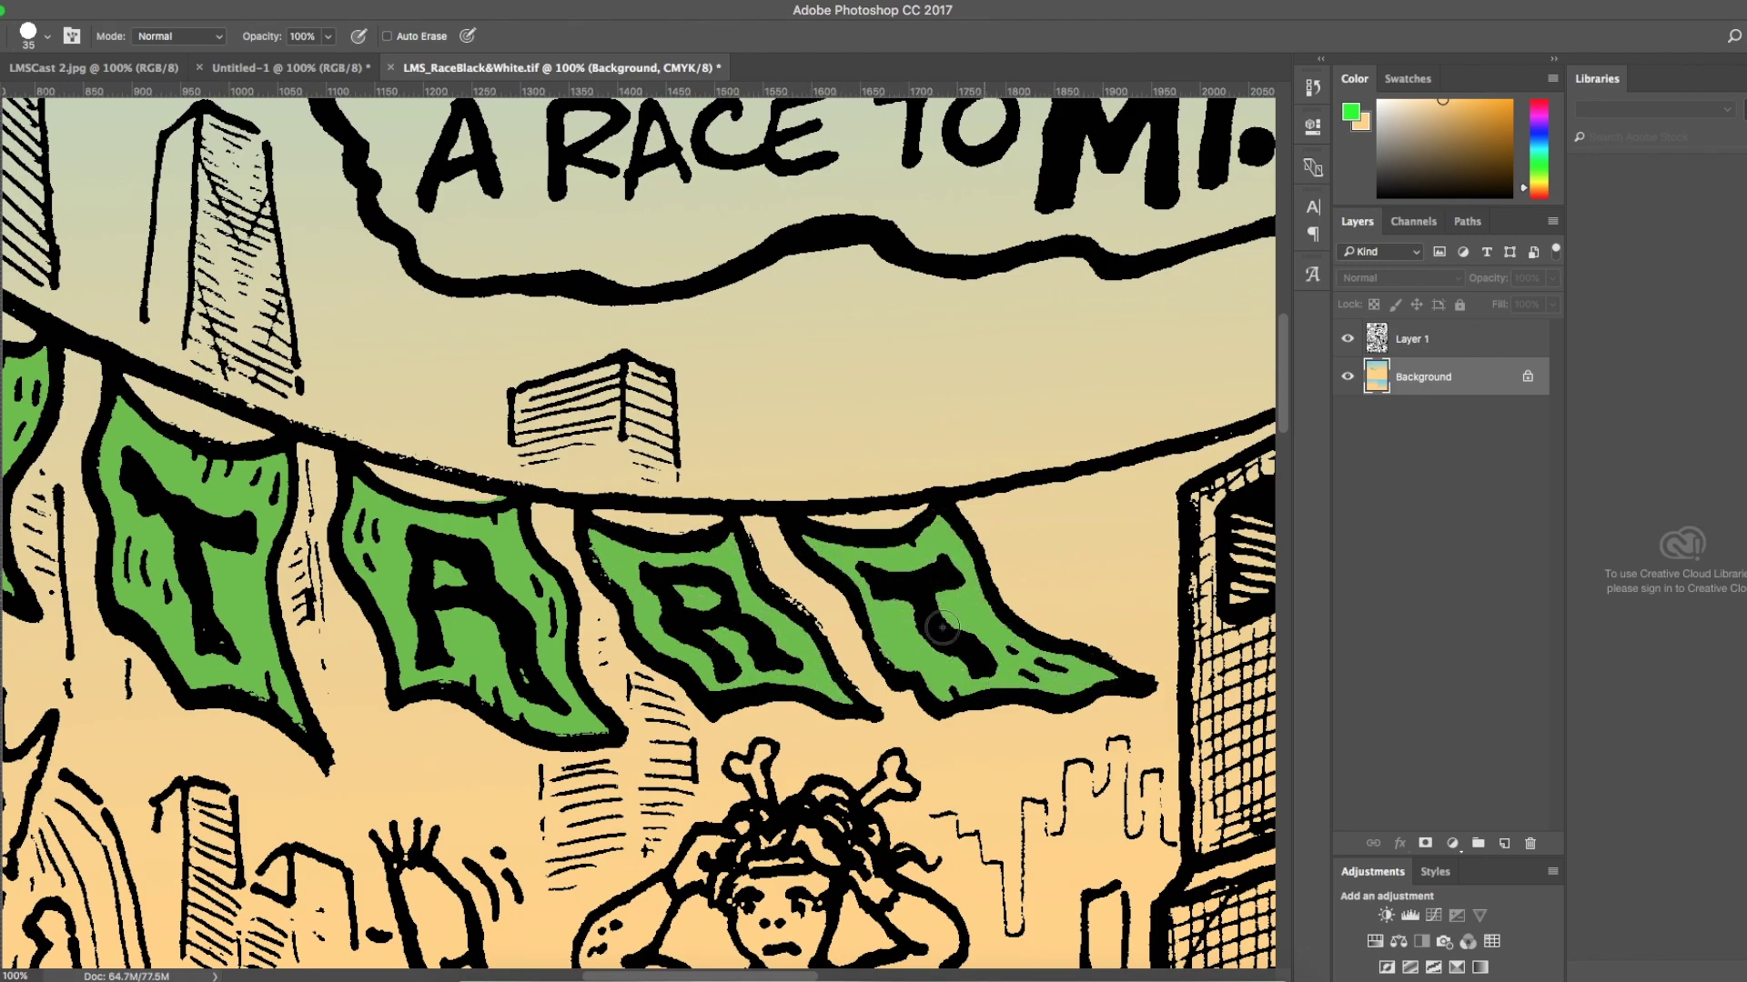
Hide Layer 1 to examine the green flag colouring without line art, and show the layer again over the page.
left_click(1347, 339)
scroll(392, 493, "left", 3)
left_click(1347, 339)
key("super+minus")
key("super+minus")
key("super+minus")
key("l")
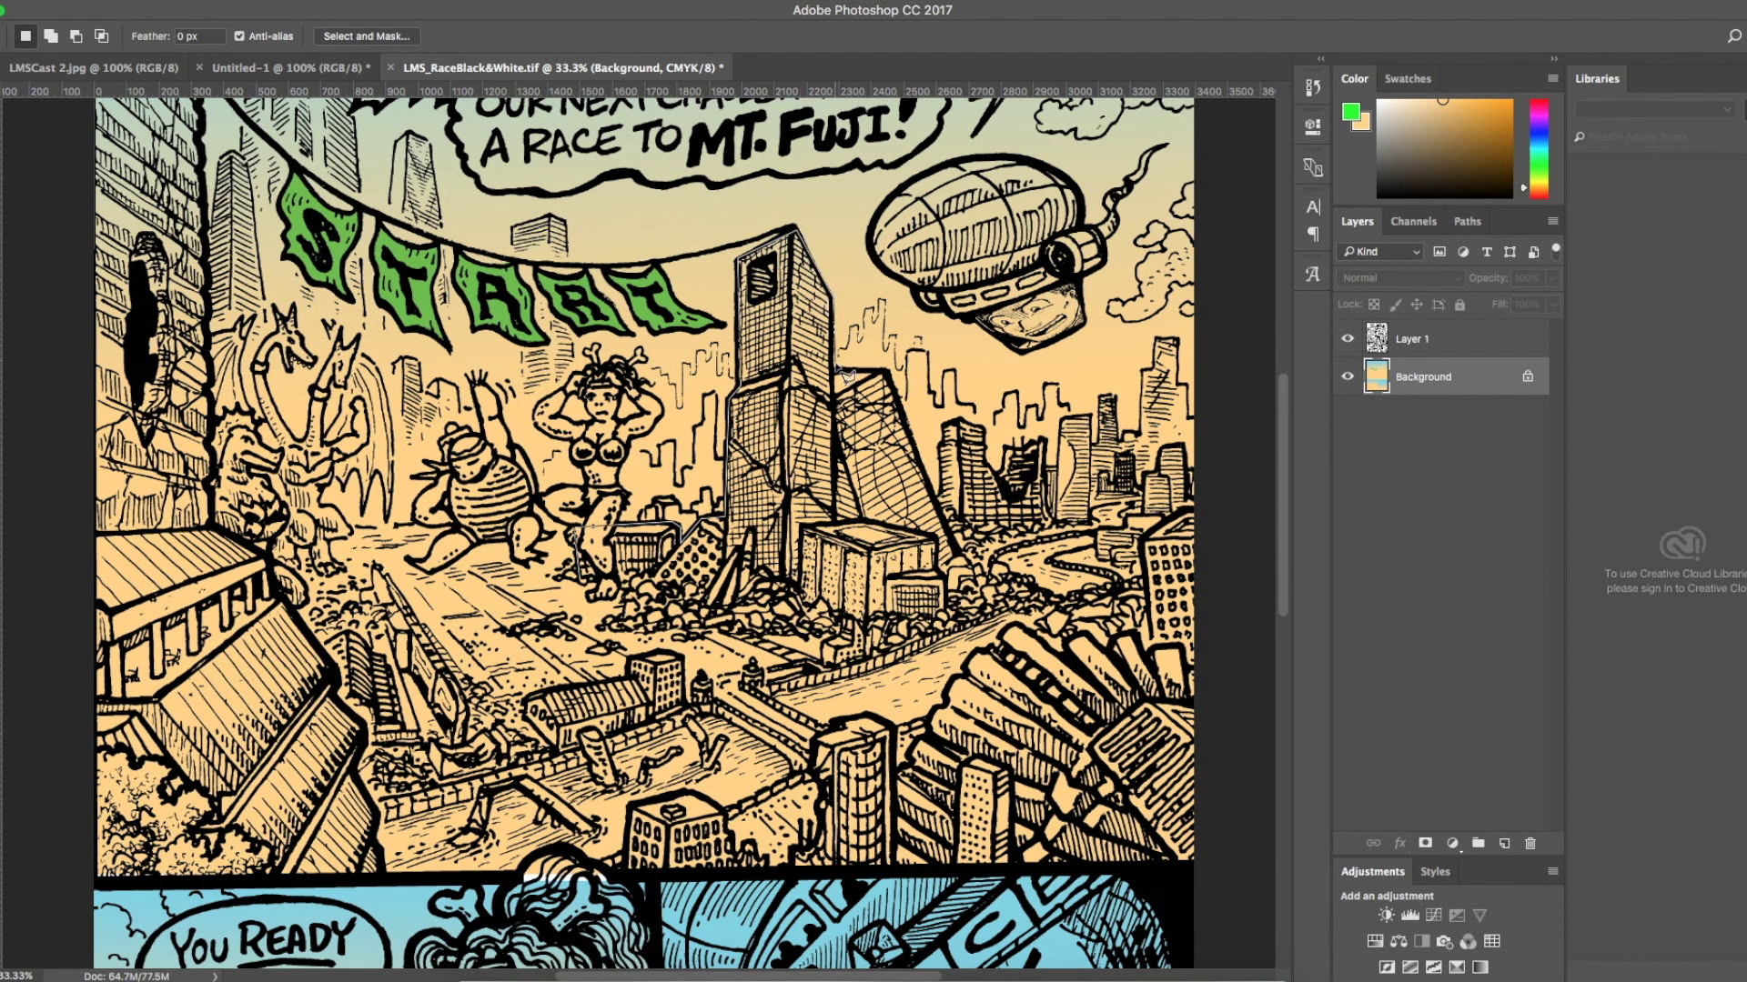
left_click_drag(977, 553, 974, 571)
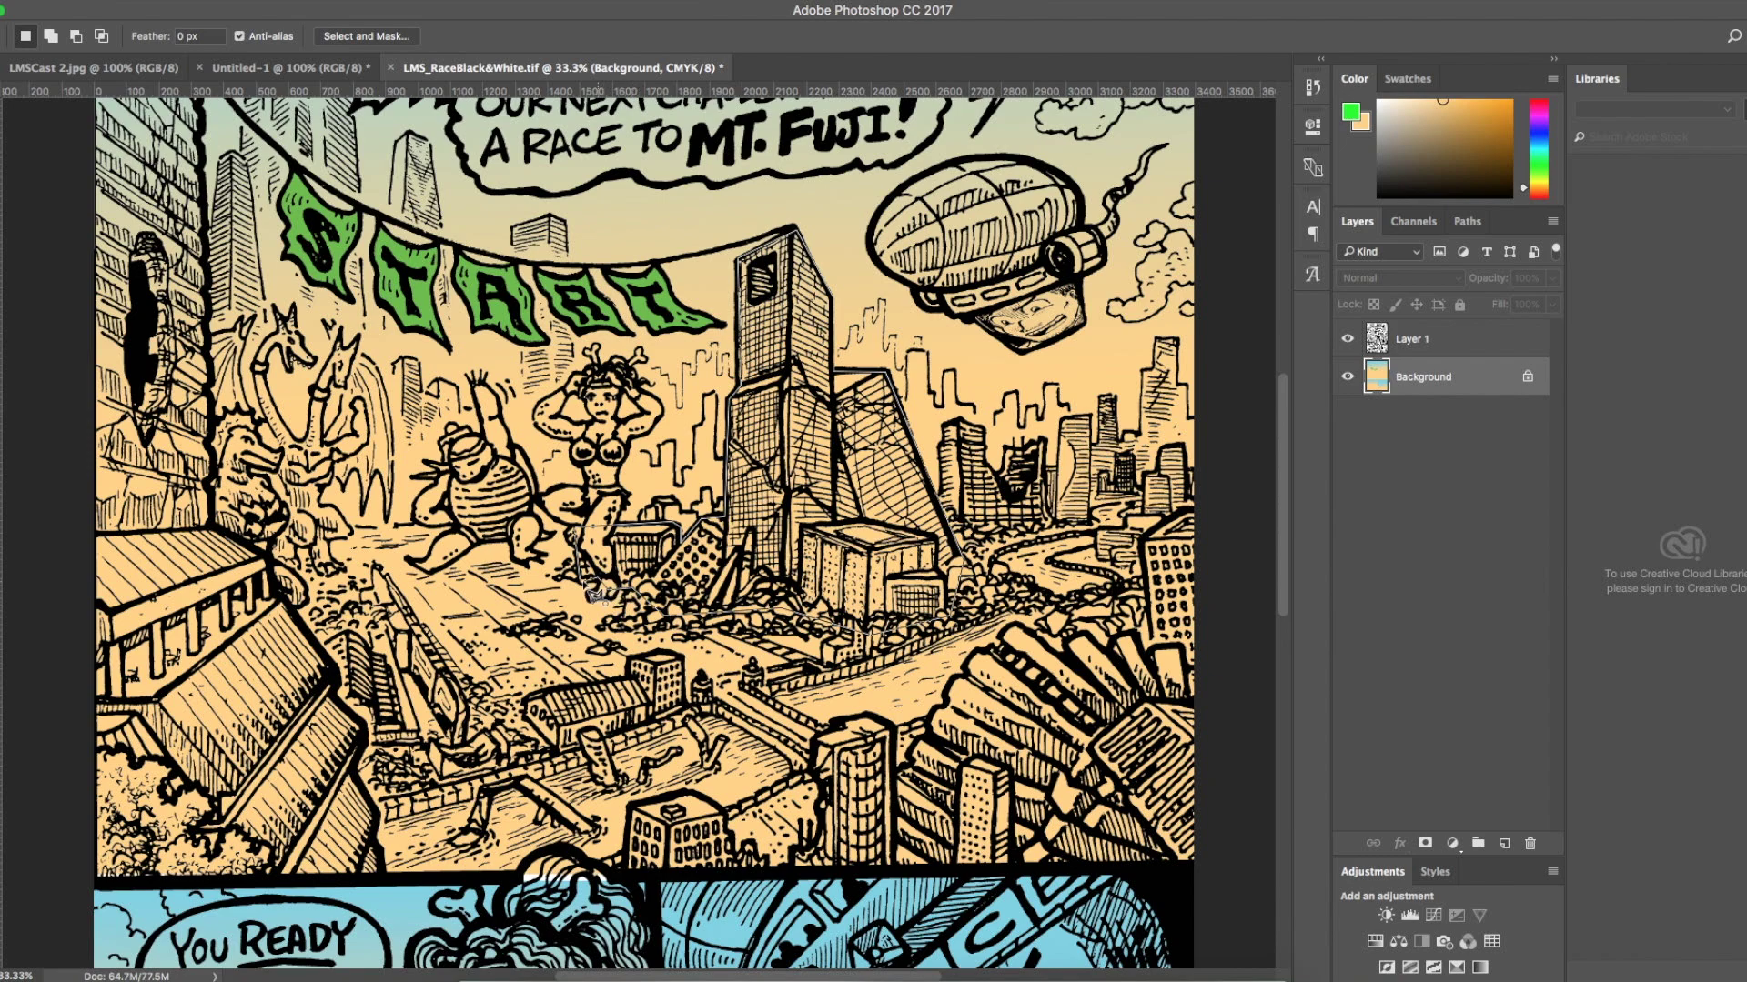
left_click_drag(591, 596, 589, 598)
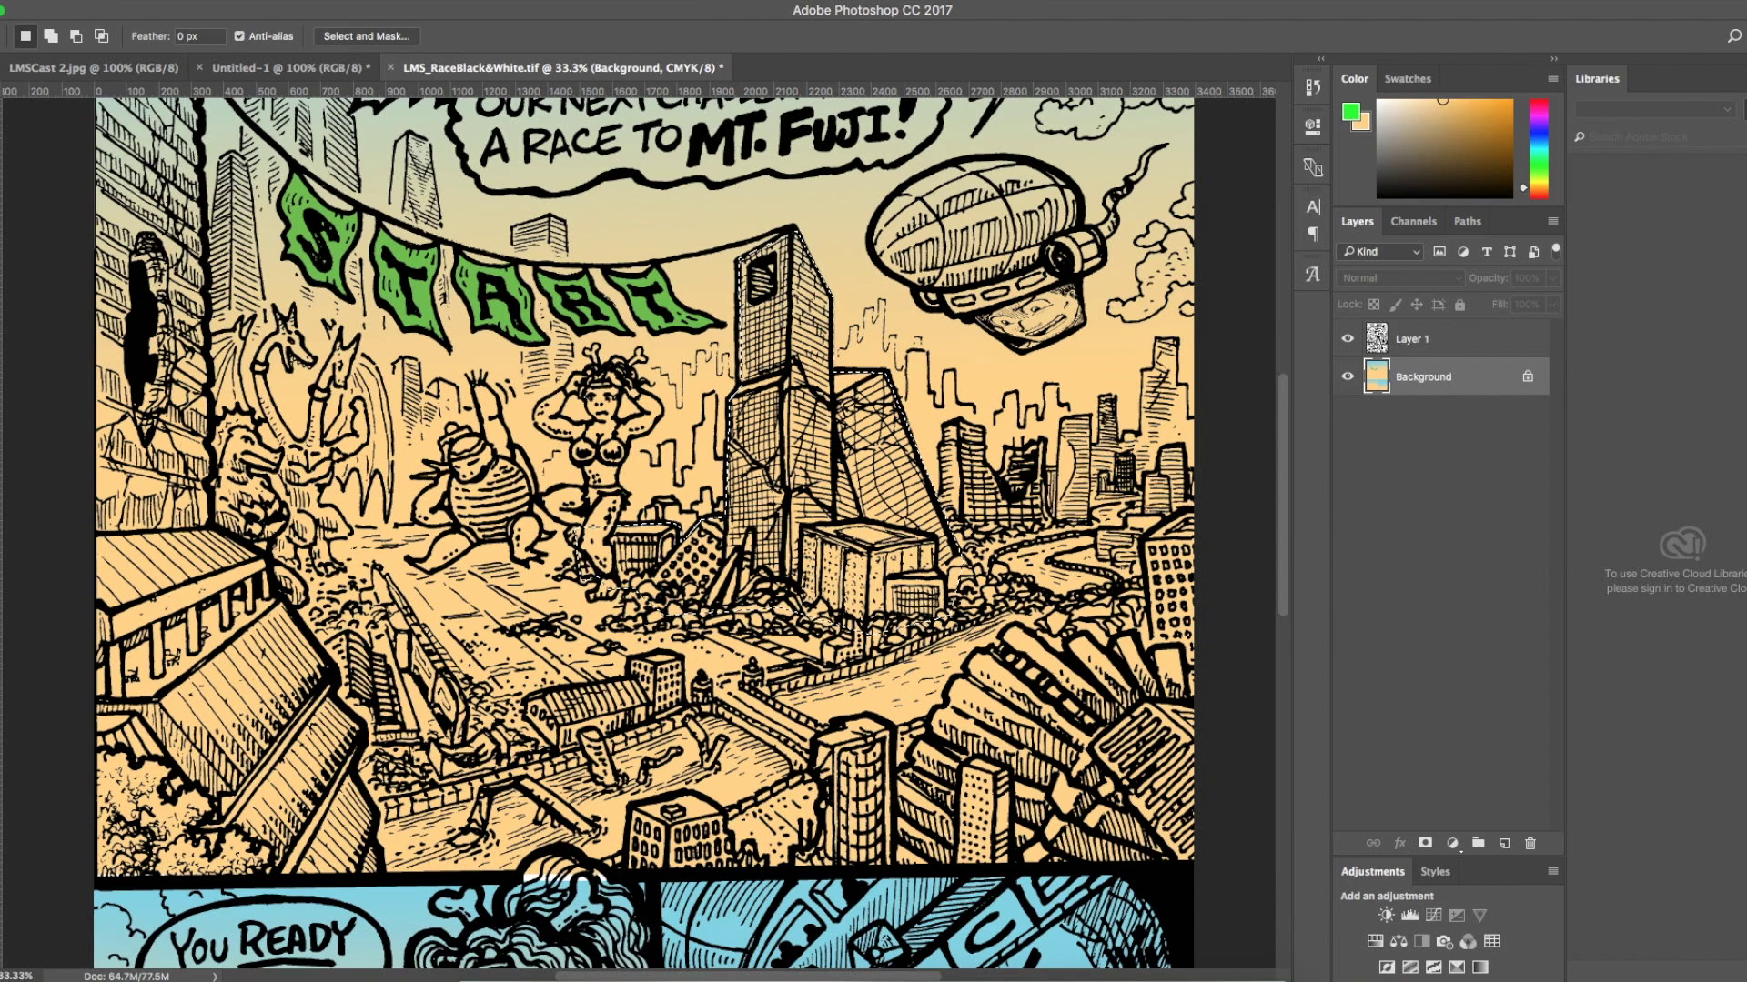
Choose the Gradient tool and set the foreground colour to a light turquoise.
scroll(1025, 536, "left", 8)
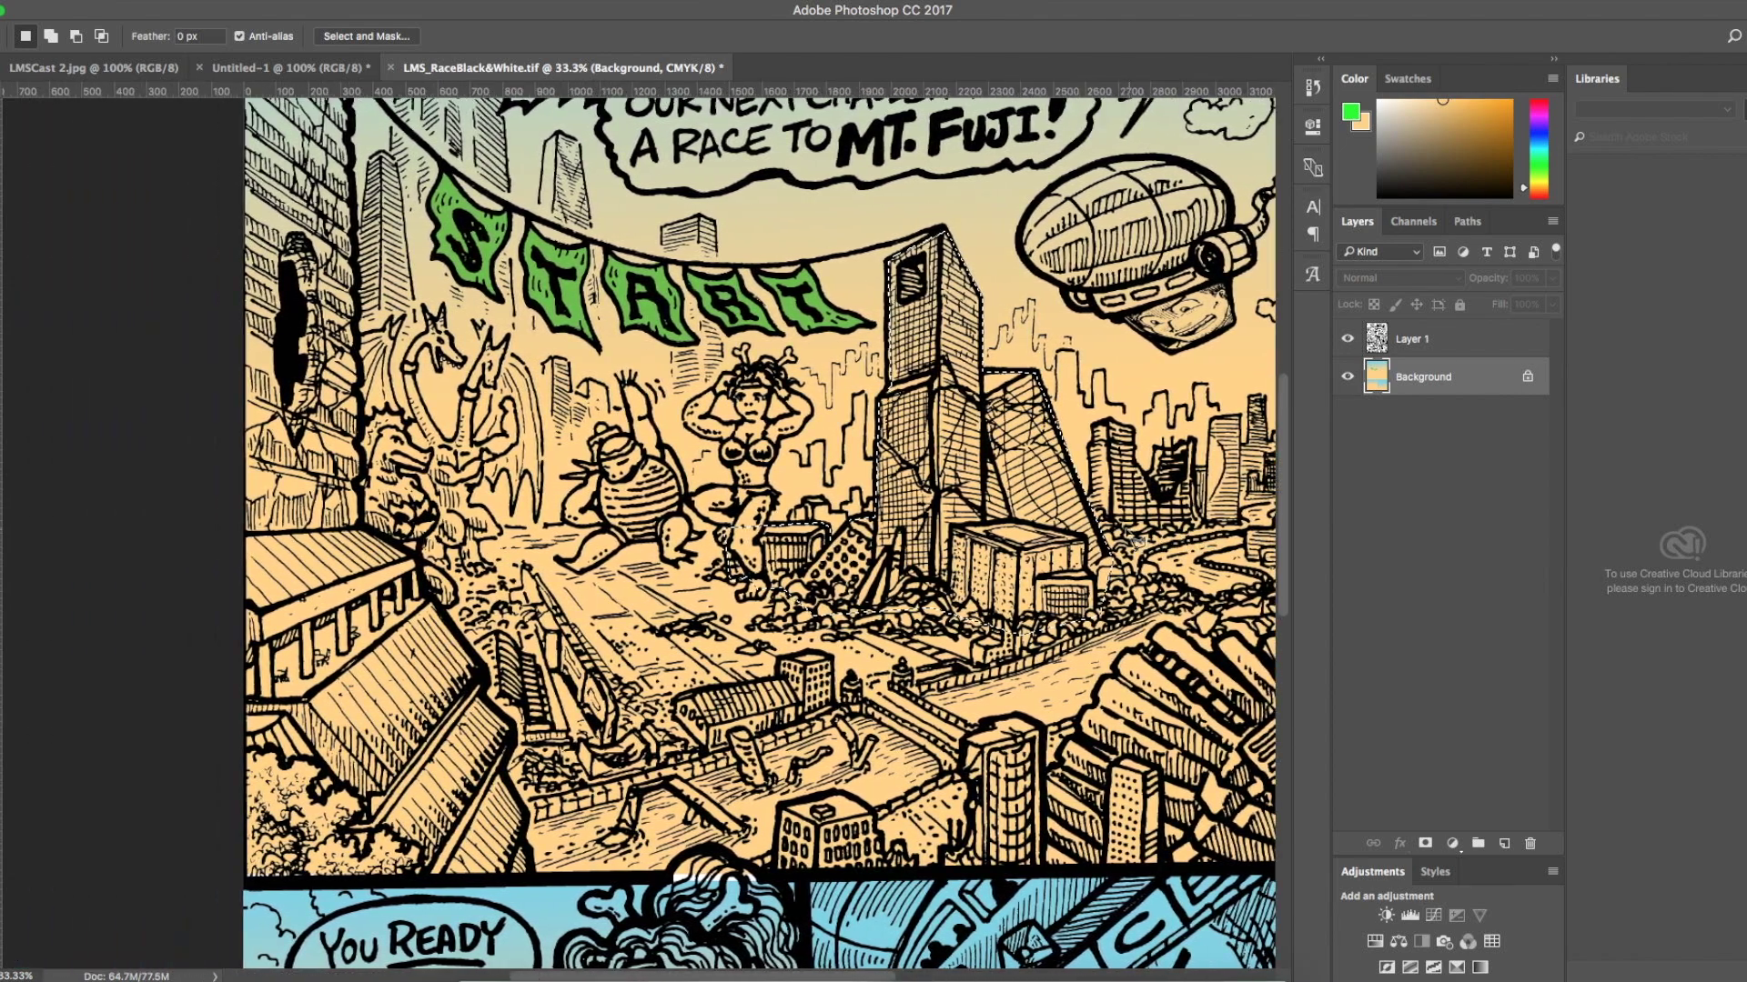
left_click(4, 372)
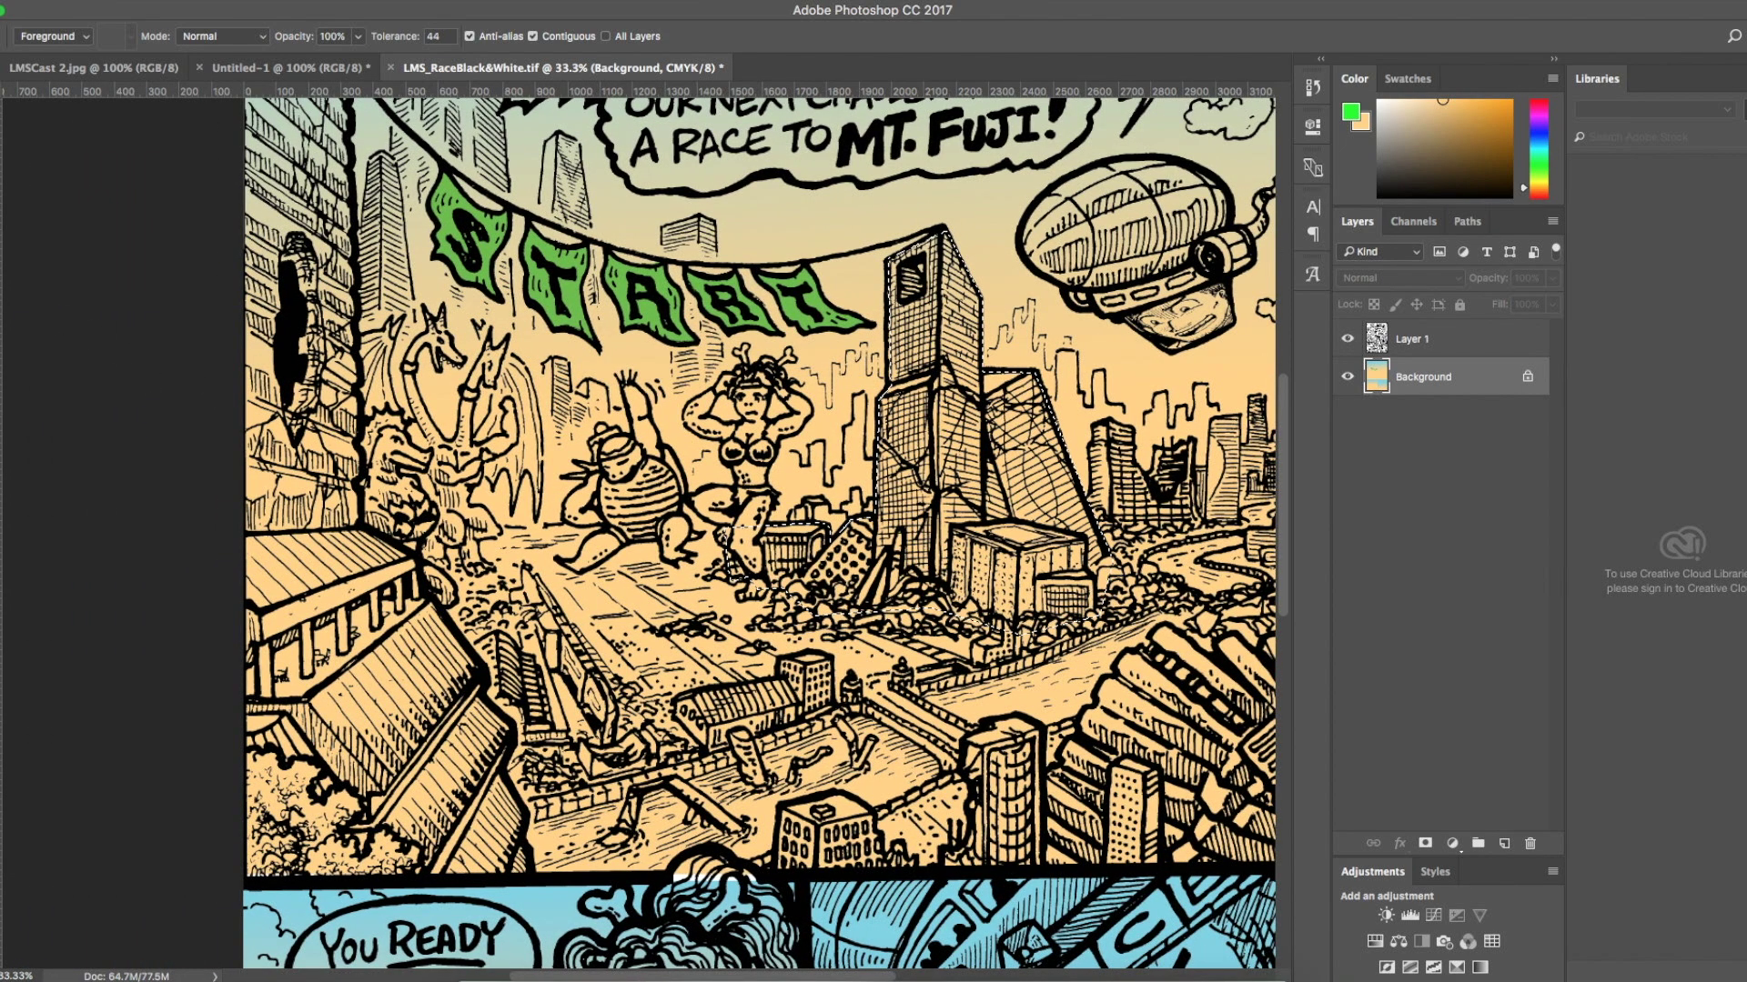
left_click(5, 371)
left_click(1, 637)
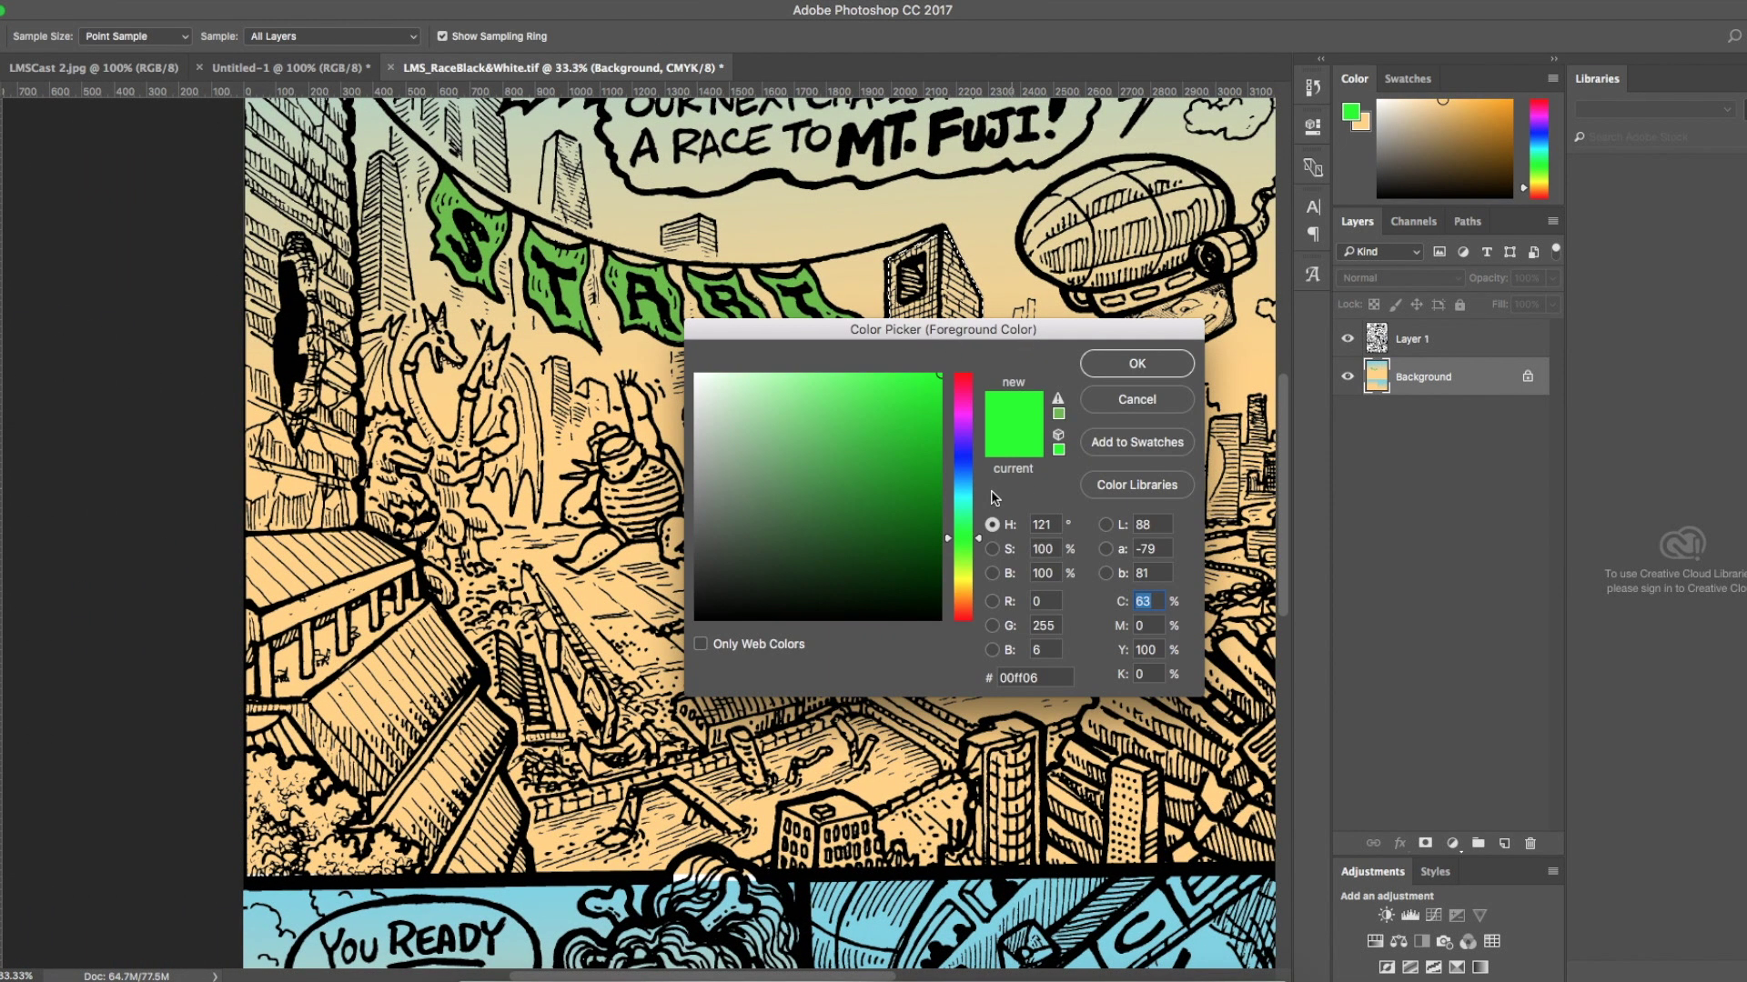
left_click(964, 505)
left_click(810, 414)
left_click(1137, 363)
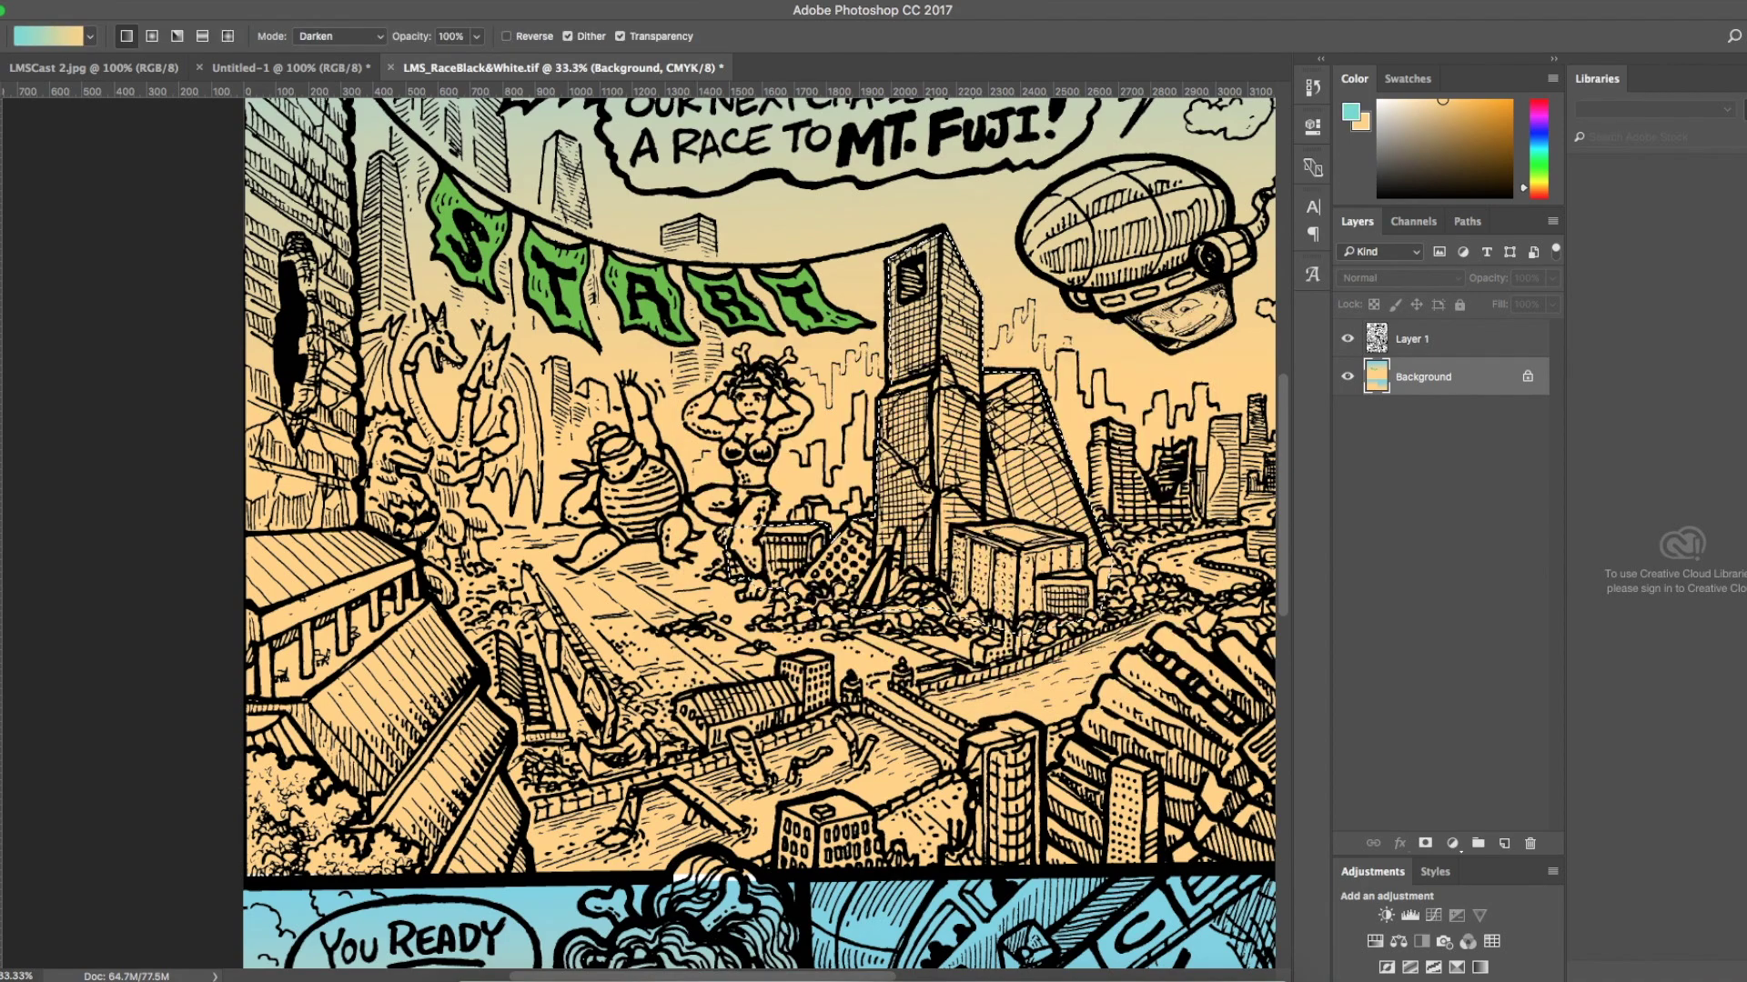
Set the background colour to a muted blue and switch the gradient's blending mode to Normal.
left_click(2, 648)
left_click(962, 483)
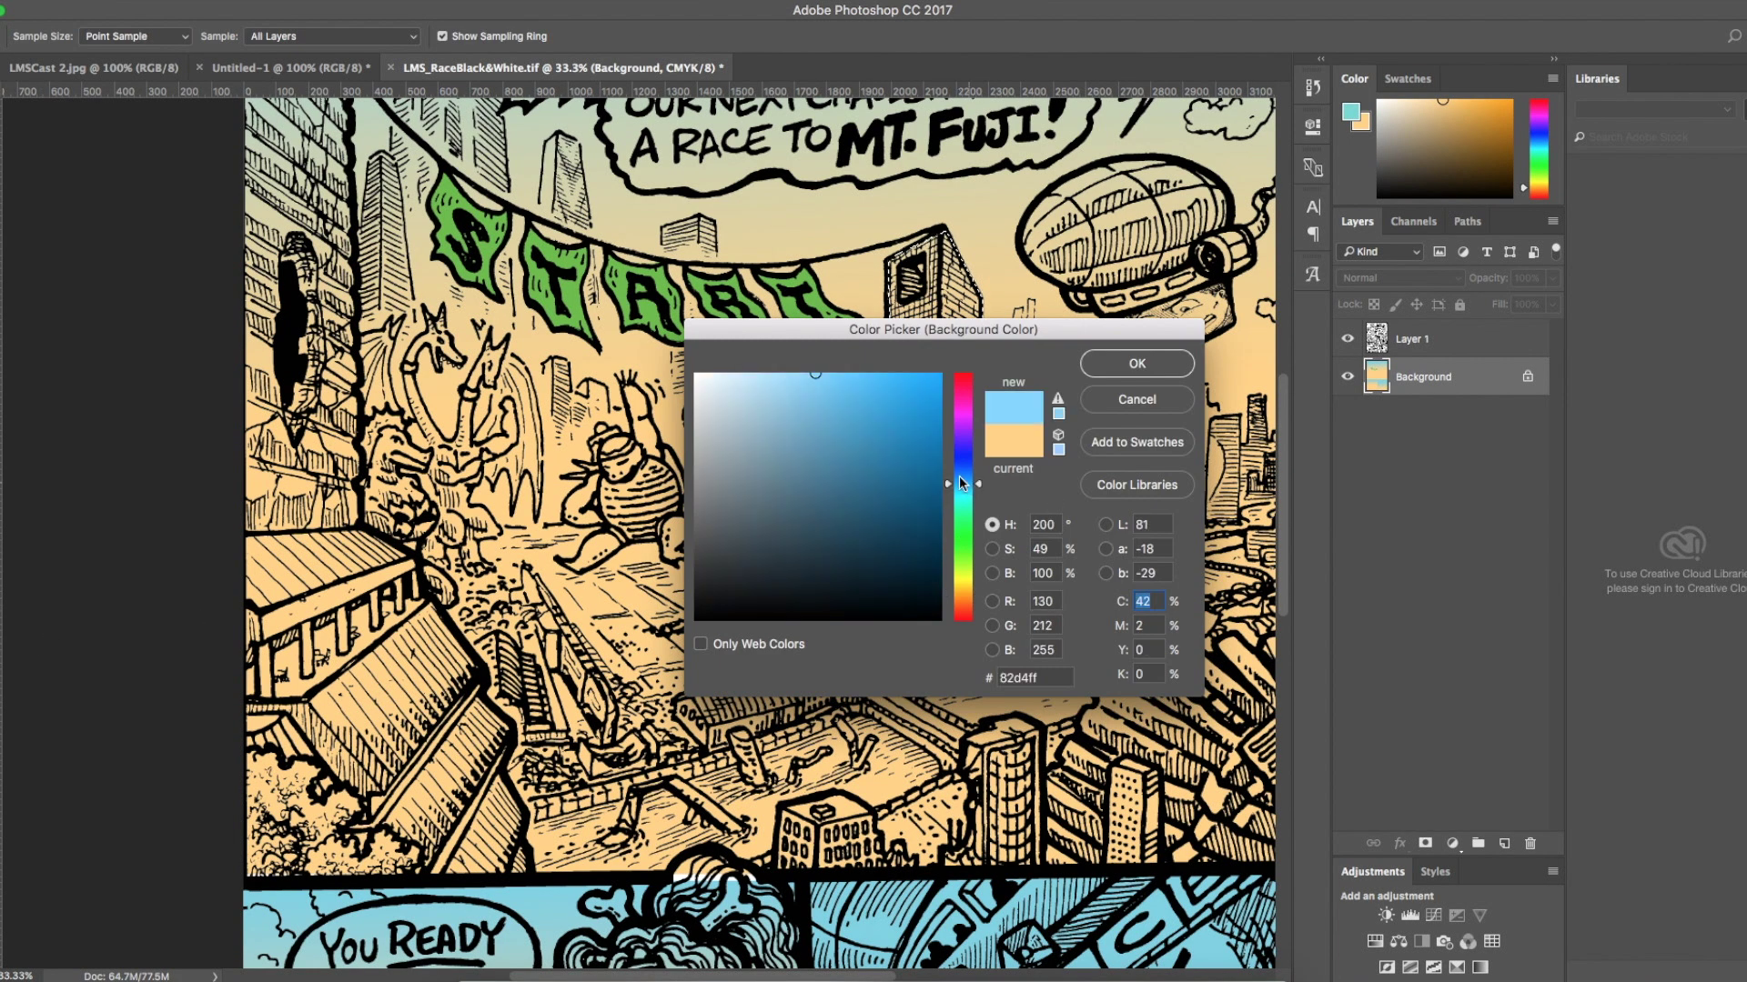
left_click(1137, 363)
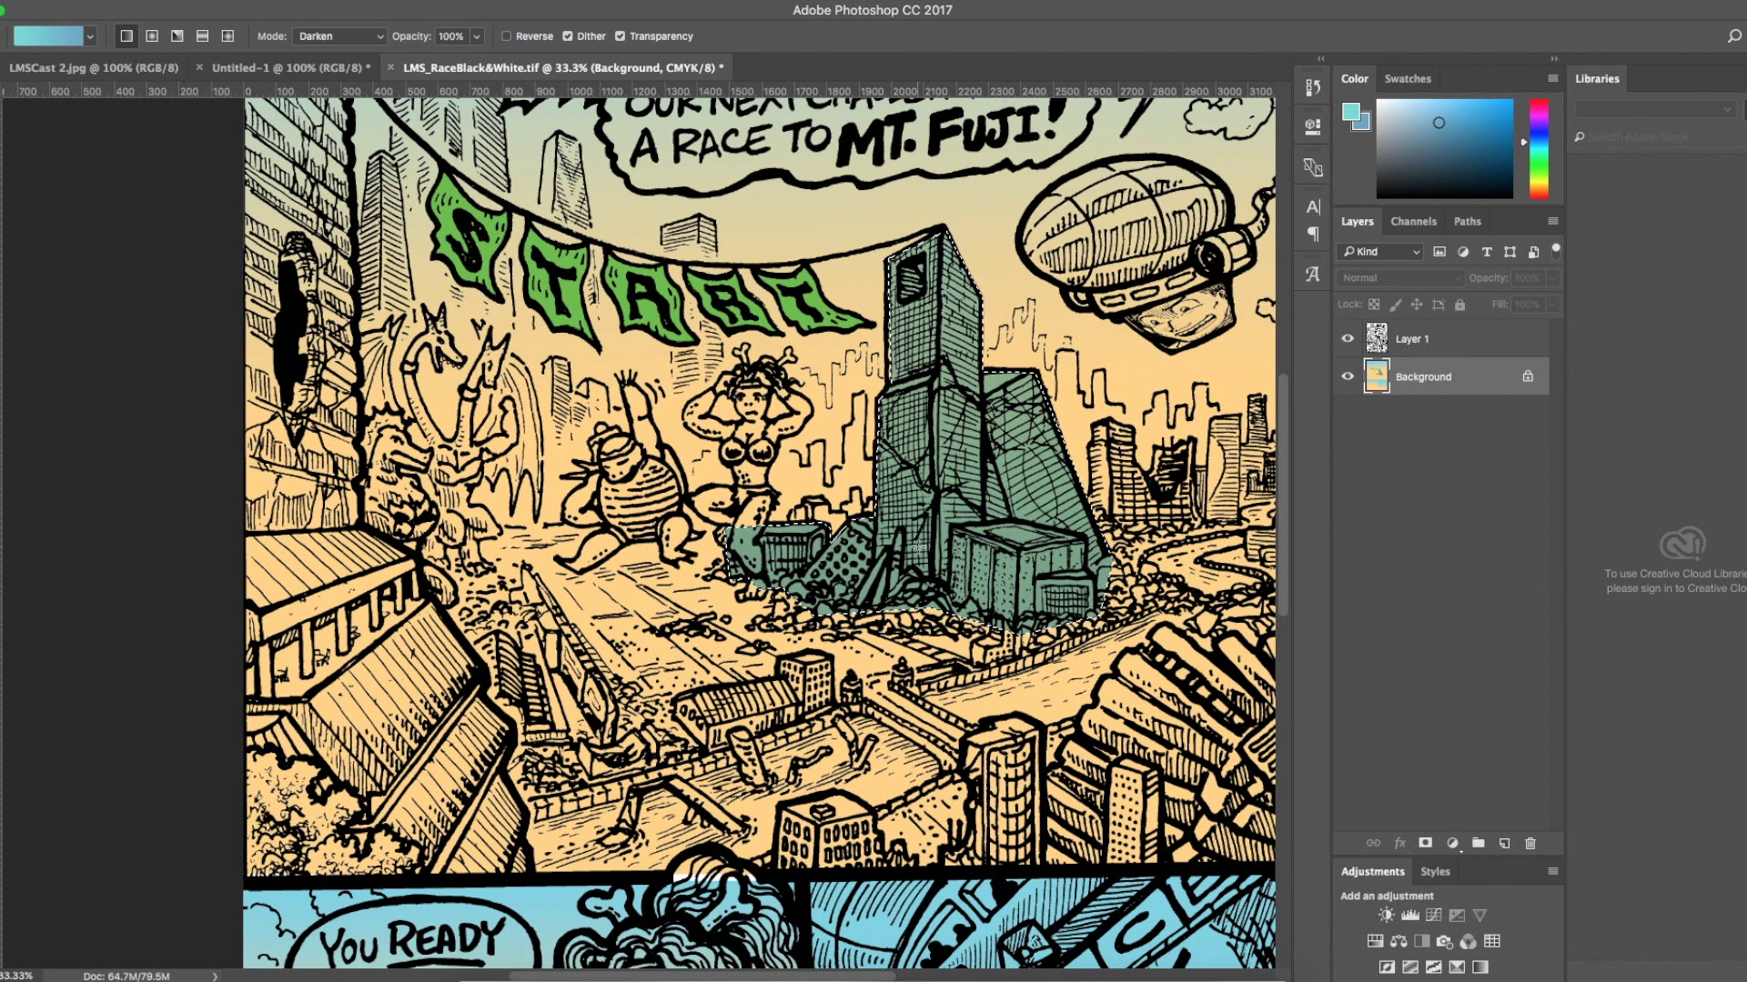
left_click(352, 35)
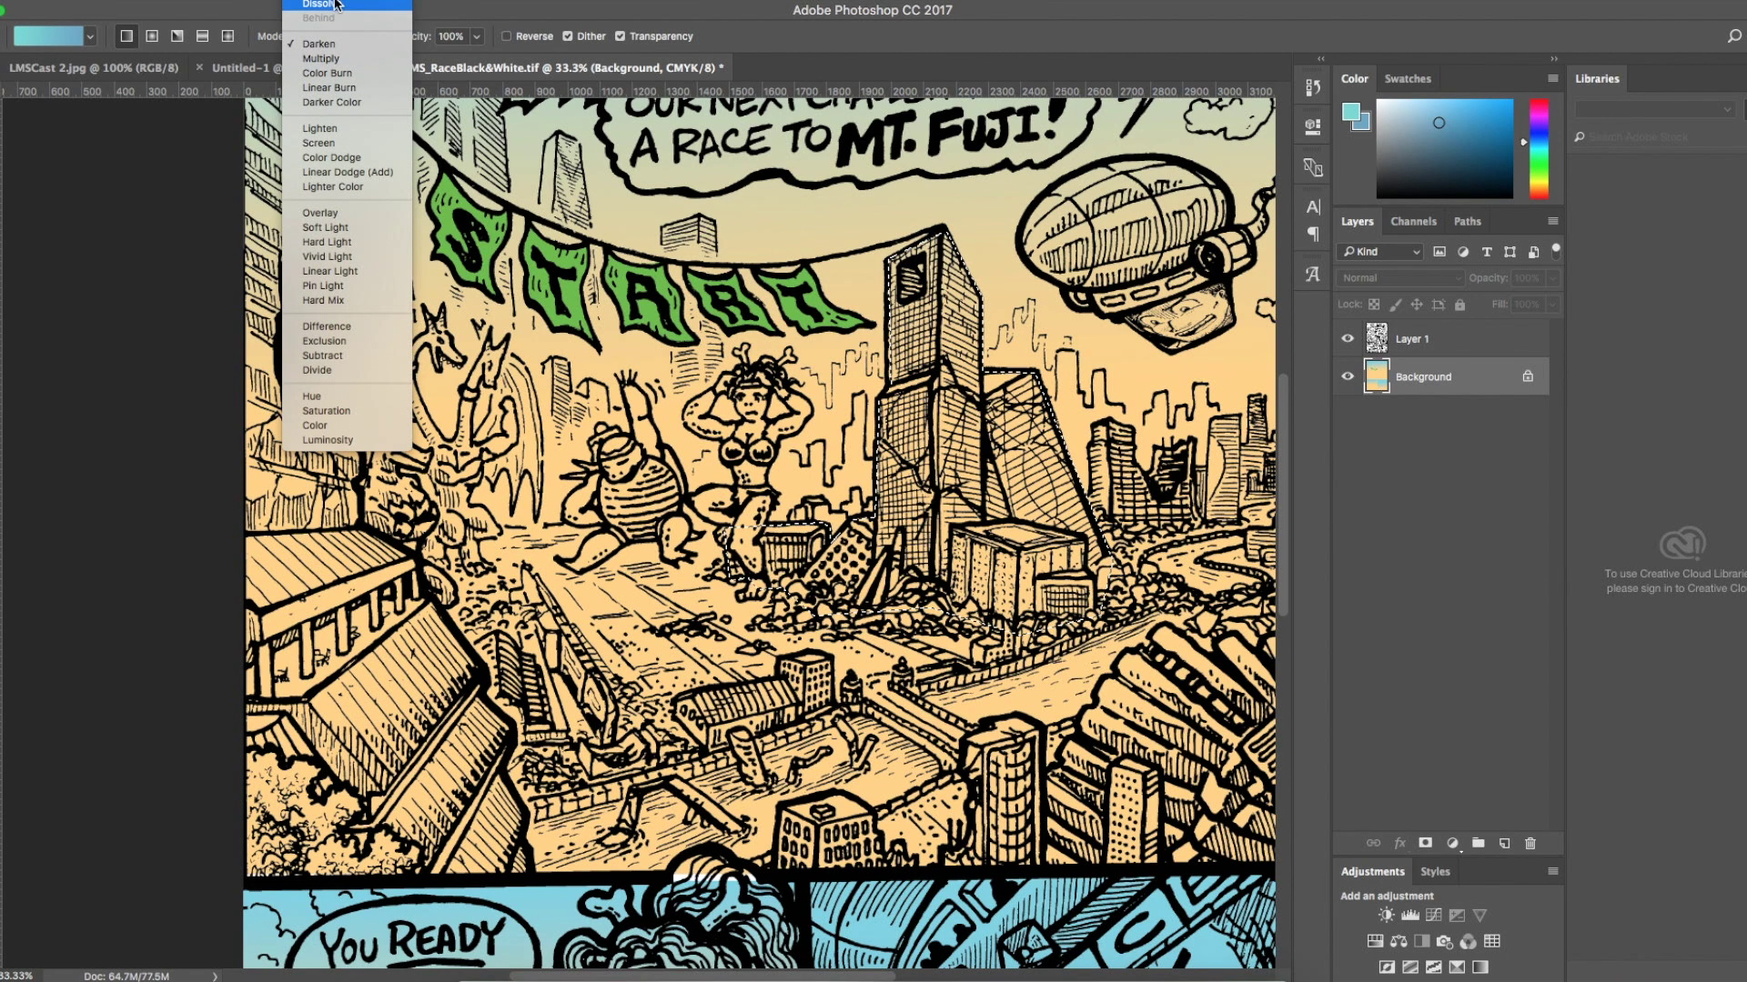
left_click(337, 4)
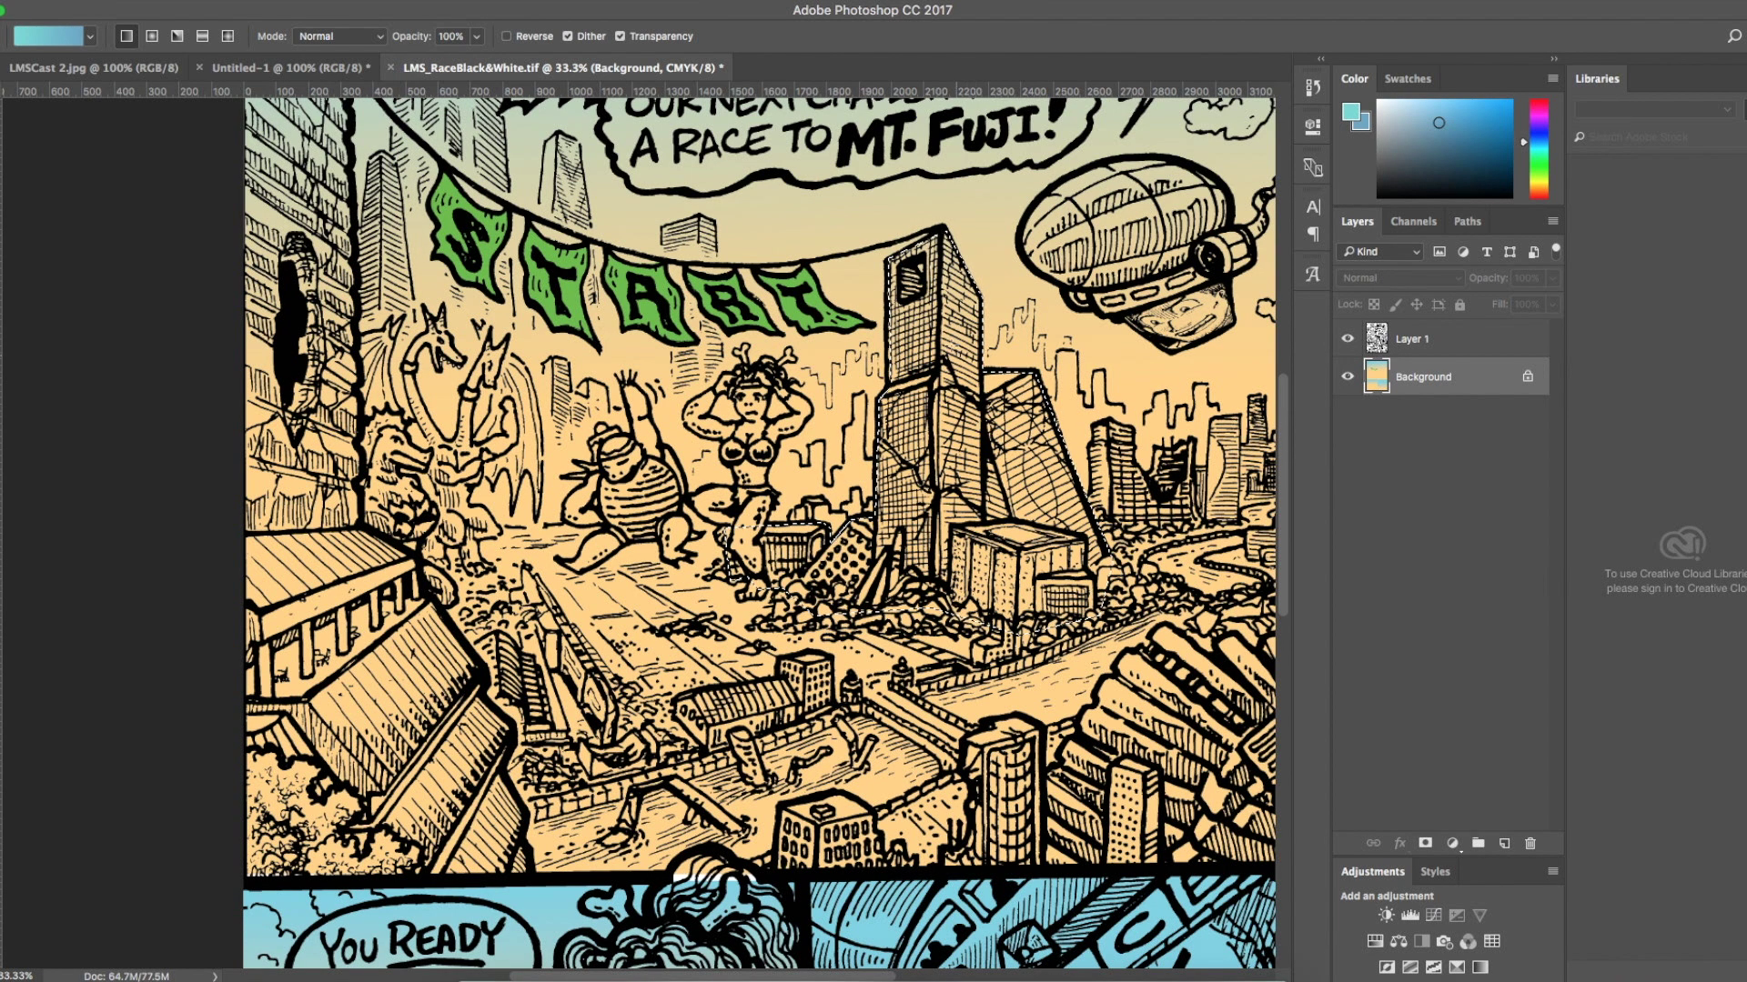